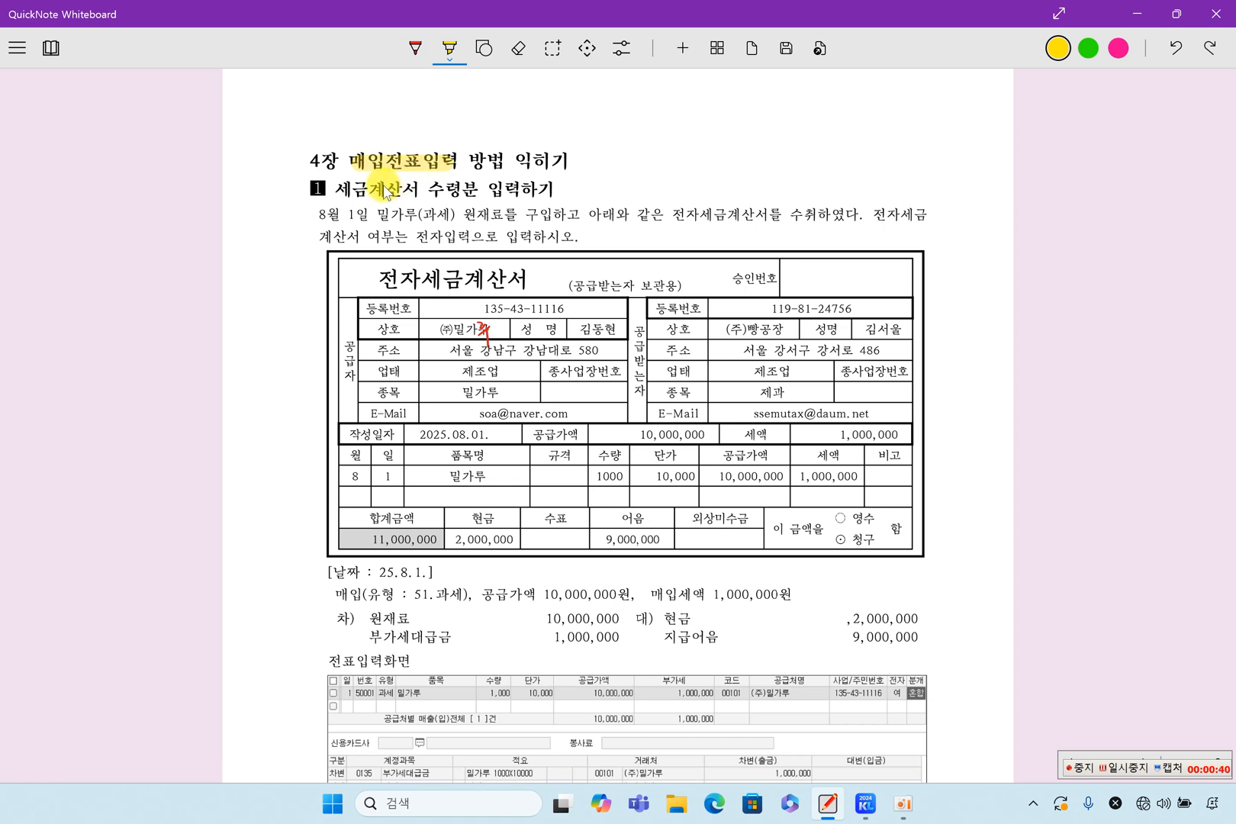
Highlight the section heading "세금계산서 수령" and the 8월 1일 flour purchase and e-tax invoice receipt wording below it in yellow.
drag(340, 190, 452, 196)
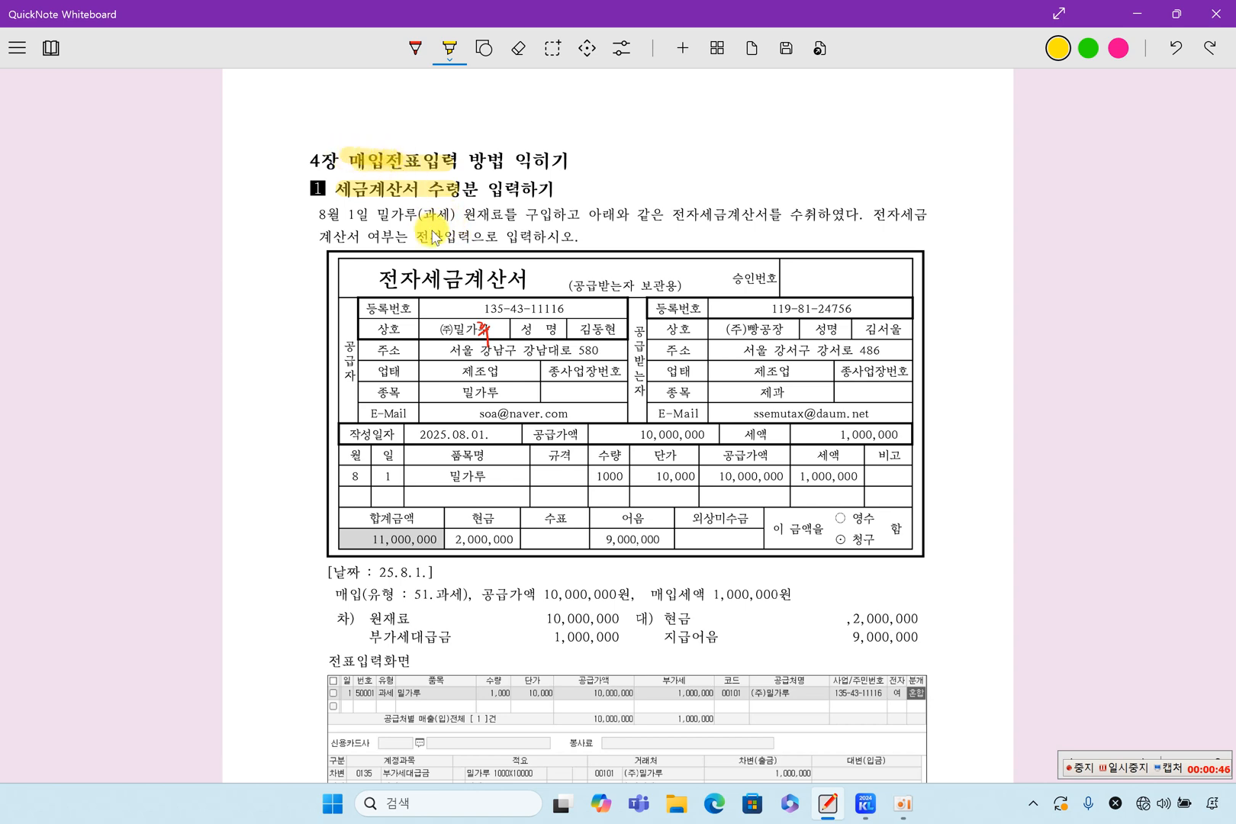
drag(312, 214, 552, 213)
drag(398, 214, 478, 224)
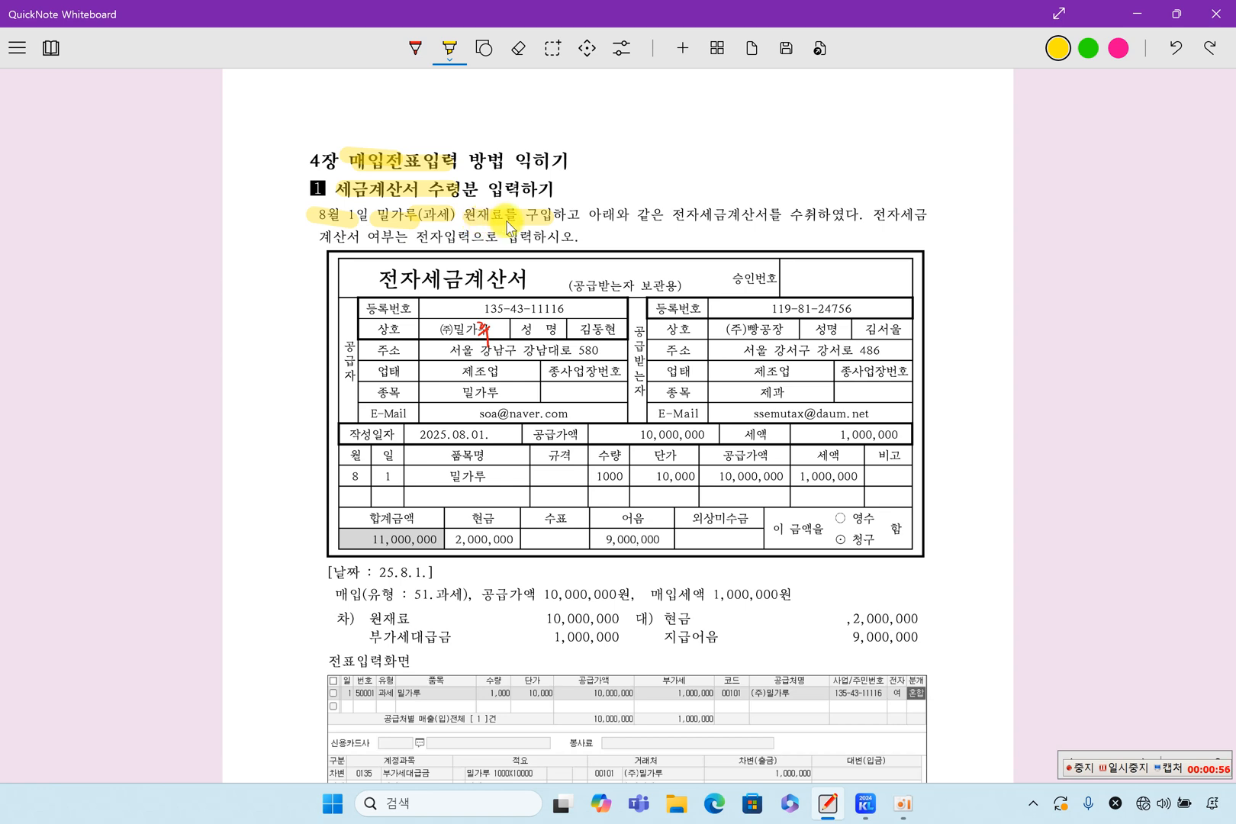
mouse_move(672, 221)
mouse_down()
mouse_move(824, 219)
mouse_move(805, 228)
mouse_up()
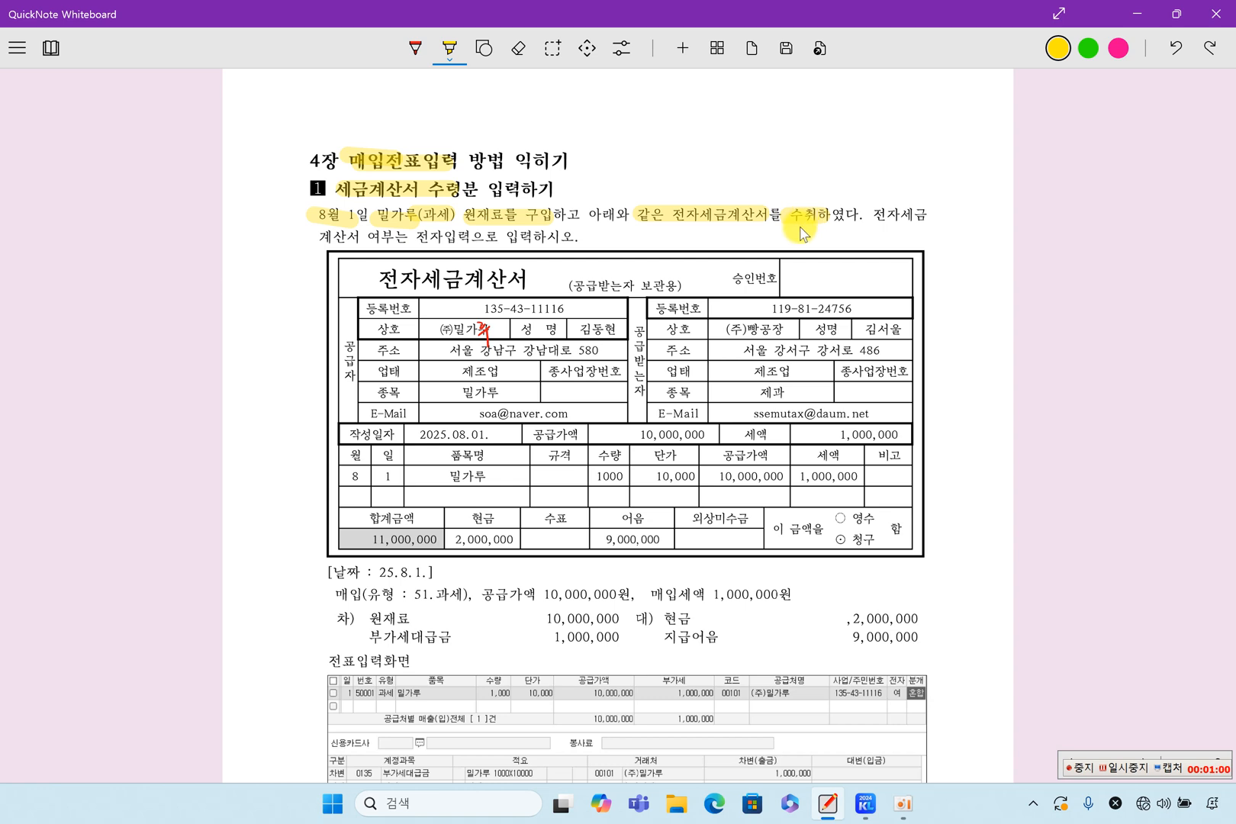
Highlight the invoice's supplier (주)밀가루, recipient (주)빵공장 and 공급받는자 label, plus date 08.01., supply value 10,000,000 and tax 1,000,000.
drag(738, 339, 779, 336)
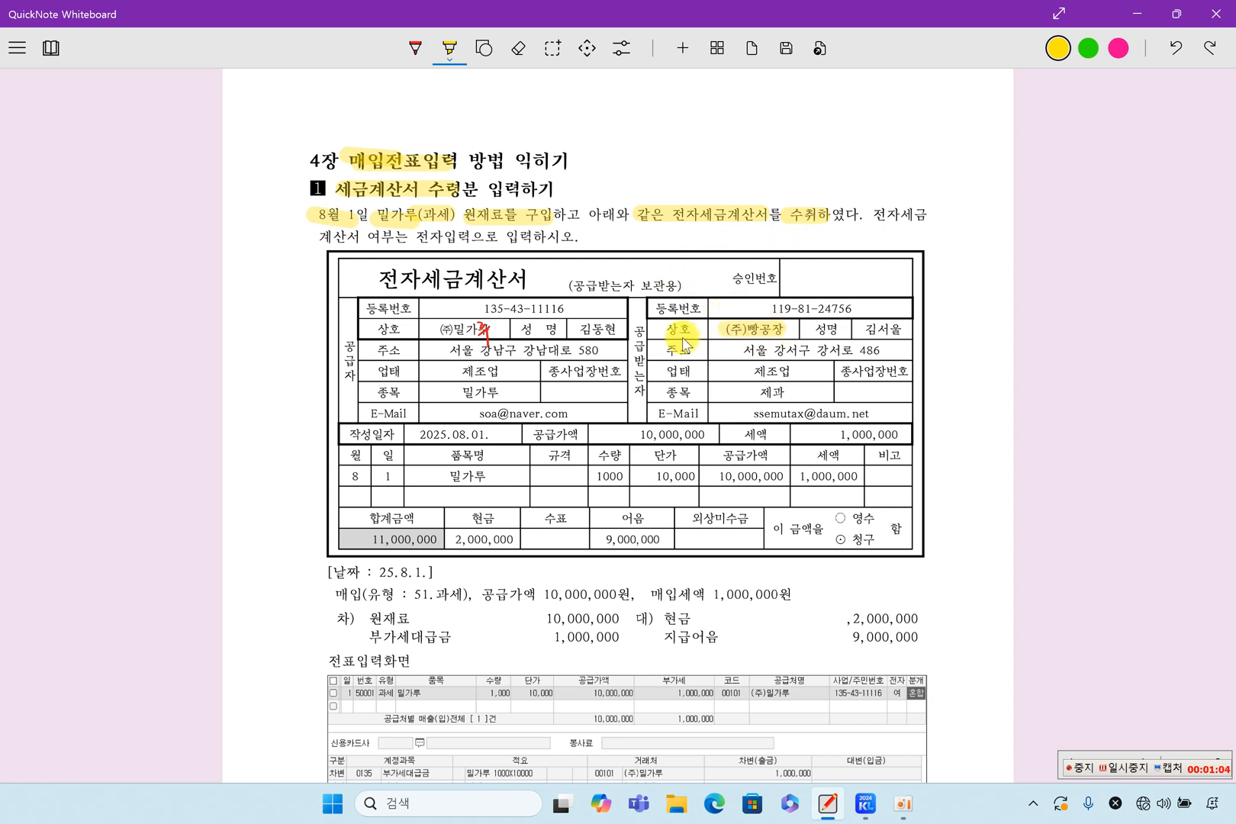
drag(637, 305, 639, 394)
drag(424, 330, 499, 329)
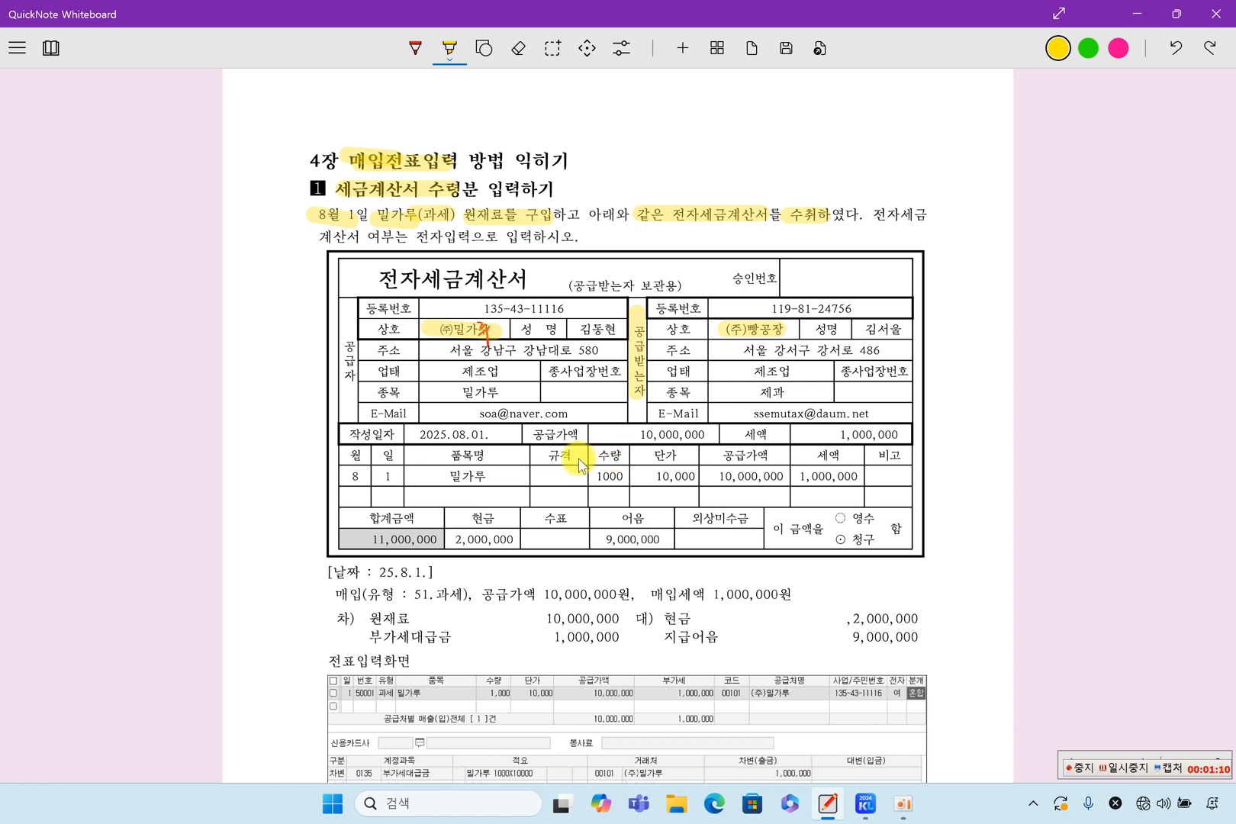
drag(446, 434, 492, 434)
drag(636, 434, 703, 434)
drag(827, 434, 881, 435)
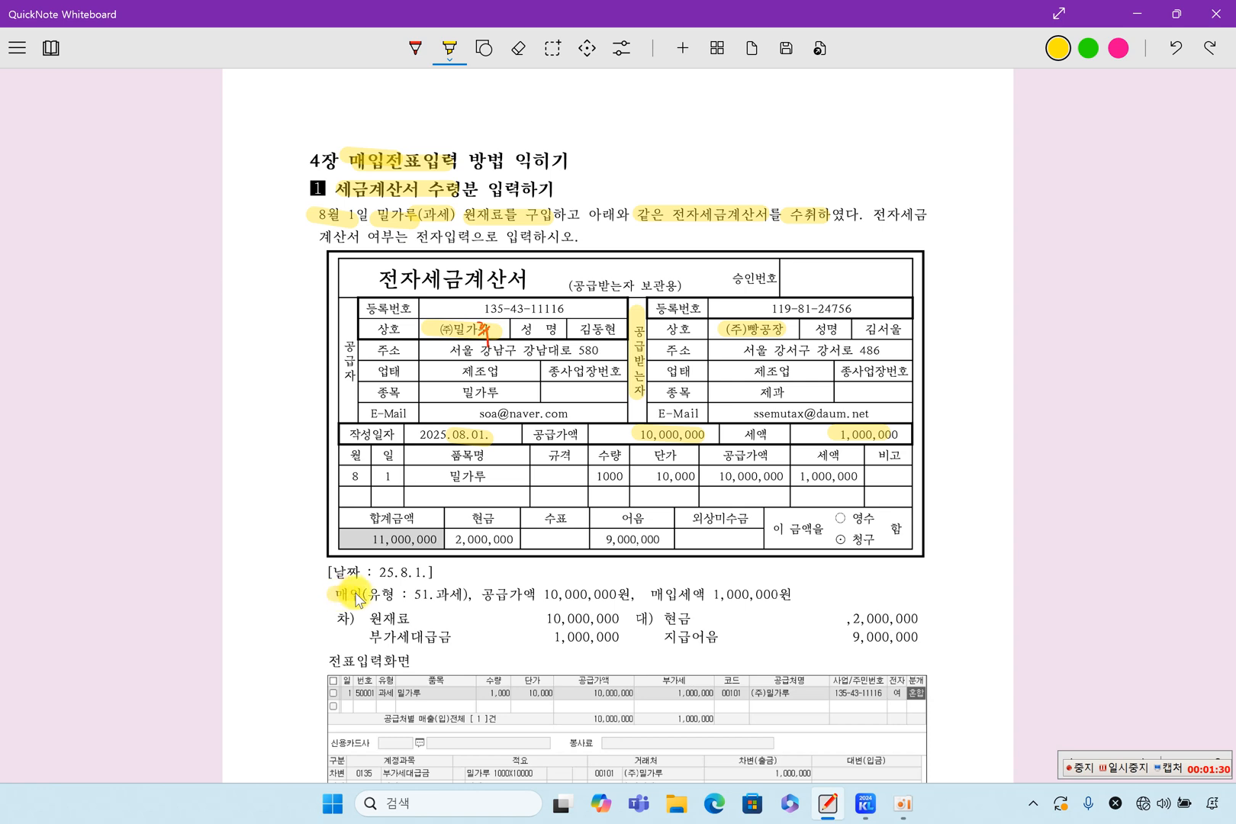
Highlight the summary line giving 매입 type 51.과세, 공급가액 10,000,000원 and 매입세액 1,000,000원.
drag(356, 594, 455, 607)
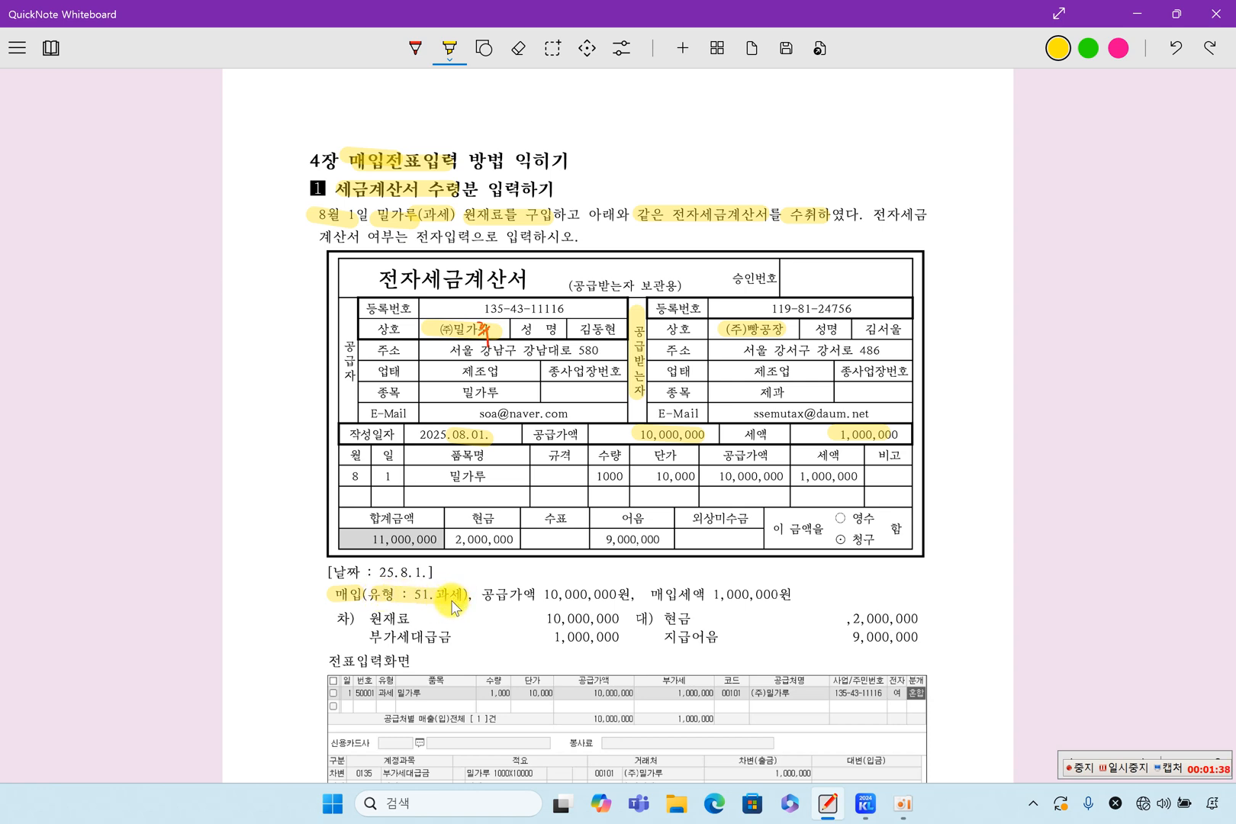
drag(486, 594, 615, 598)
drag(648, 594, 778, 599)
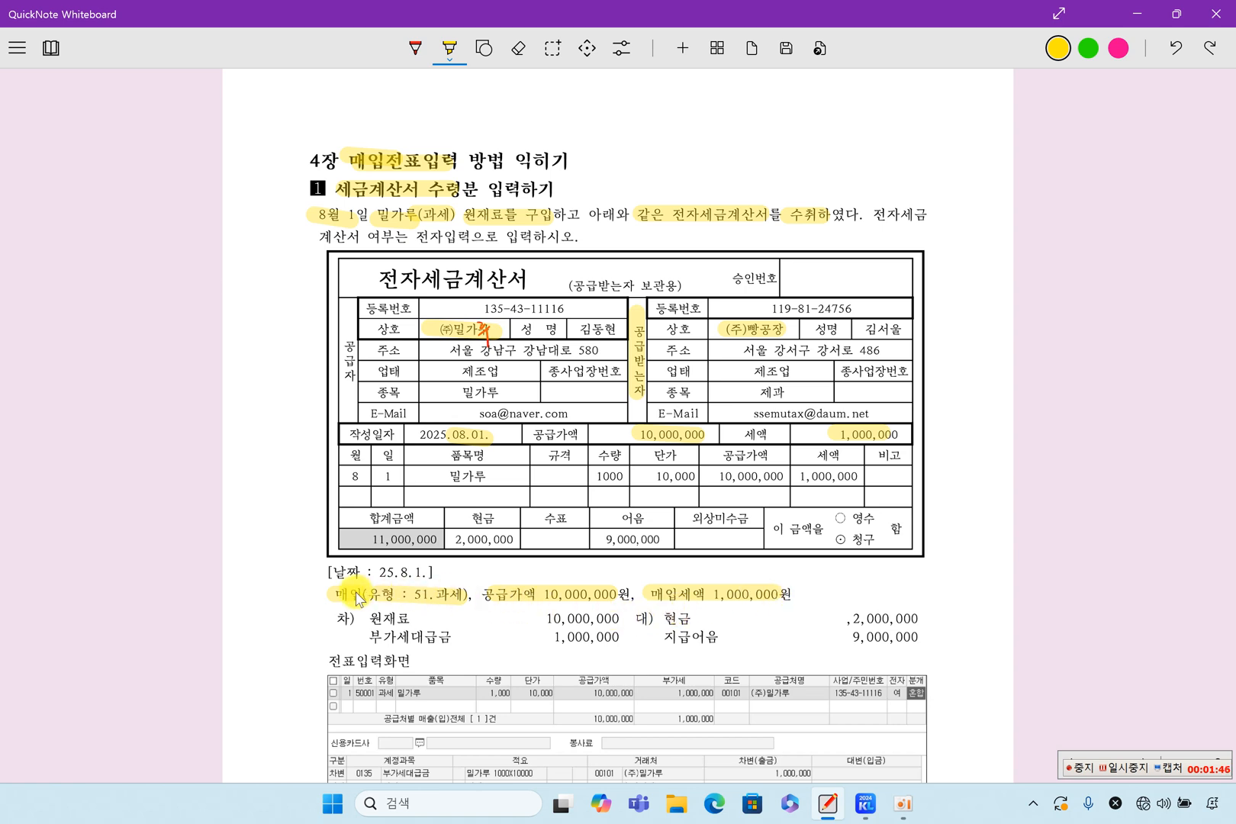
mouse_move(339, 600)
mouse_down()
mouse_move(318, 597)
mouse_move(785, 597)
mouse_up()
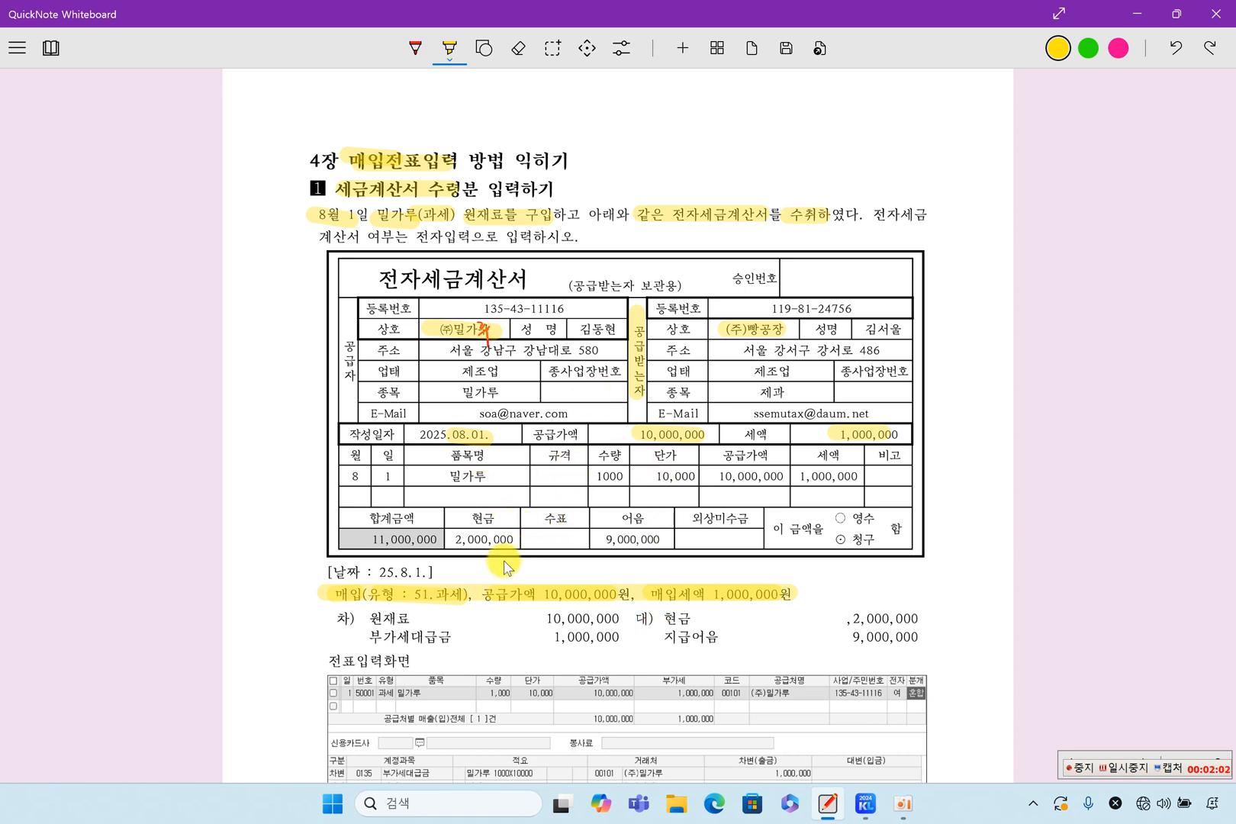
Highlight the debit lines 원재료 10,000,000 and 부가세대급금 1,000,000, along with the tax amount in the invoice's item row.
drag(360, 620, 610, 618)
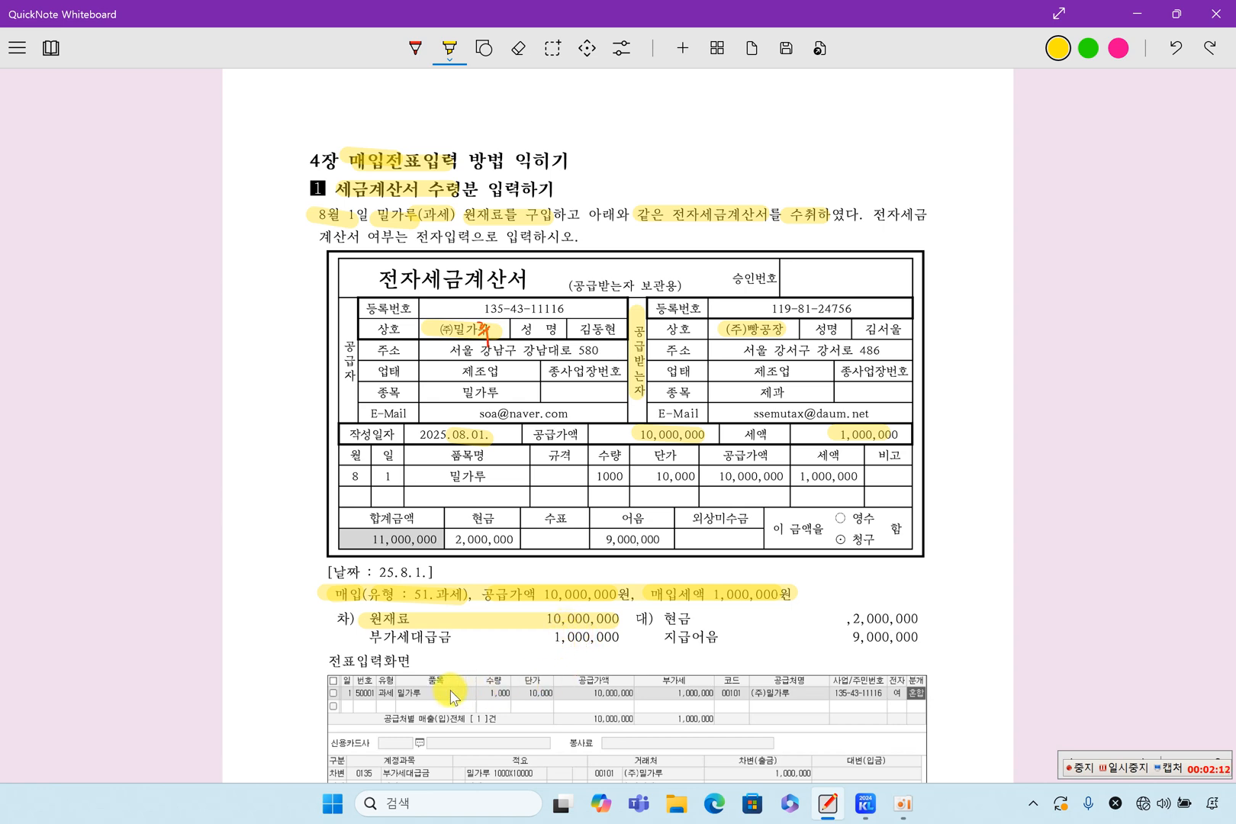
drag(390, 622, 612, 630)
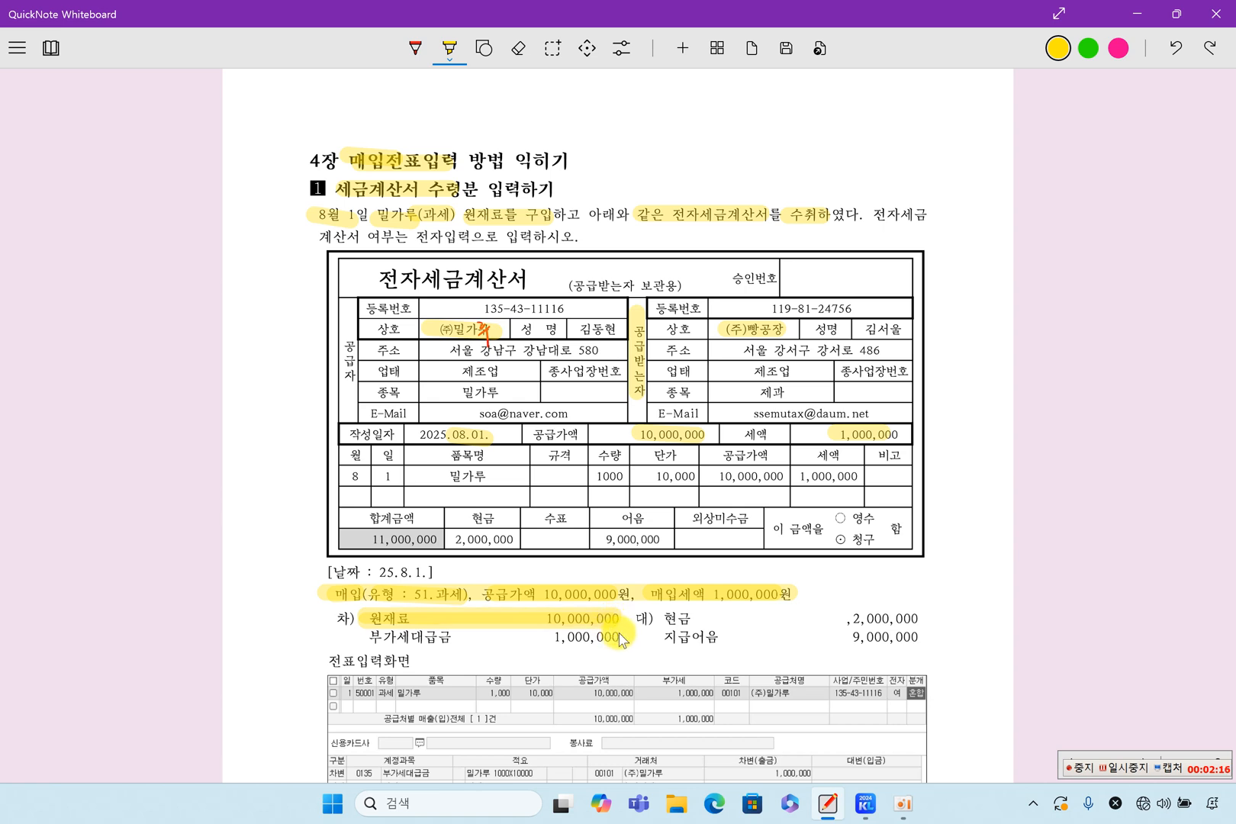
drag(799, 476, 864, 475)
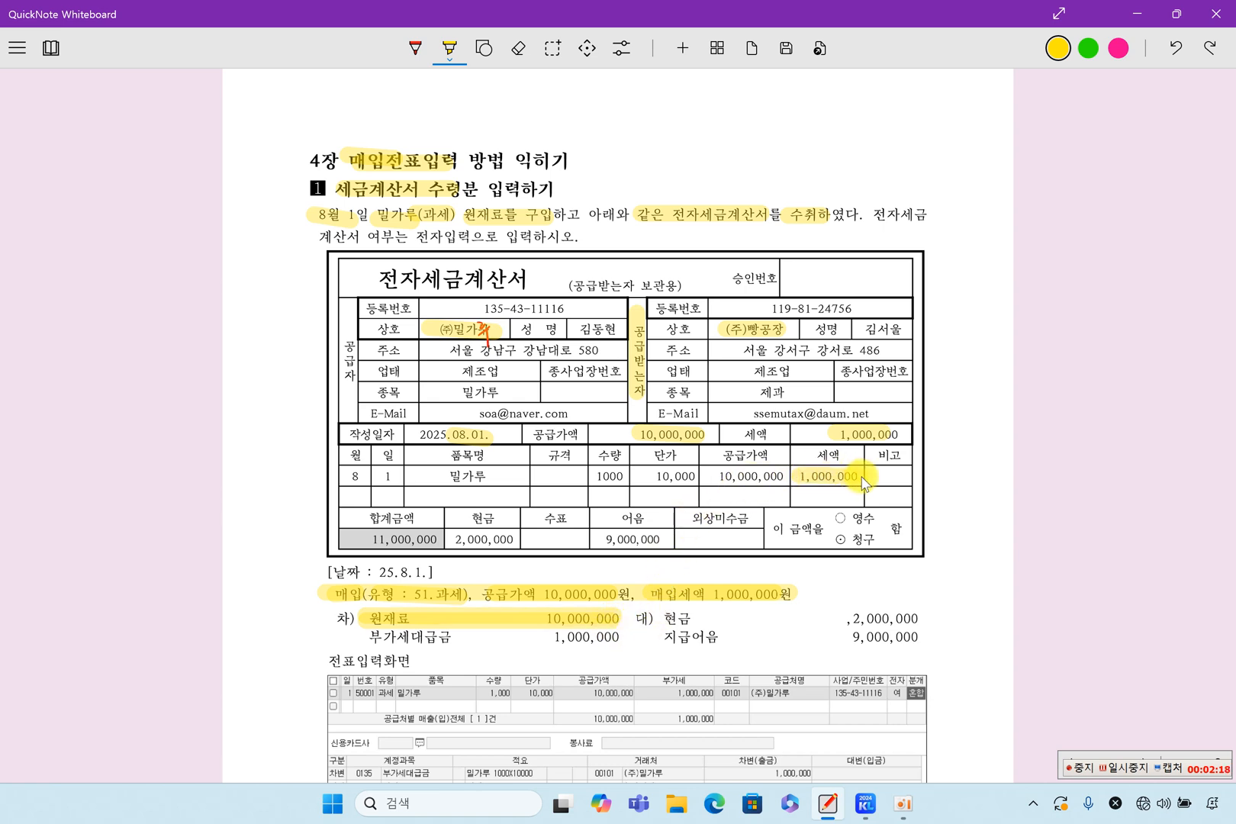
drag(402, 644, 613, 643)
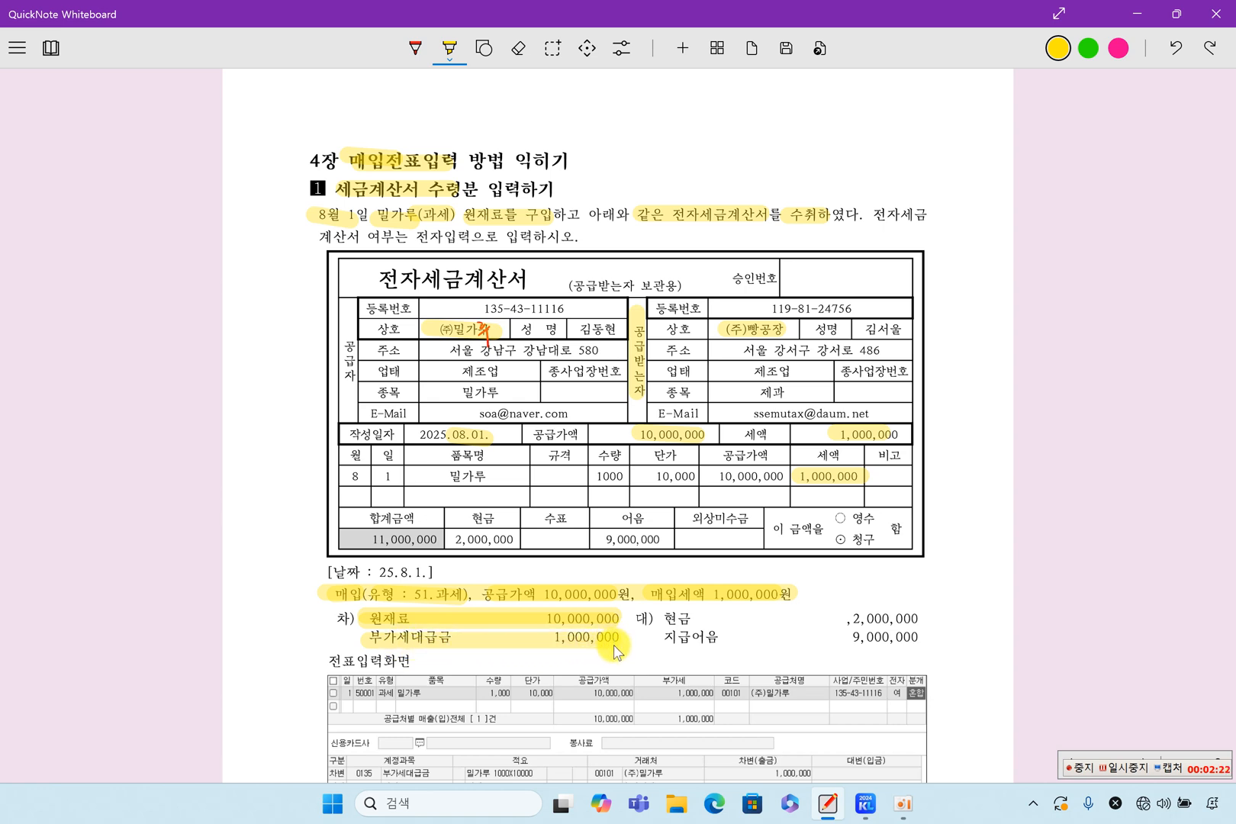
Highlight the invoice's cash 2,000,000 and 어음 9,000,000 amounts together with the matching credit lines 현금 and 지급어음.
drag(456, 540, 513, 540)
drag(660, 619, 919, 621)
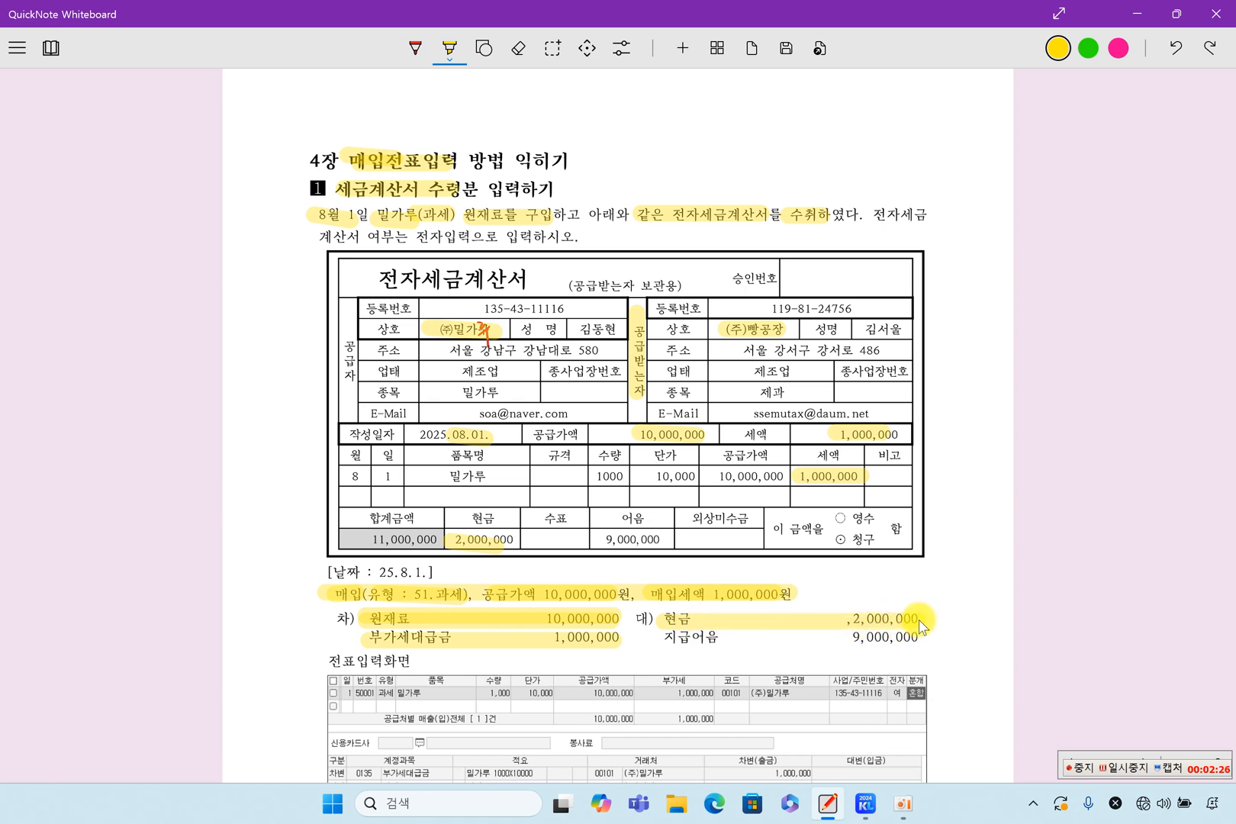
mouse_move(594, 539)
mouse_down()
mouse_move(661, 540)
mouse_move(654, 518)
mouse_up()
mouse_move(666, 640)
mouse_down()
mouse_move(919, 639)
mouse_move(875, 652)
mouse_up()
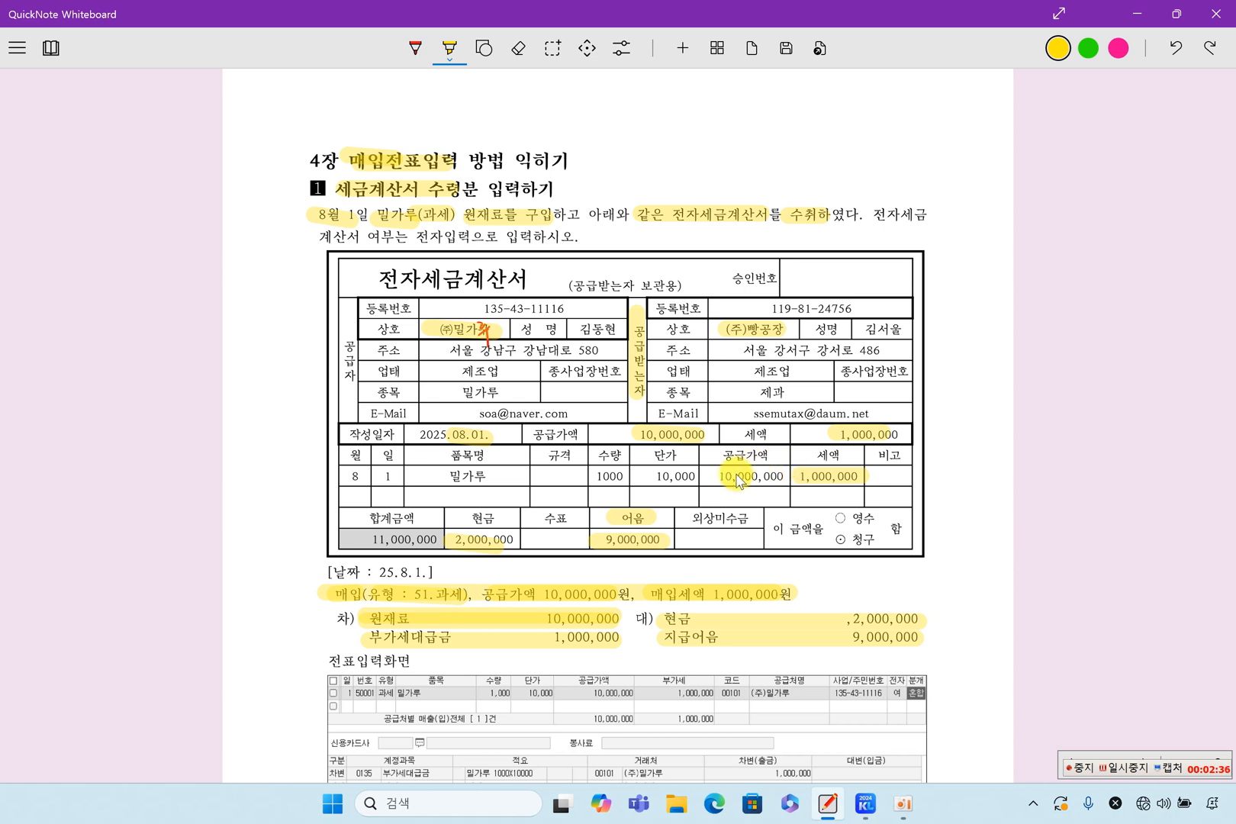
Put the whiteboard away, switch to the KcLep accounting program and open 매입매출전표입력.
click(1123, 755)
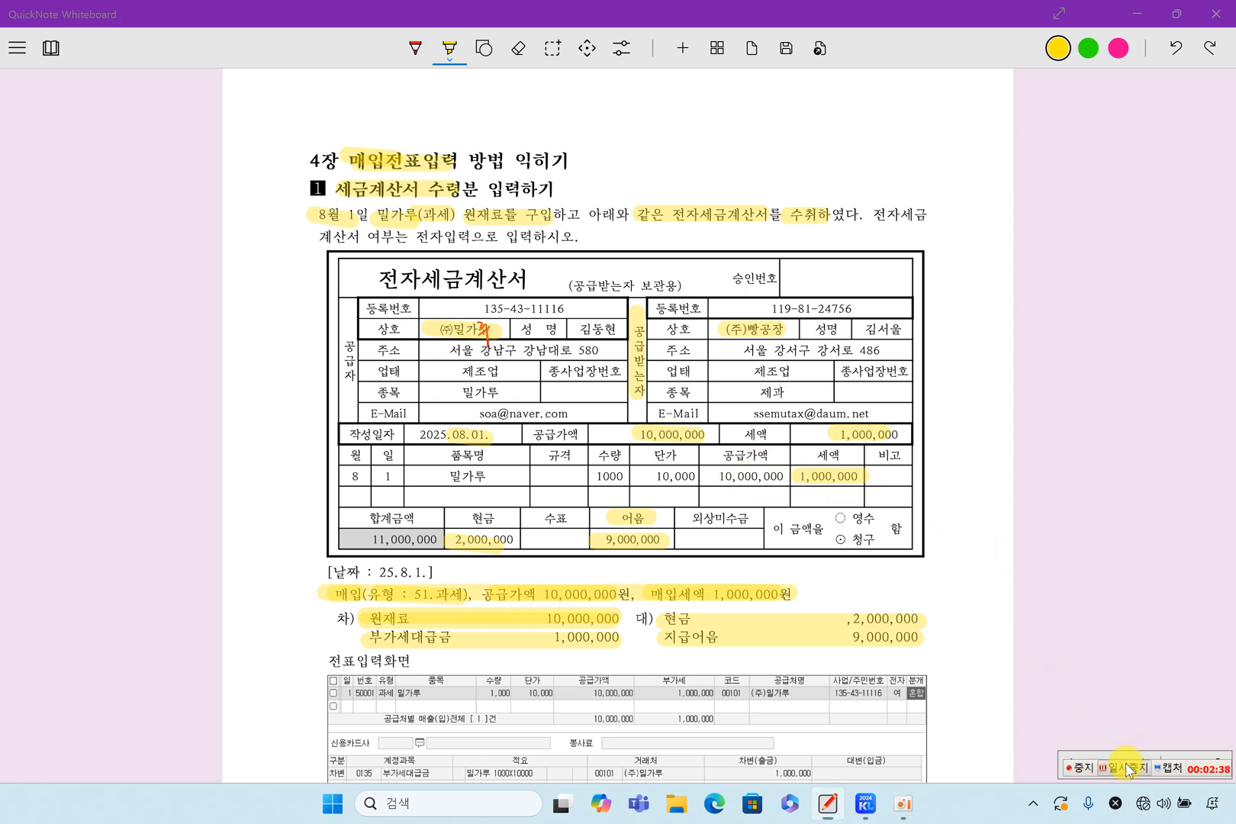
click(1136, 17)
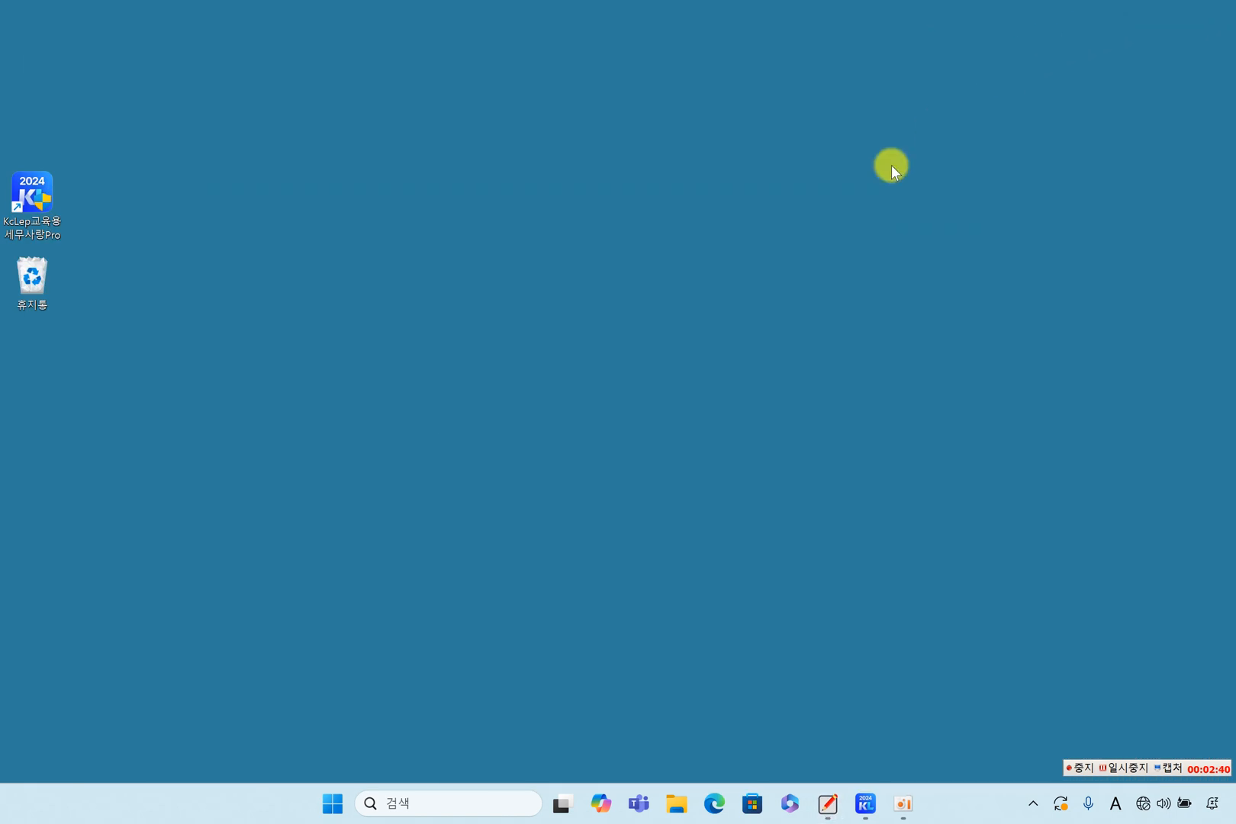
click(866, 803)
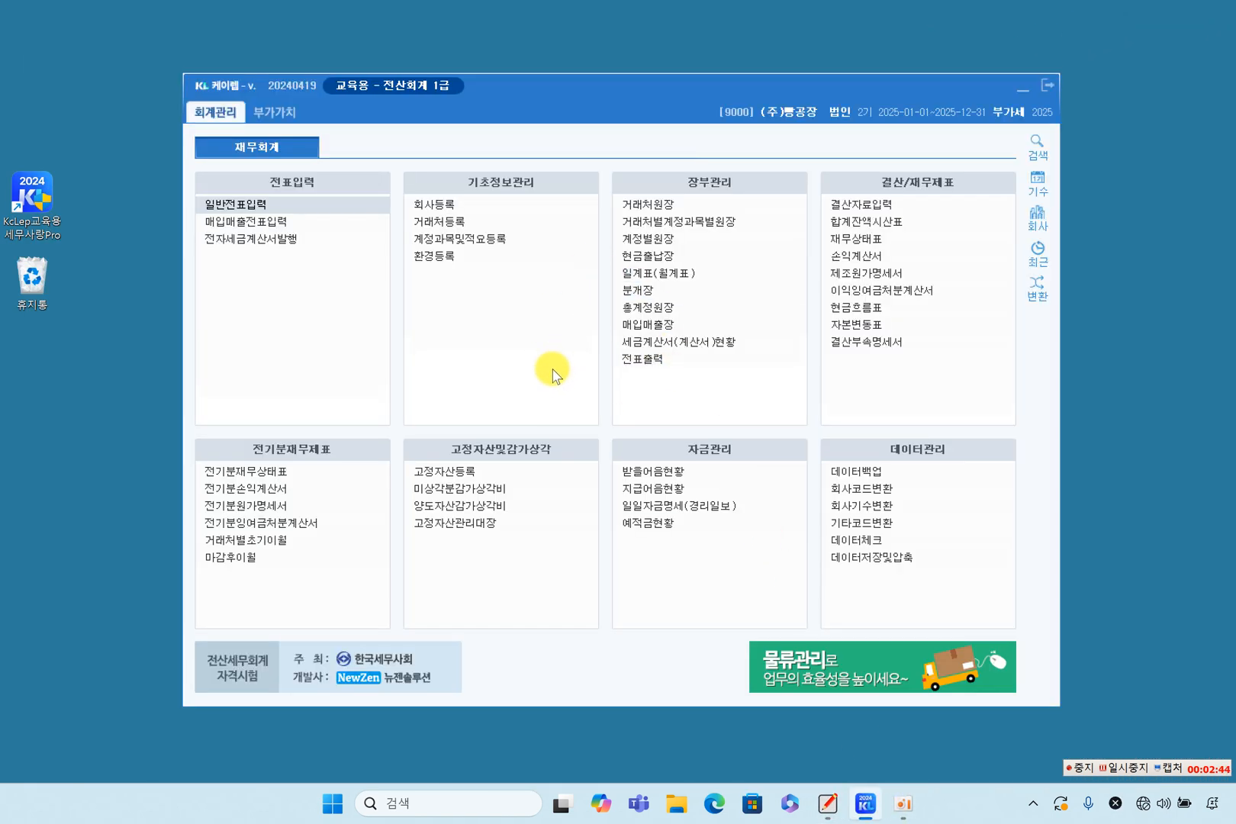
click(304, 226)
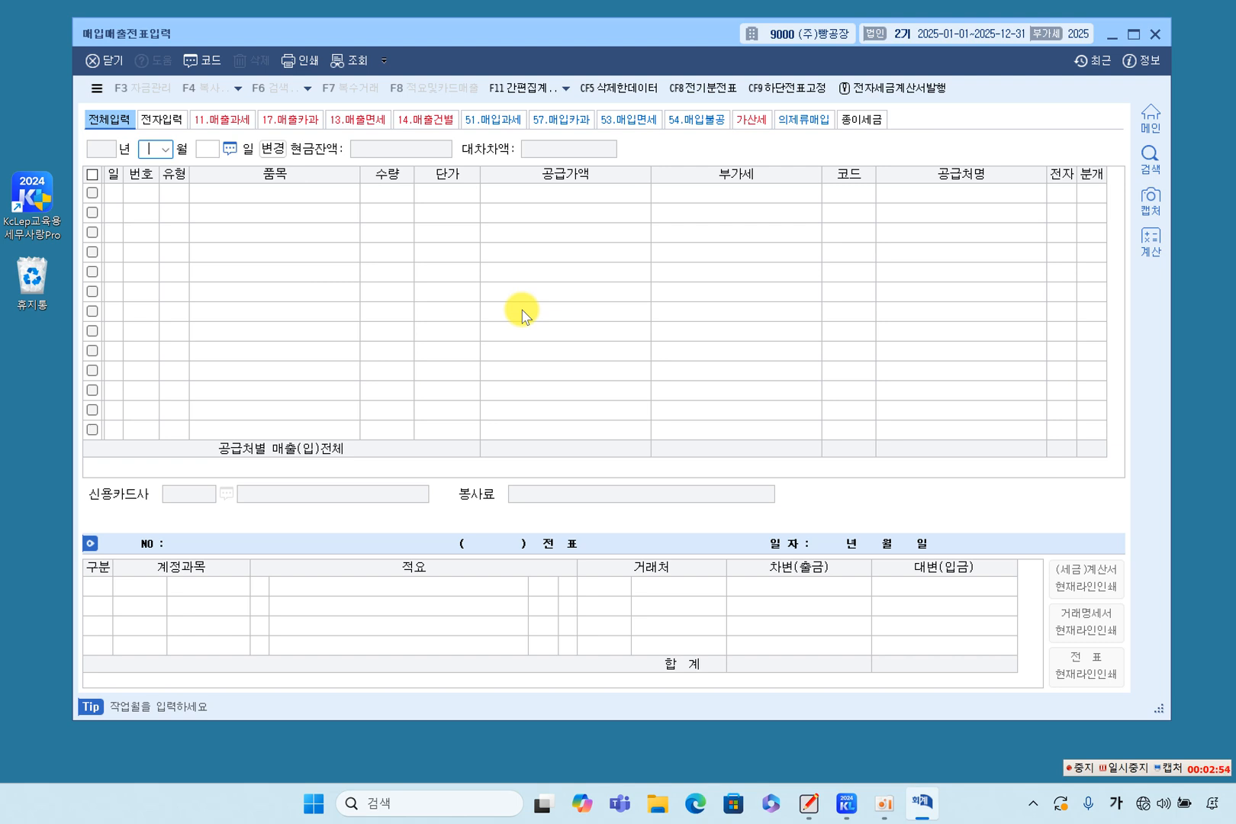
Start a voucher dated August 1 with VAT type 51 (과세 purchase).
text(8)
key(Return)
text(1)
key(Return)
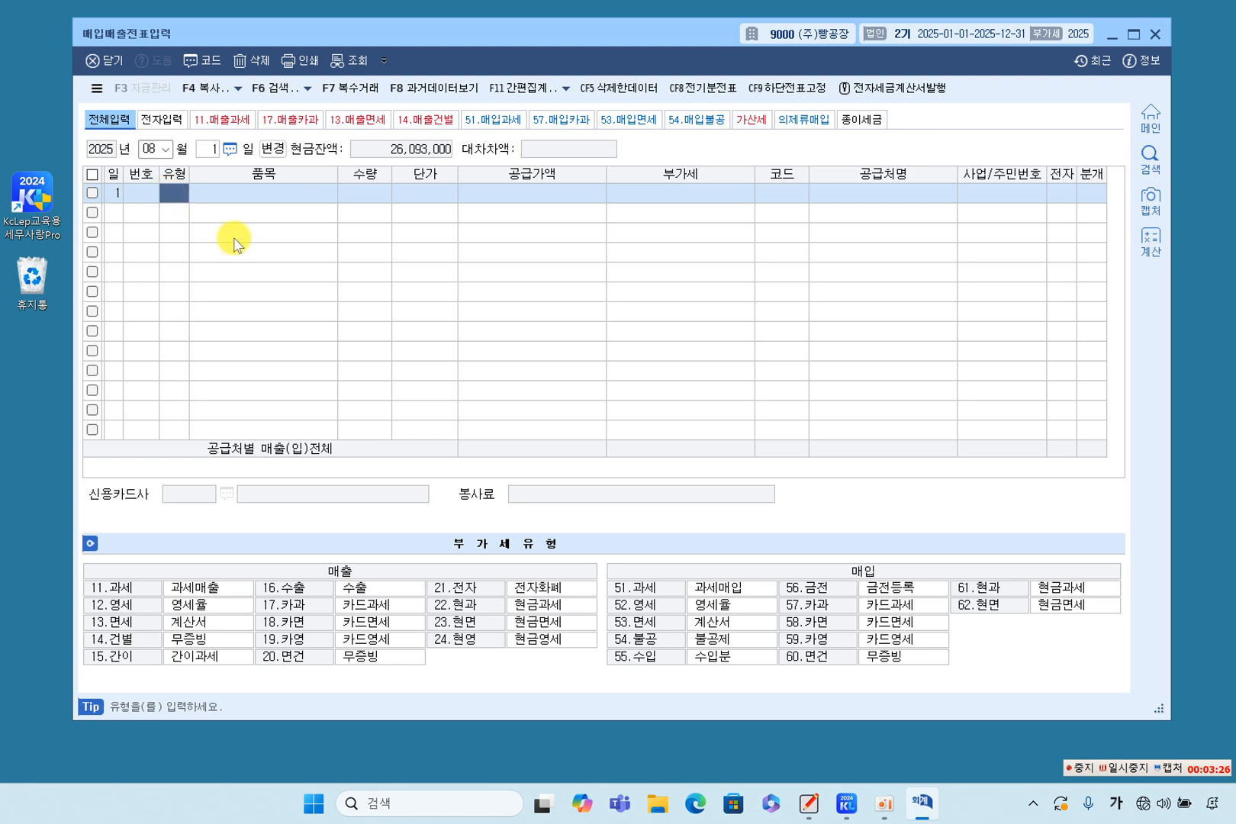
text(51)
key(Return)
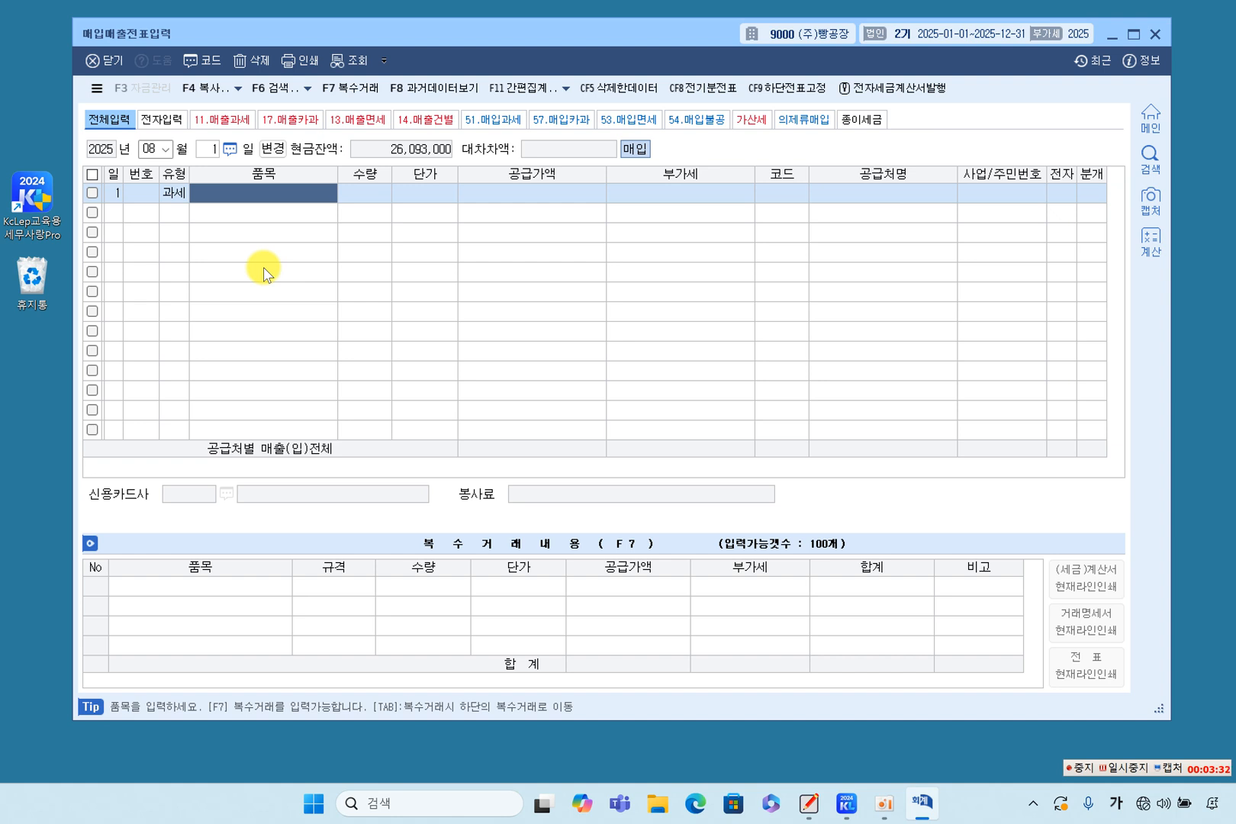
Enter the item 밀가루 with quantity 1,000 and unit price 10,000, accepting the calculated supply value and VAT.
text(미ㄹ가루)
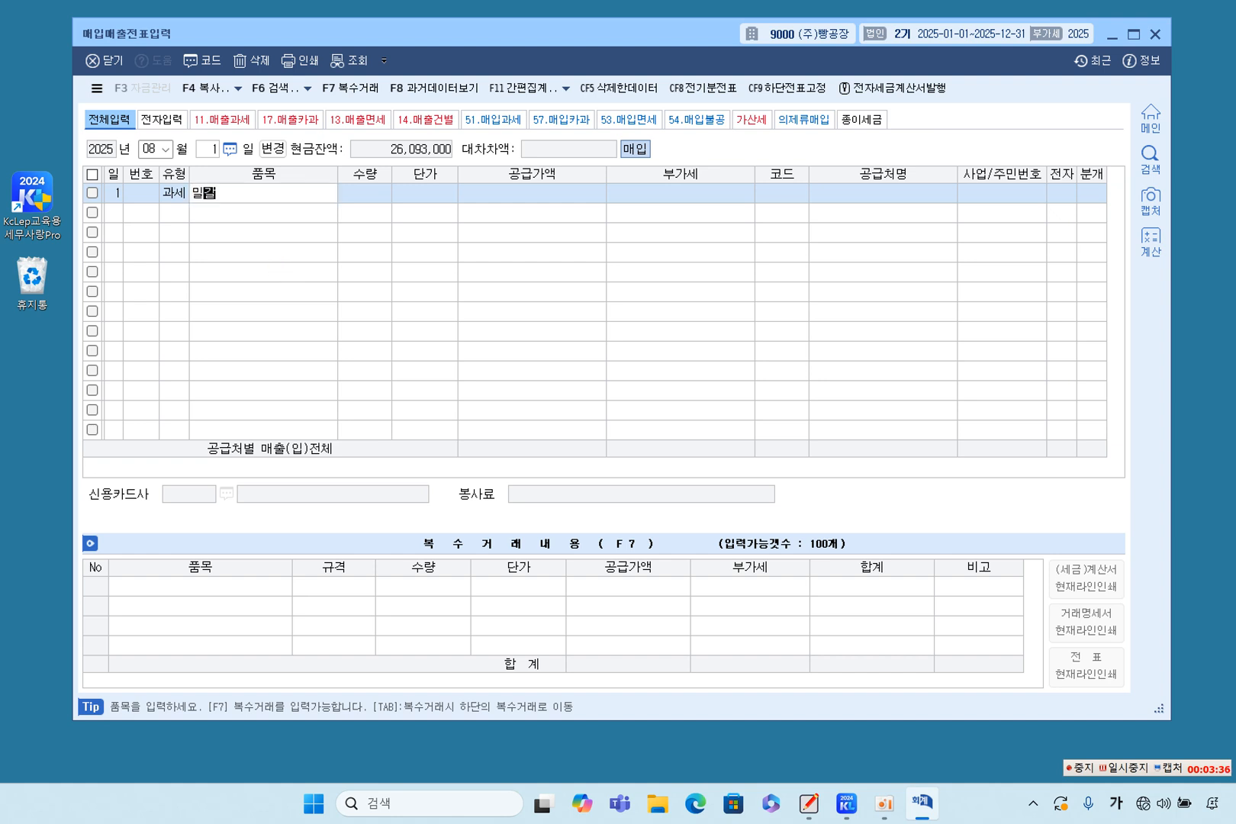
key(Return)
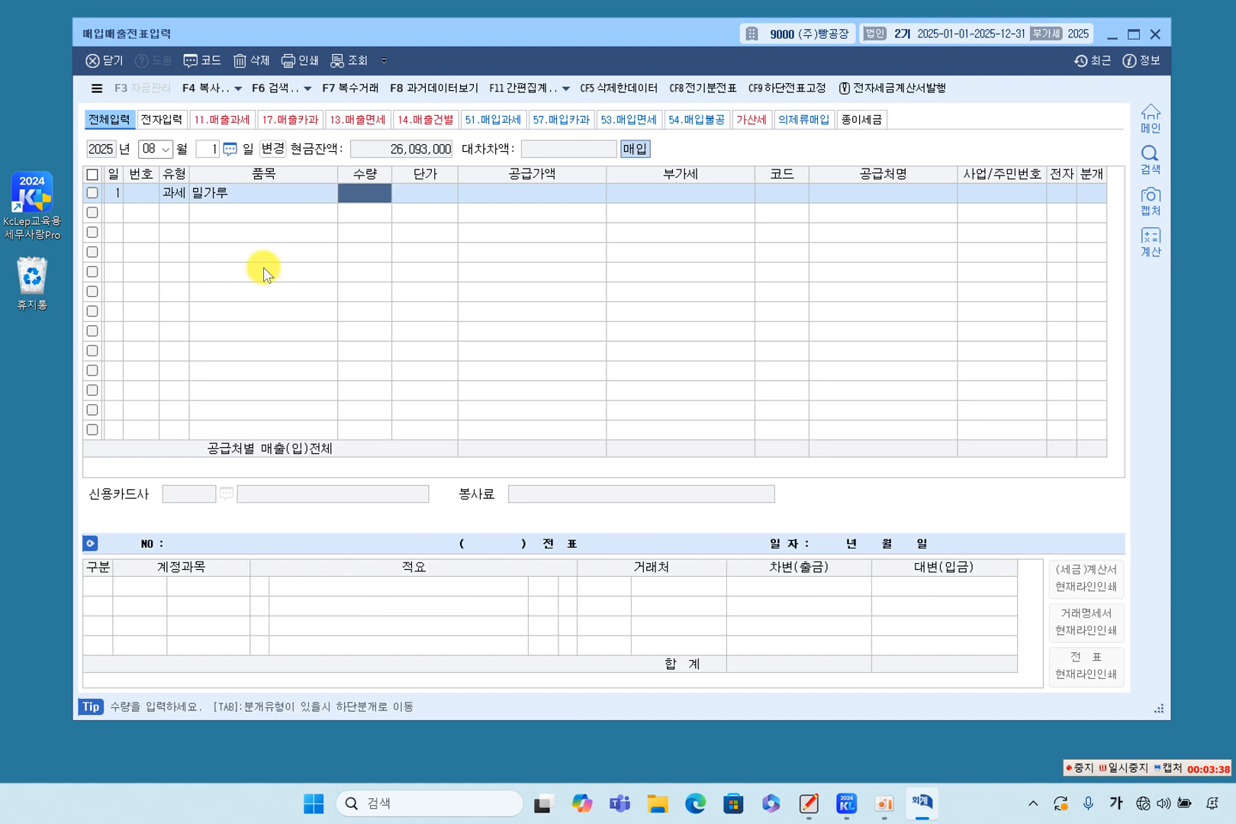
text(1000)
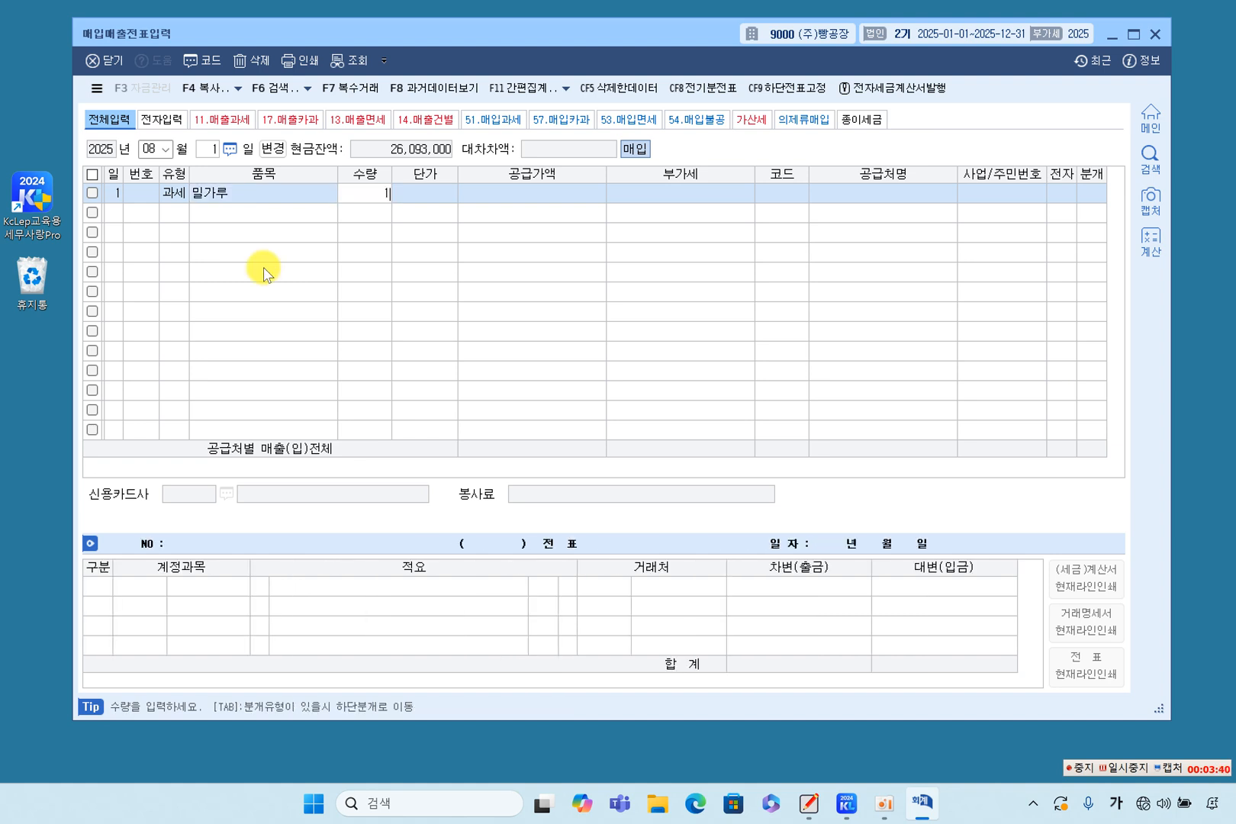
key(Return)
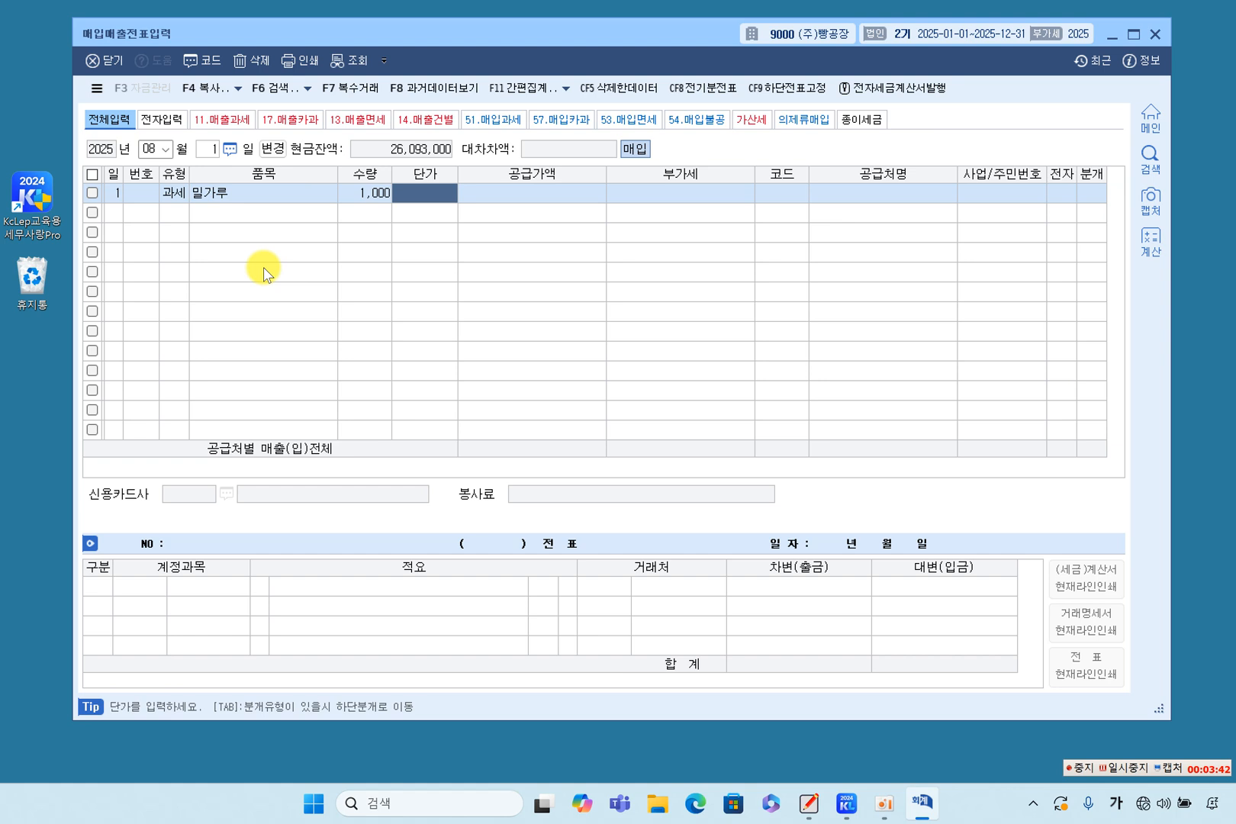
text(100000)
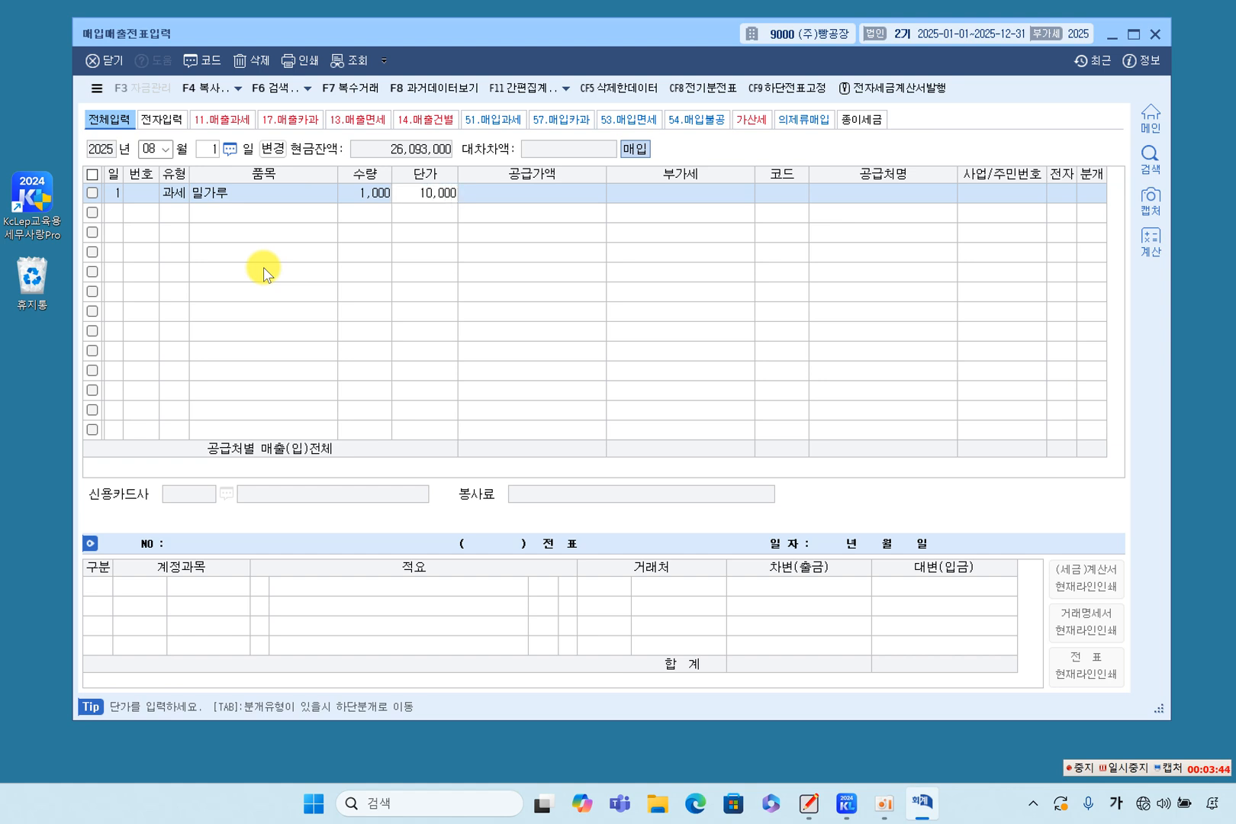
key(Return)
key(Return)
key(Return)
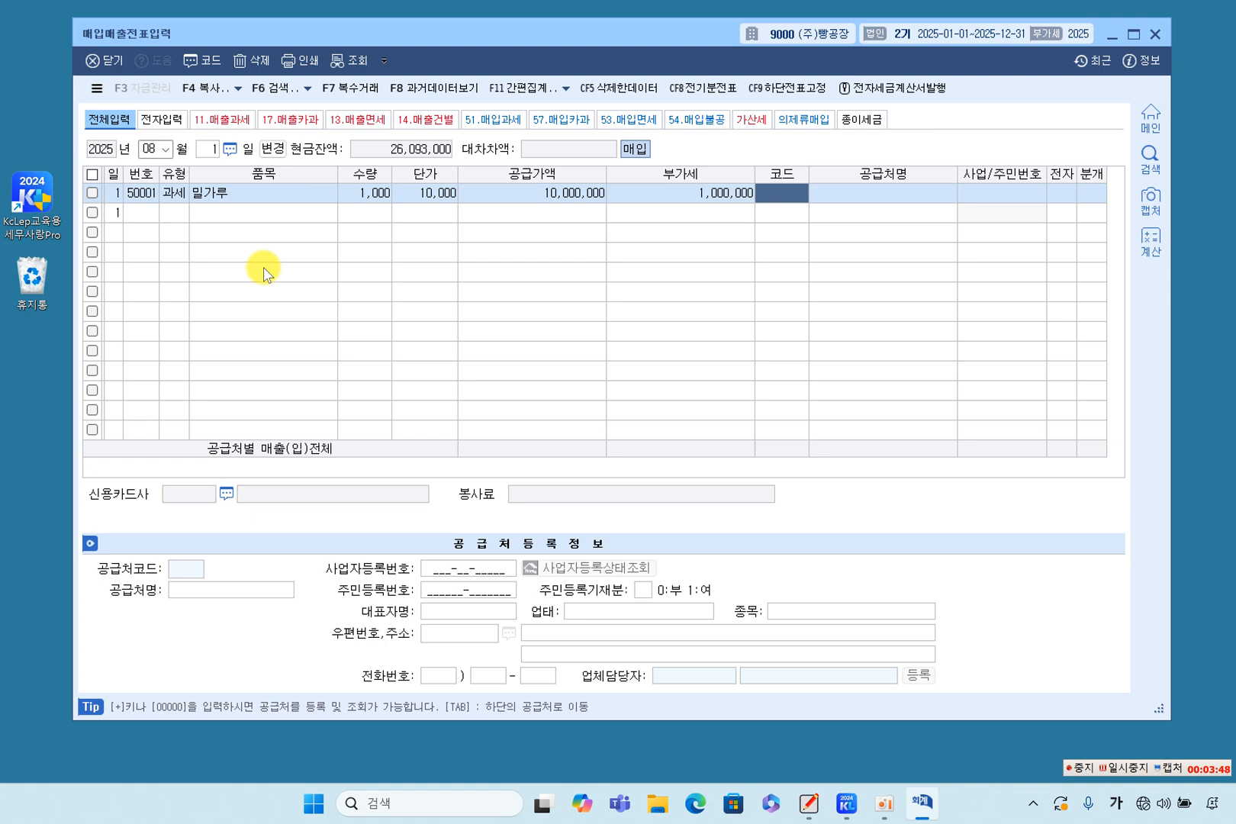
Choose (주)밀가루 from the trading partner lookup as supplier and mark the invoice as electronic (1:여).
key(F2)
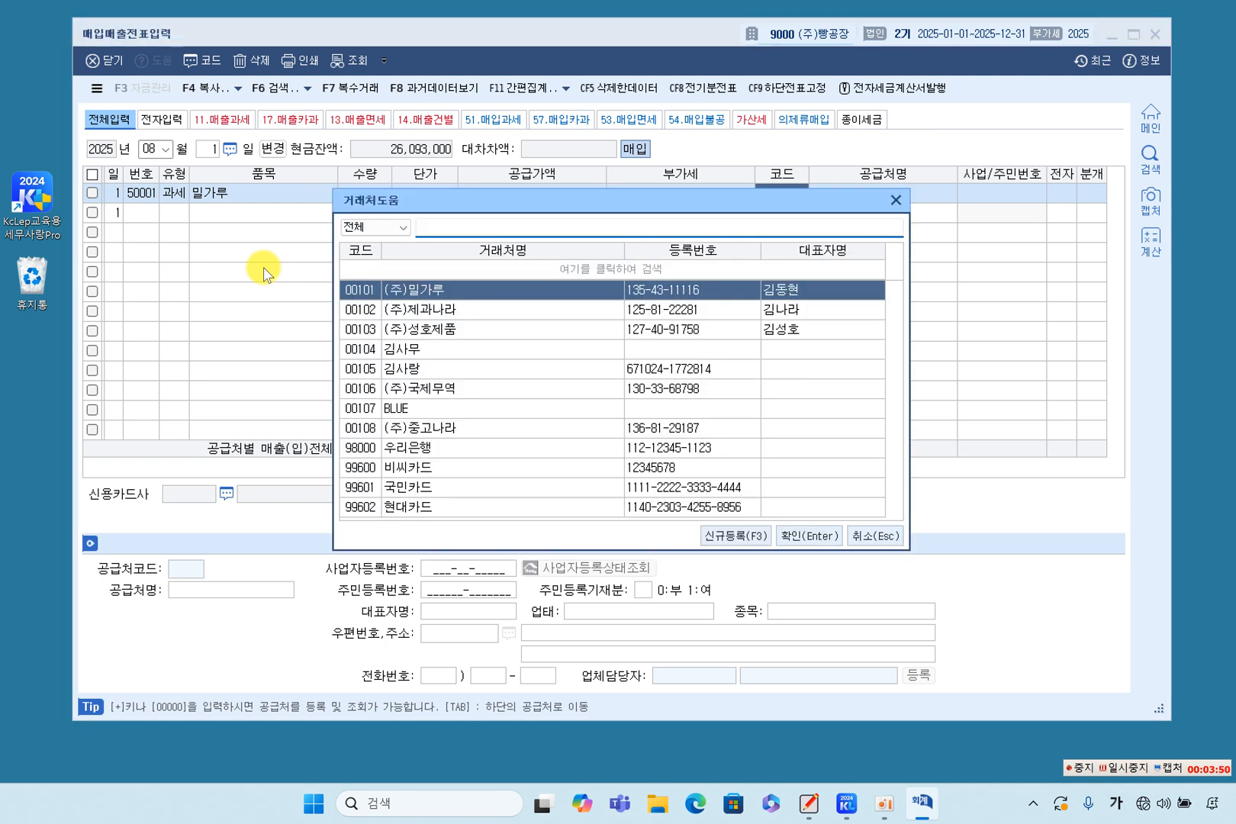
key(Return)
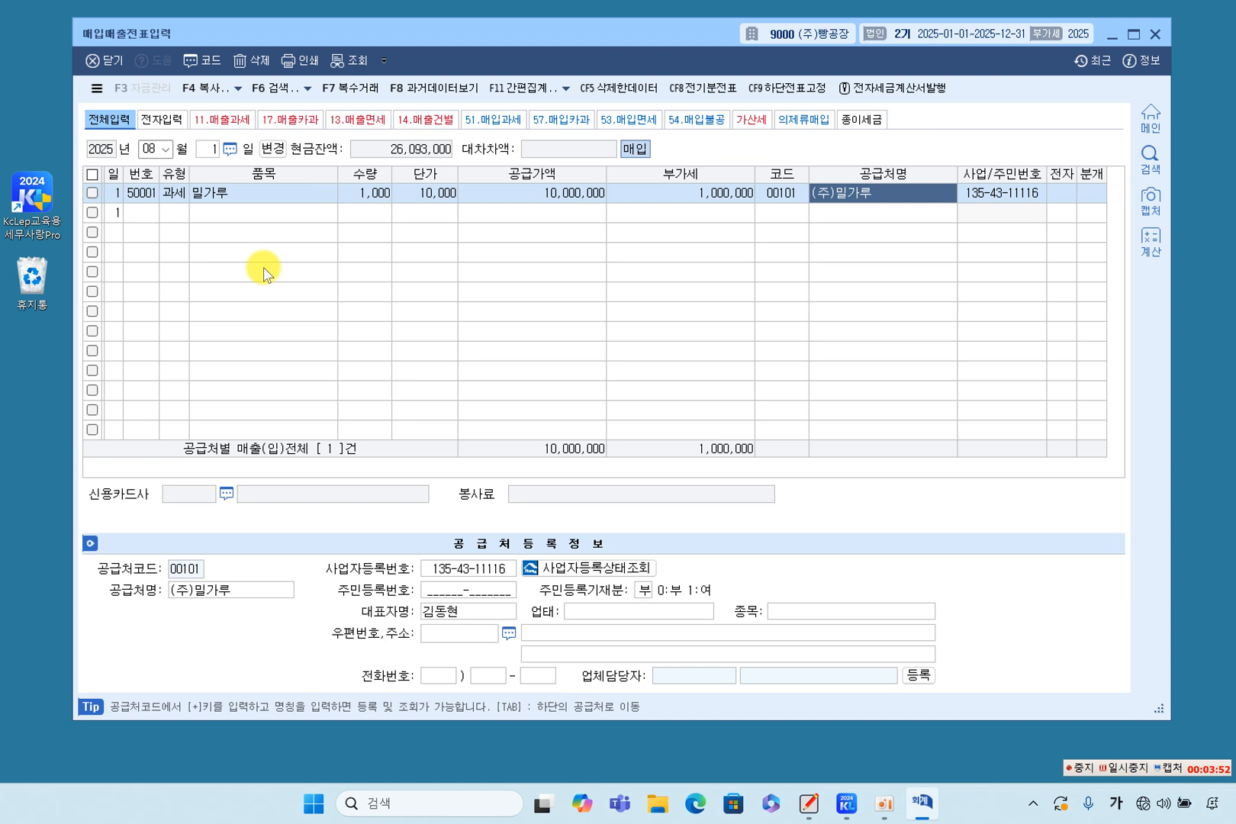
key(Return)
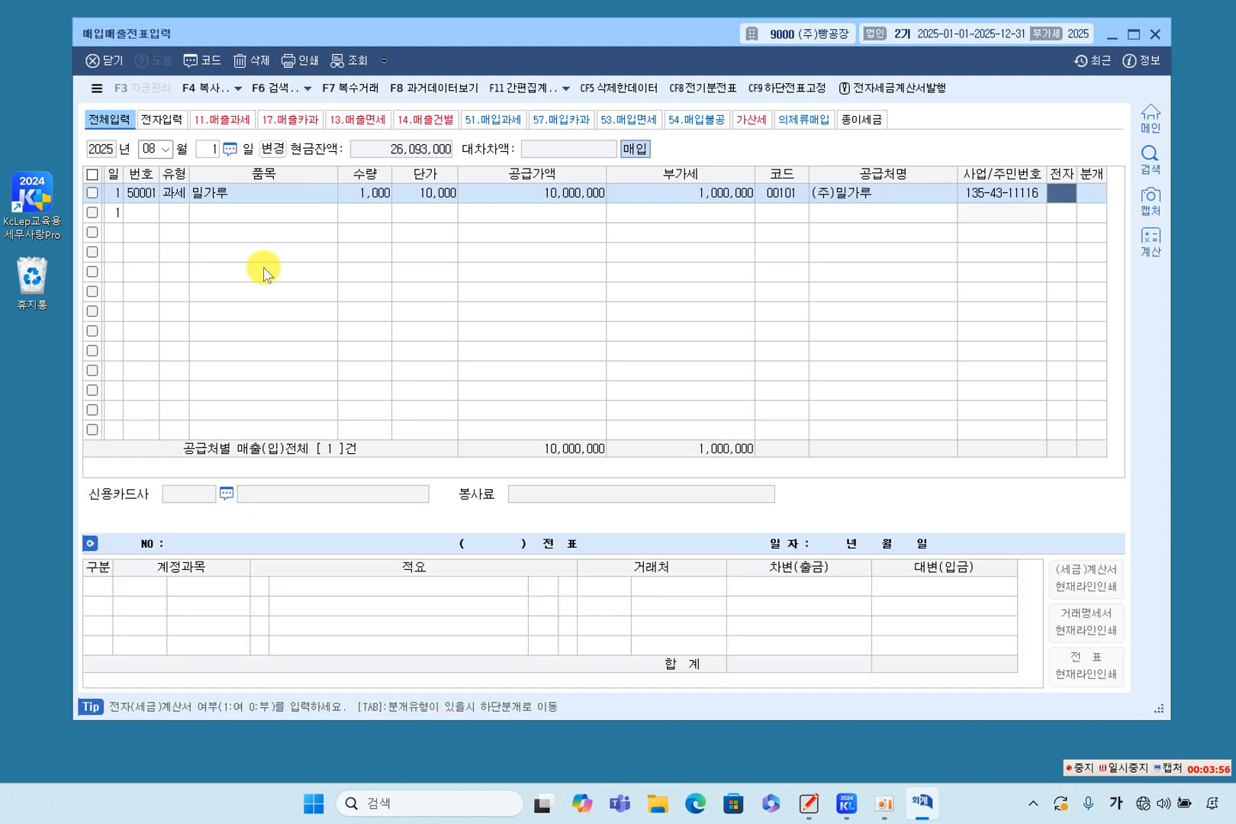
text(1)
key(Return)
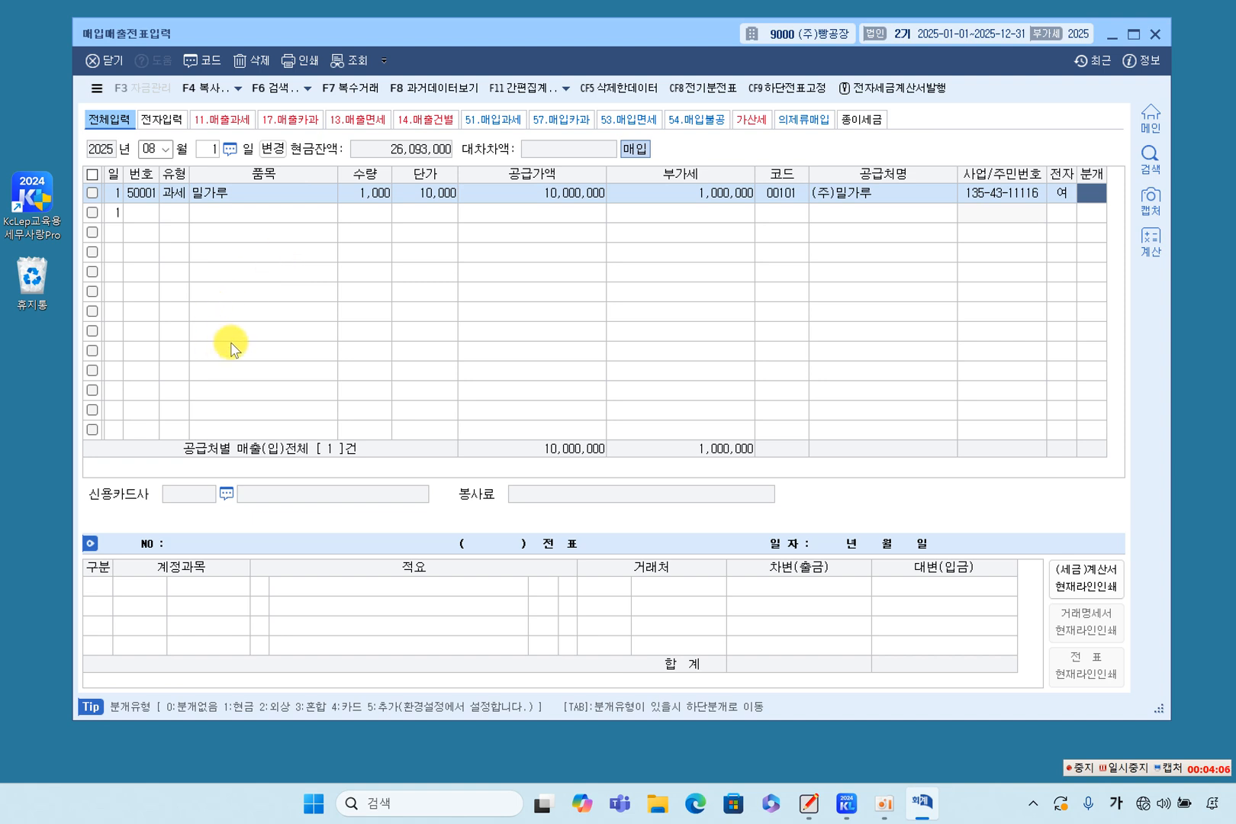
Set the voucher's journal type to 1 (현금) and check the 부가세대급금 and 원재료 lines of the entry.
click(1092, 197)
text(1)
key(Return)
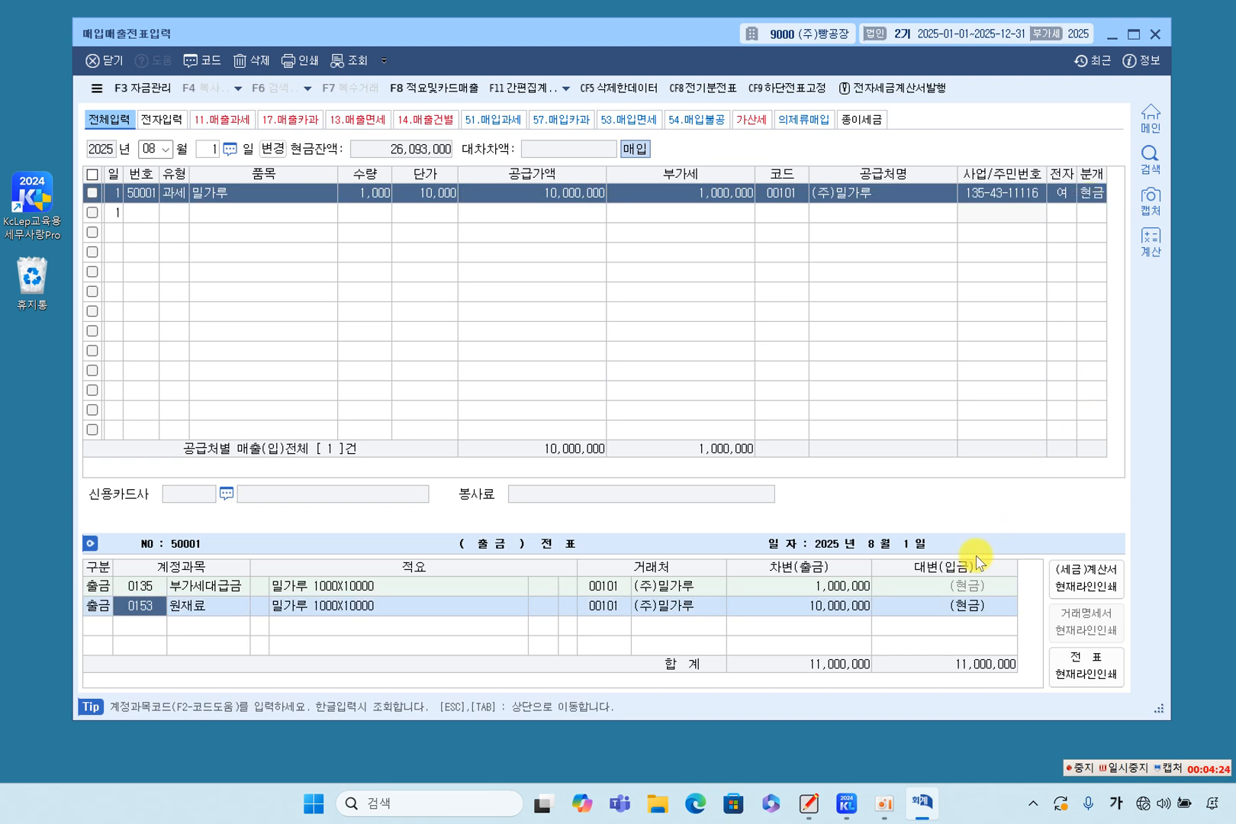
click(261, 607)
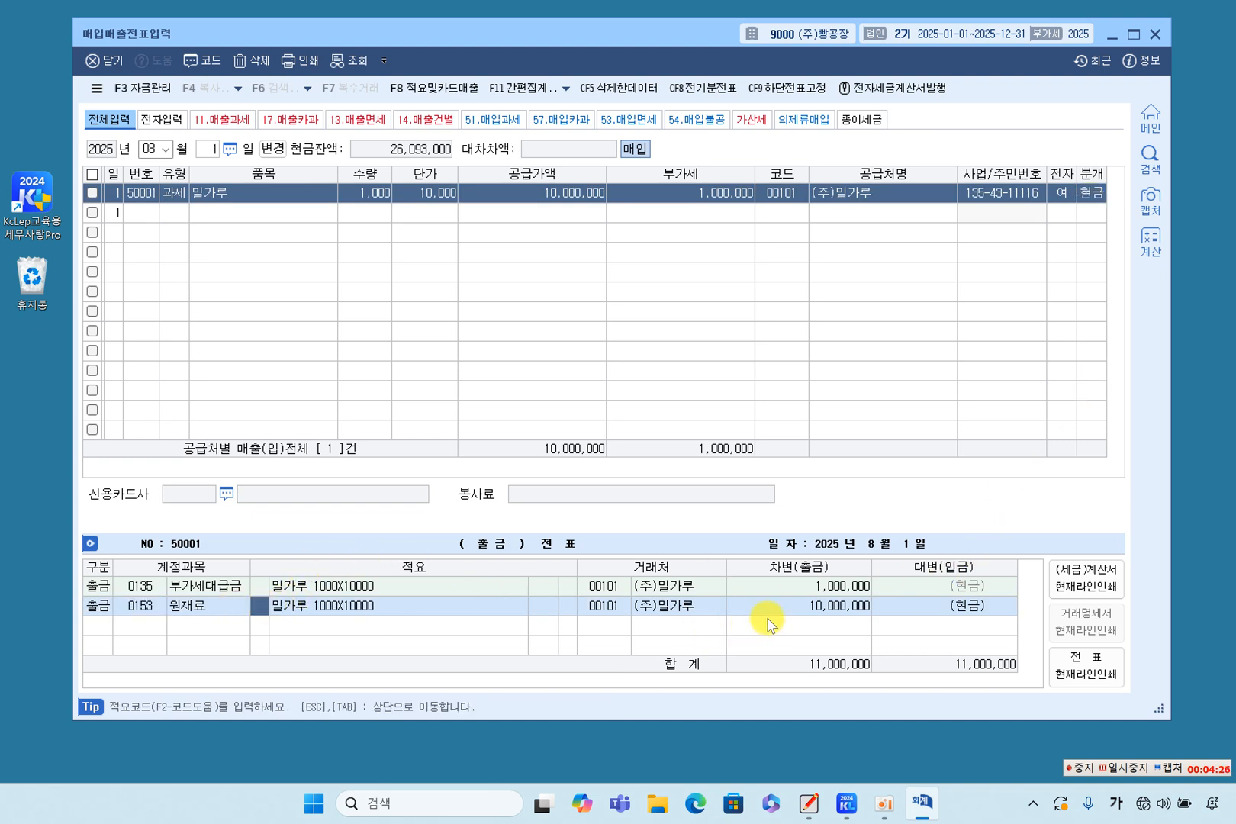
click(798, 610)
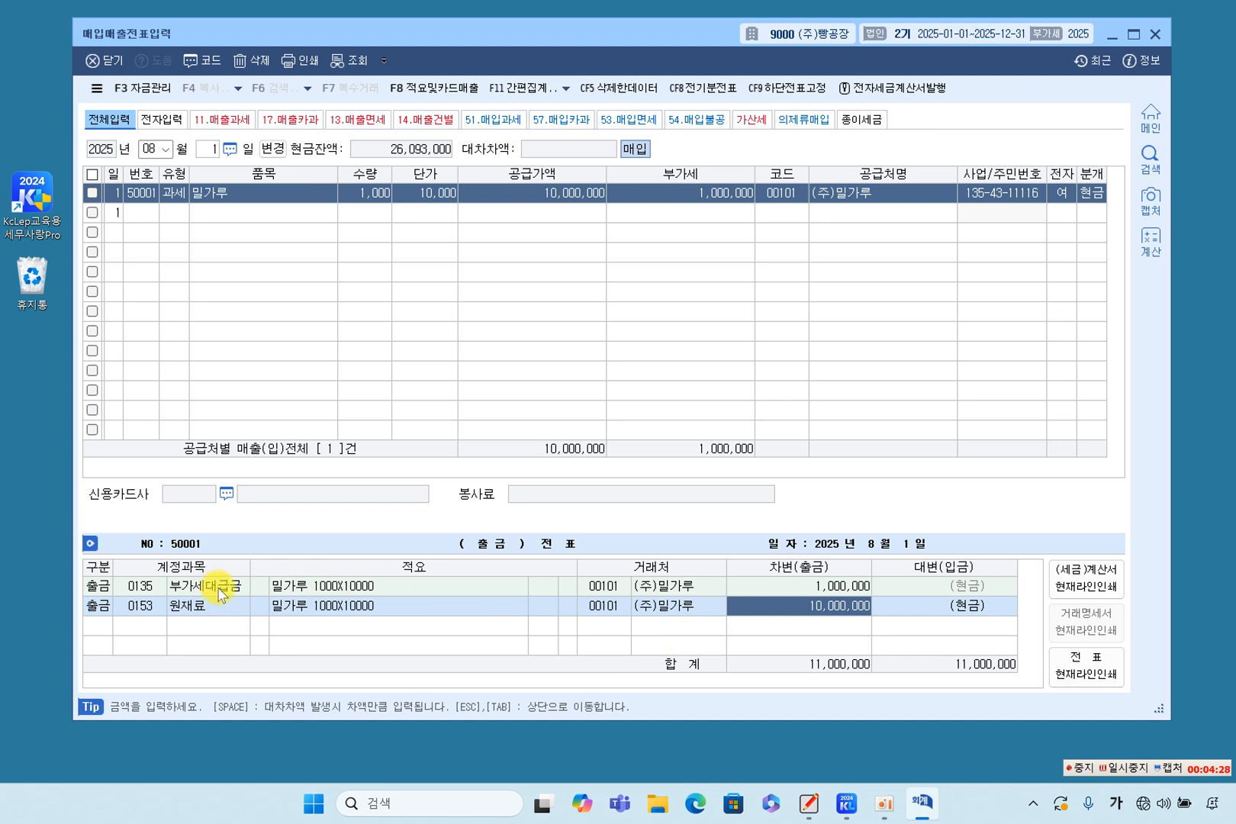
click(156, 587)
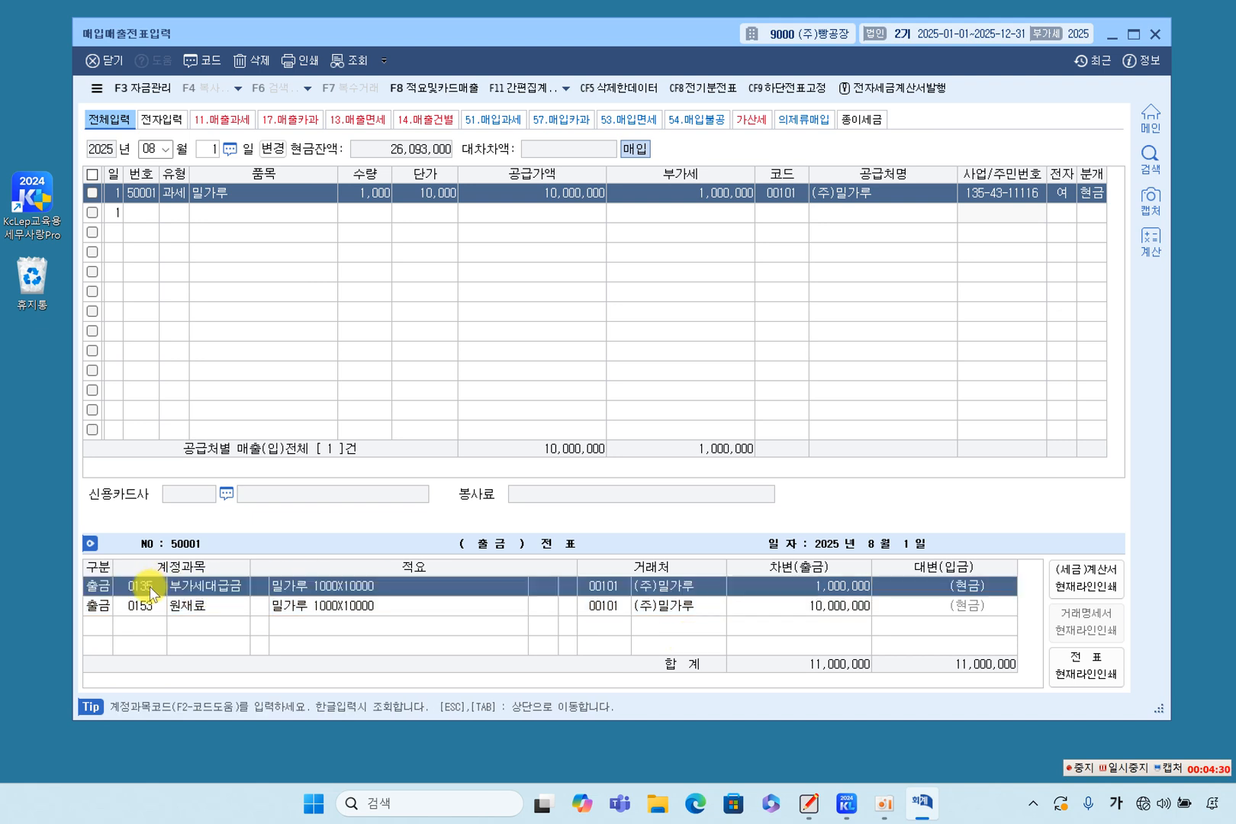
Review the account codes and debit amounts on the cash-type entry's 부가세대급금 and 원재료 lines.
click(154, 609)
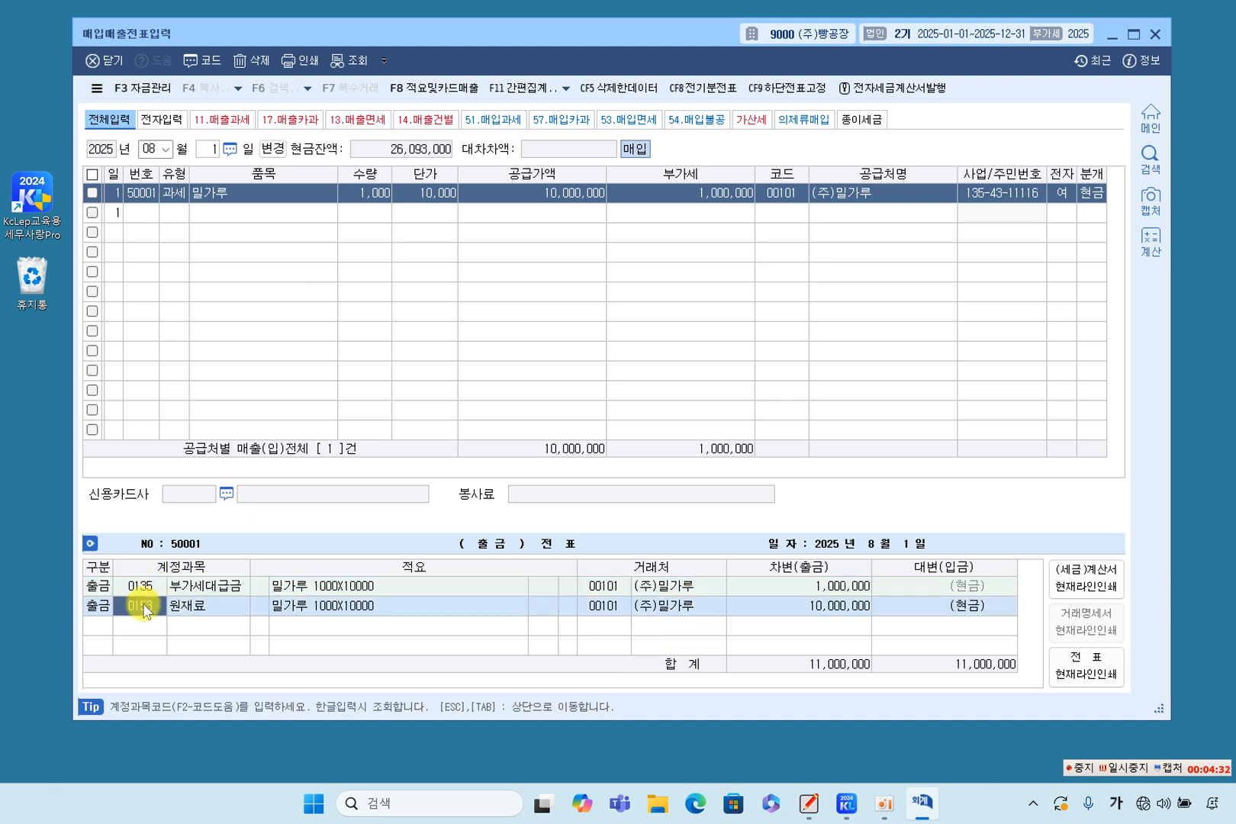
click(837, 585)
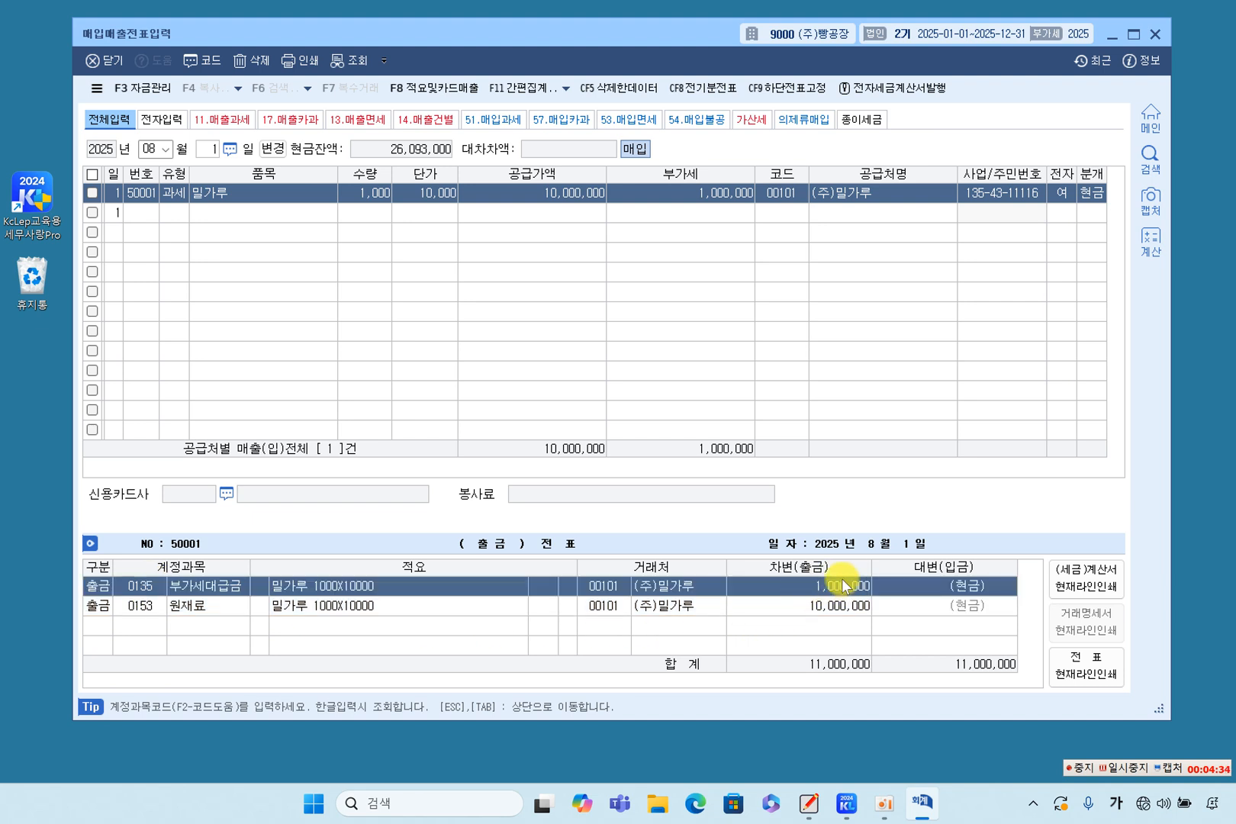
click(813, 608)
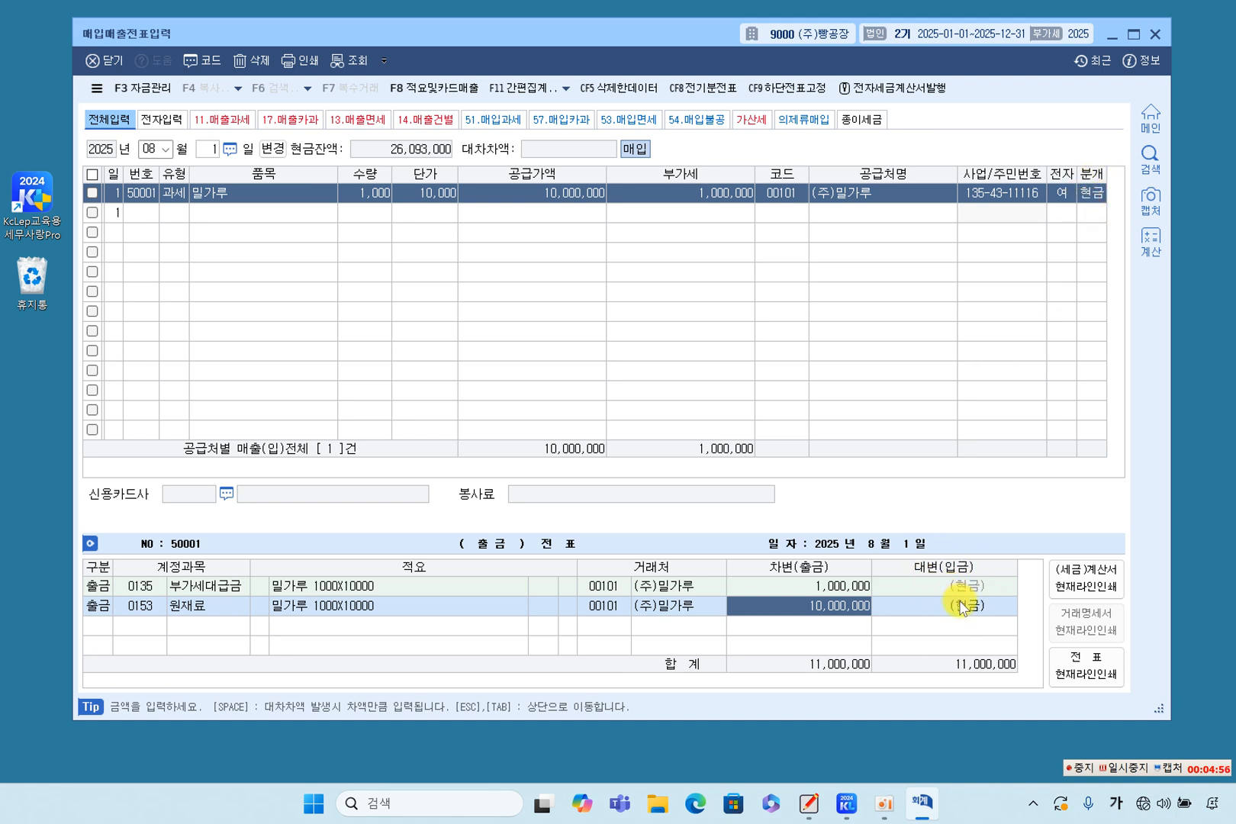
Set the voucher's journal type to 2 (외상) and review the entry's 부가세대급금 line and 외상매입금 credit amount.
click(1091, 193)
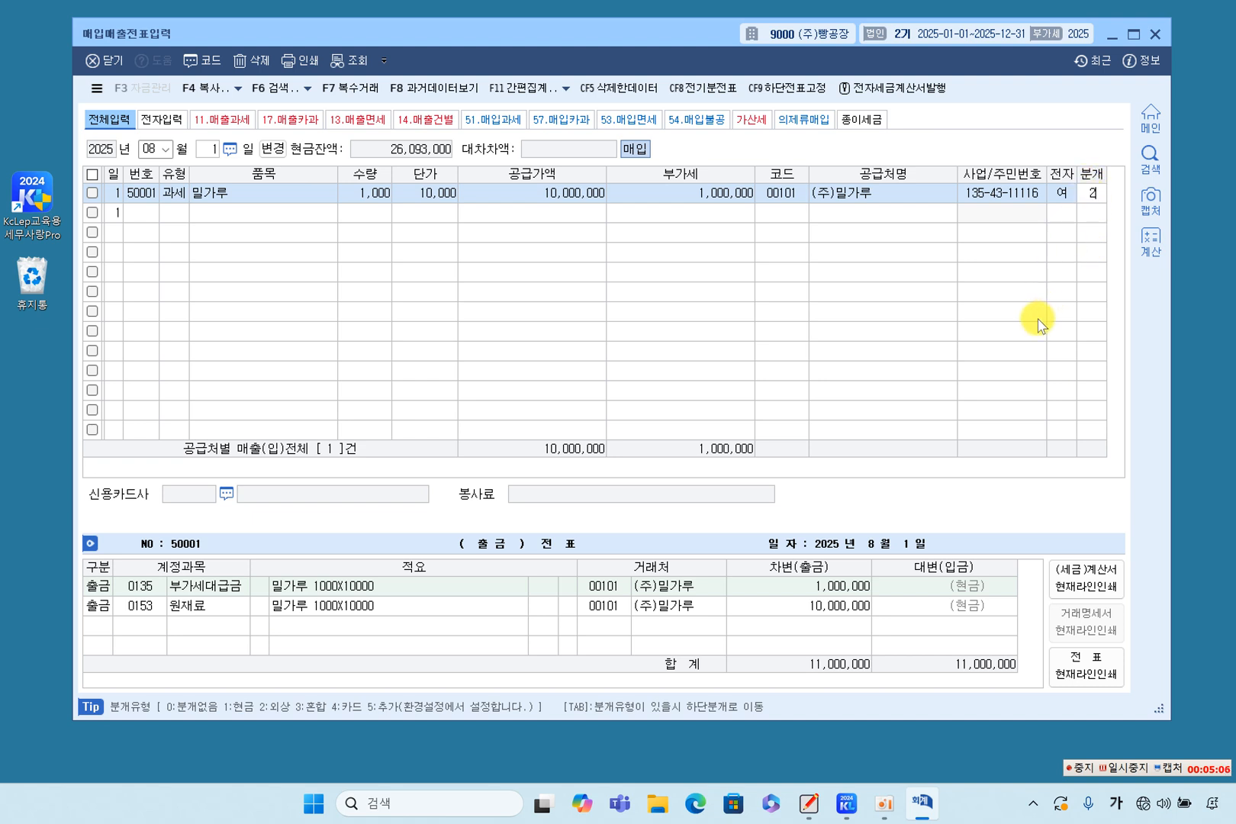
text(2)
key(Tab)
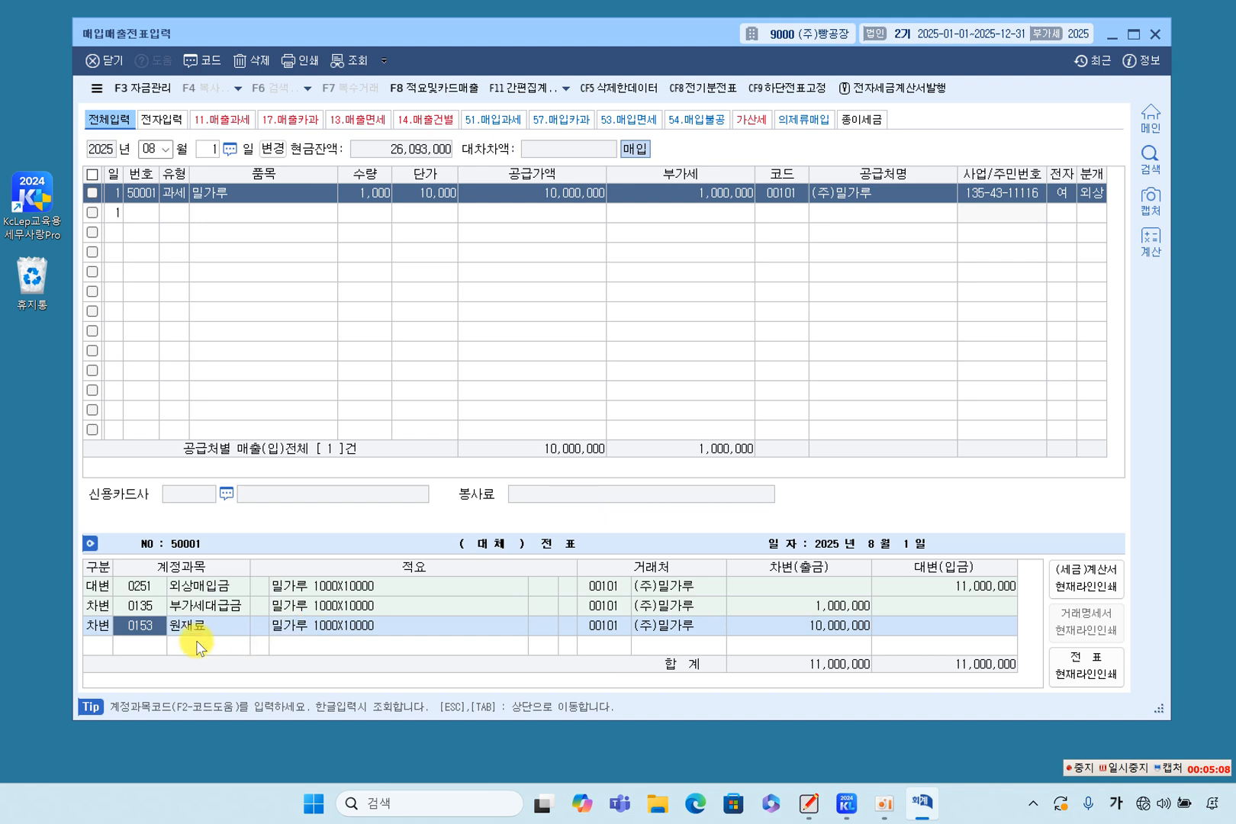
click(157, 607)
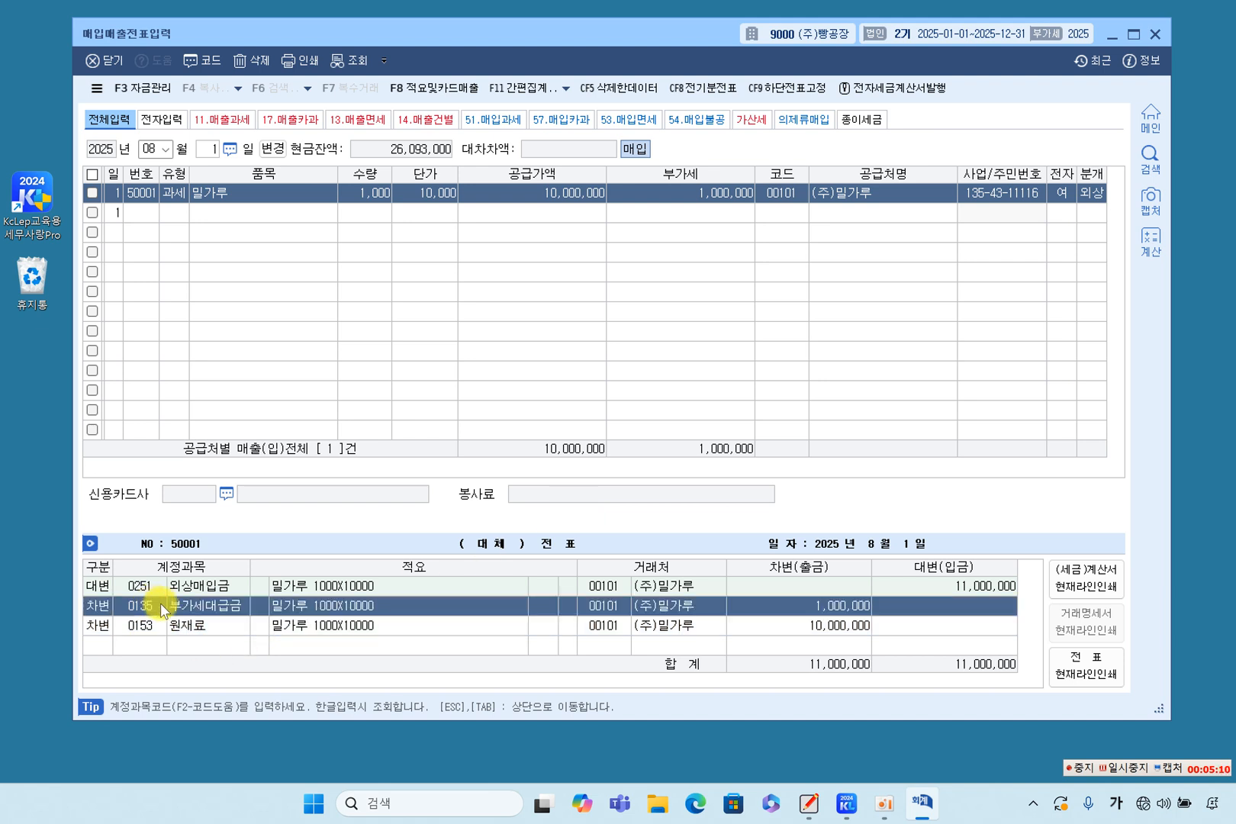
click(149, 586)
click(927, 587)
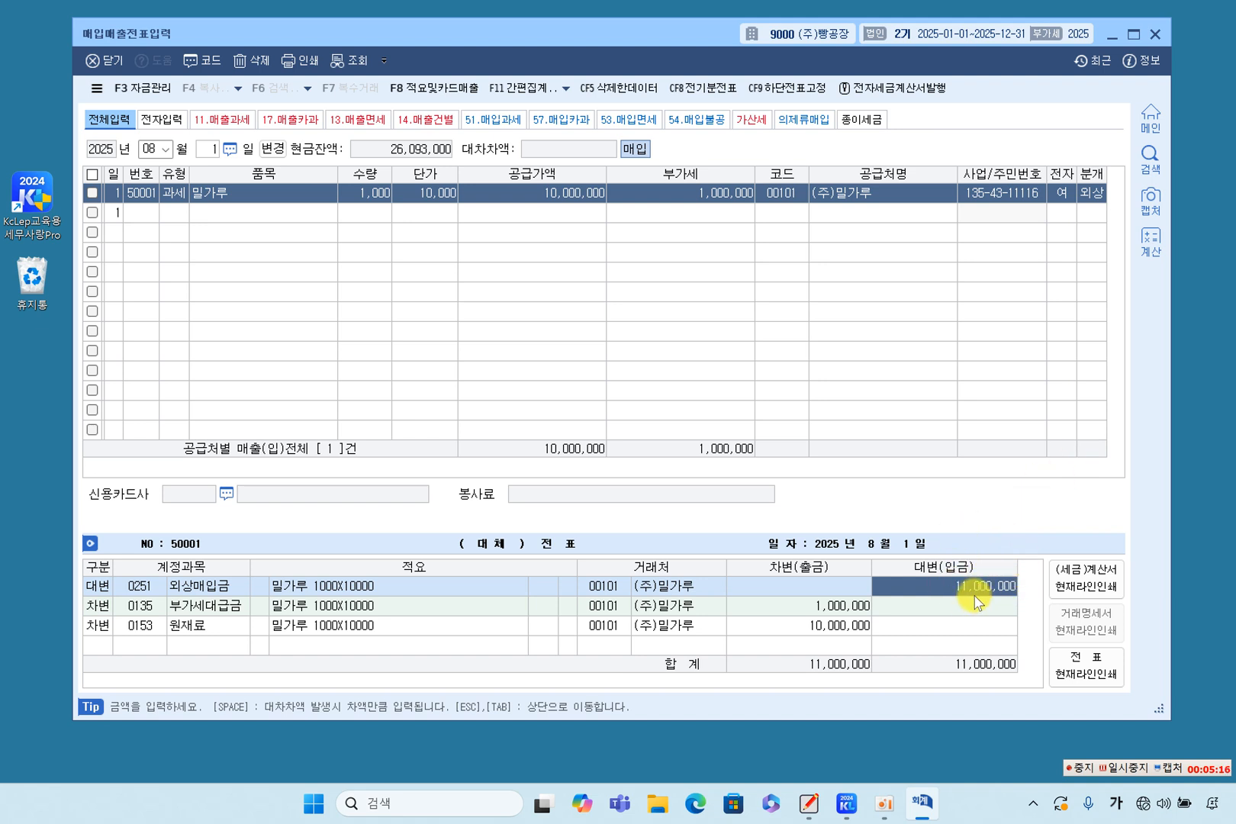
Switch to QuickNote Whiteboard and highlight the credit accounts 현금 and 지급어음 in the worked journal entry.
click(1091, 196)
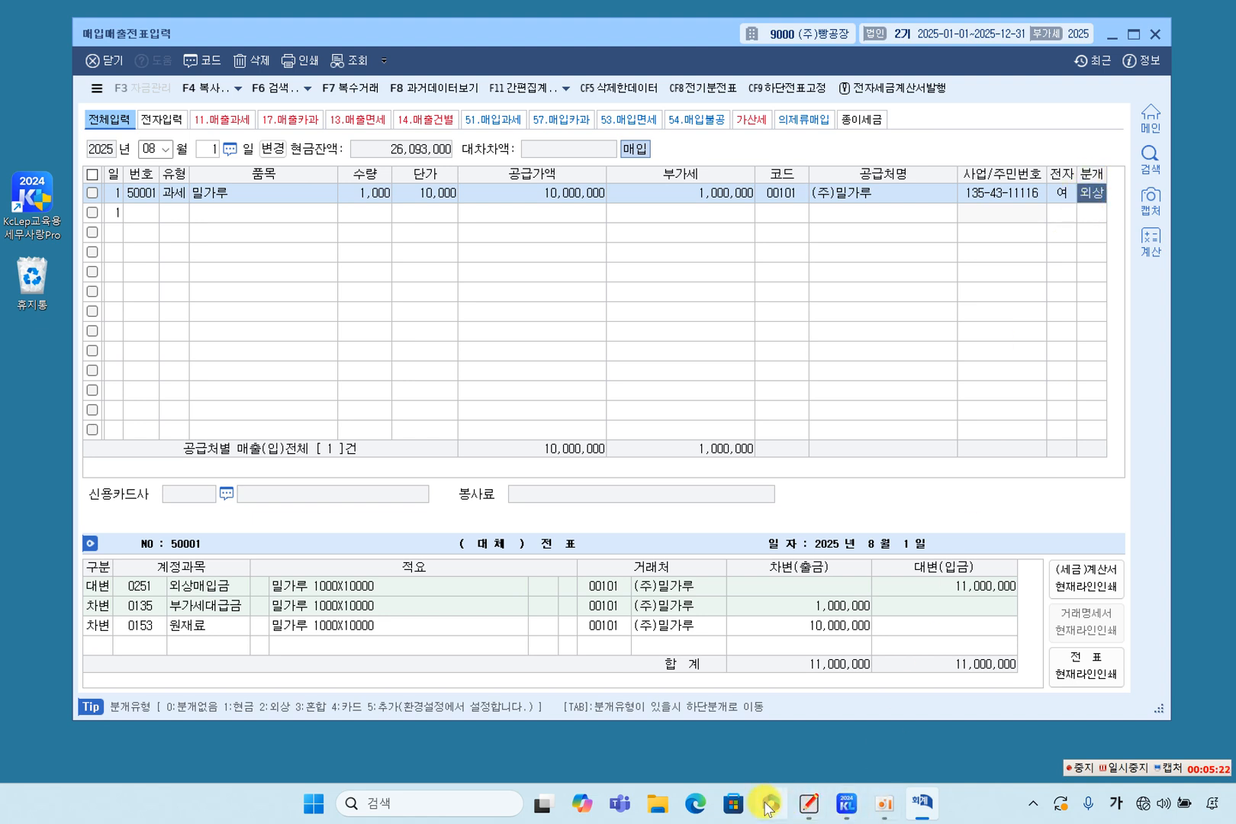
click(807, 807)
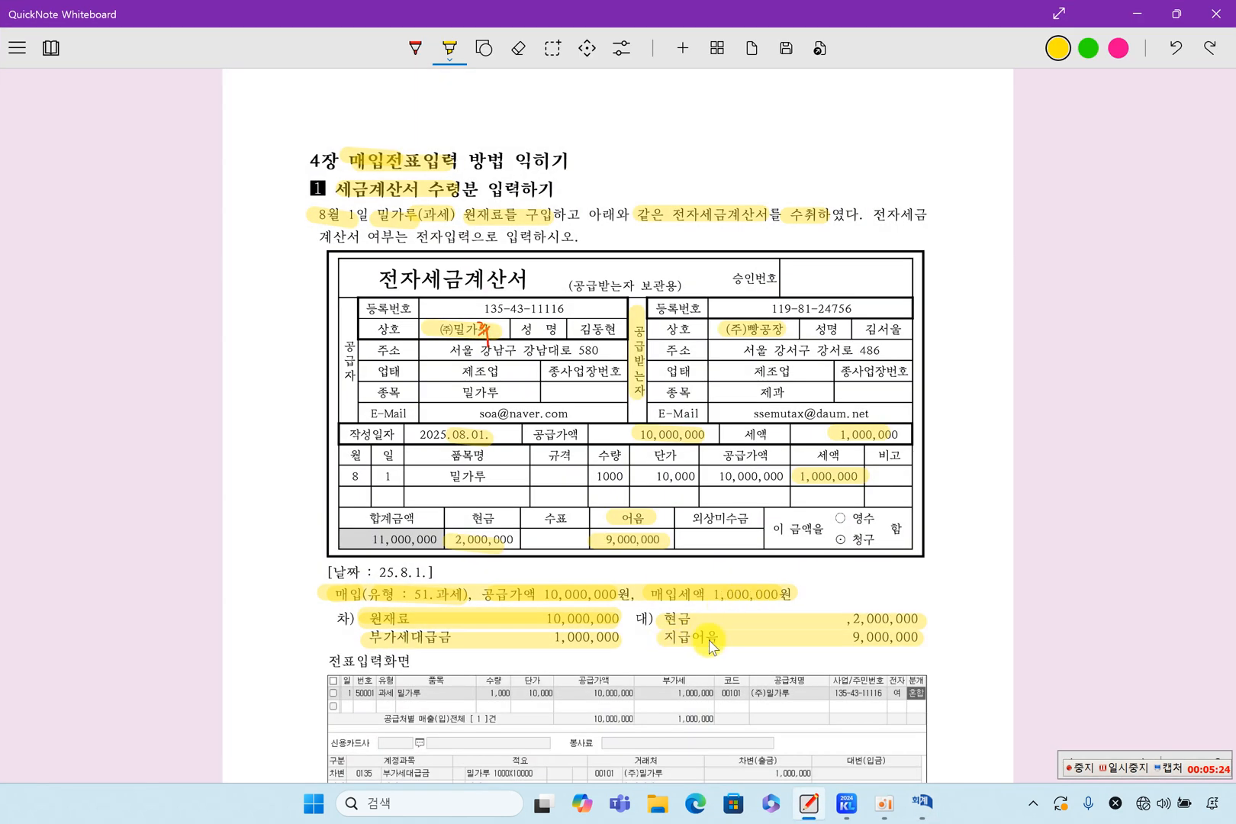
mouse_move(663, 615)
mouse_down()
mouse_move(704, 613)
mouse_move(717, 639)
mouse_up()
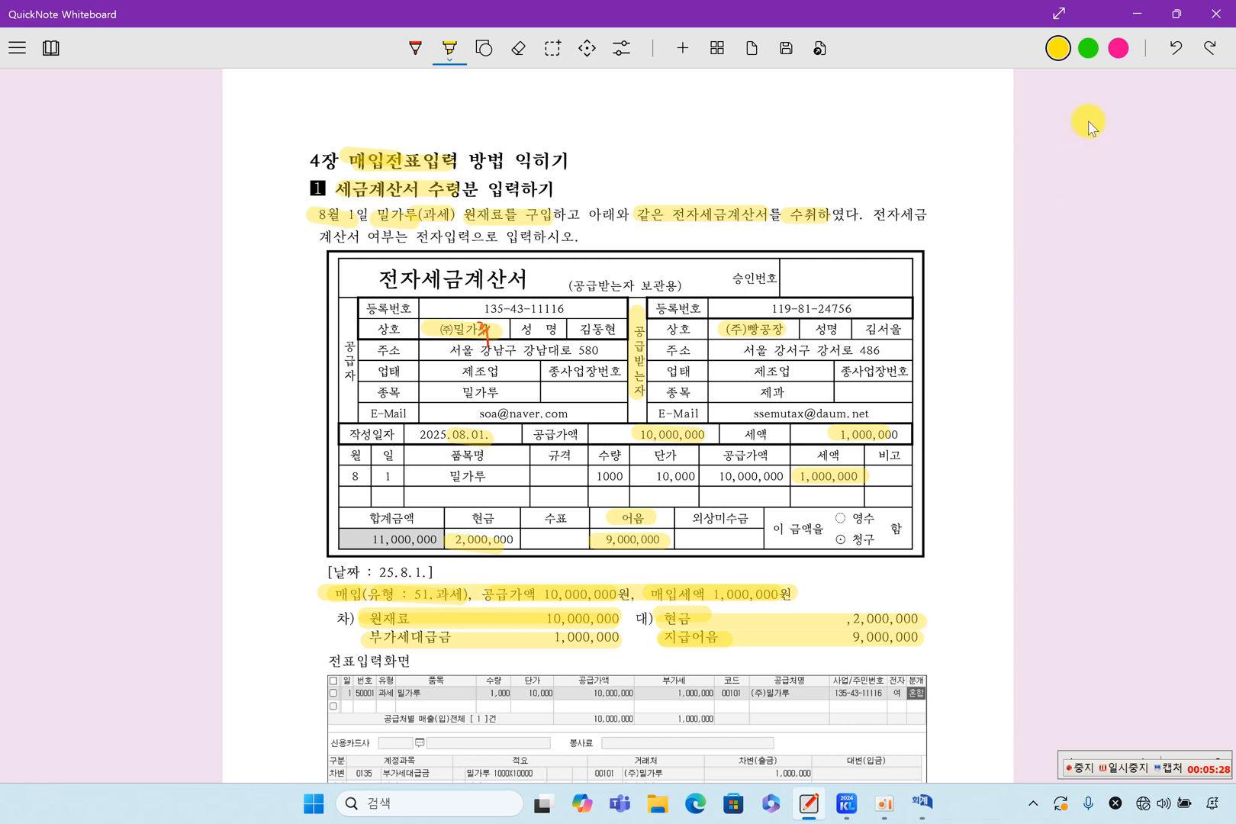
click(1123, 15)
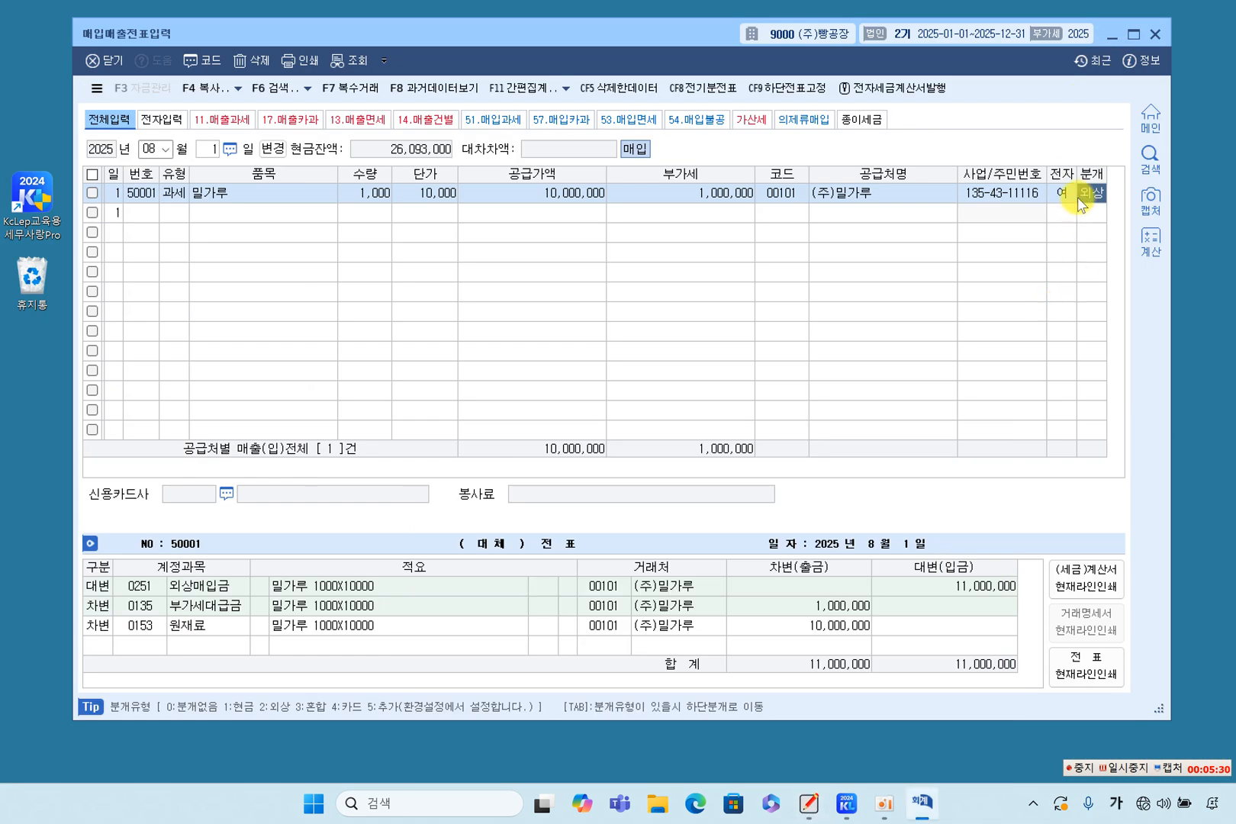
Back in KcLep, set the voucher's journal type to 3 (혼합) and check the 부가세대급금 and 원재료 debit lines.
text(3)
key(Return)
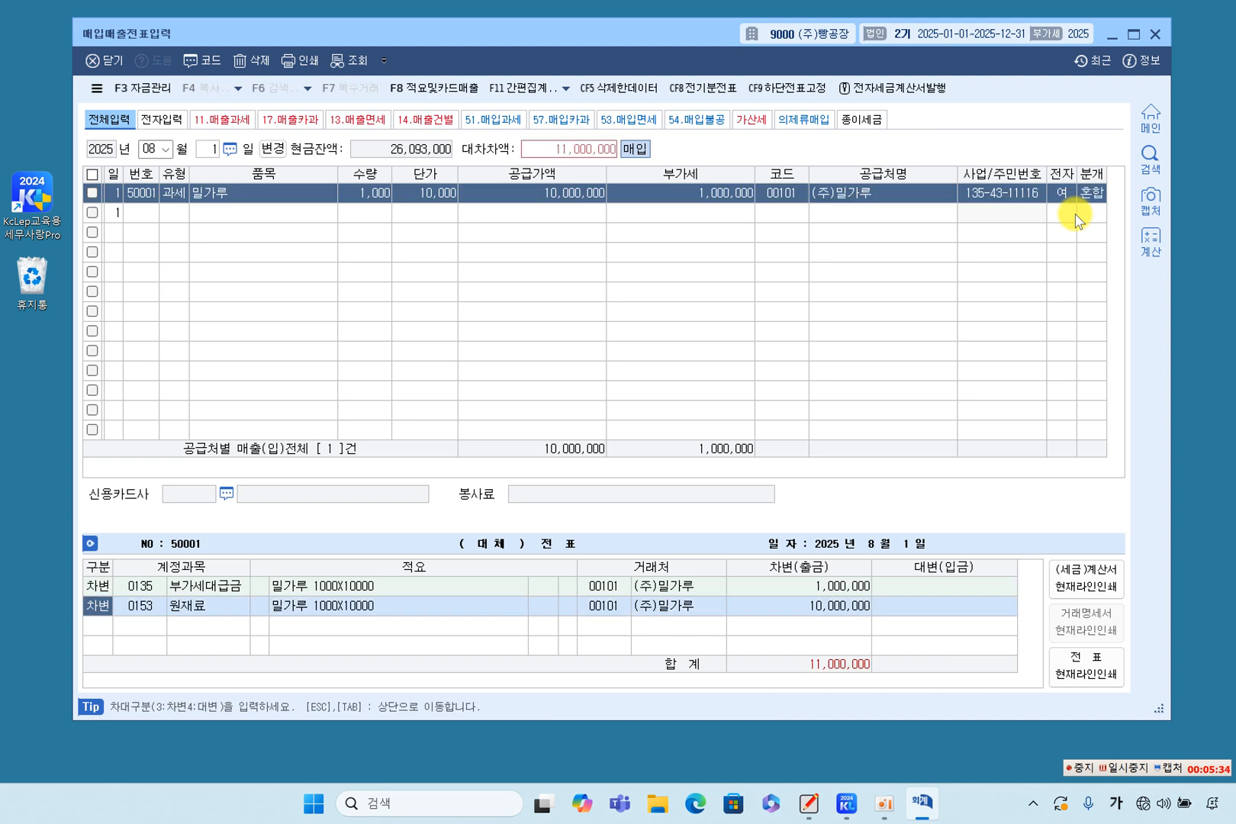
click(142, 606)
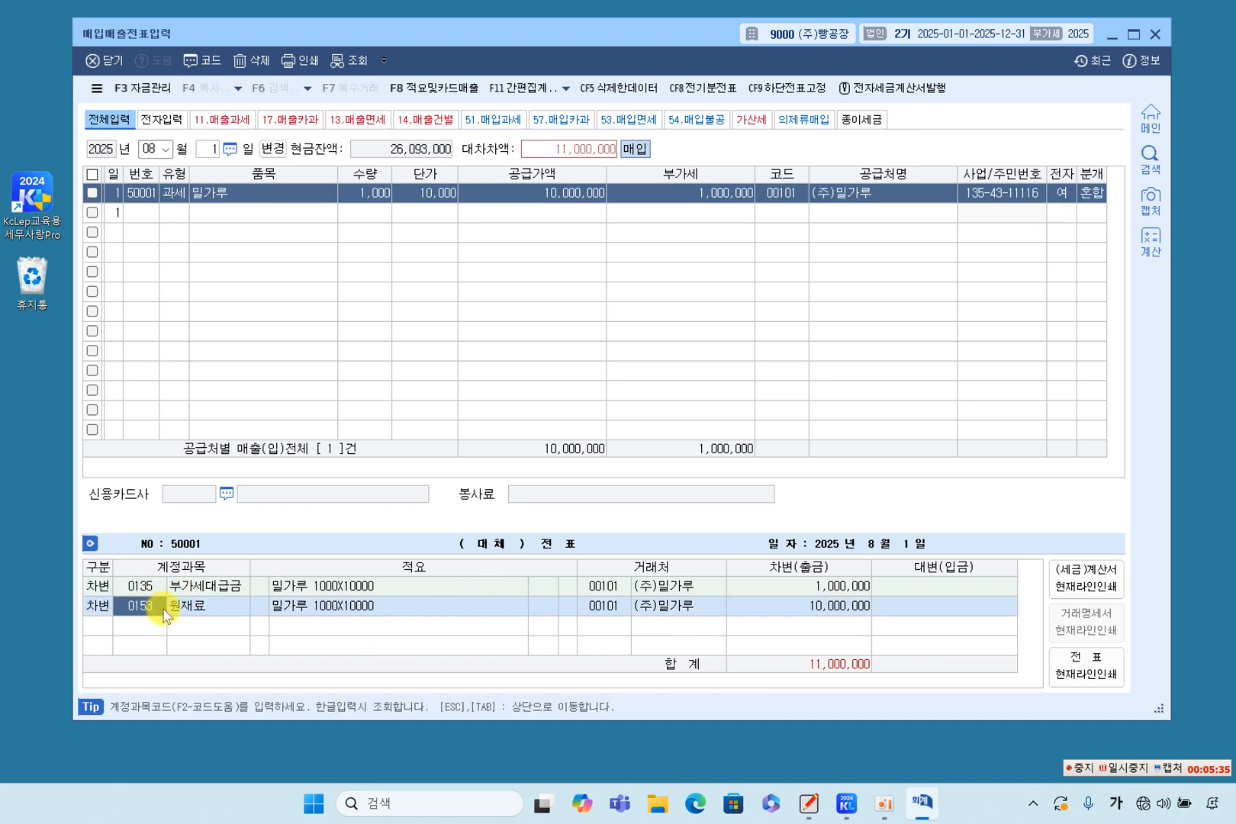
click(837, 610)
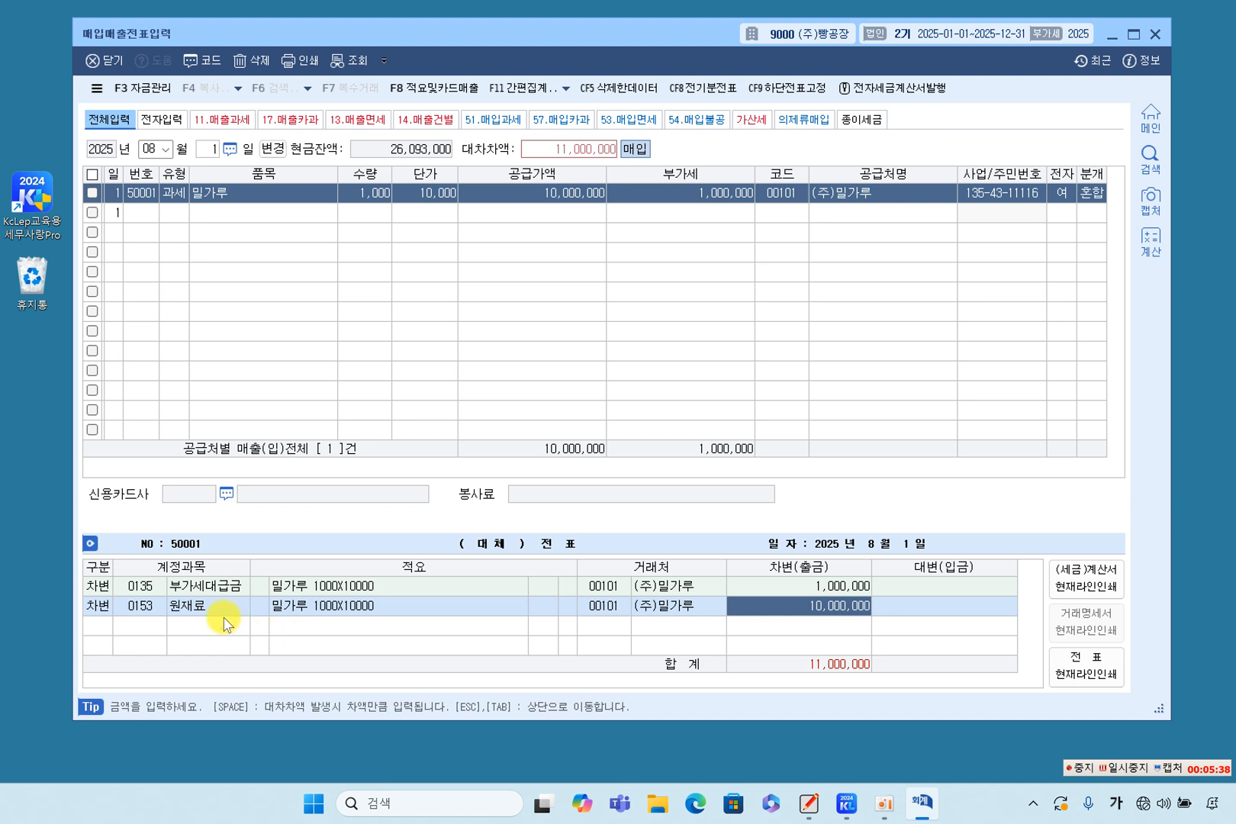
click(142, 585)
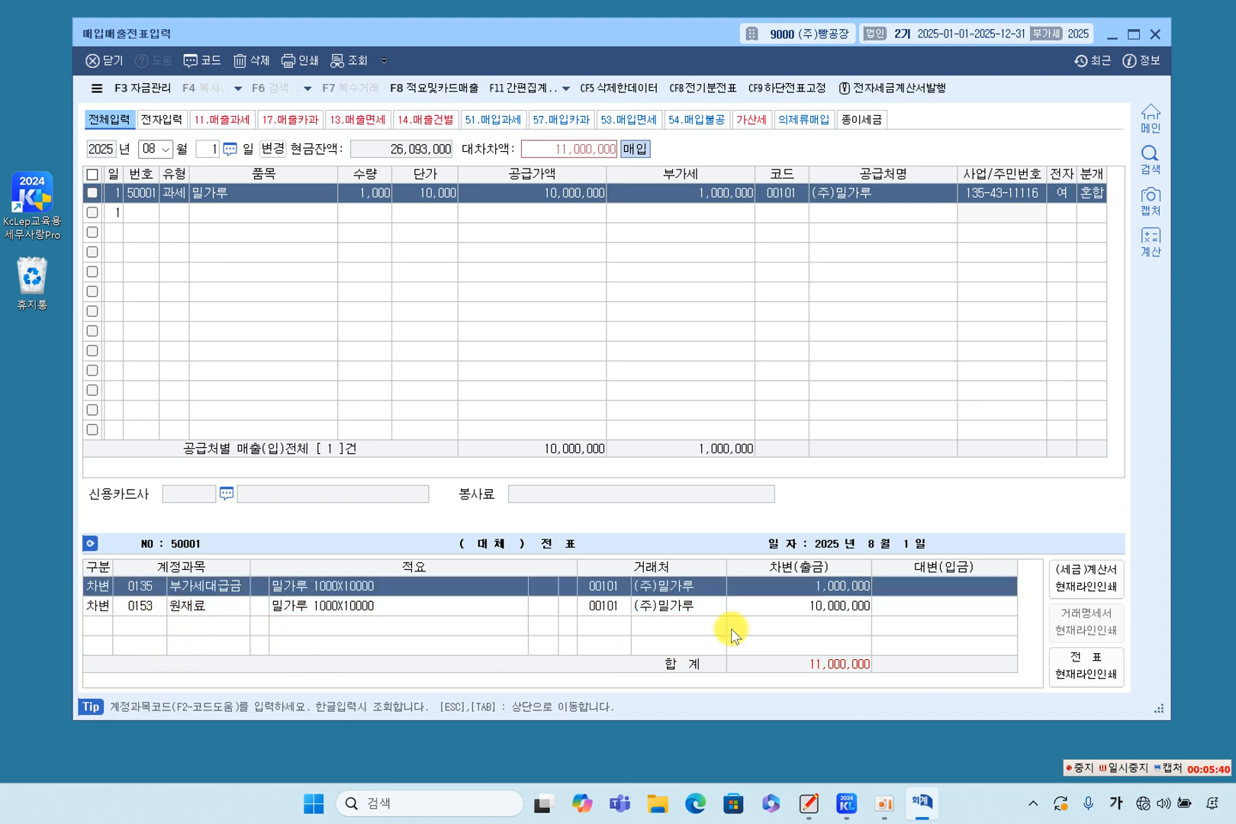
click(795, 606)
click(805, 588)
click(801, 607)
Add a credit (대변) line to the entry for account 0101 현금 with an amount of 2,000,000.
key(Return)
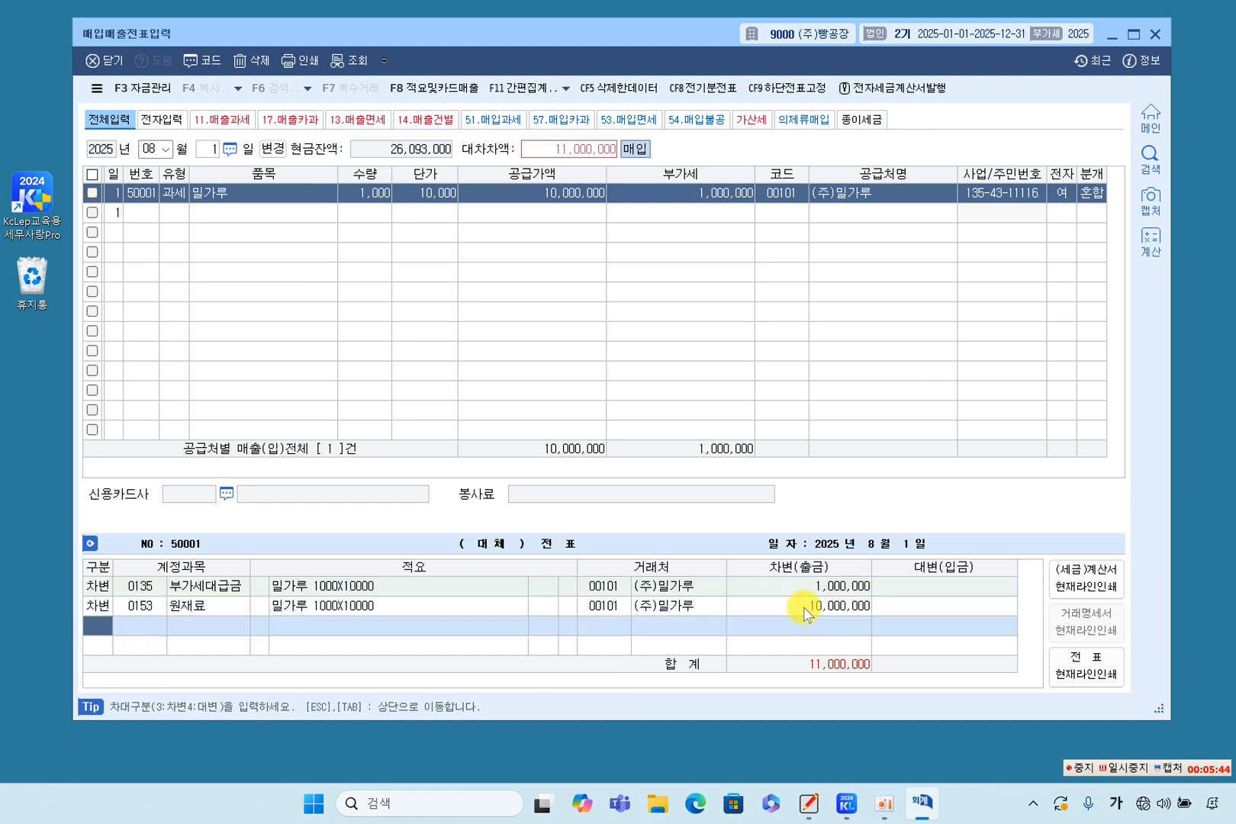
text(4)
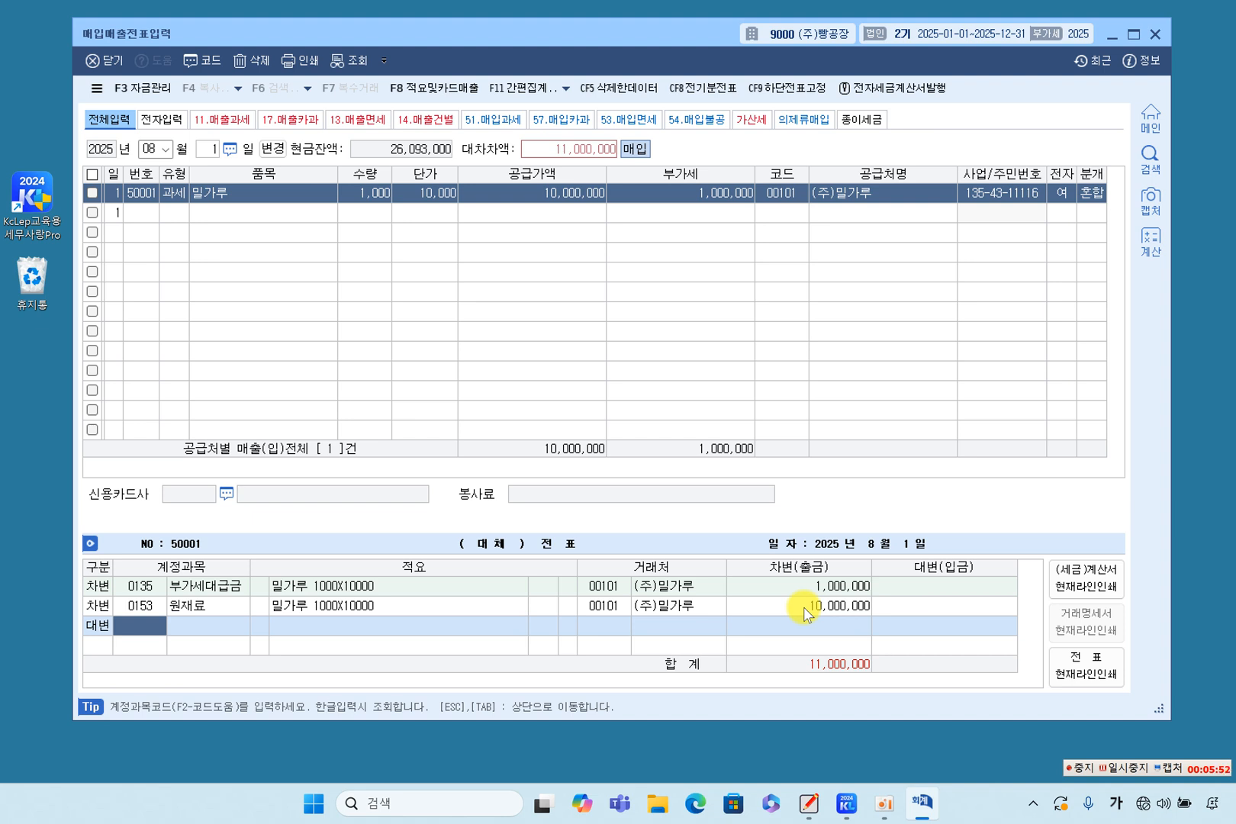
text(0101)
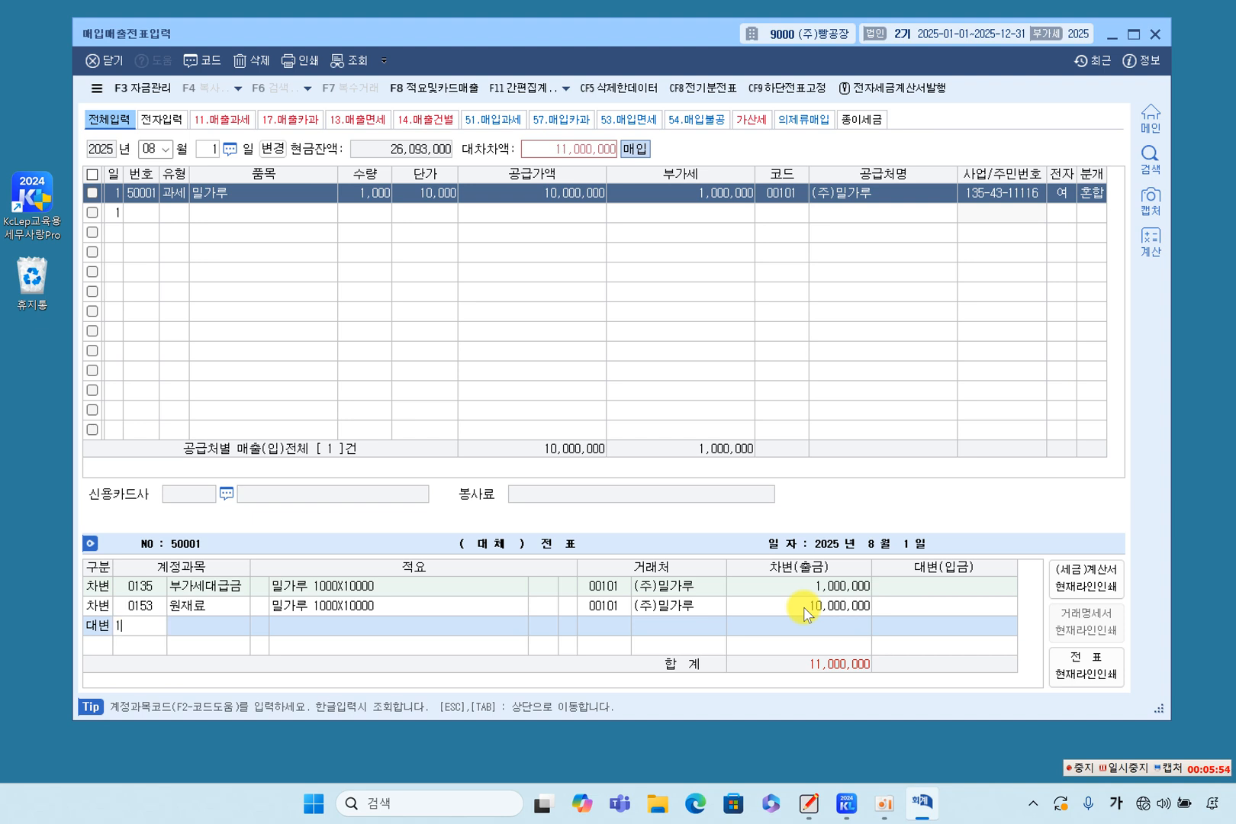
key(Return)
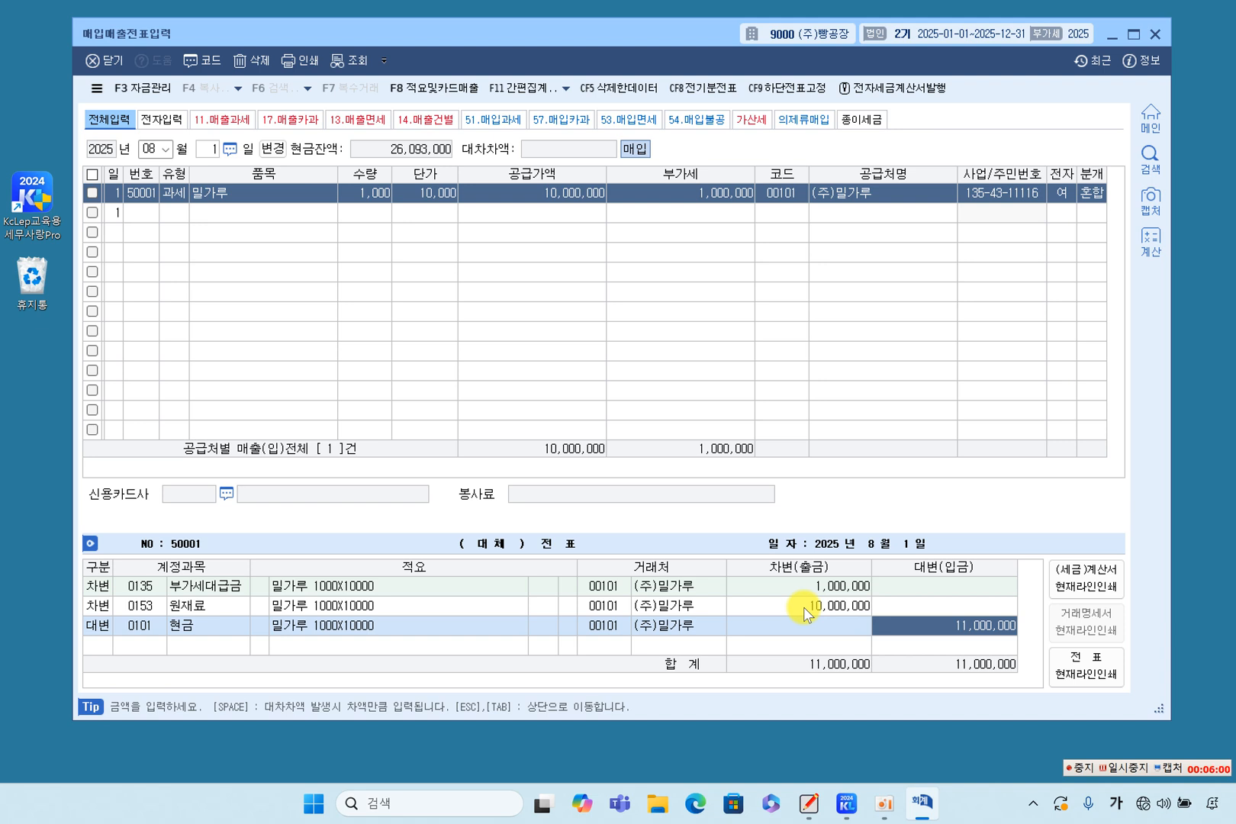
text(2000000)
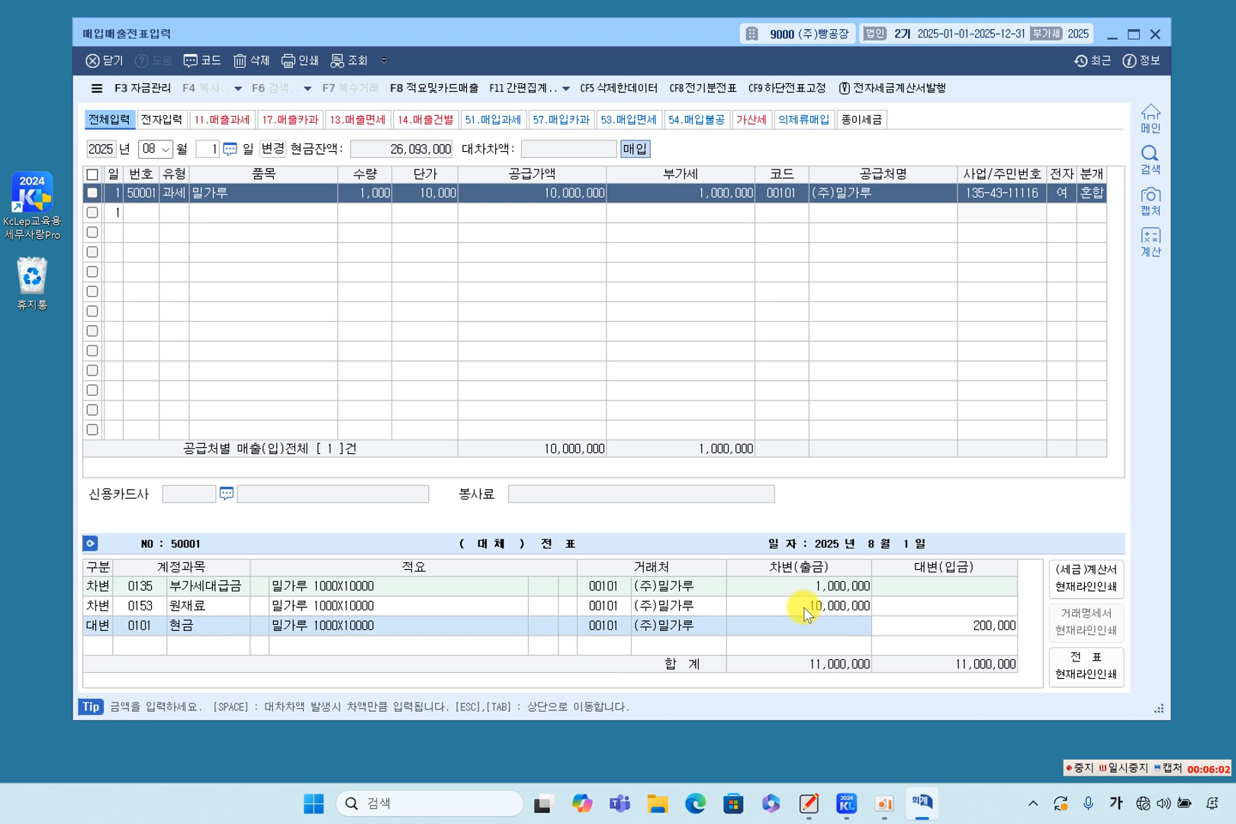
key(Return)
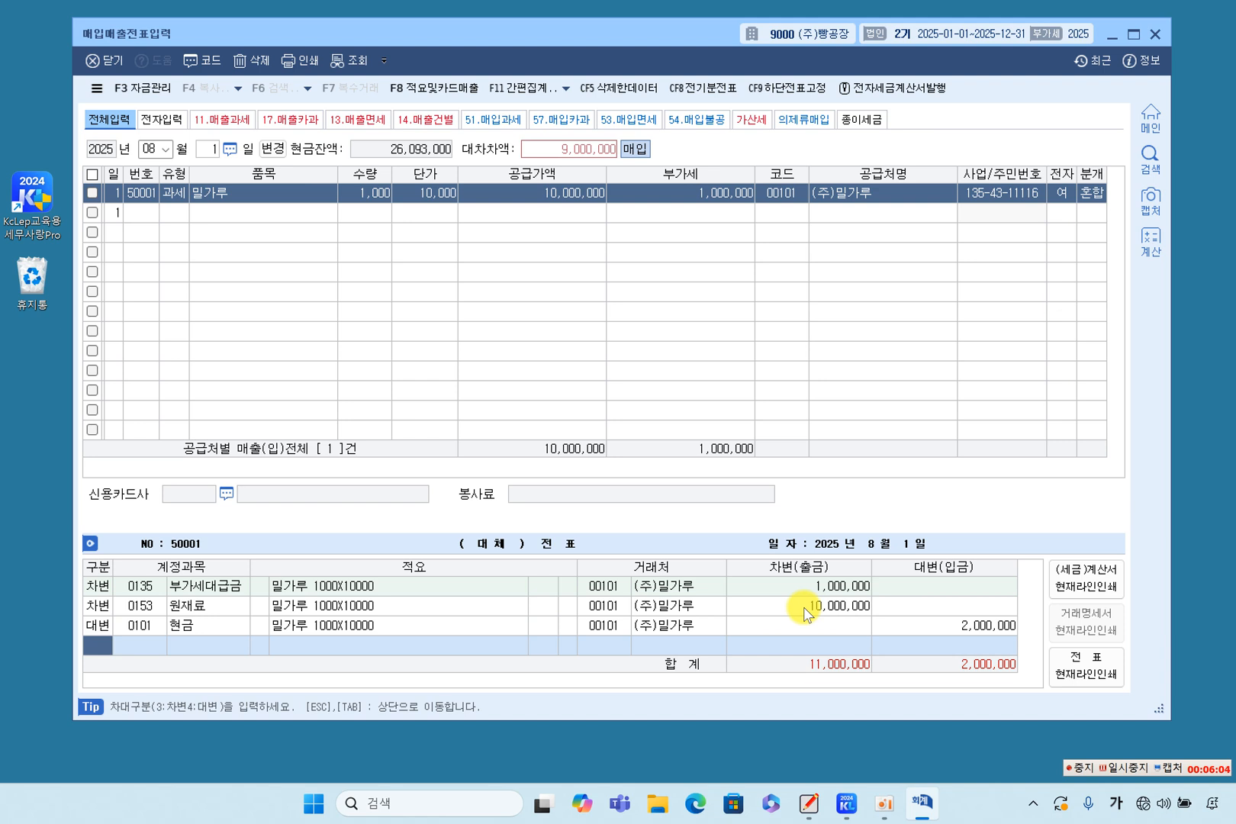
Add a credit (대변) line for account 0252 지급어음, accept the 9,000,000 balance and complete the voucher entry.
key(Return)
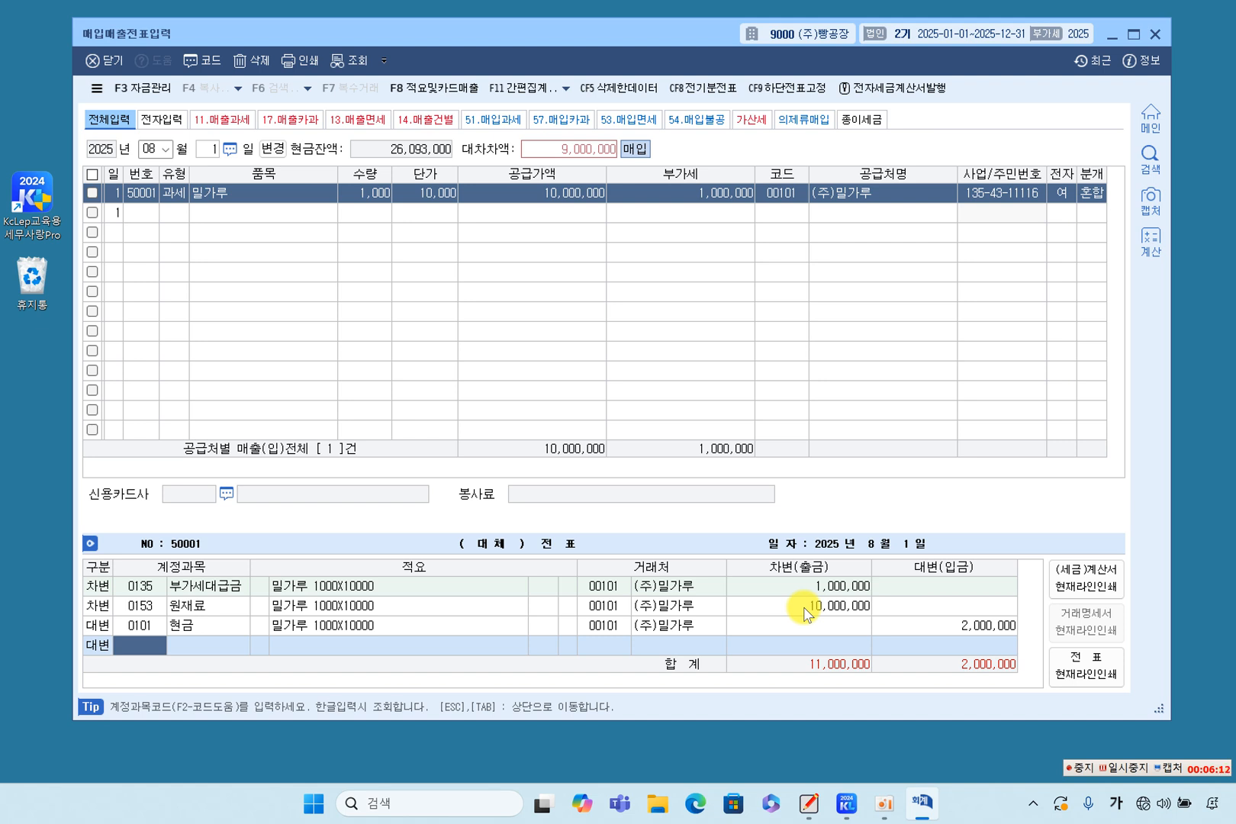
text(0252)
key(Return)
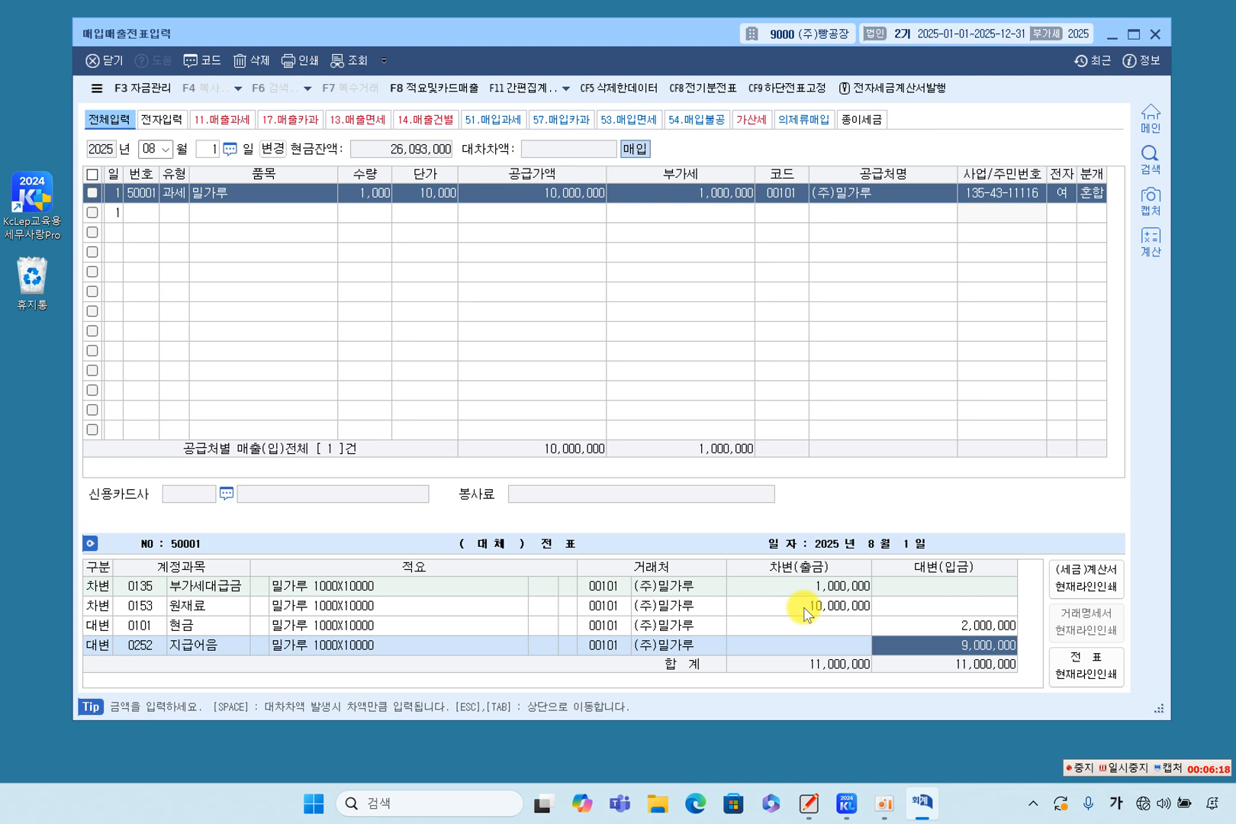
key(Tab)
key(Return)
key(Return)
key(Return)
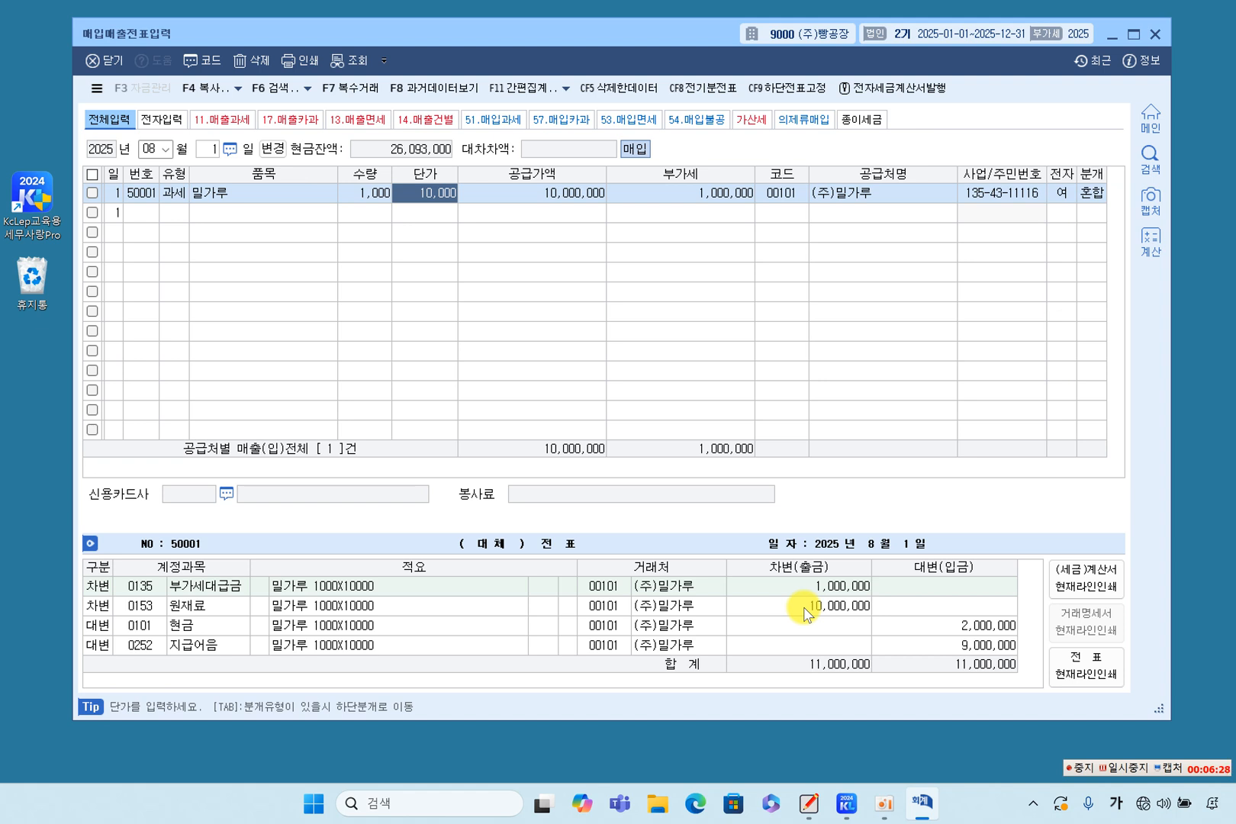
Review the finished mixed entry's 현금 credit line, trading partner and debit amounts.
click(846, 806)
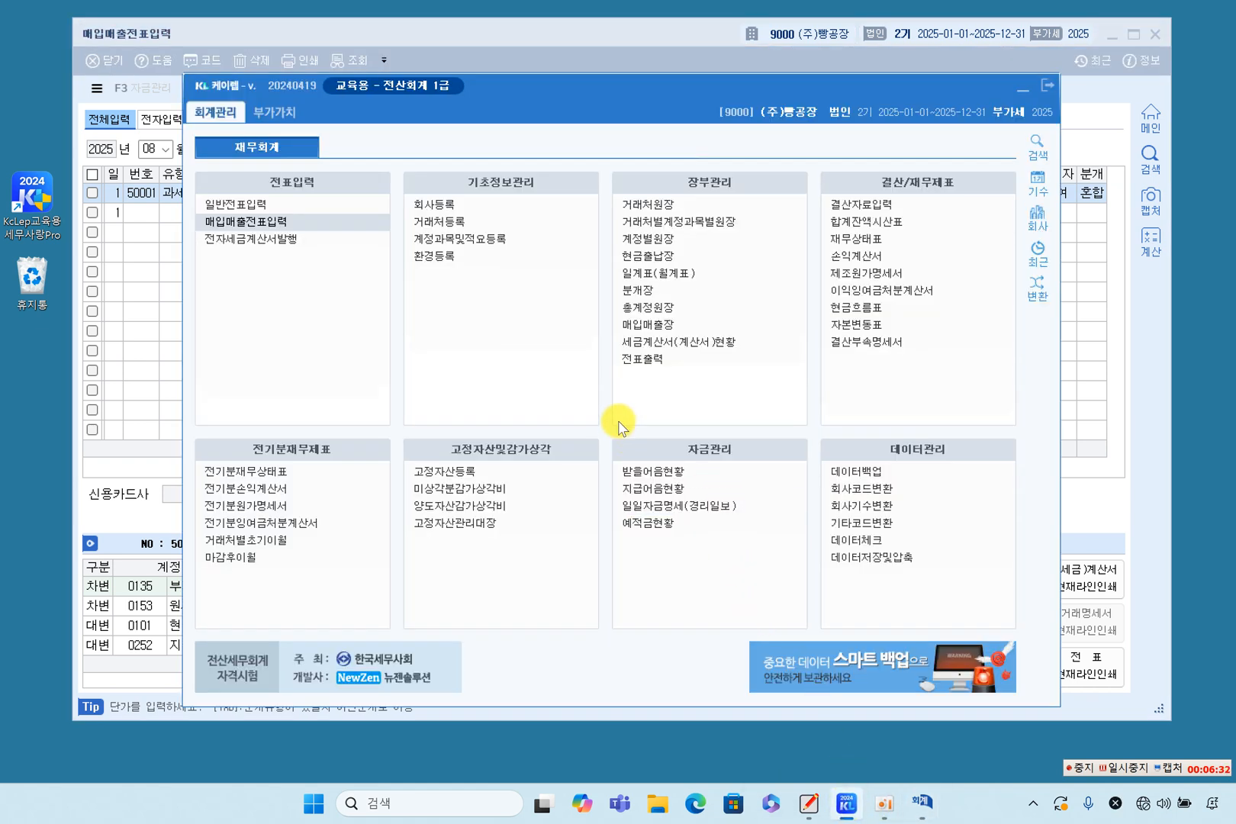
click(152, 625)
click(595, 604)
click(733, 638)
click(924, 629)
click(803, 590)
click(809, 607)
click(921, 632)
Open the 합계잔액시산표 (trial balance) as of December 31, 2025 and locate the 원재료 account.
click(845, 803)
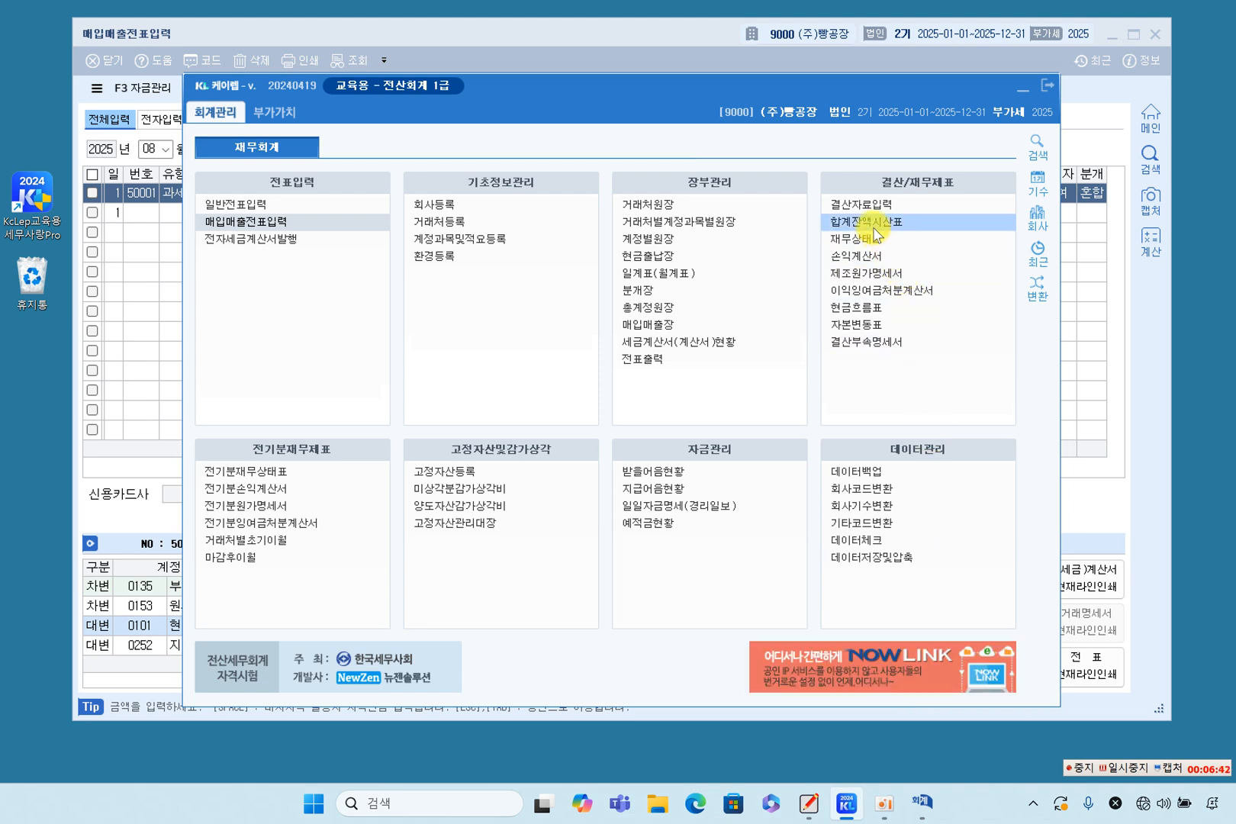
click(872, 227)
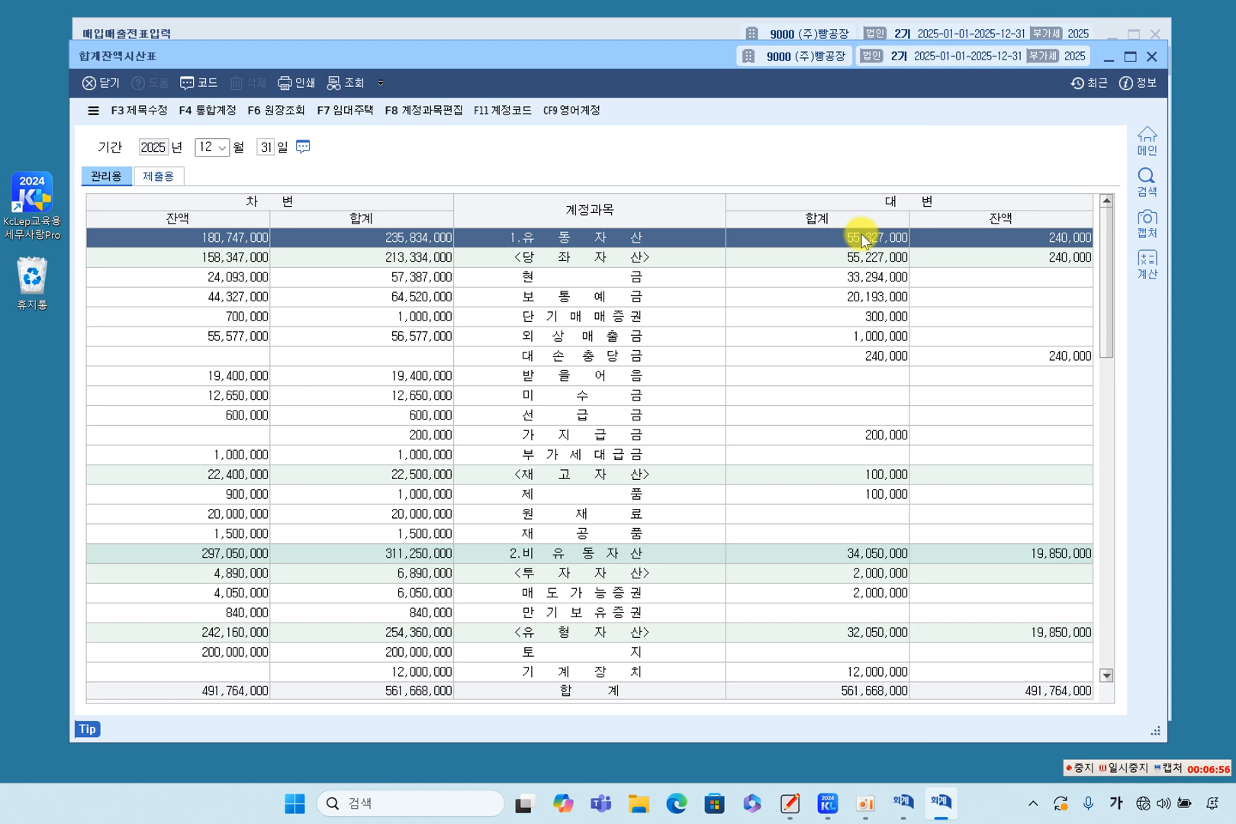
click(669, 315)
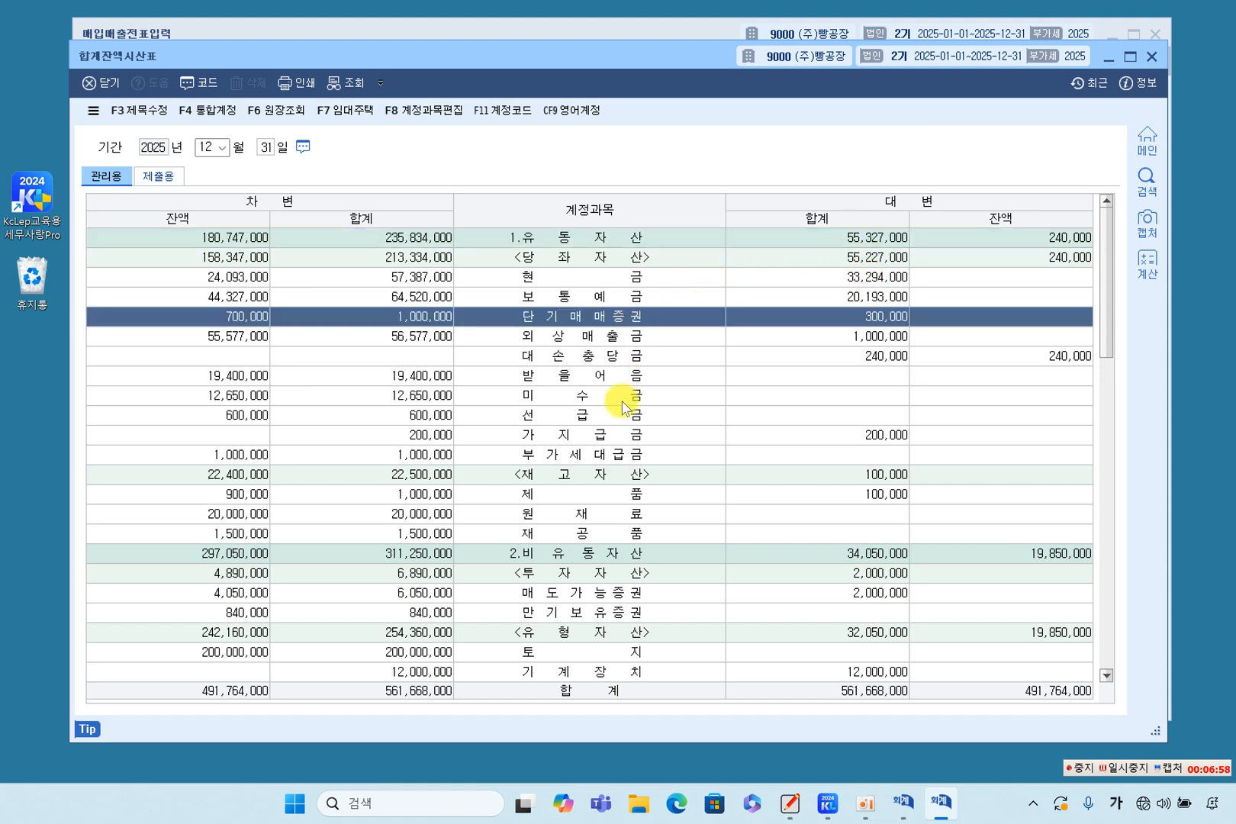
click(615, 413)
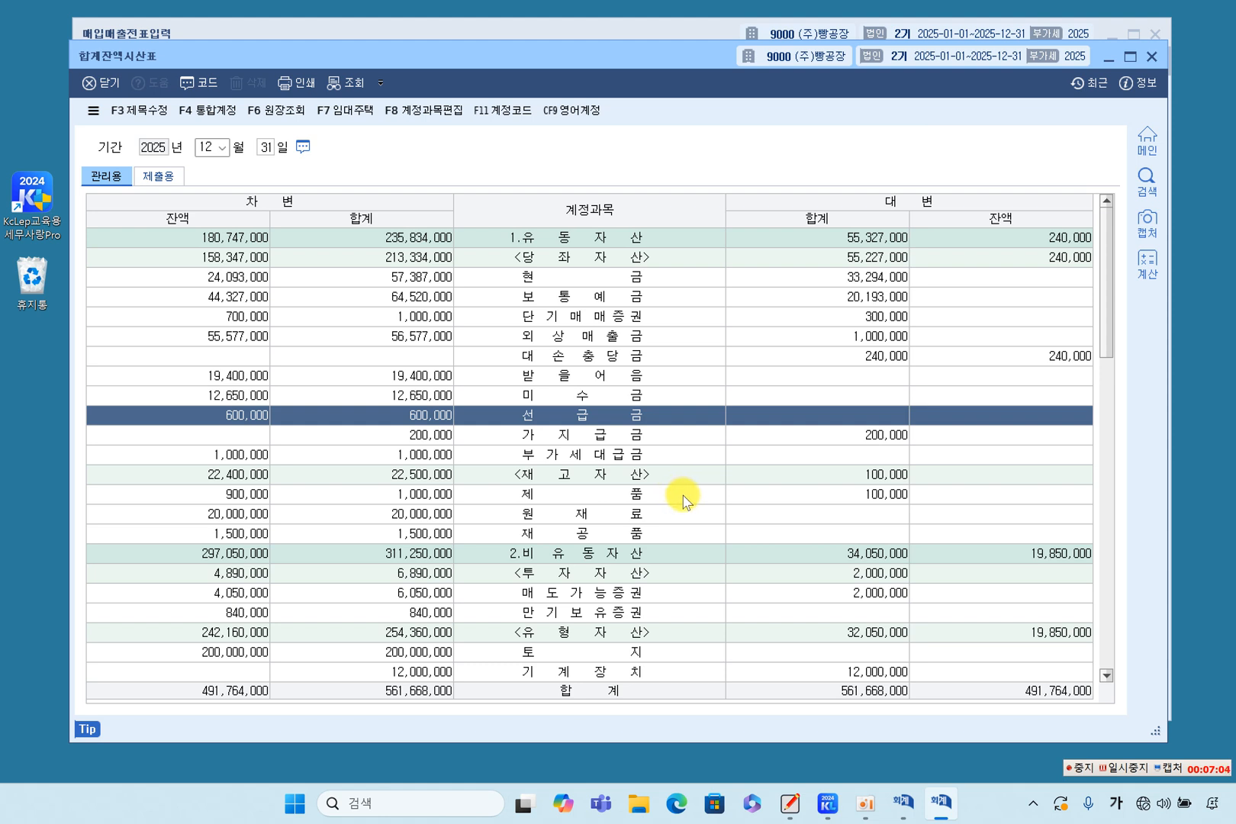
click(595, 515)
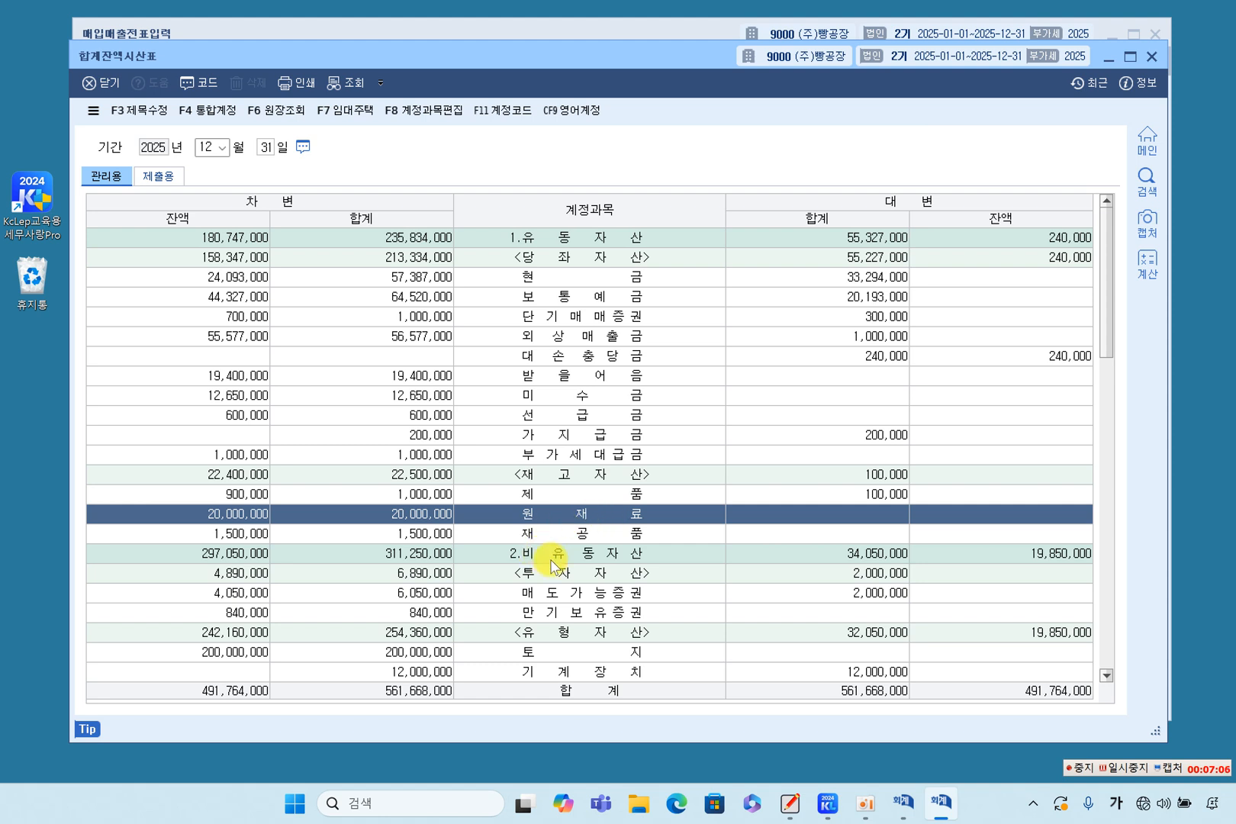
Open the 원재료 ledger from the trial balance and examine the carried-forward amount and the August 1 밀가루 purchase's partner, debit and description.
double_click(487, 514)
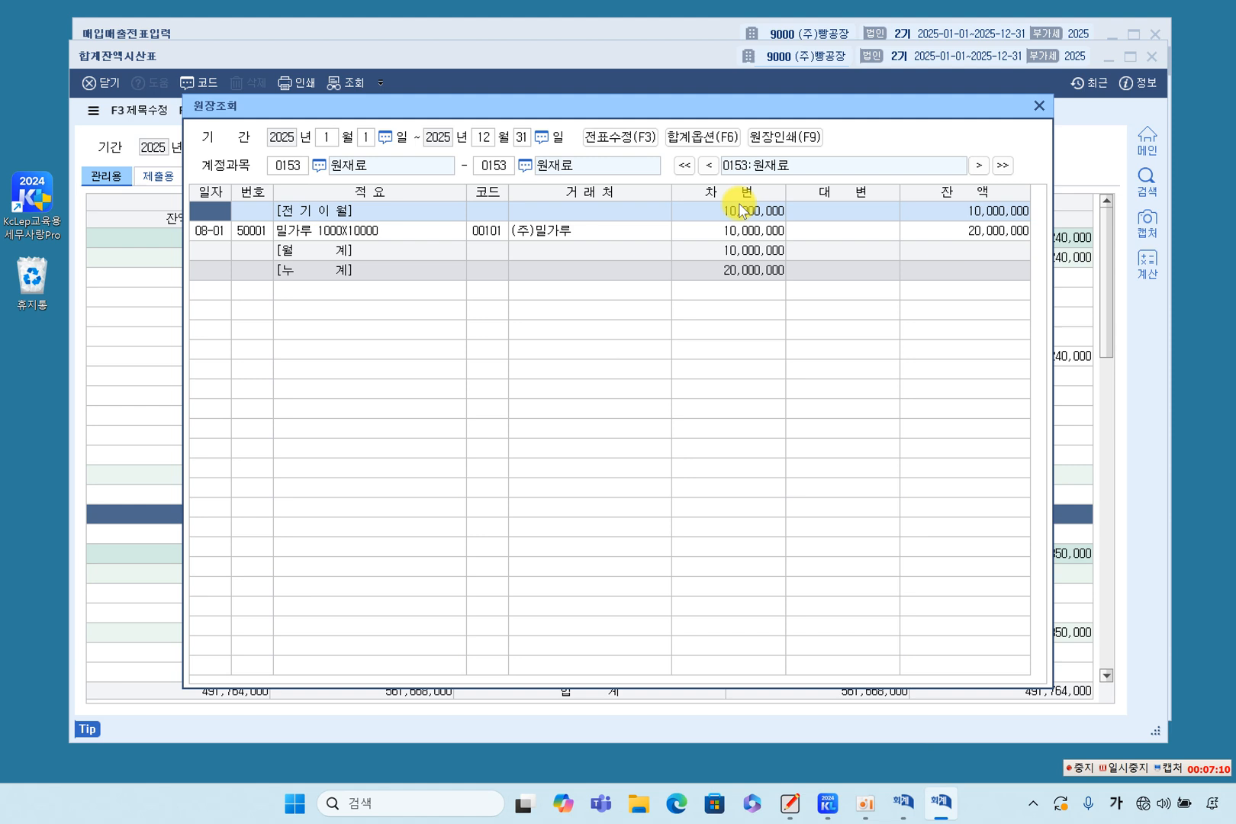
click(739, 212)
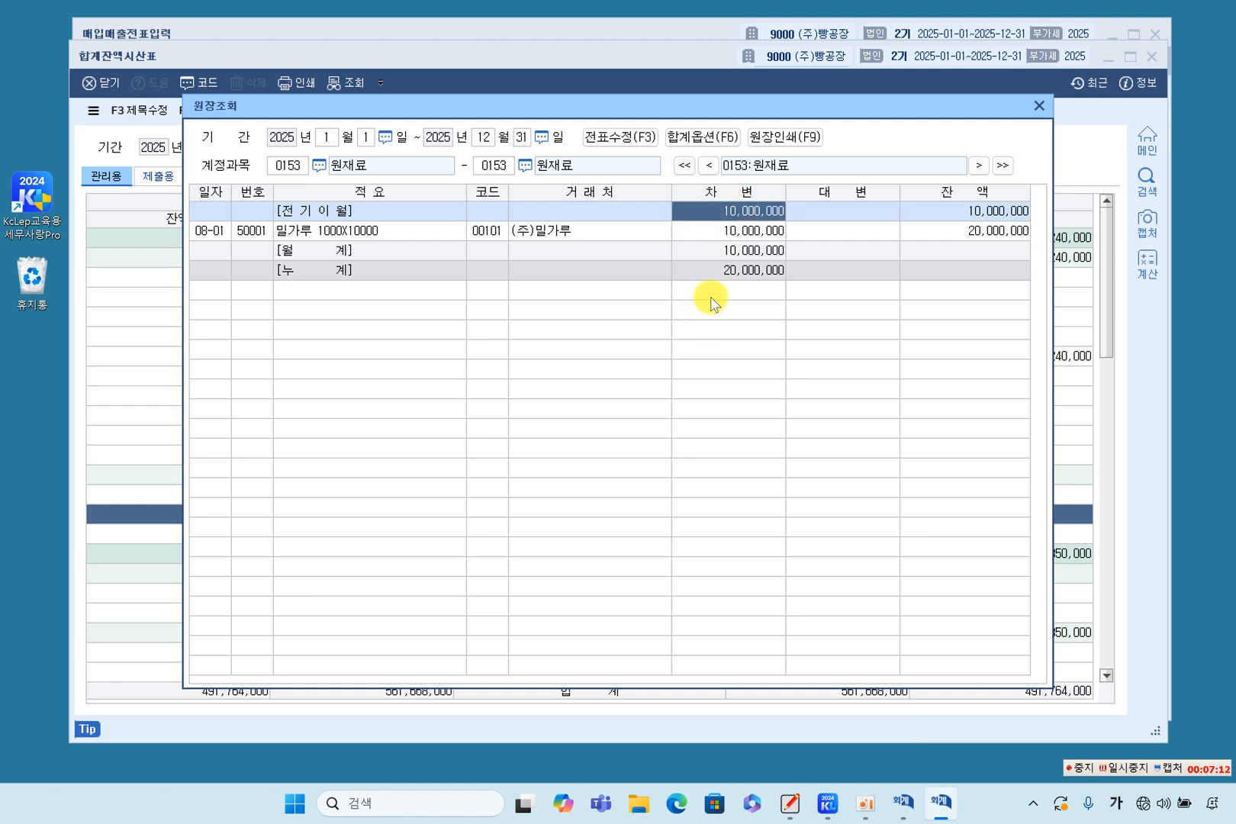
click(744, 233)
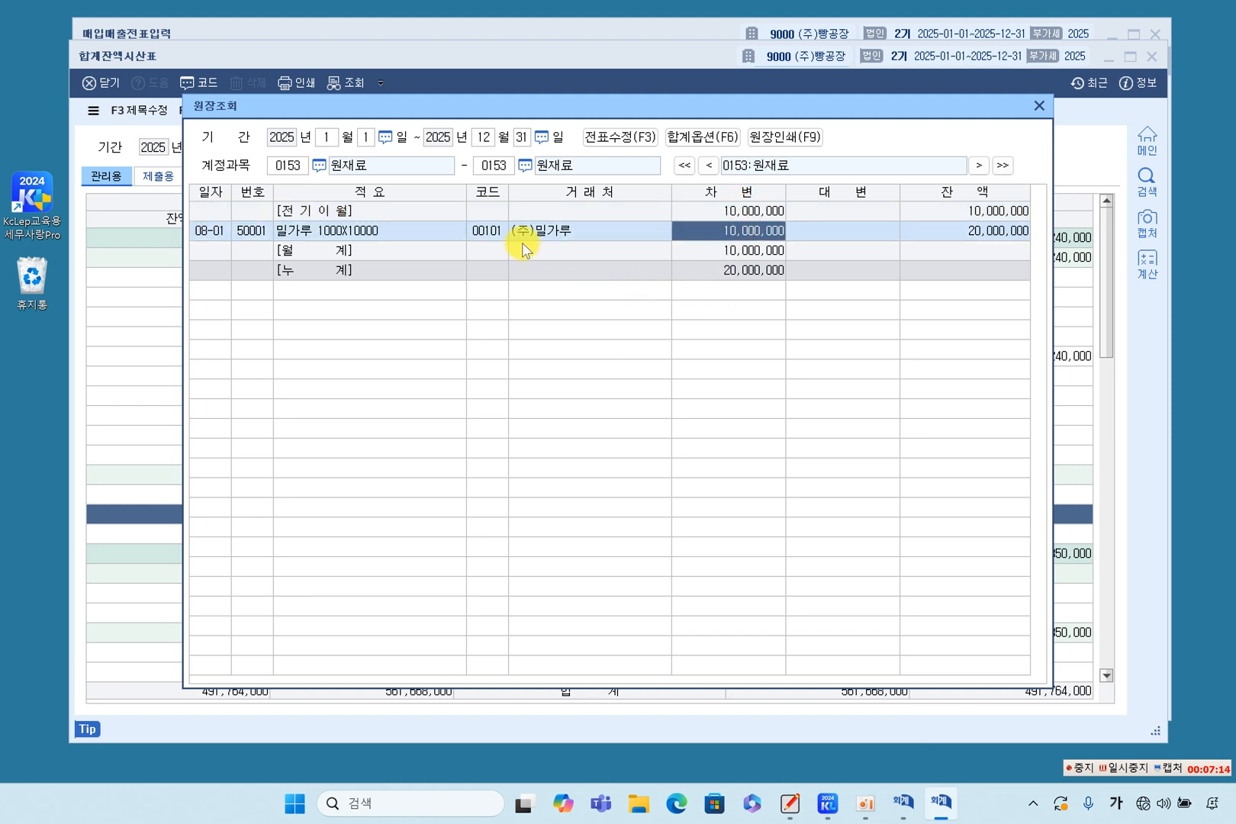
click(482, 232)
click(572, 230)
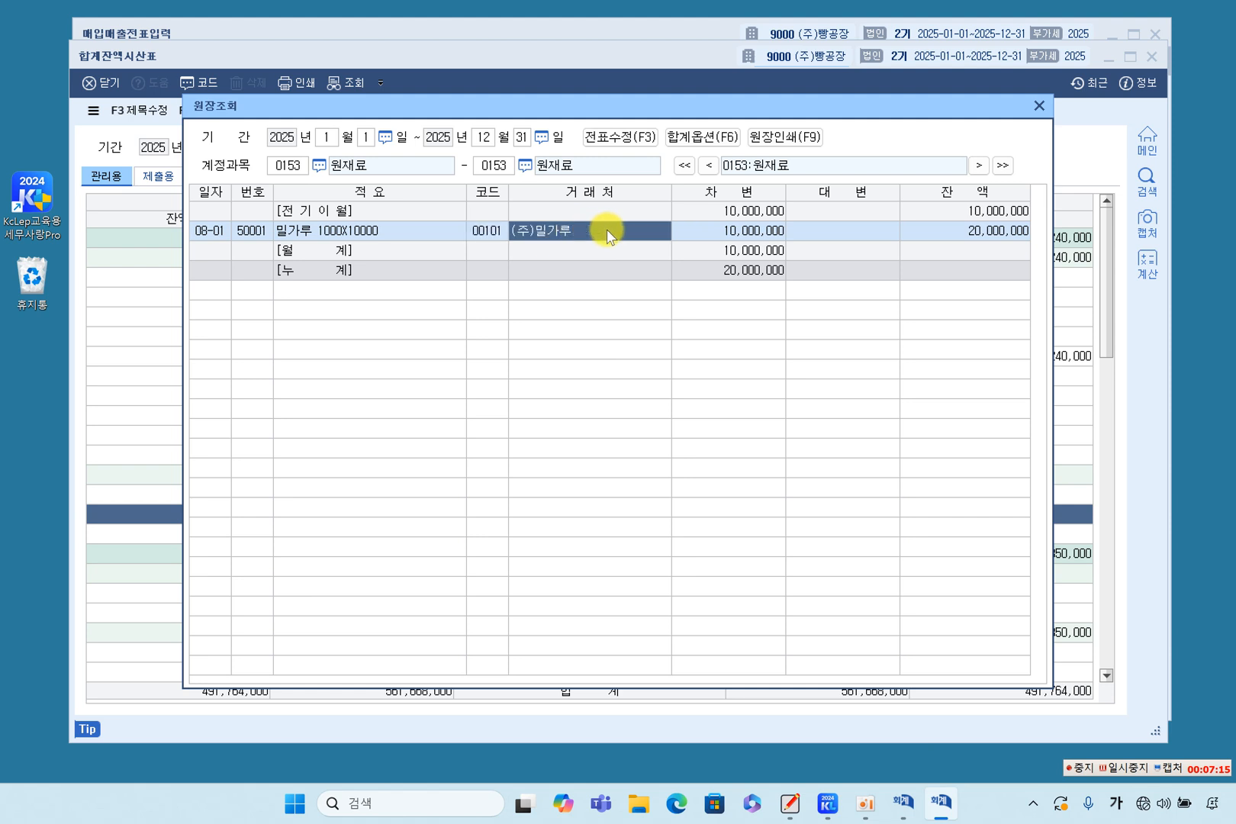
click(745, 230)
click(312, 235)
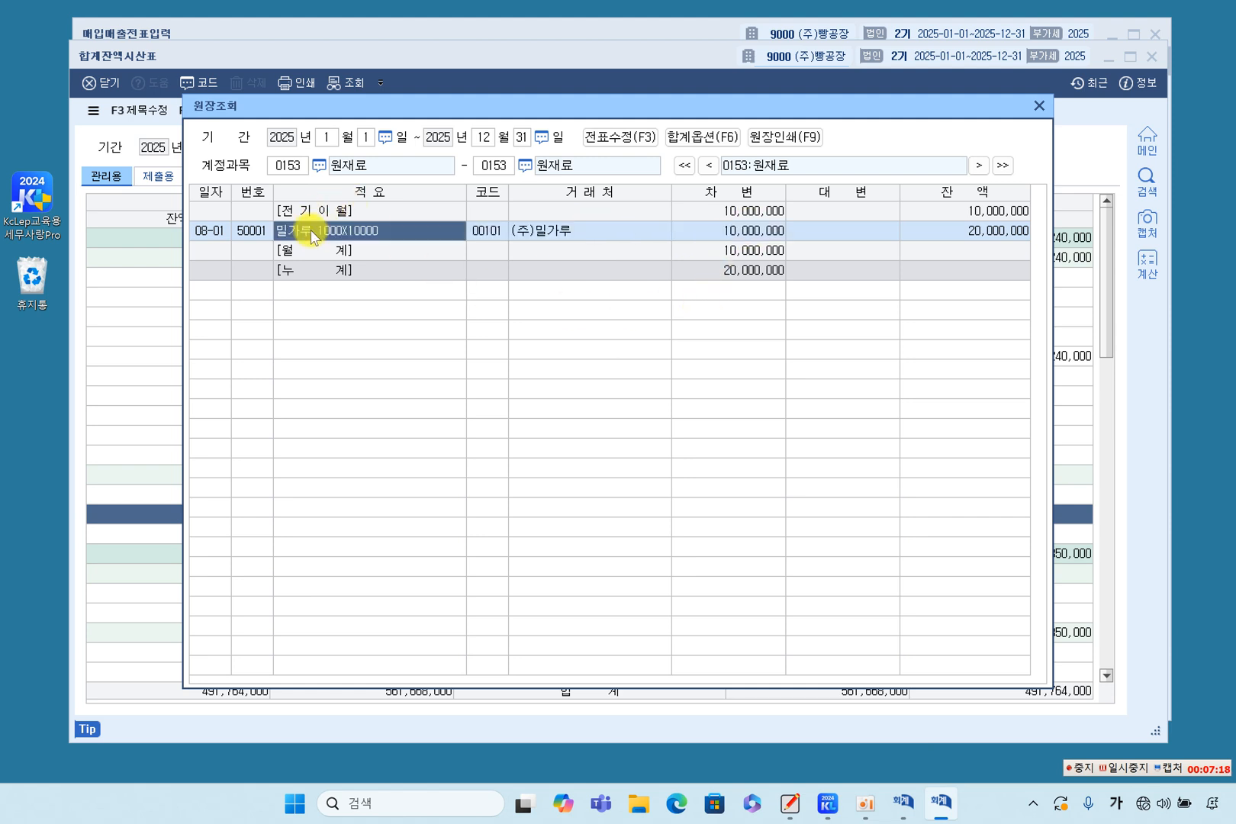
Open the August 1 밀가루 voucher from the 원재료 ledger, check its debit and credit amounts, and close the ledger.
double_click(754, 235)
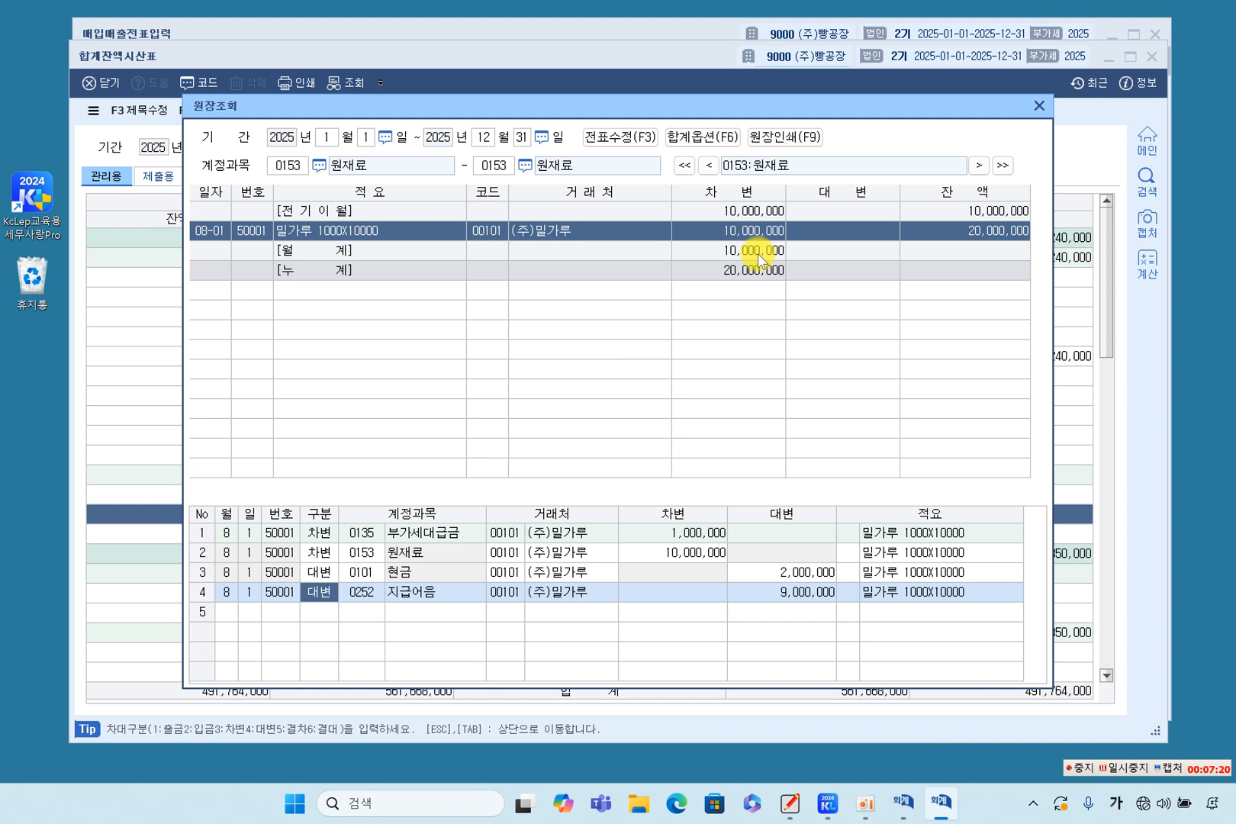
click(320, 553)
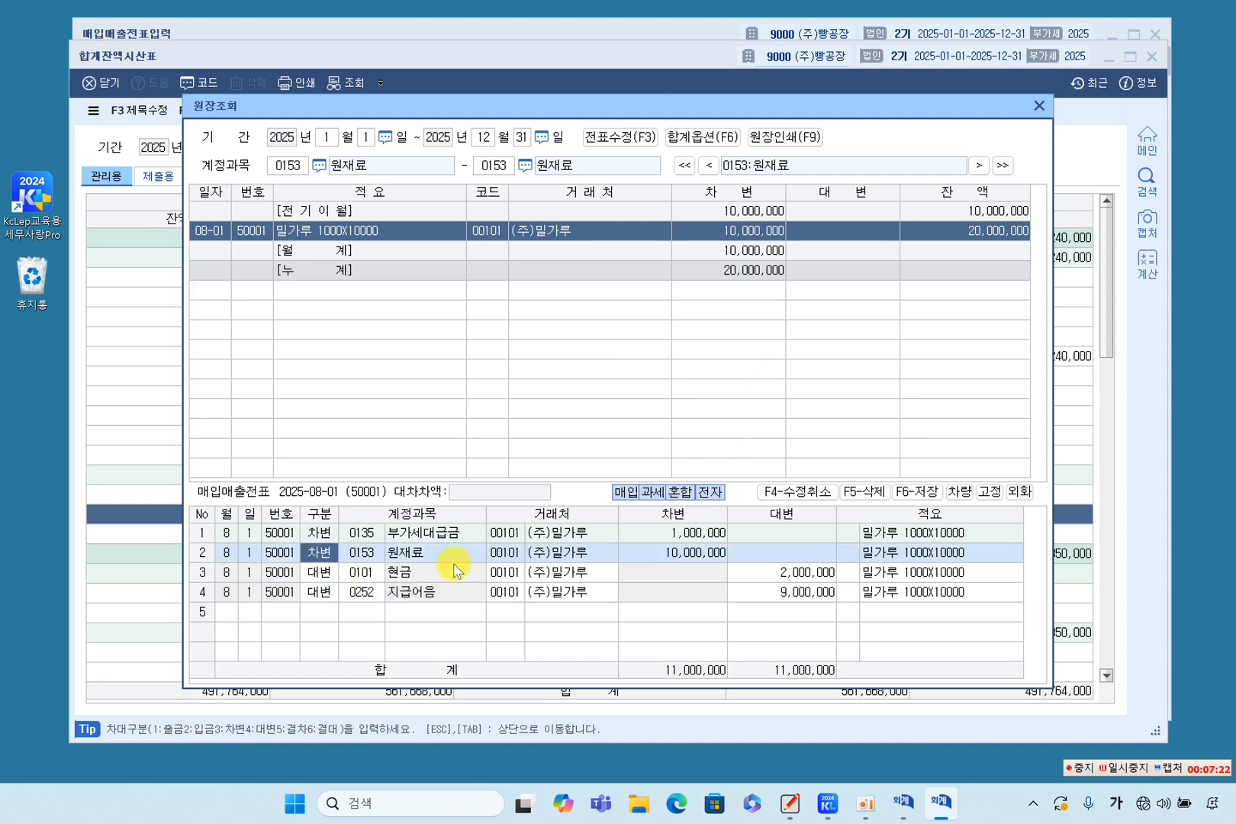
click(675, 552)
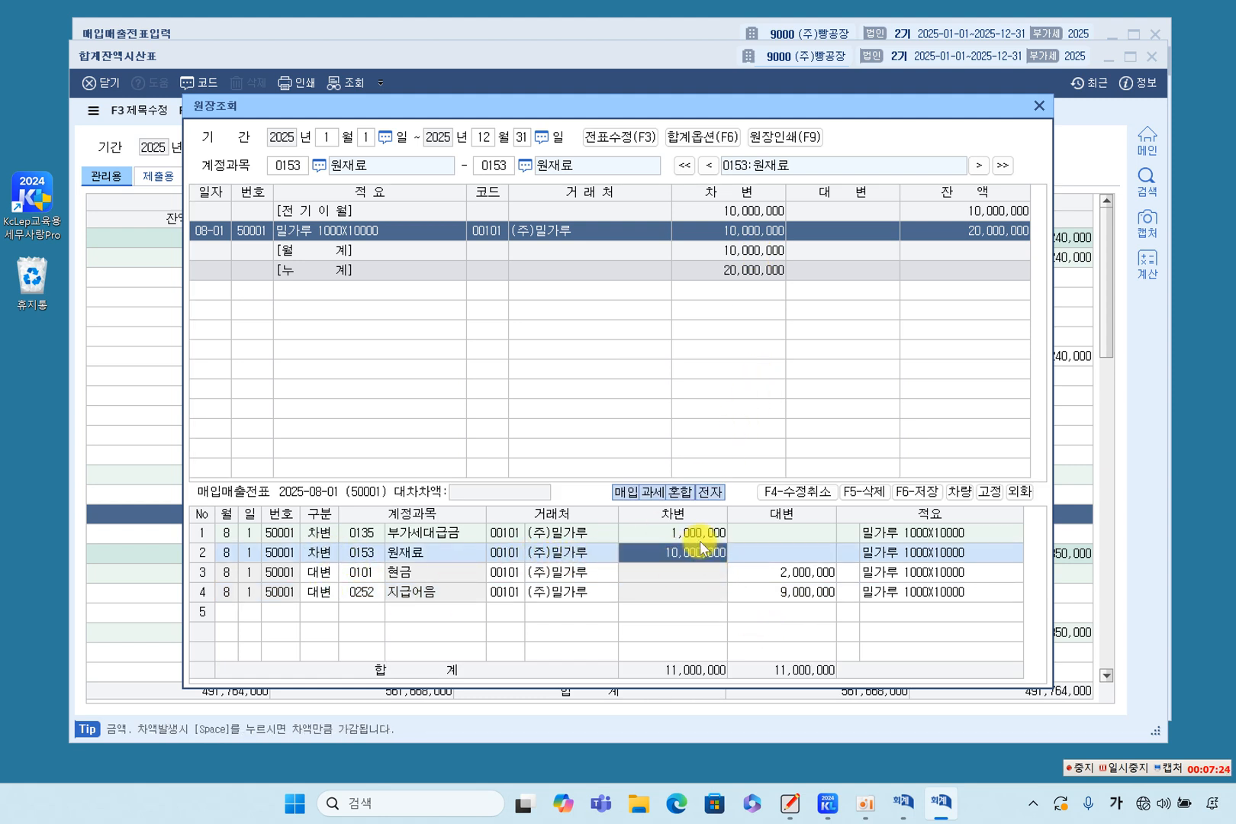
click(698, 533)
click(792, 572)
click(788, 595)
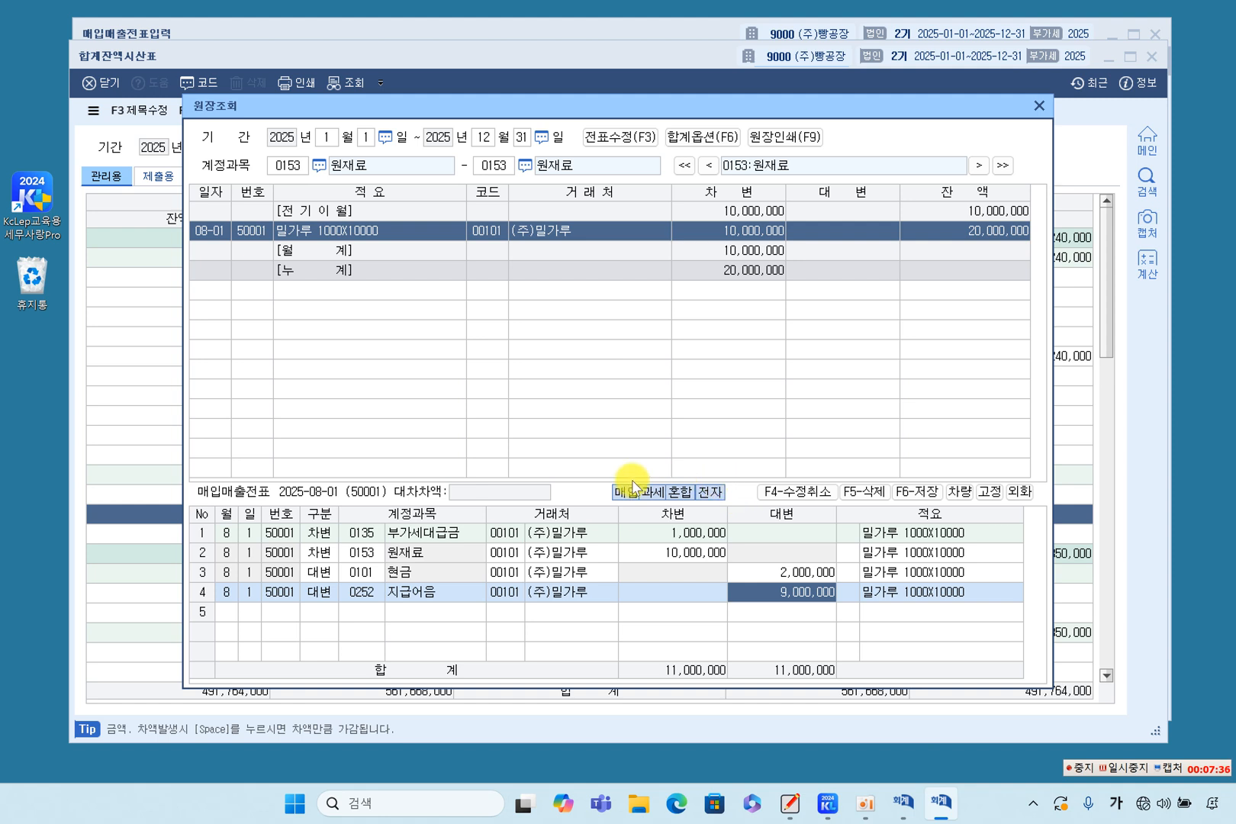
click(1038, 107)
Open the 부가세대급금 ledger from the trial balance, check the debit amount in its August 1 voucher, and close it.
click(637, 528)
click(639, 517)
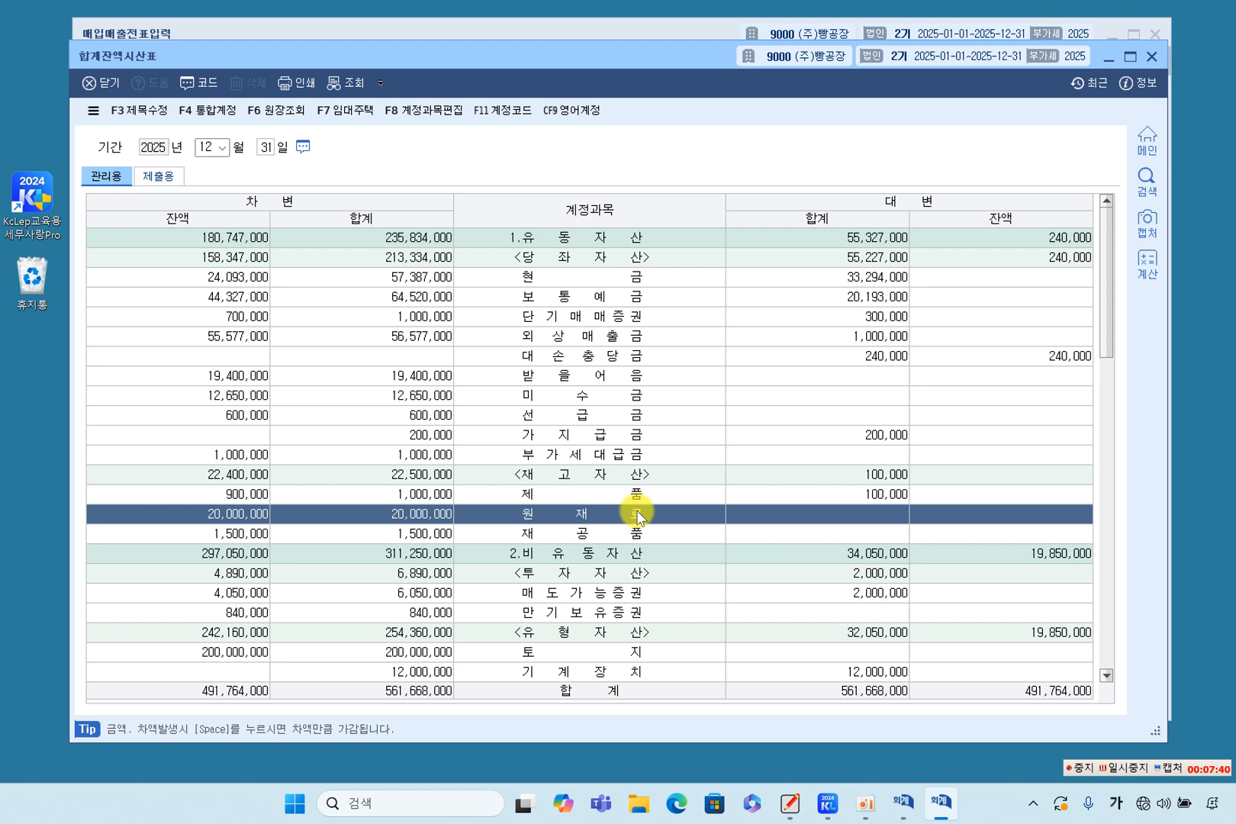
click(614, 454)
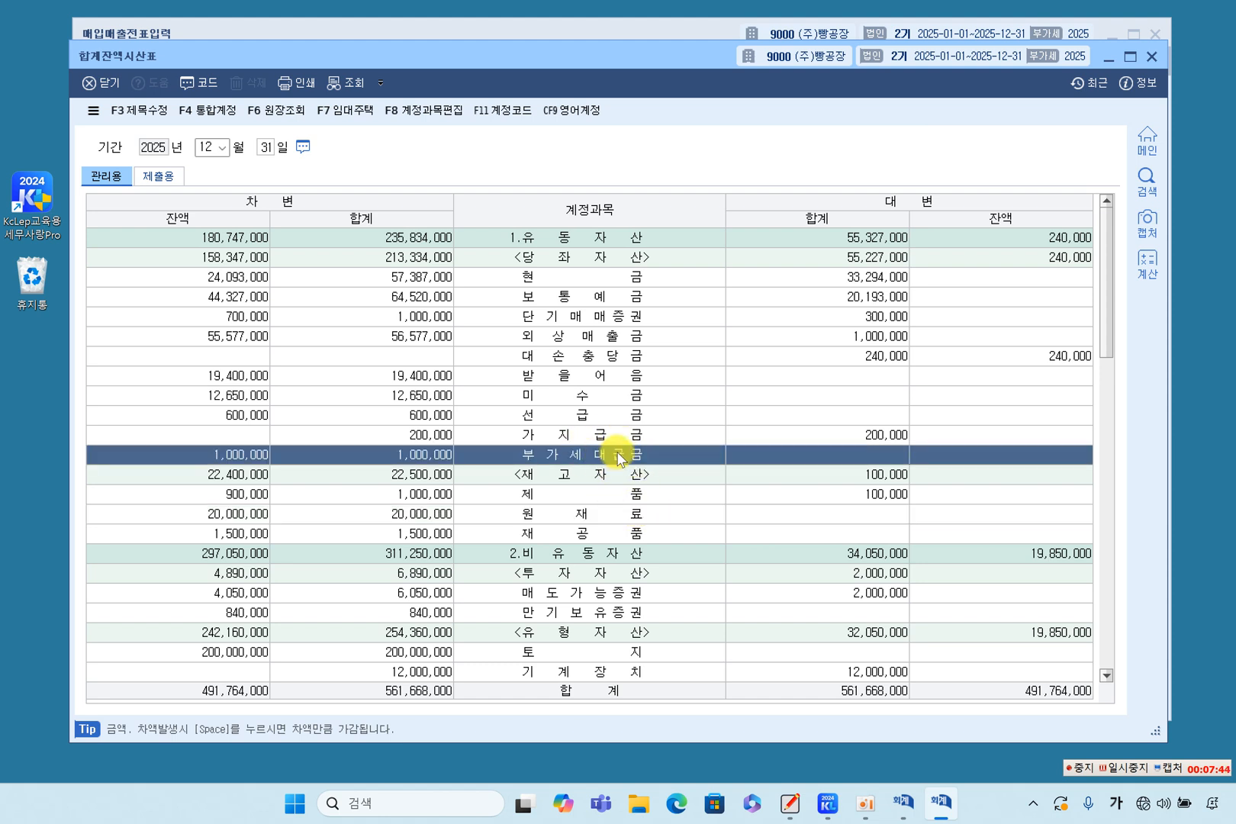
double_click(618, 456)
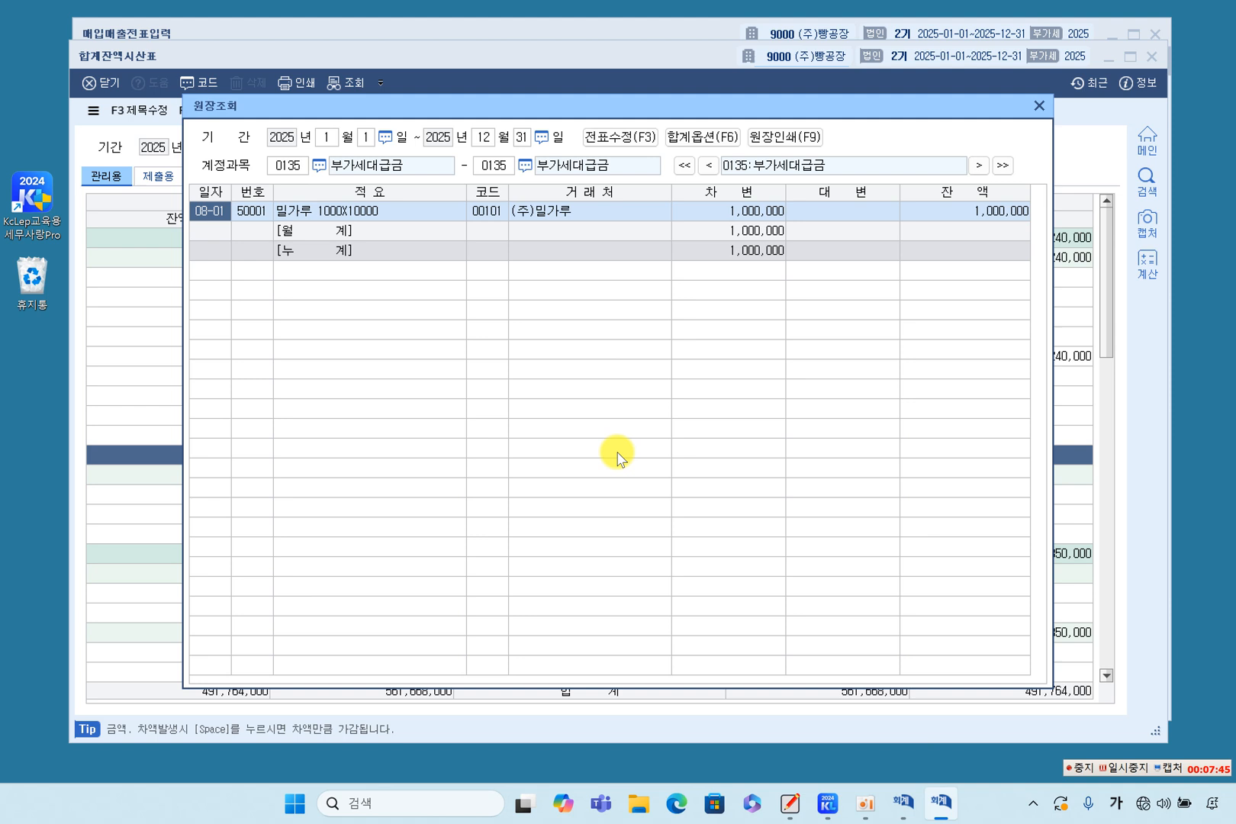
double_click(748, 215)
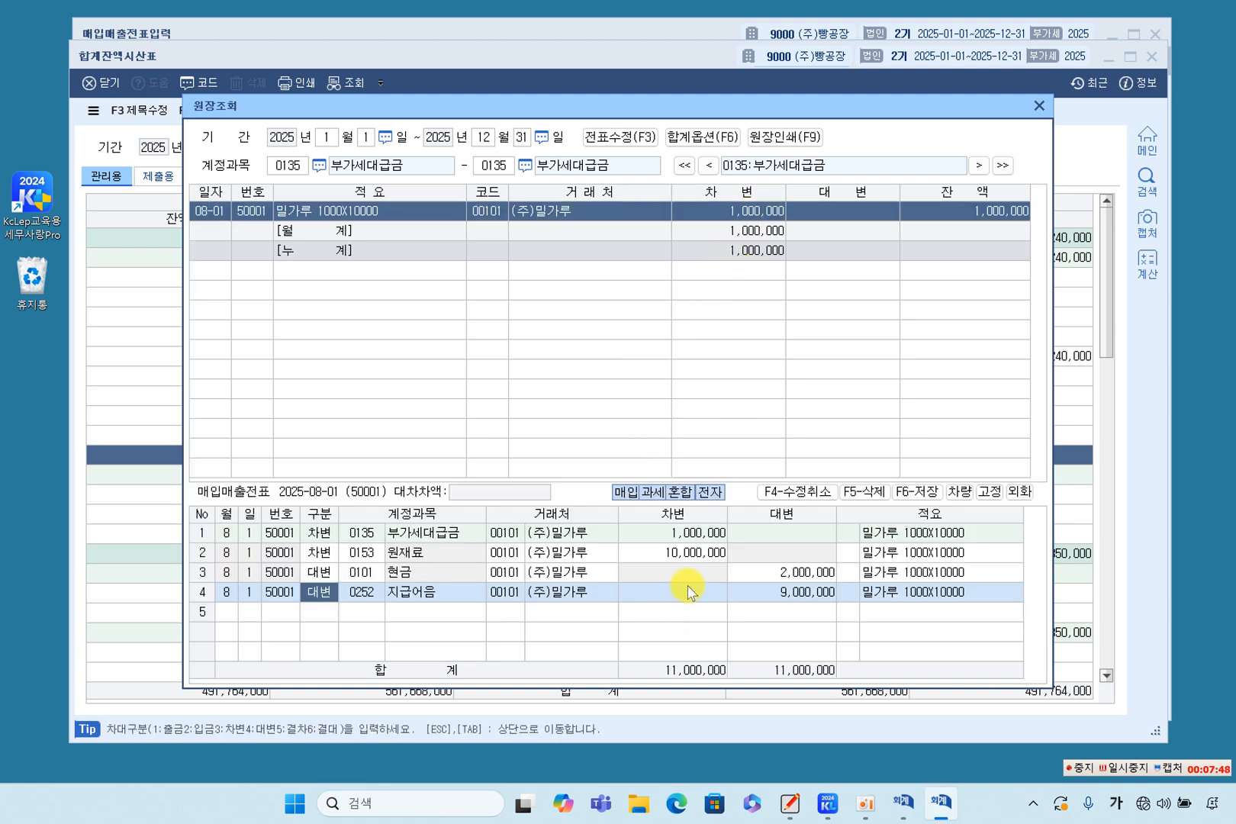
click(698, 533)
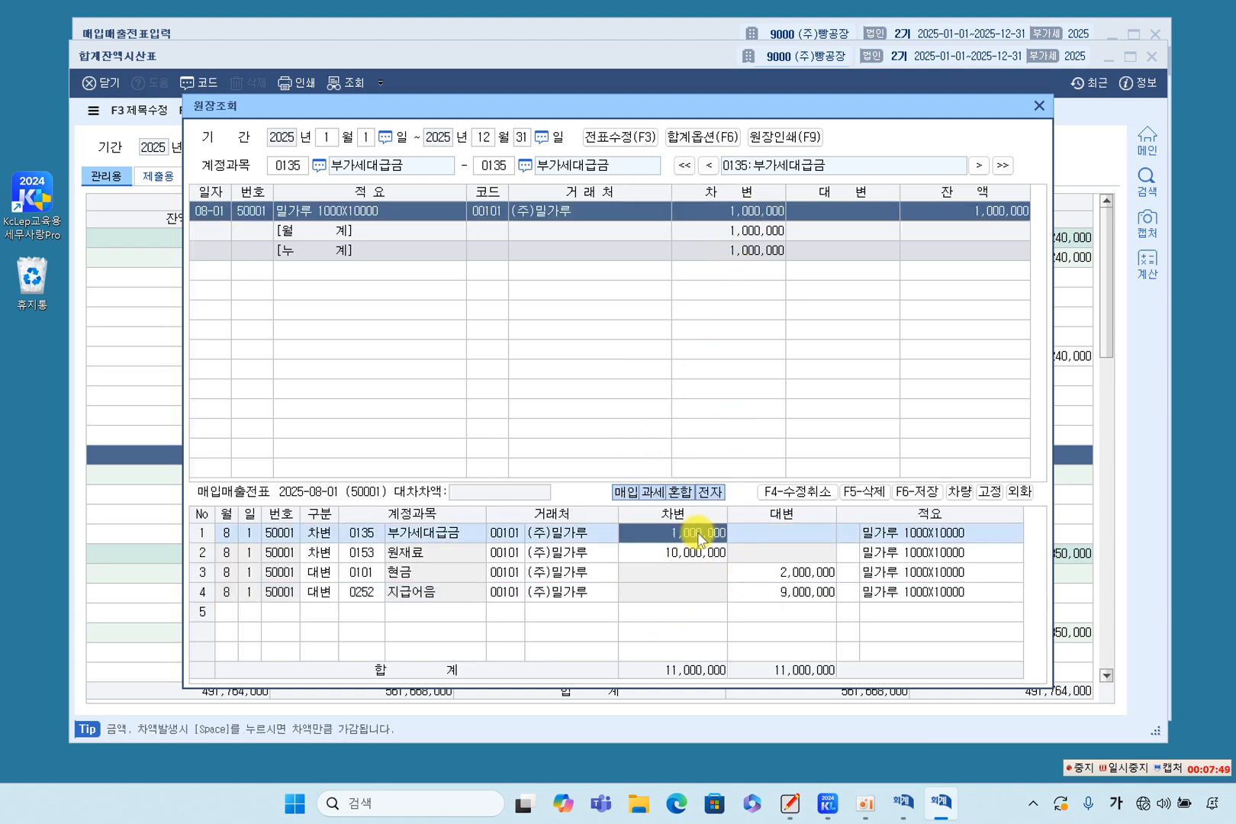
click(751, 215)
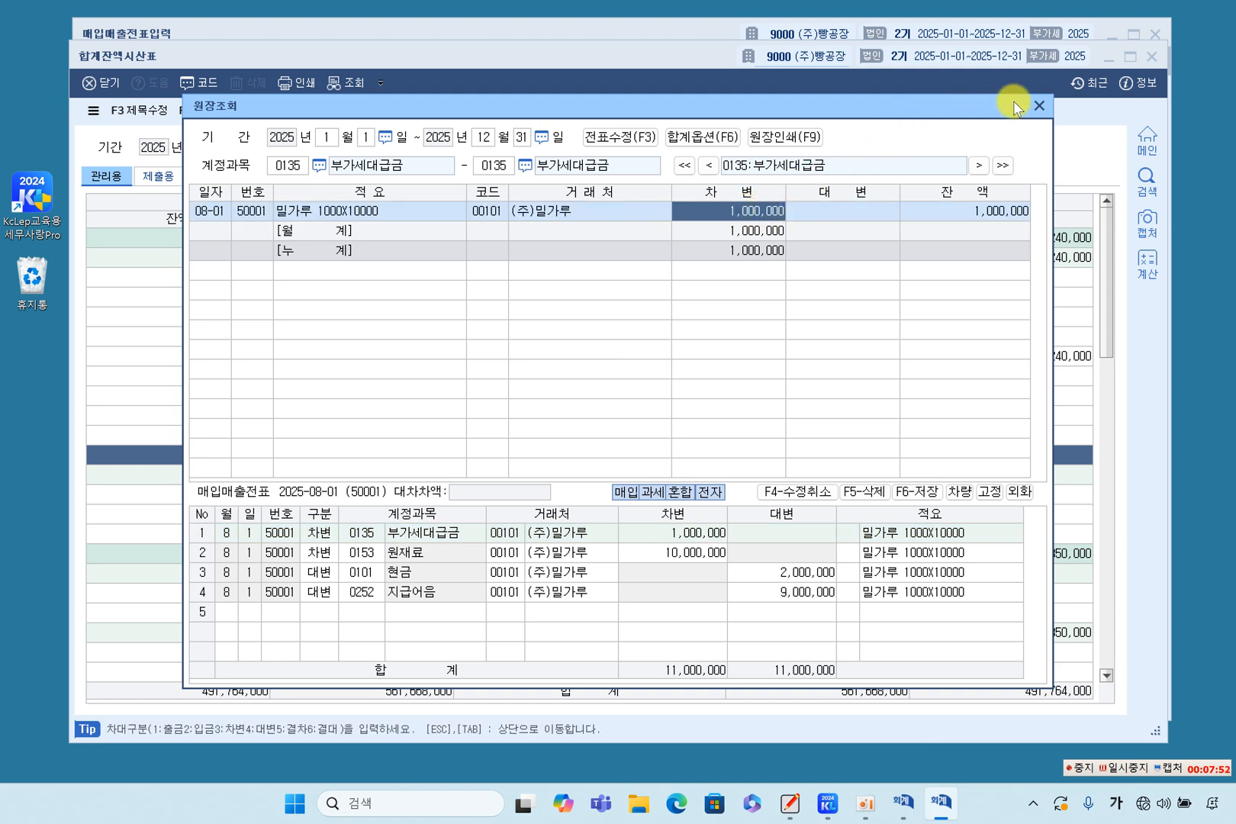
click(1039, 105)
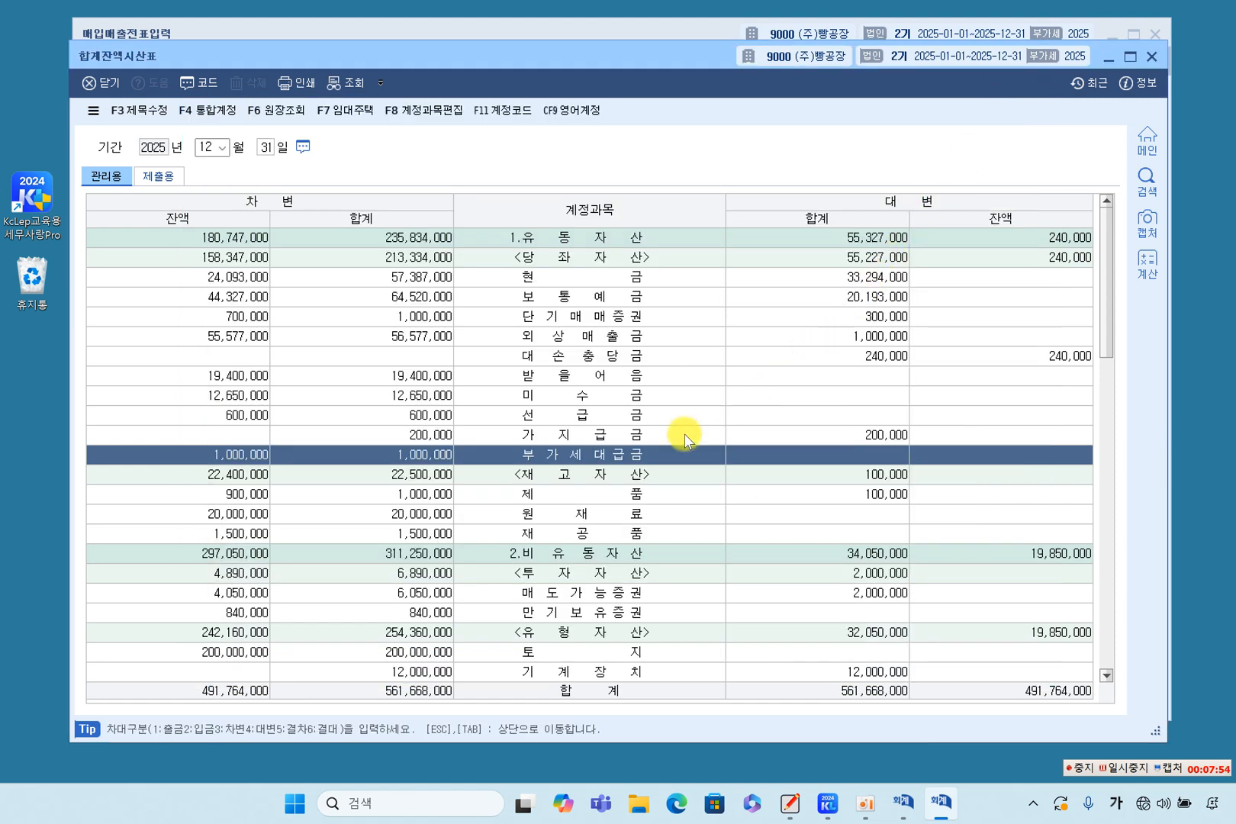
Locate the 지급어음 account under 유동부채 in the trial balance.
click(630, 509)
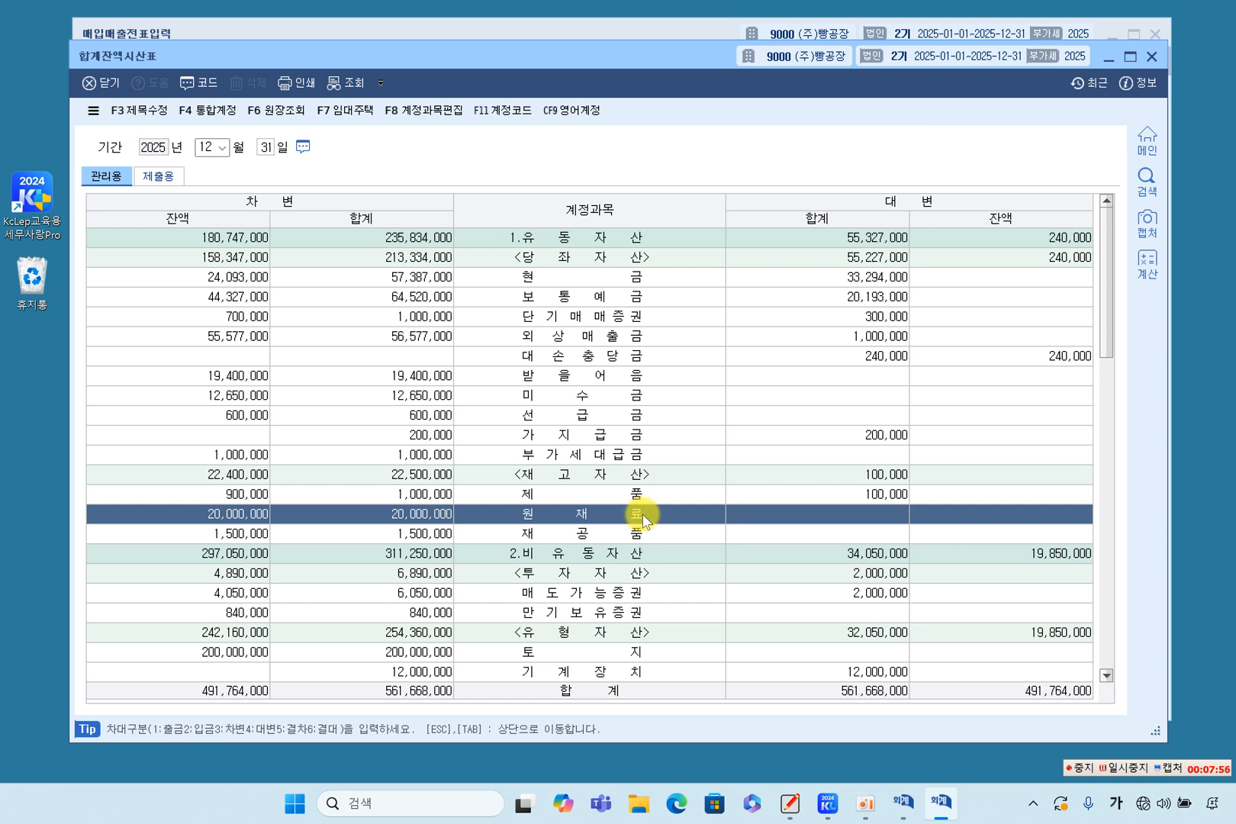
scroll(645, 521, down, 1)
scroll(645, 521, down, 5)
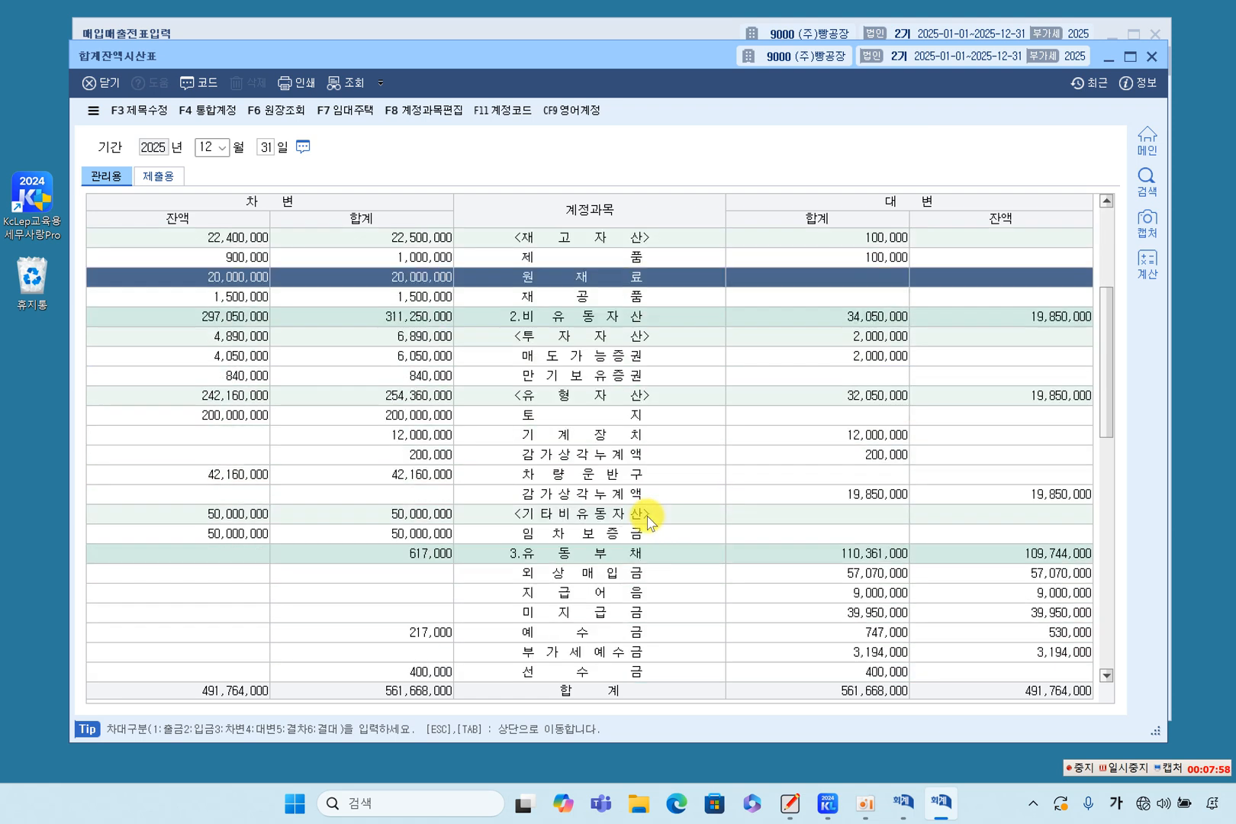
click(601, 496)
click(611, 432)
click(602, 473)
click(604, 495)
click(643, 479)
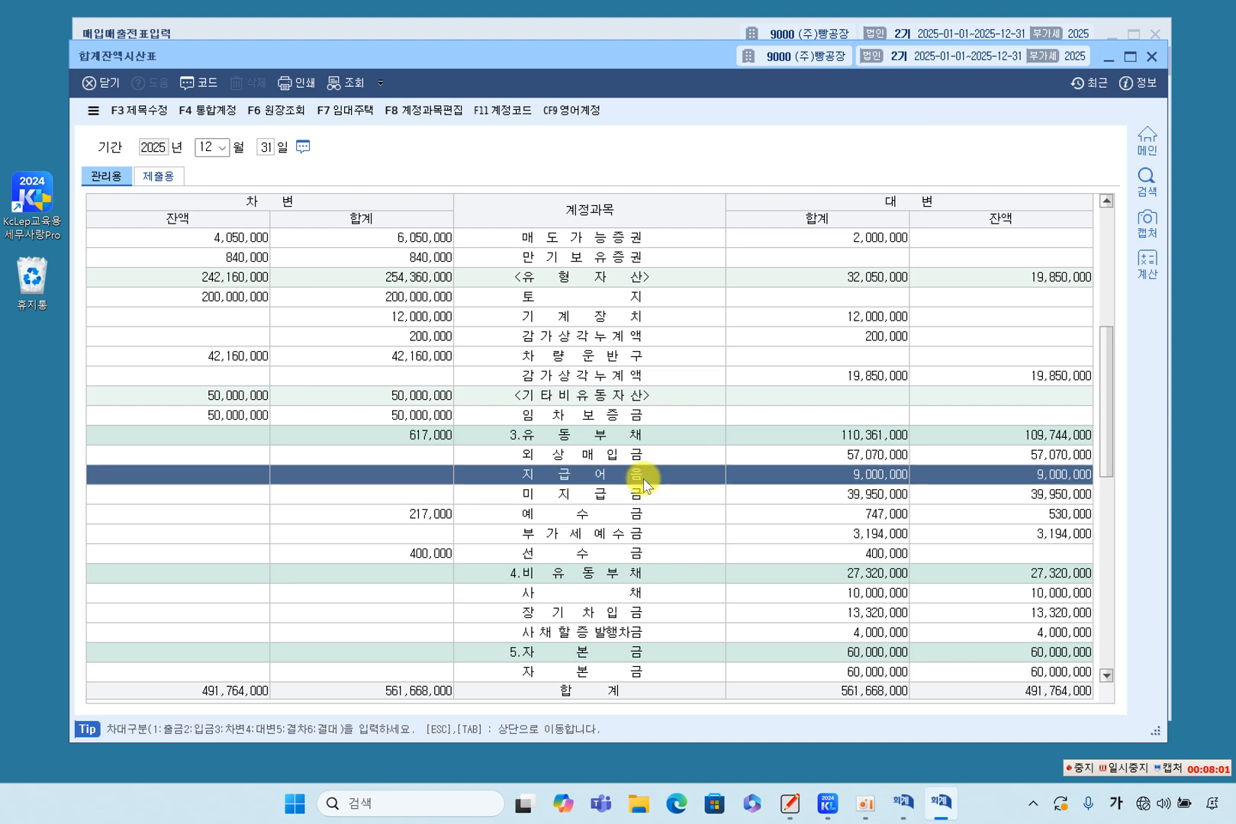
Open the 지급어음 ledger and its August 1 voucher, check the trading partner and credit amount, and close it.
double_click(957, 486)
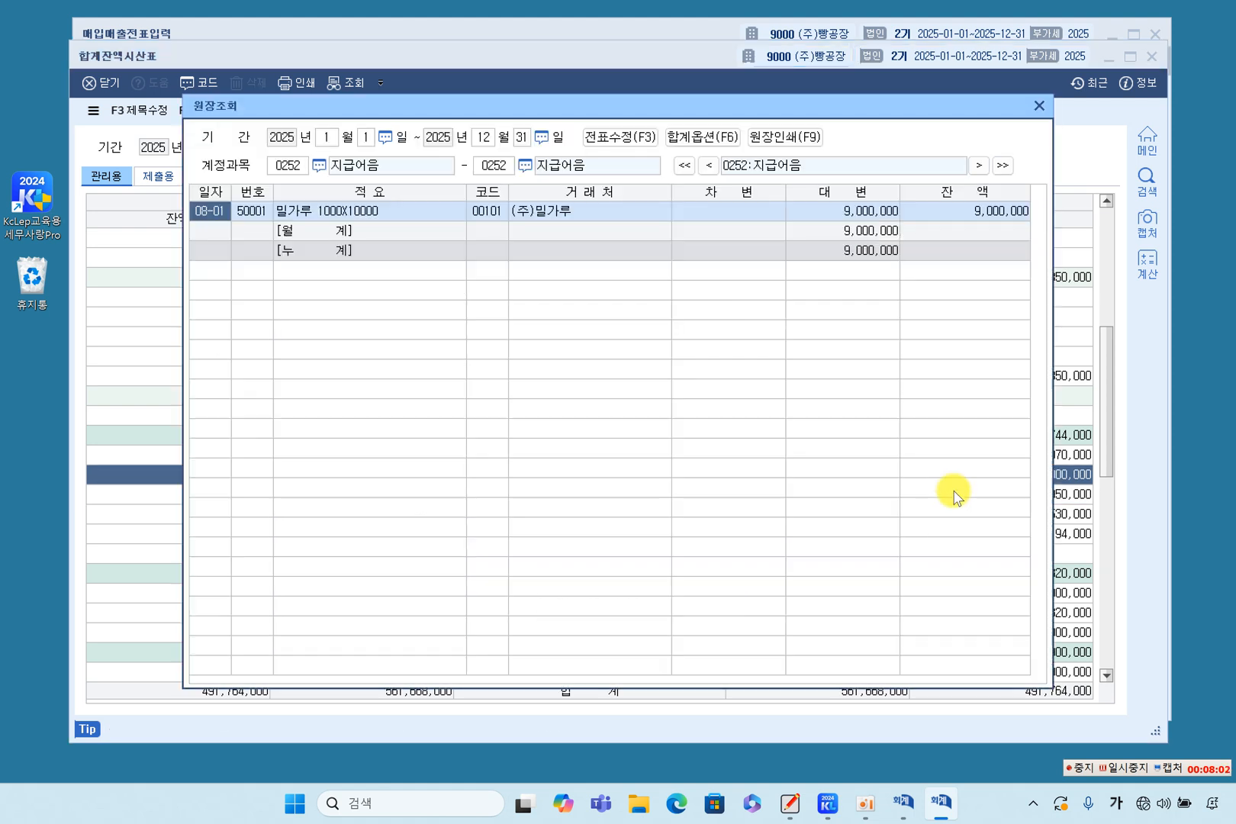
click(838, 211)
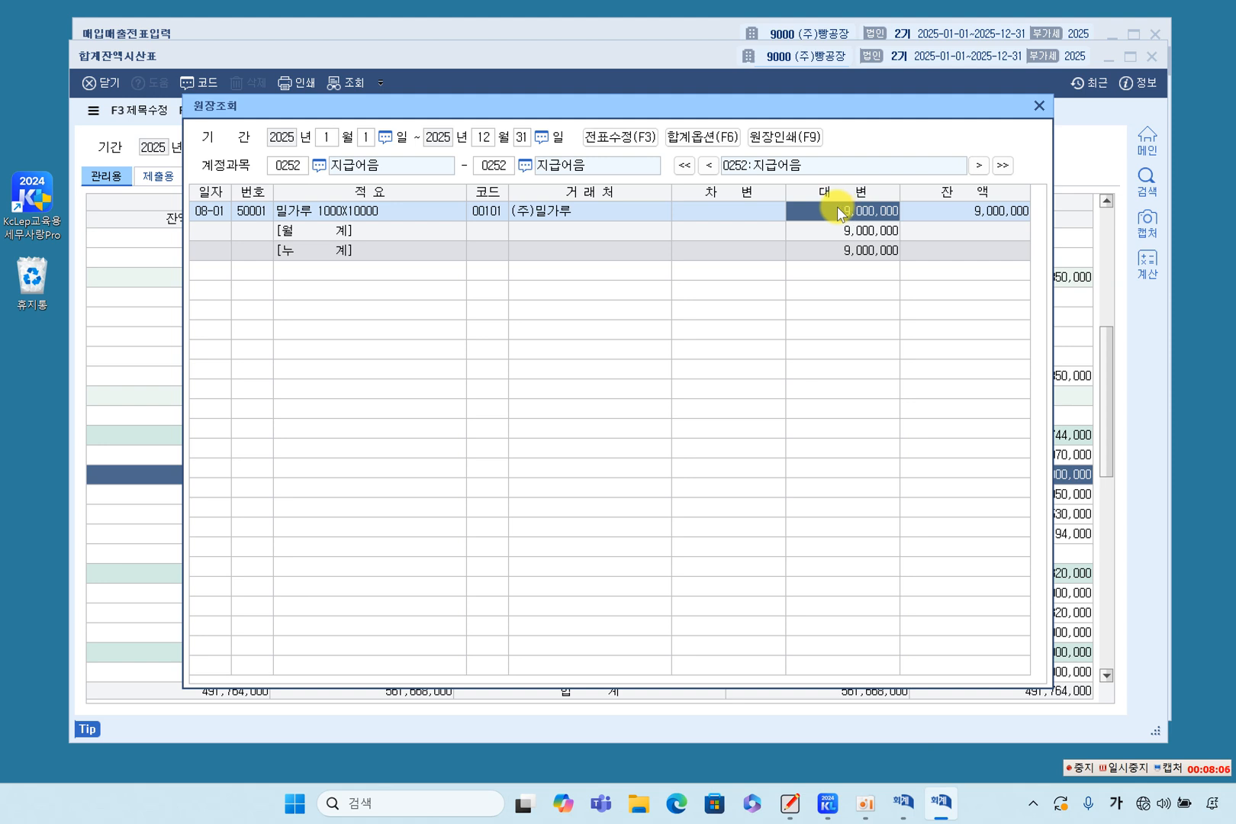
double_click(836, 207)
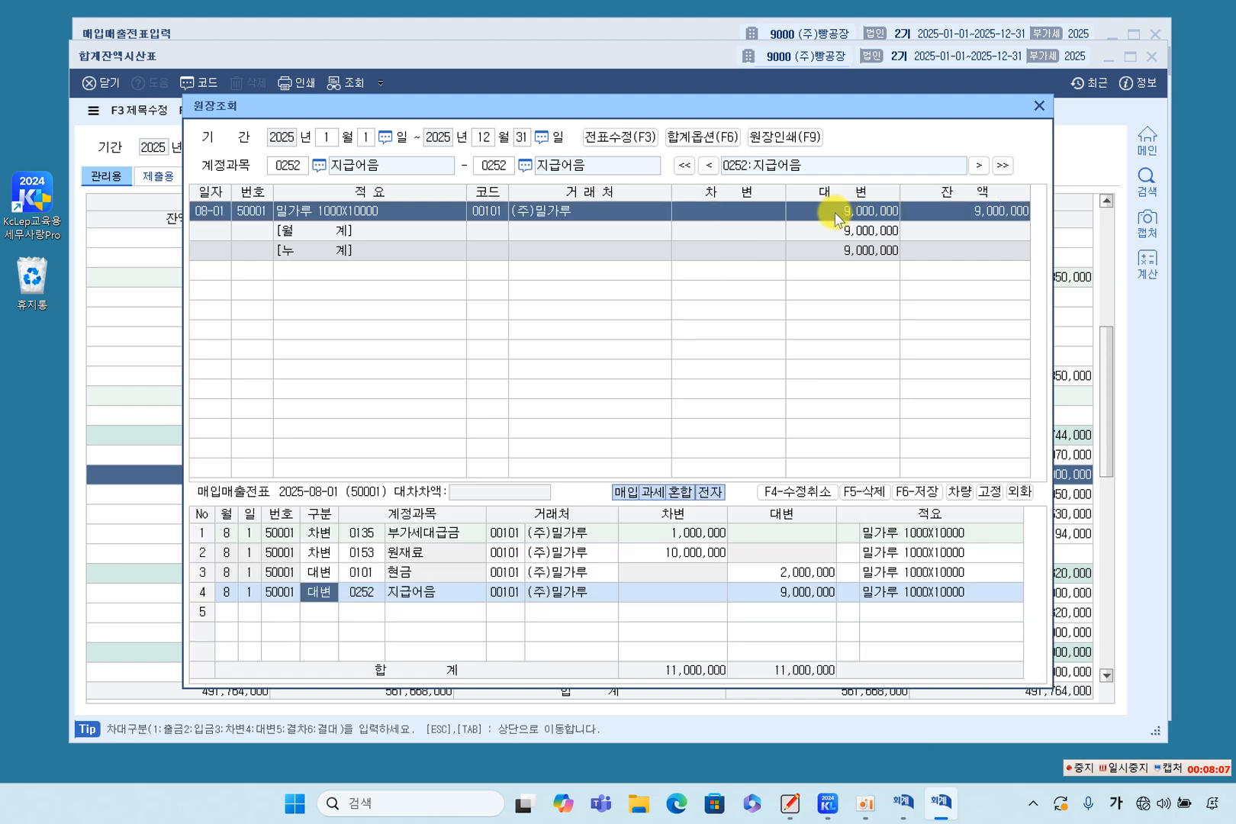
click(522, 592)
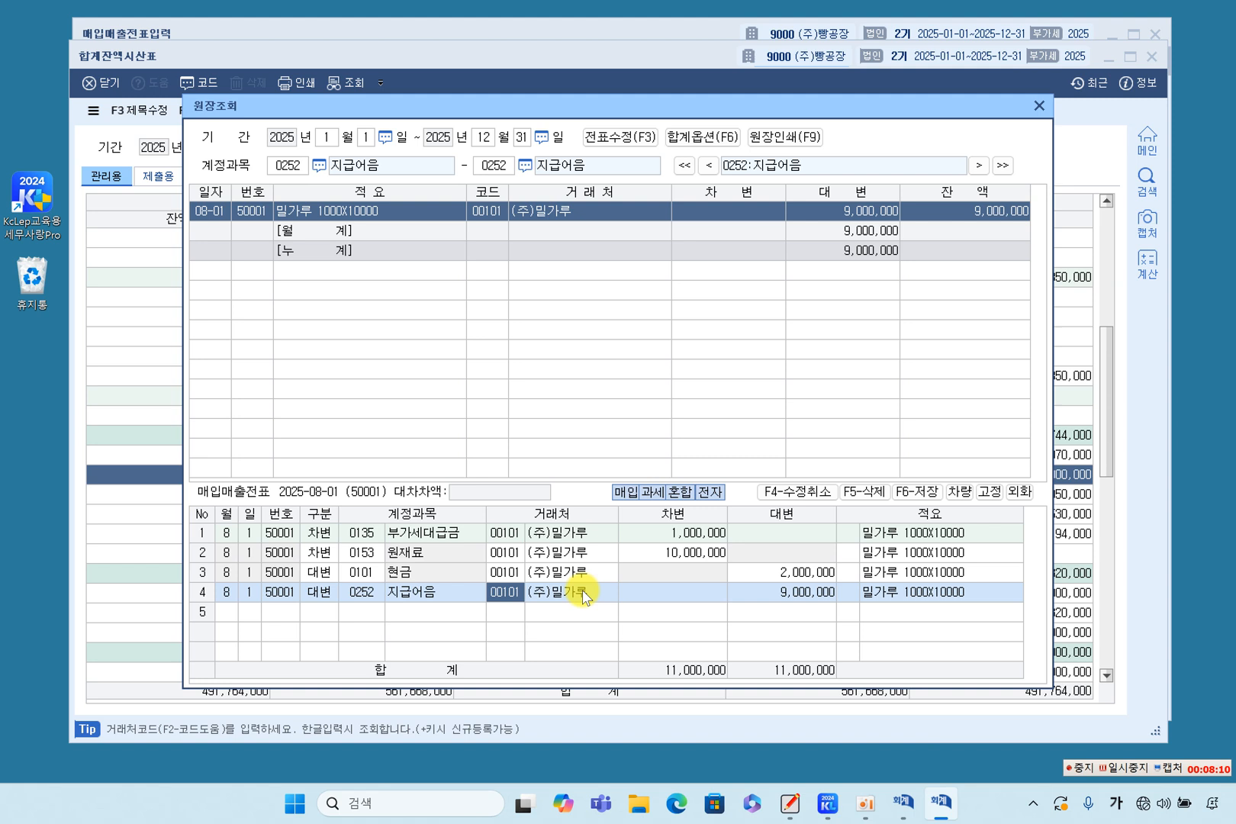
click(802, 594)
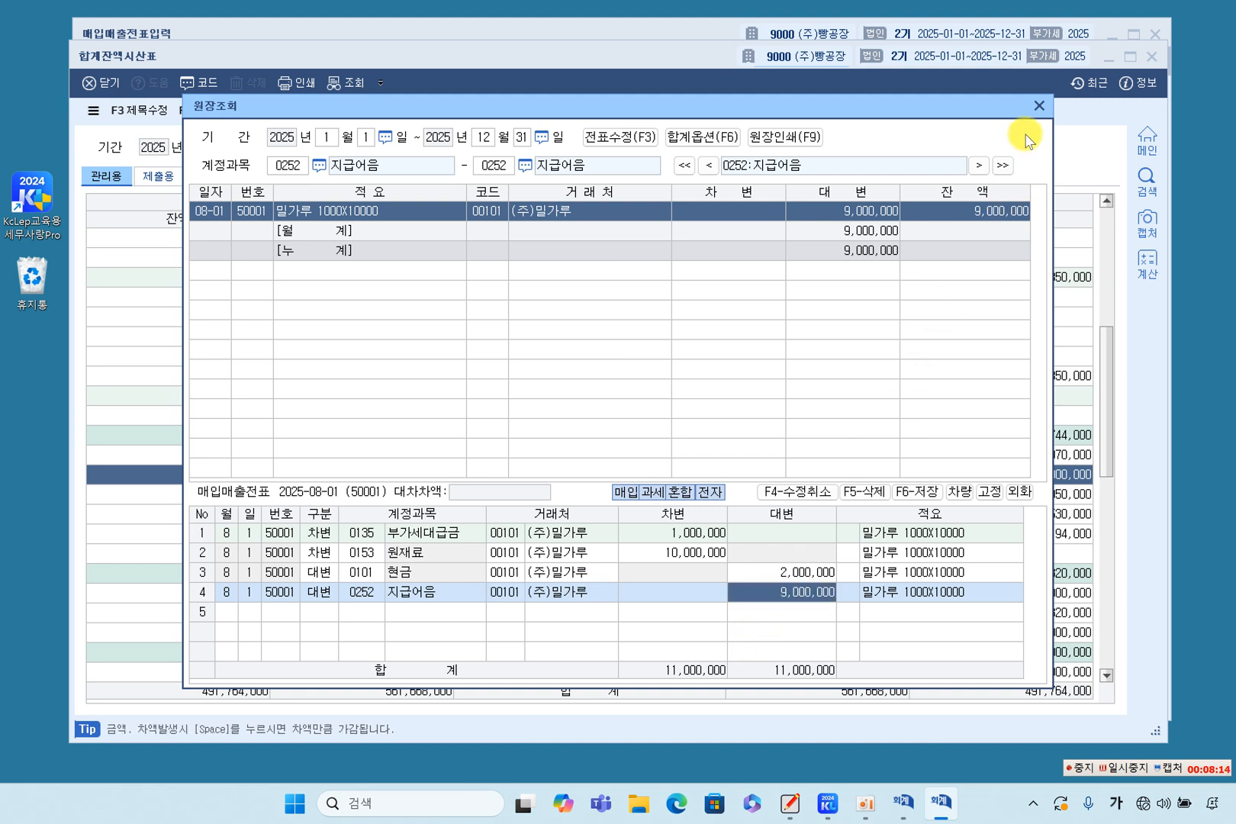
click(1037, 107)
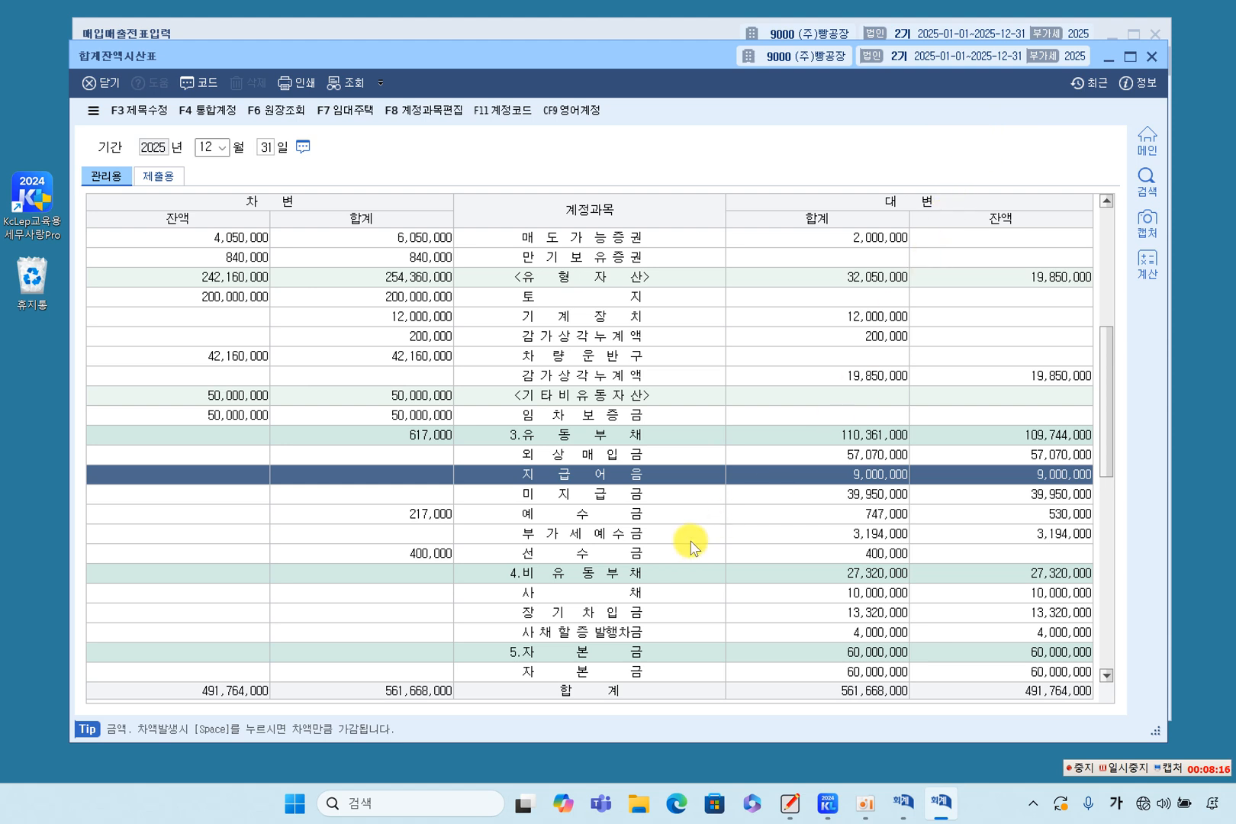
Examine the trial balance's liability, income and expense accounts, including 기업업무추진비 and the 복리후생비 under 제조경비.
click(565, 533)
click(601, 620)
scroll(608, 632, down, 2)
scroll(608, 632, down, 7)
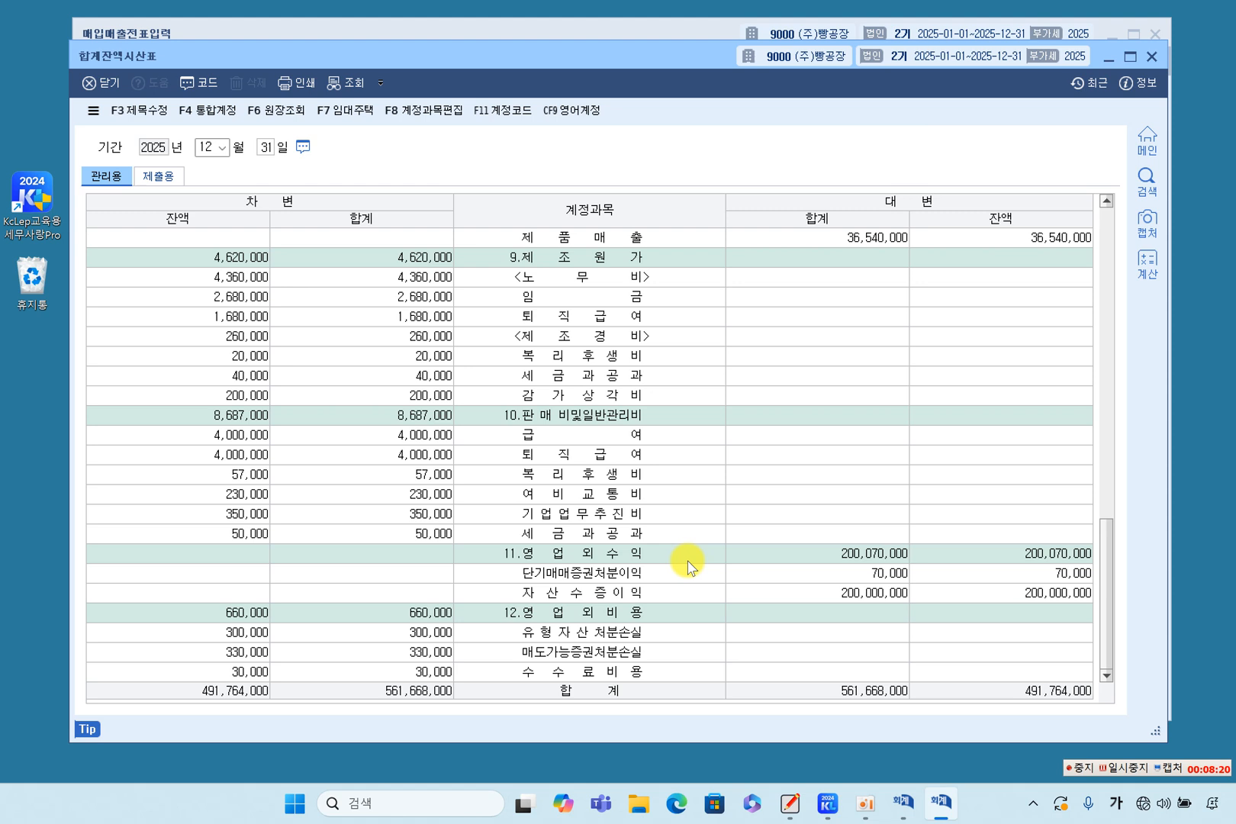
scroll(687, 572, up, 12)
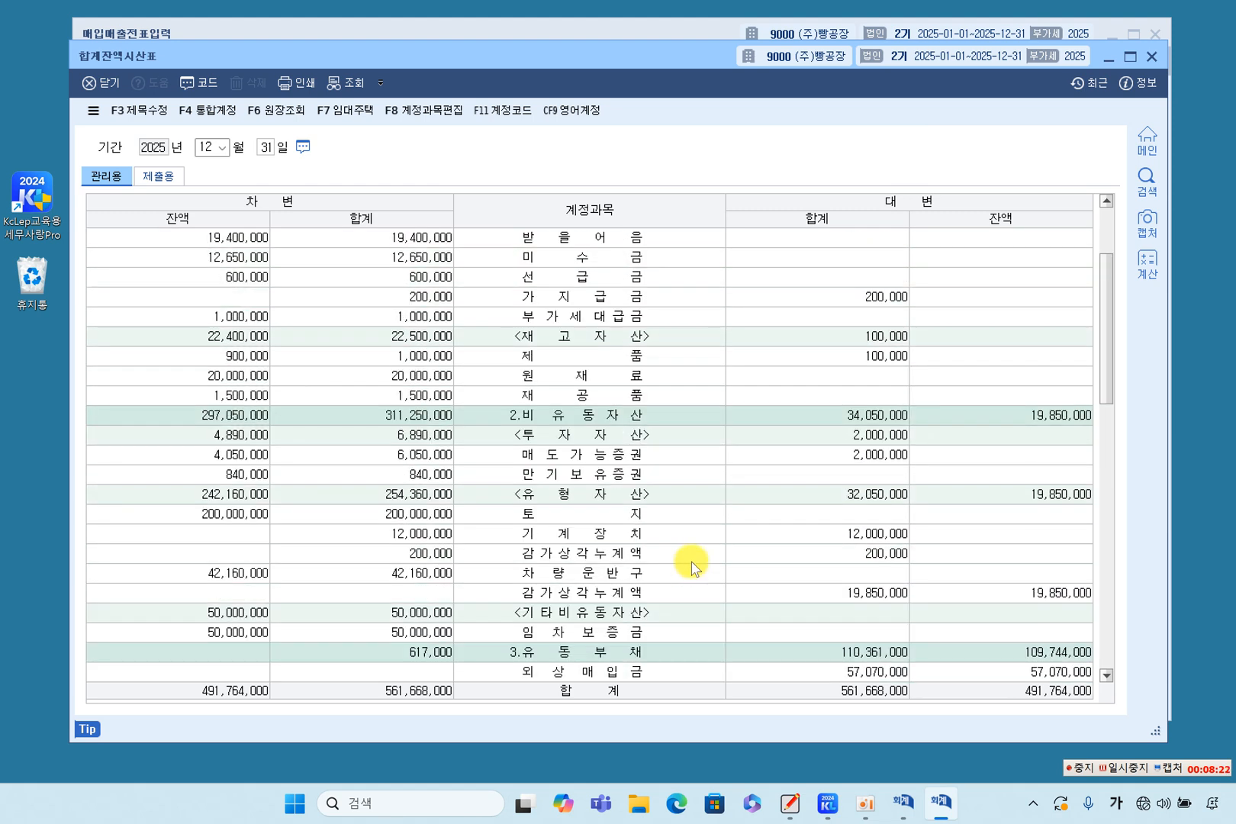
scroll(690, 568, down, 2)
scroll(691, 568, down, 10)
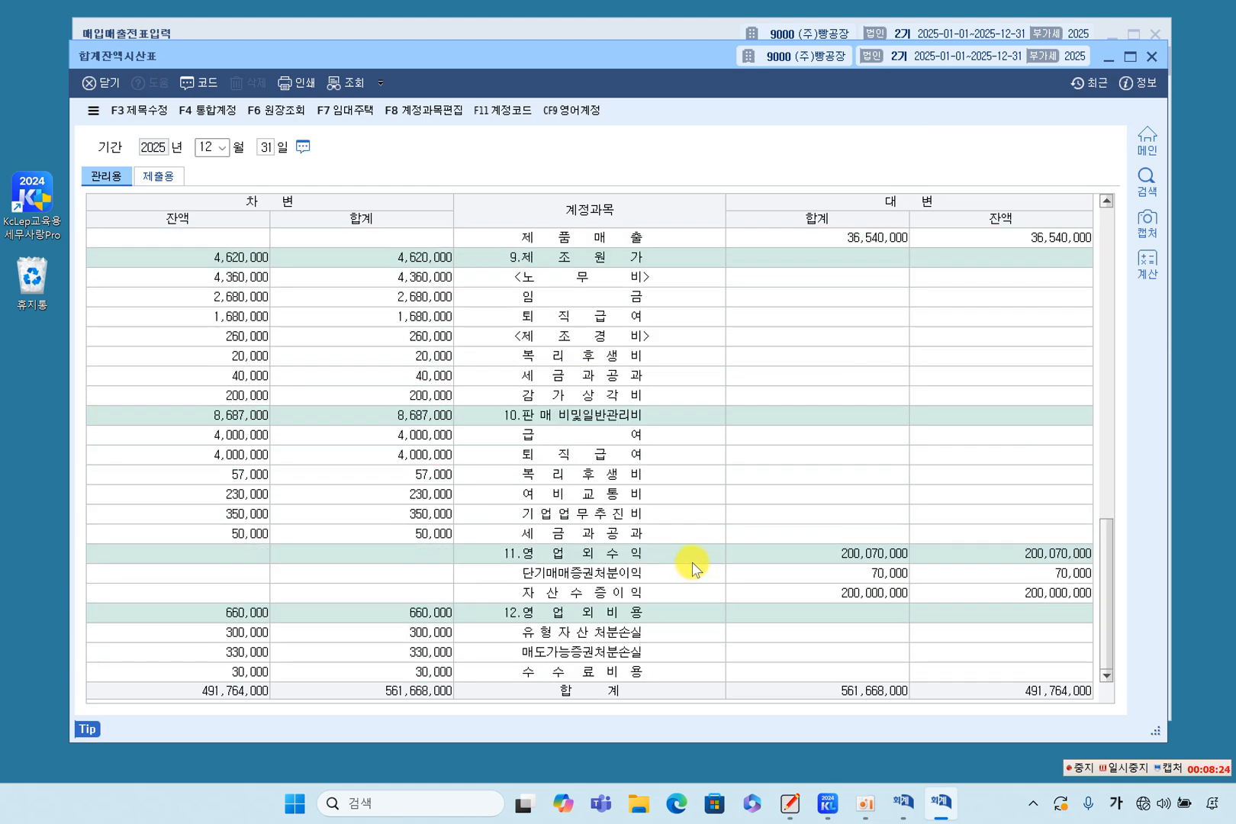
click(642, 590)
click(634, 511)
scroll(648, 508, up, 1)
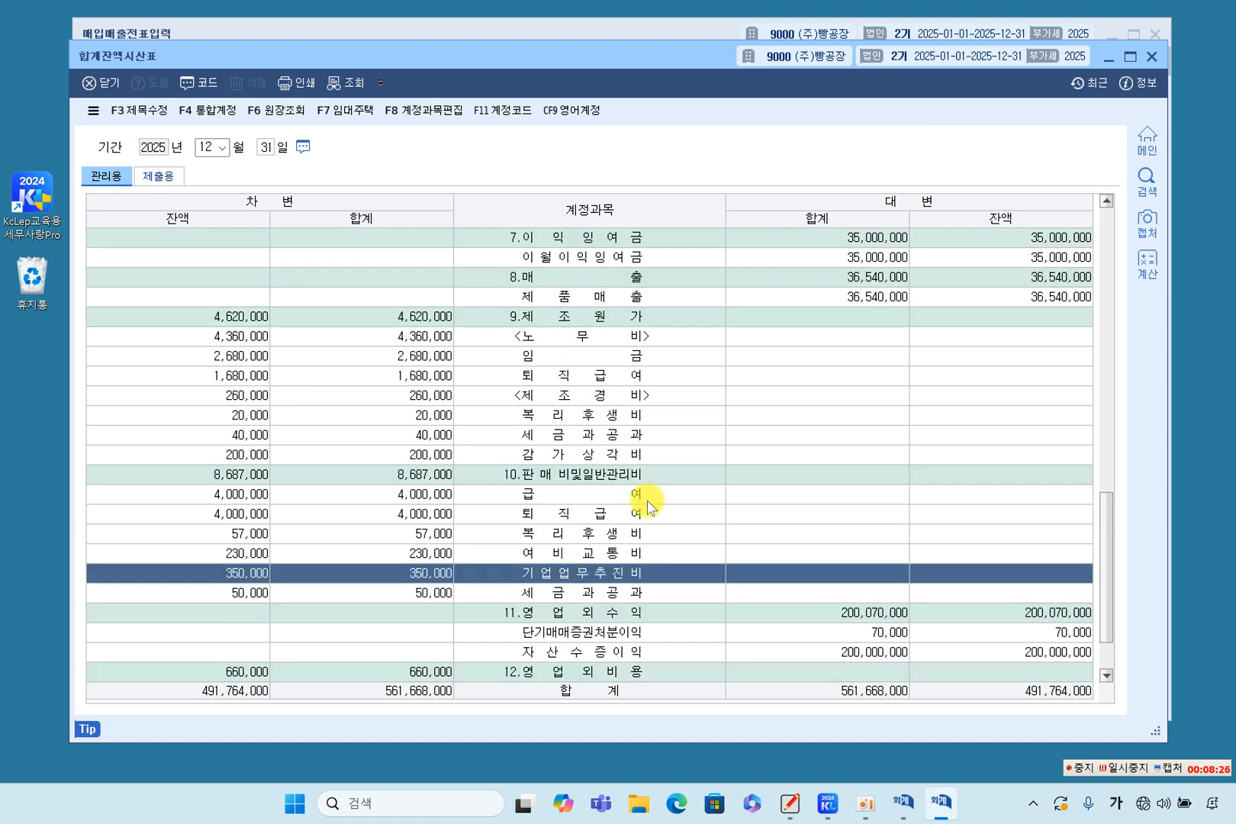
click(611, 415)
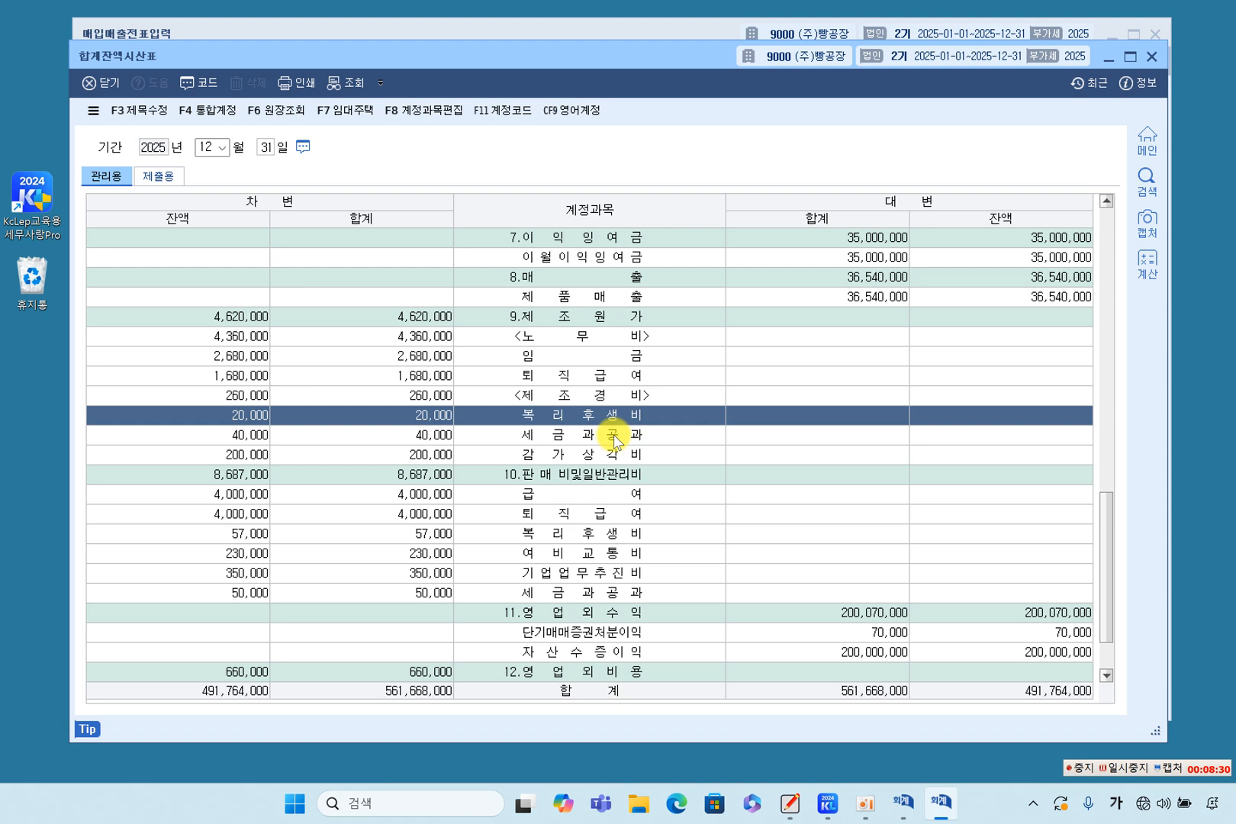
scroll(628, 441, down, 1)
Examine the 당좌자산 accounts in the trial balance, including 단기매매증권, 부가세대급금, 미수금, 가지급금 and 대손충당금.
scroll(627, 441, up, 15)
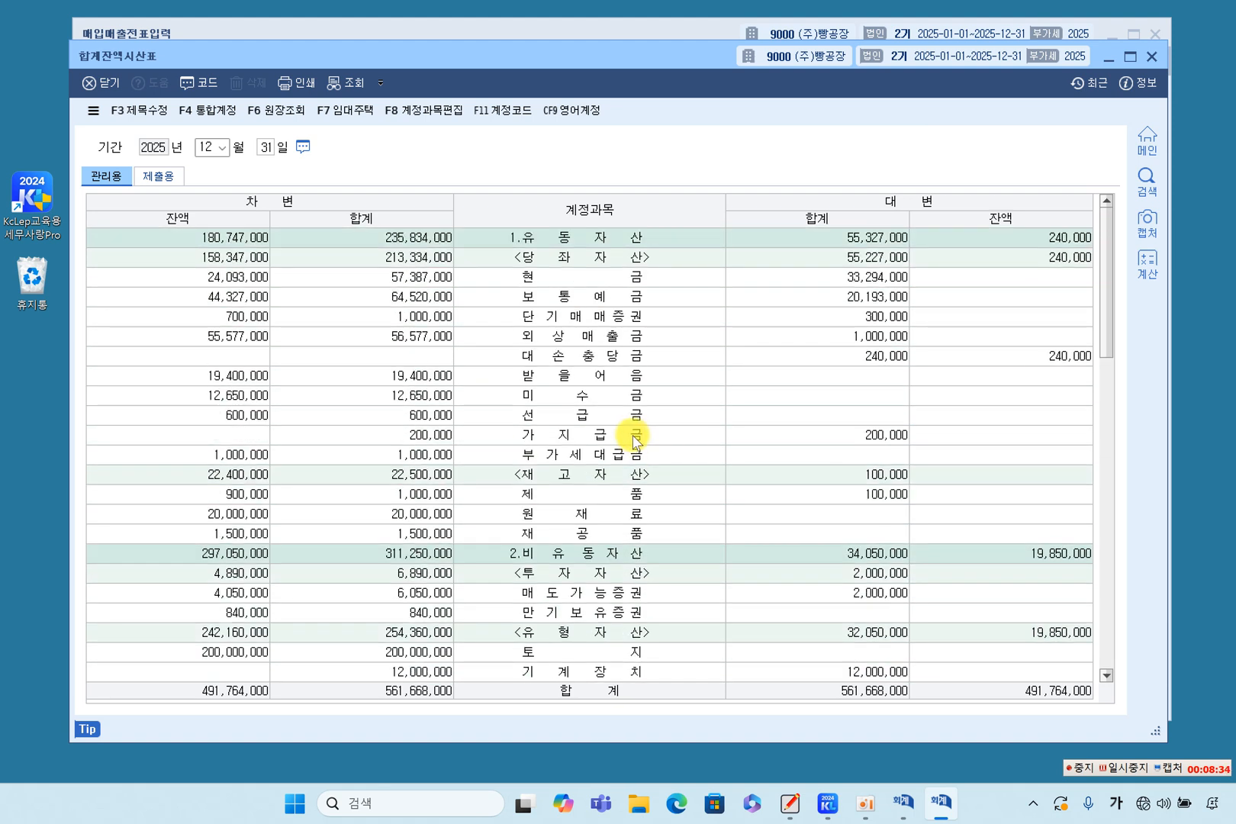
click(587, 316)
click(594, 456)
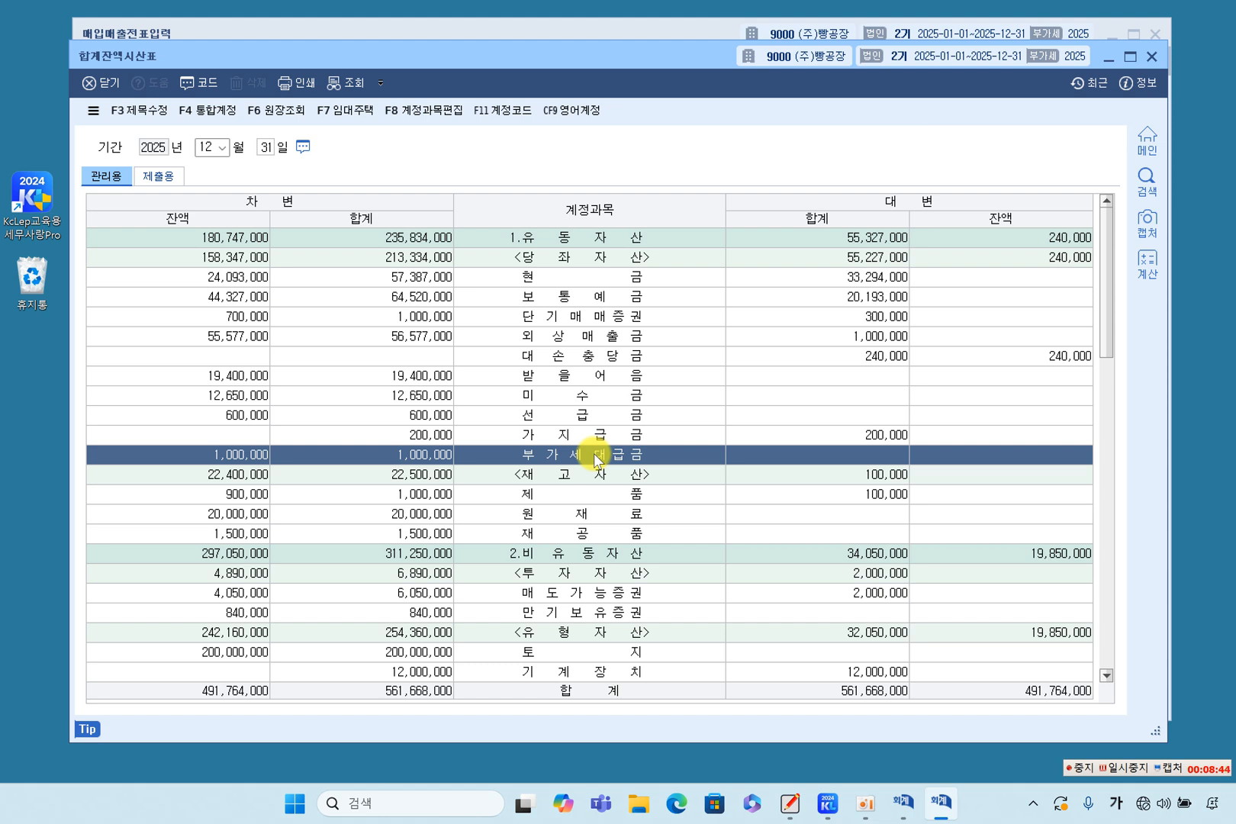
click(589, 393)
click(584, 434)
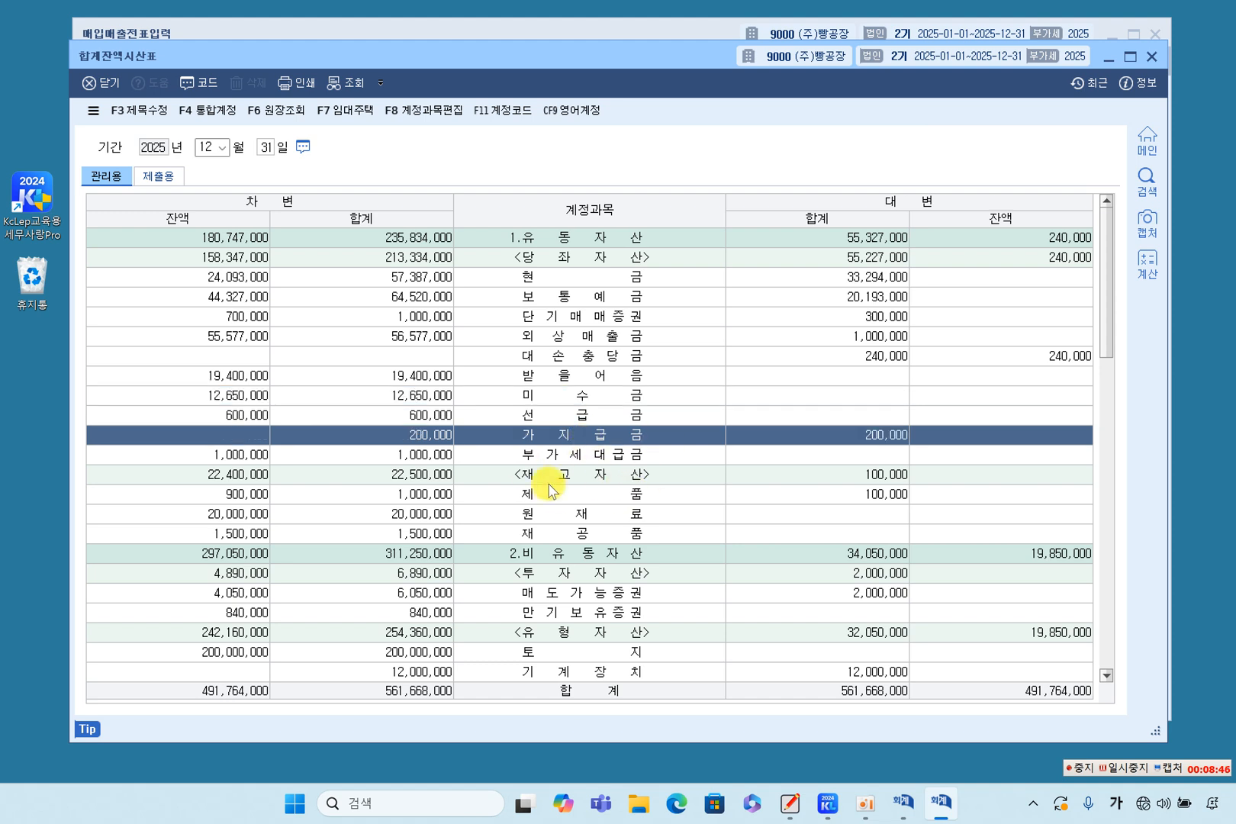
click(579, 355)
click(569, 434)
Compare the 제조경비 accounts with the 판매비및일반관리비 accounts in the trial balance, including 복리후생비, 기업업무추진비 and 세금과공과.
scroll(564, 473, down, 10)
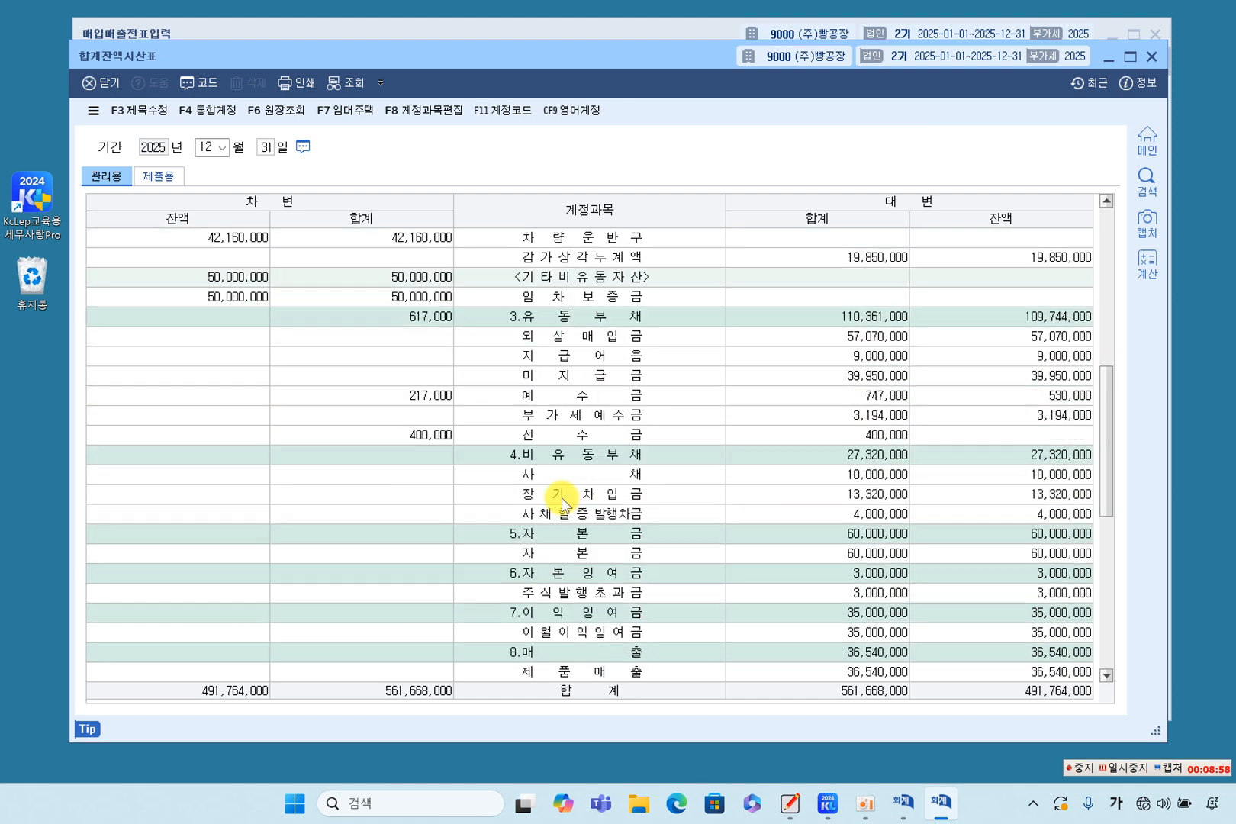
scroll(579, 529, down, 5)
scroll(582, 534, down, 2)
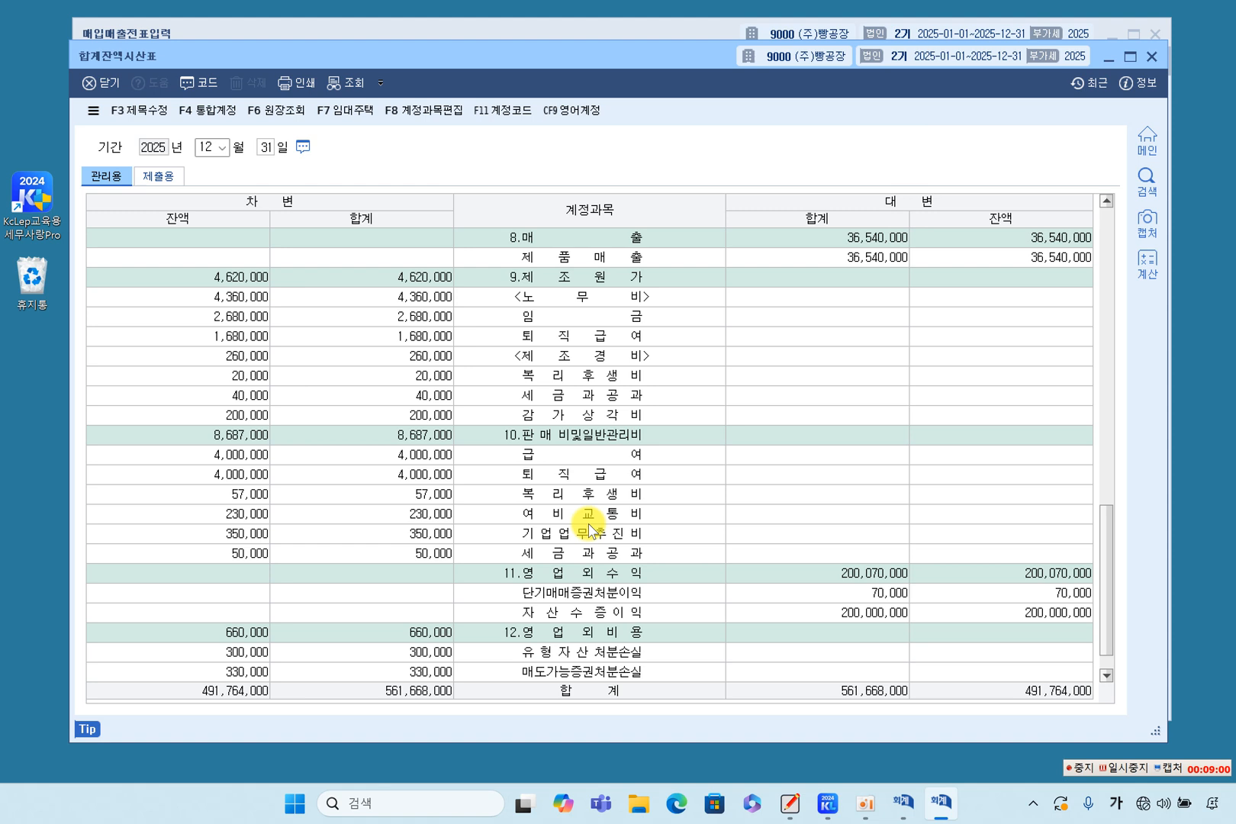
click(579, 493)
click(590, 358)
click(577, 536)
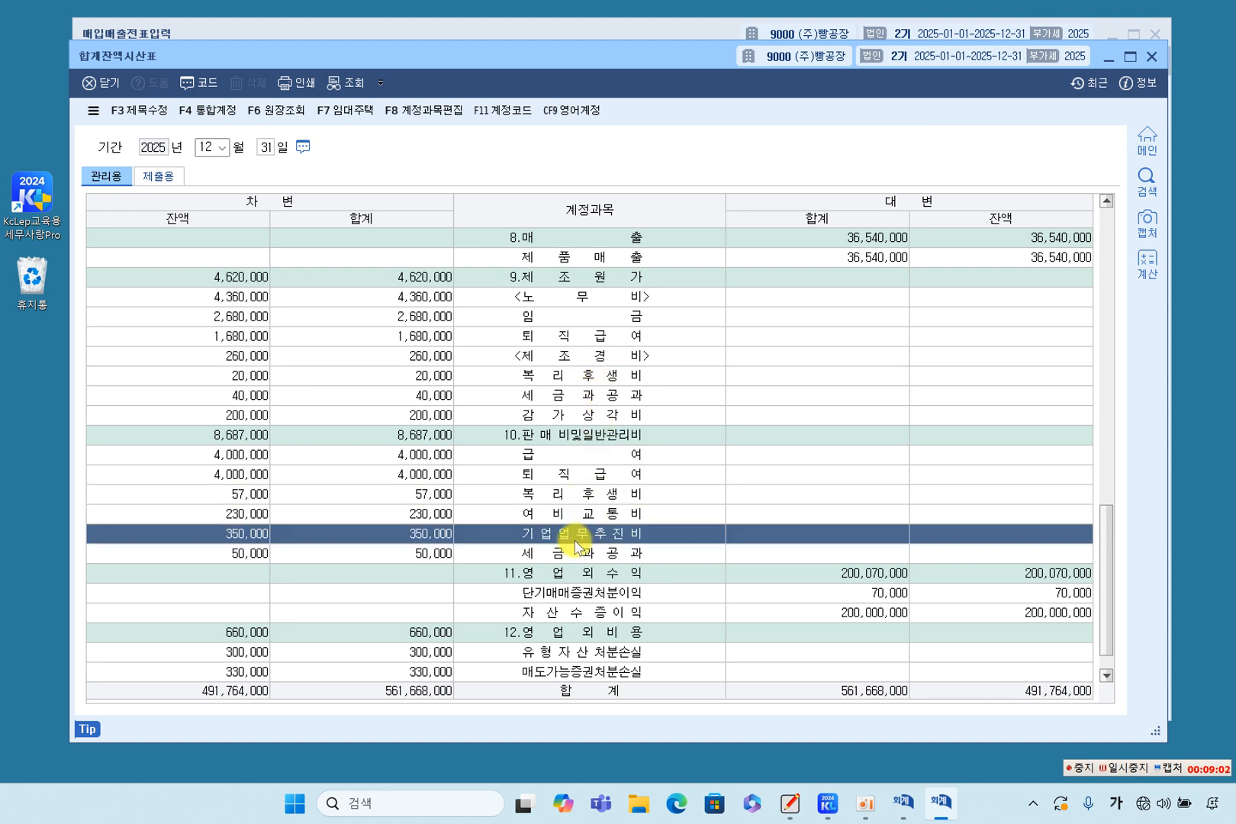
click(574, 395)
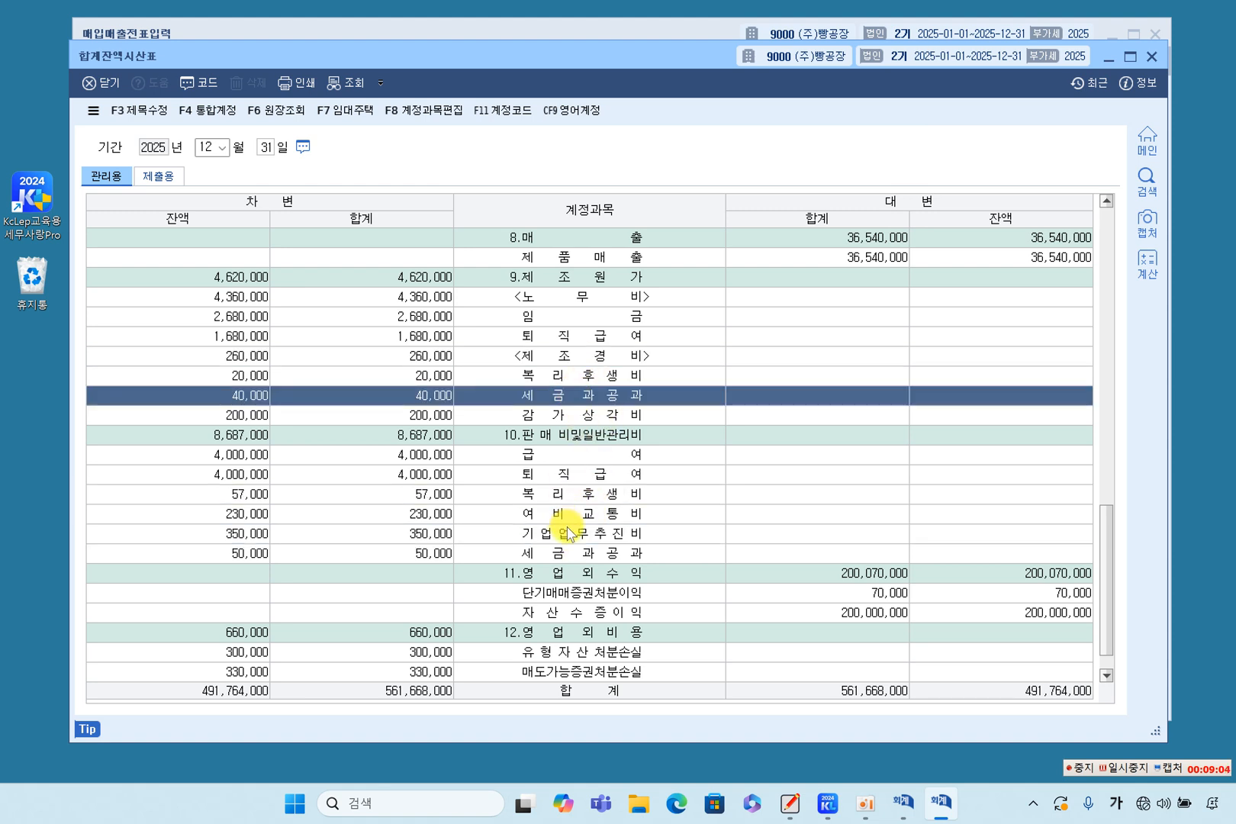
Open the ledger of 감가상각비 under 제조경비 and display the general voucher behind its July 31 debit entry.
click(612, 416)
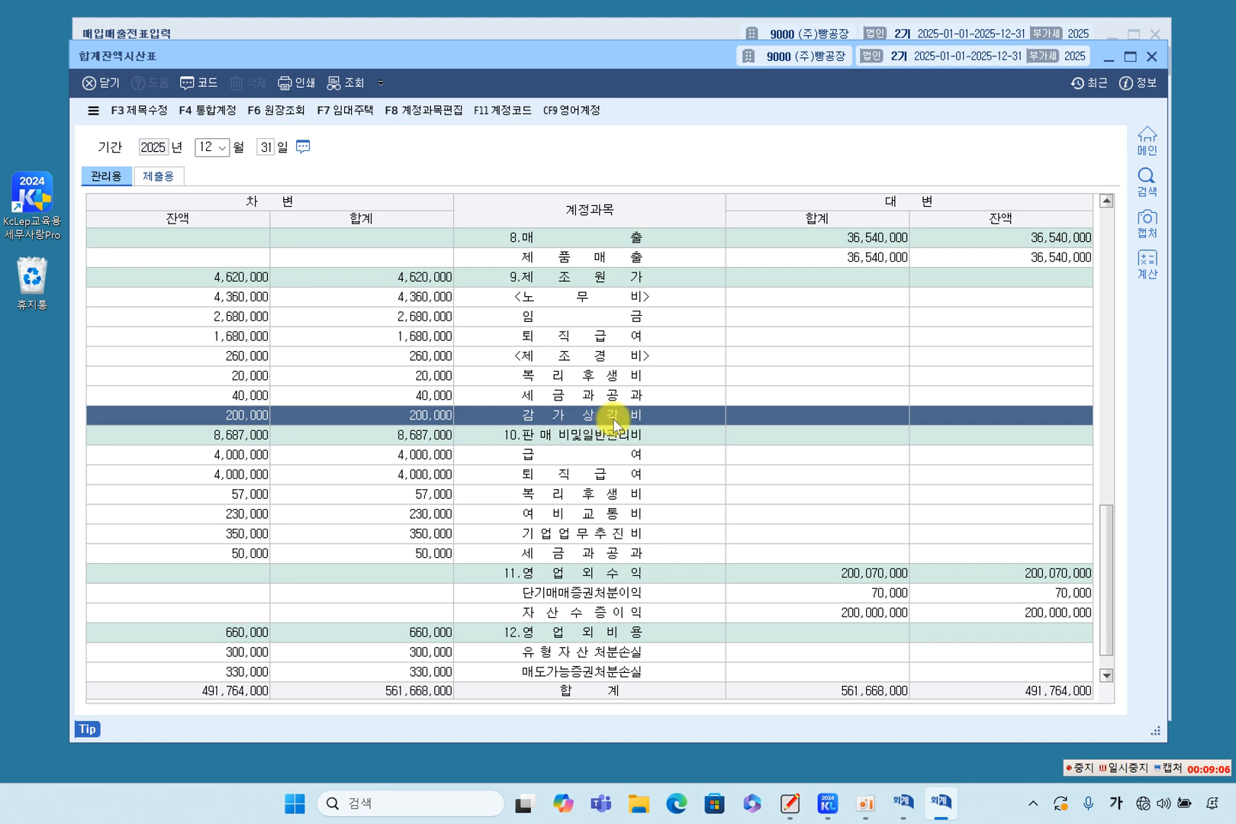
double_click(614, 420)
click(776, 211)
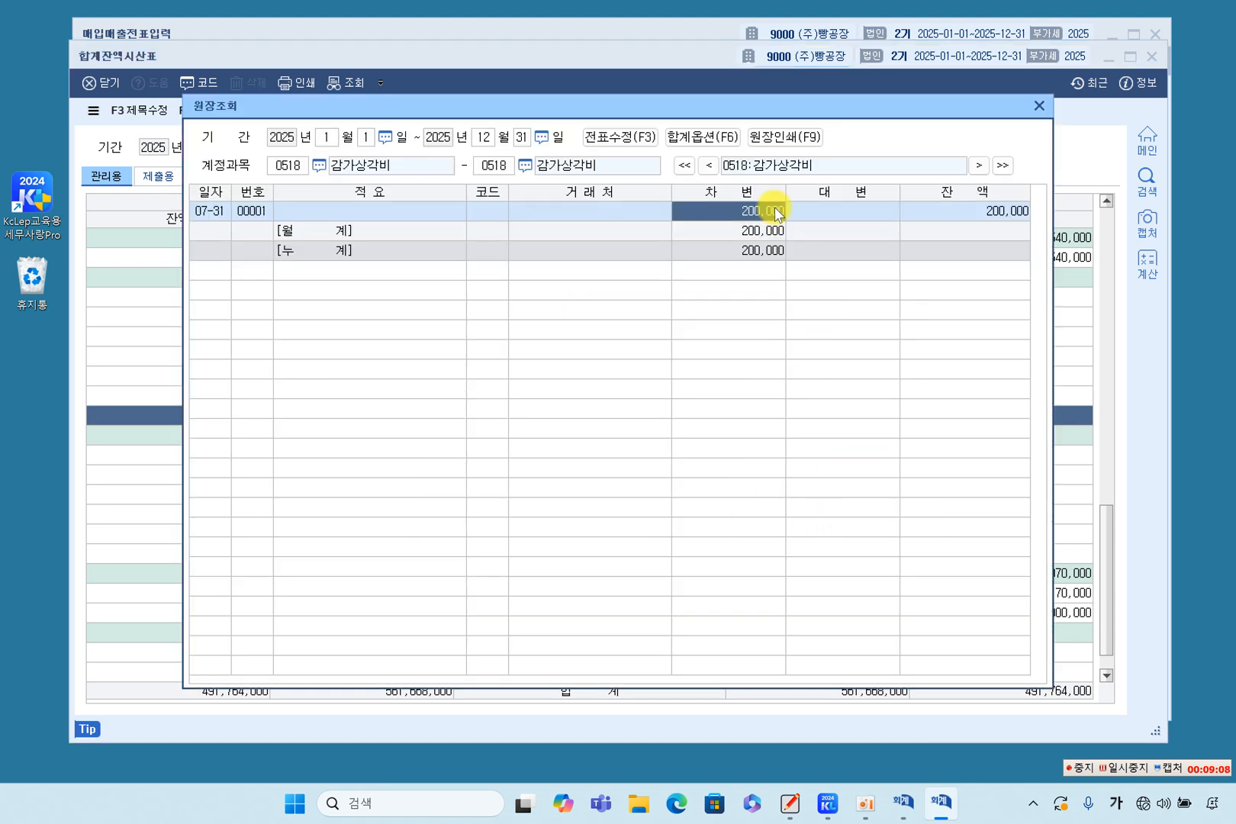
double_click(772, 211)
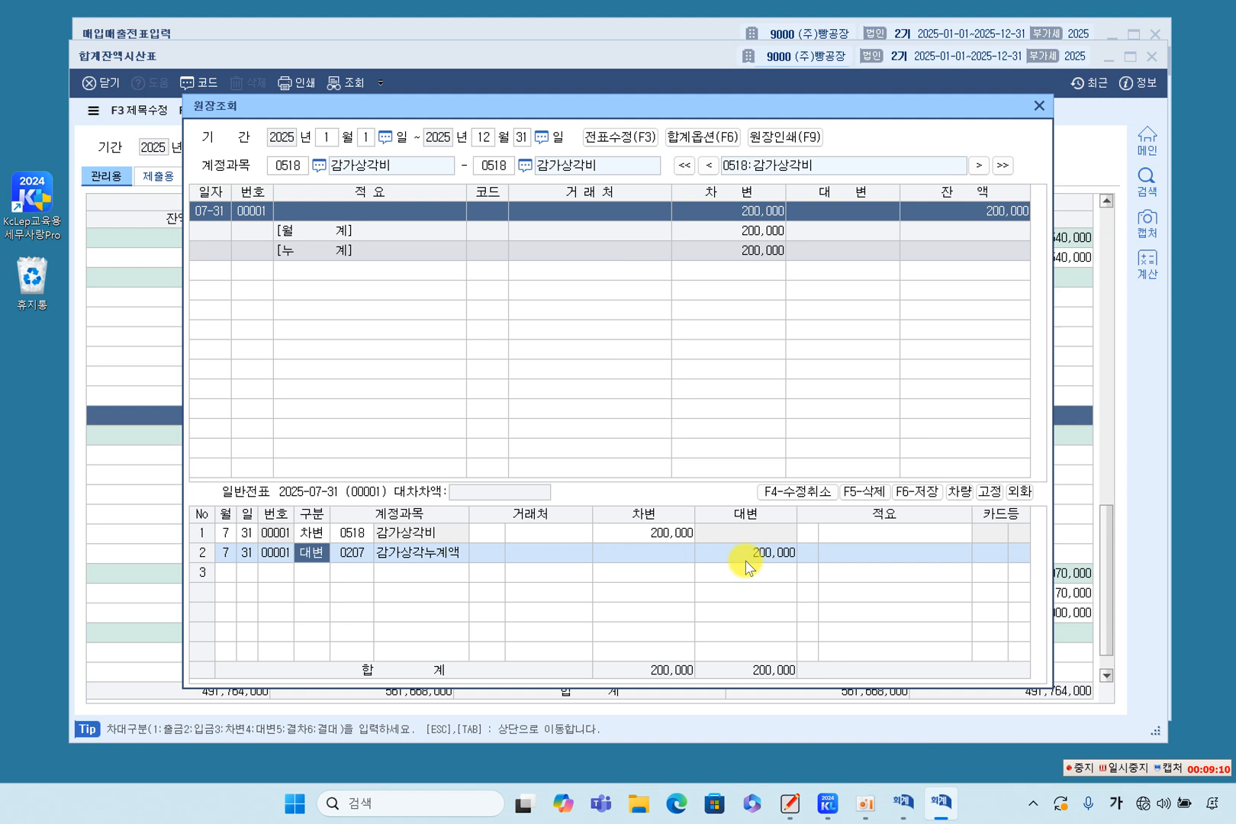
Examine the 감가상각비 debit and 감가상각누계액 credit lines of the July 31 voucher, and close the ledger.
click(709, 558)
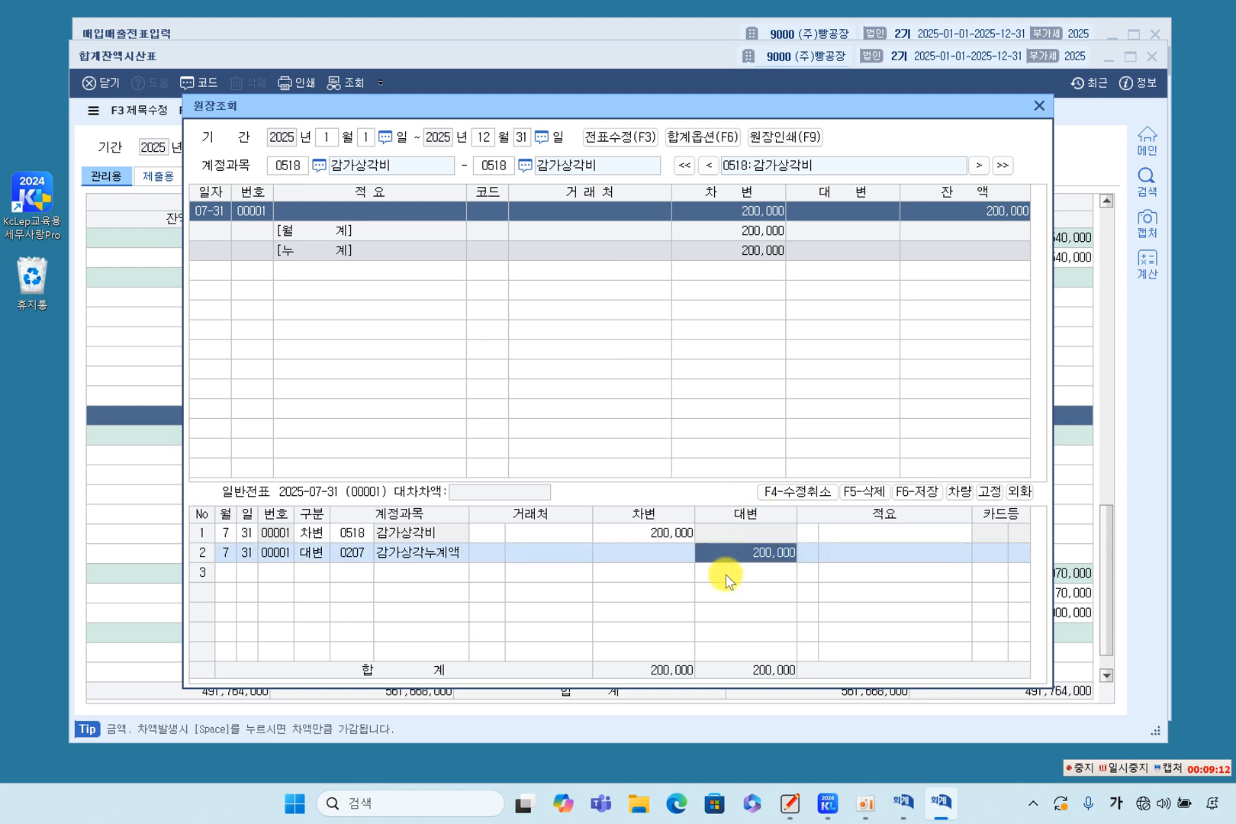
click(355, 532)
click(656, 531)
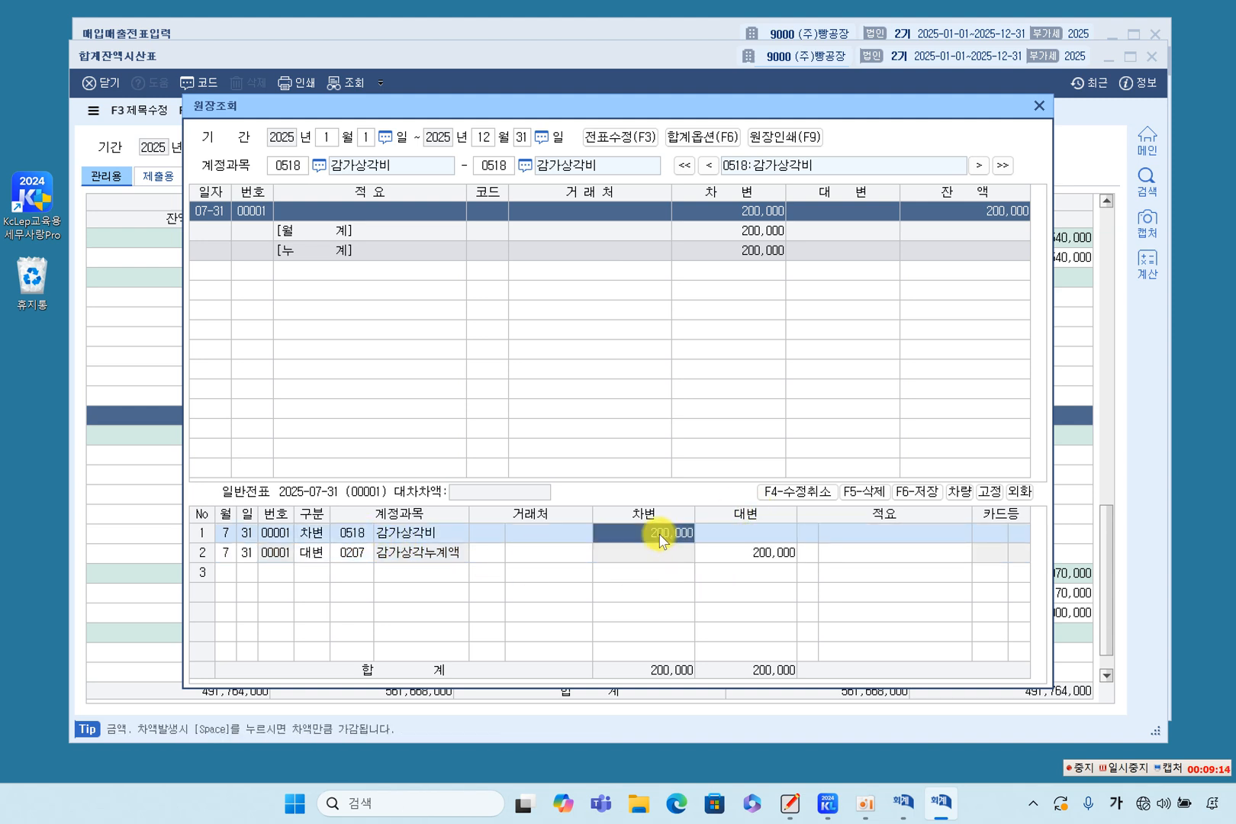
click(748, 551)
click(1038, 105)
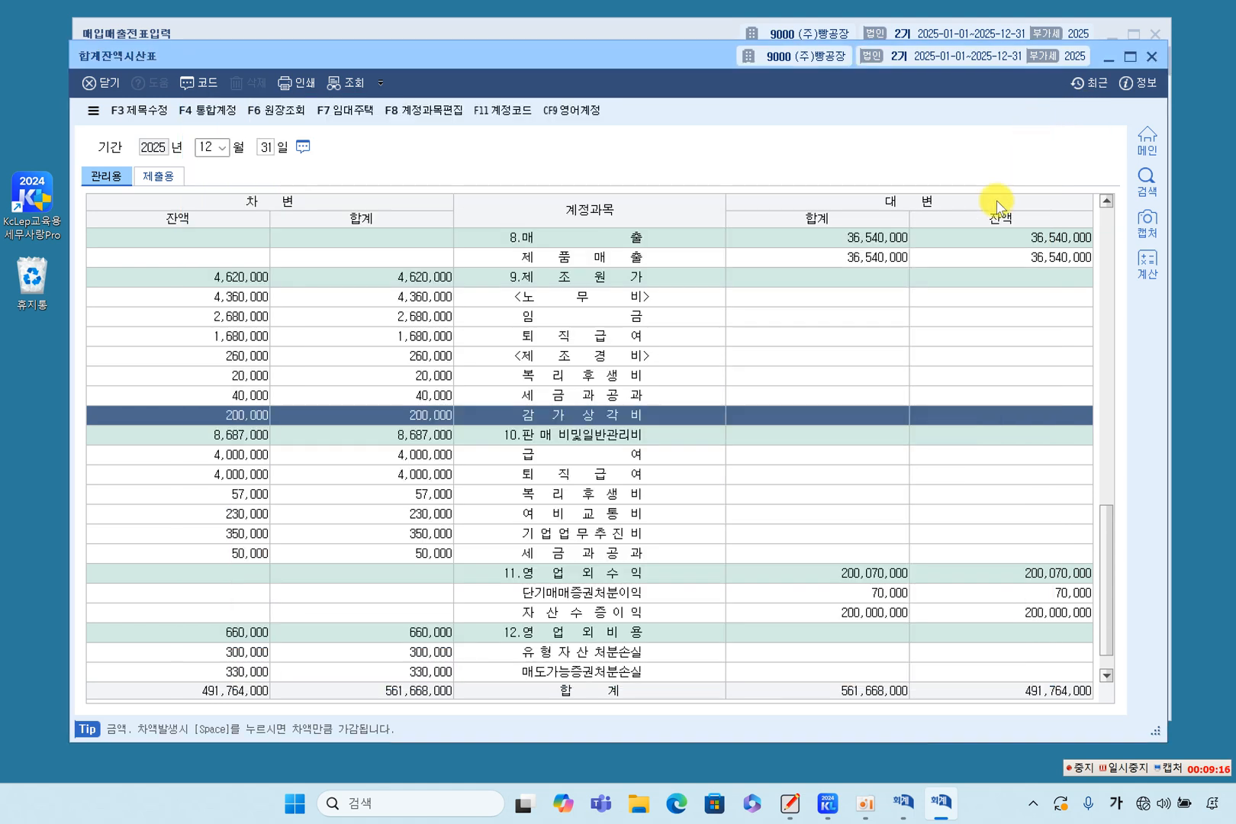
Look over the 판매비및일반관리비 and remaining accounts in the trial balance, and close it.
click(648, 472)
scroll(647, 480, down, 1)
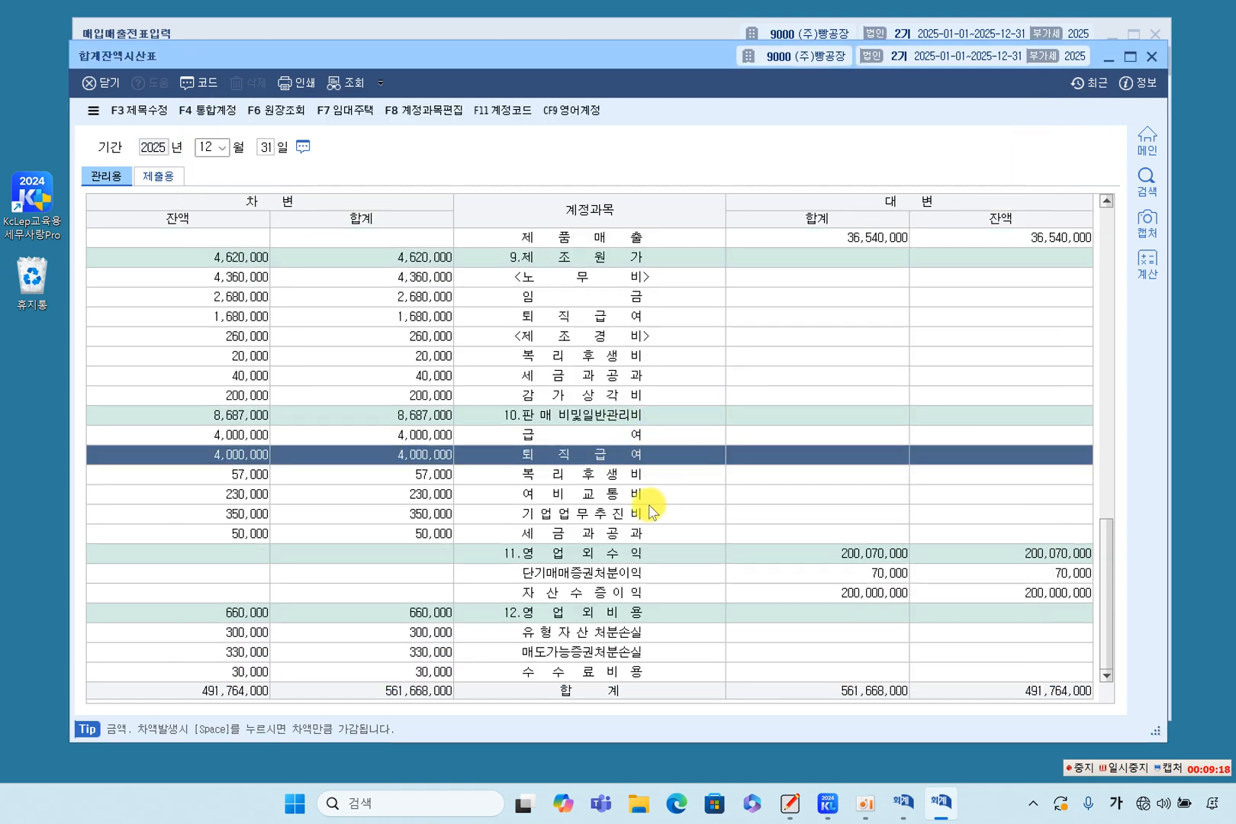
scroll(645, 506, up, 15)
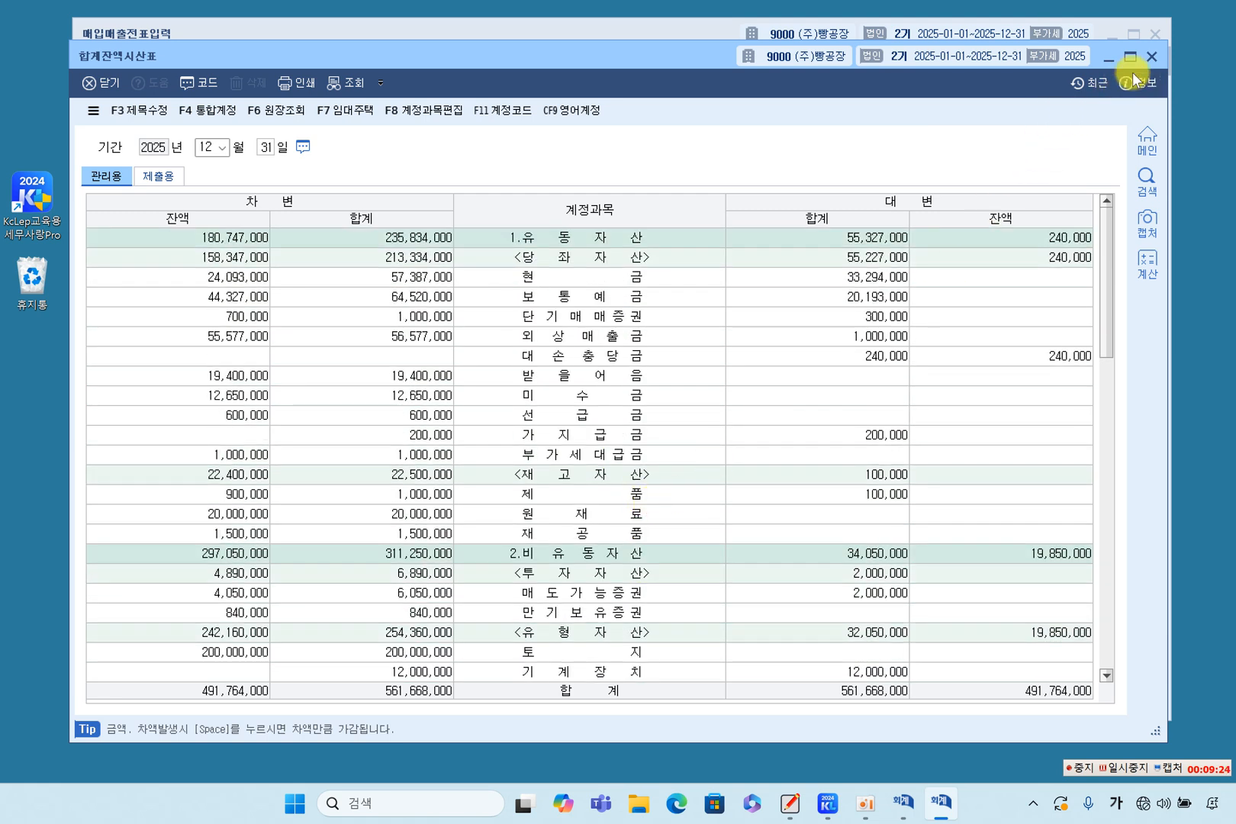
click(1152, 56)
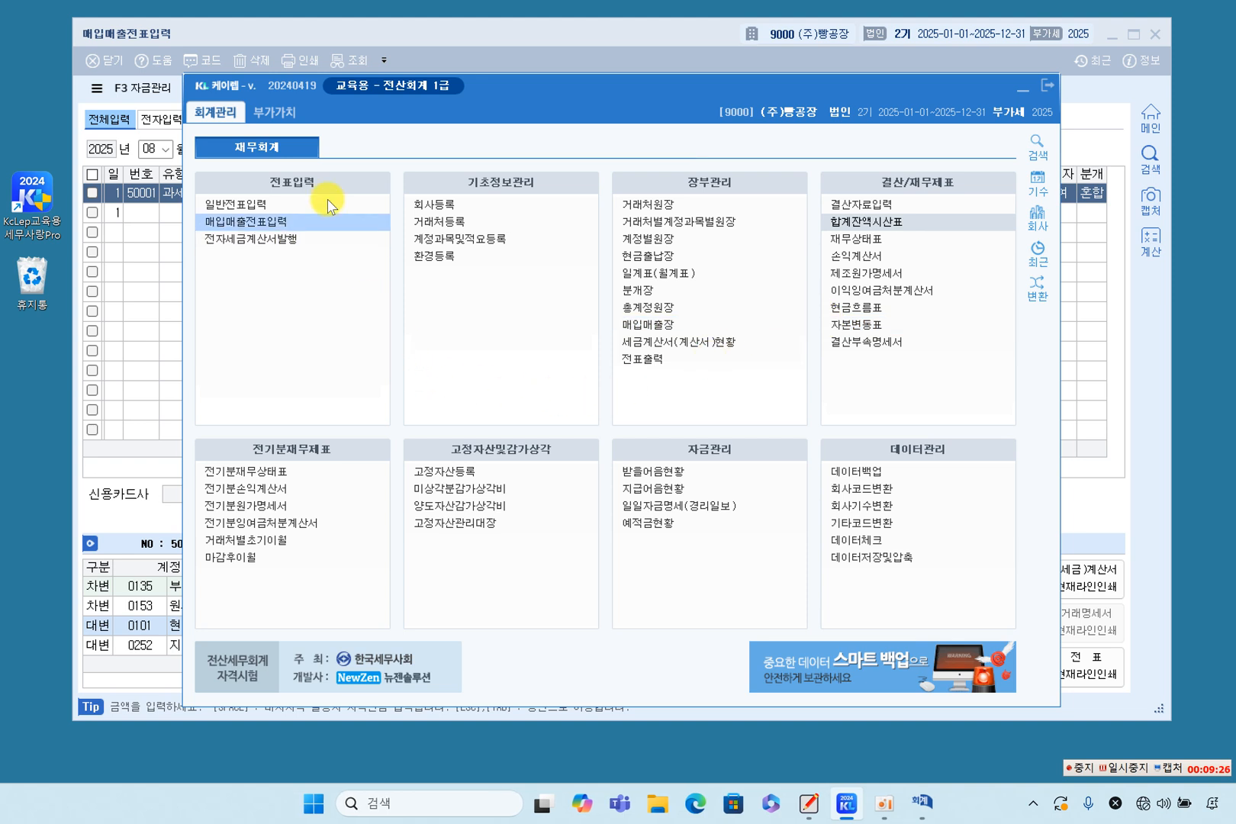
Open the 부가가치세신고서 and query it for the period August 1 to August 1, 2025.
click(269, 114)
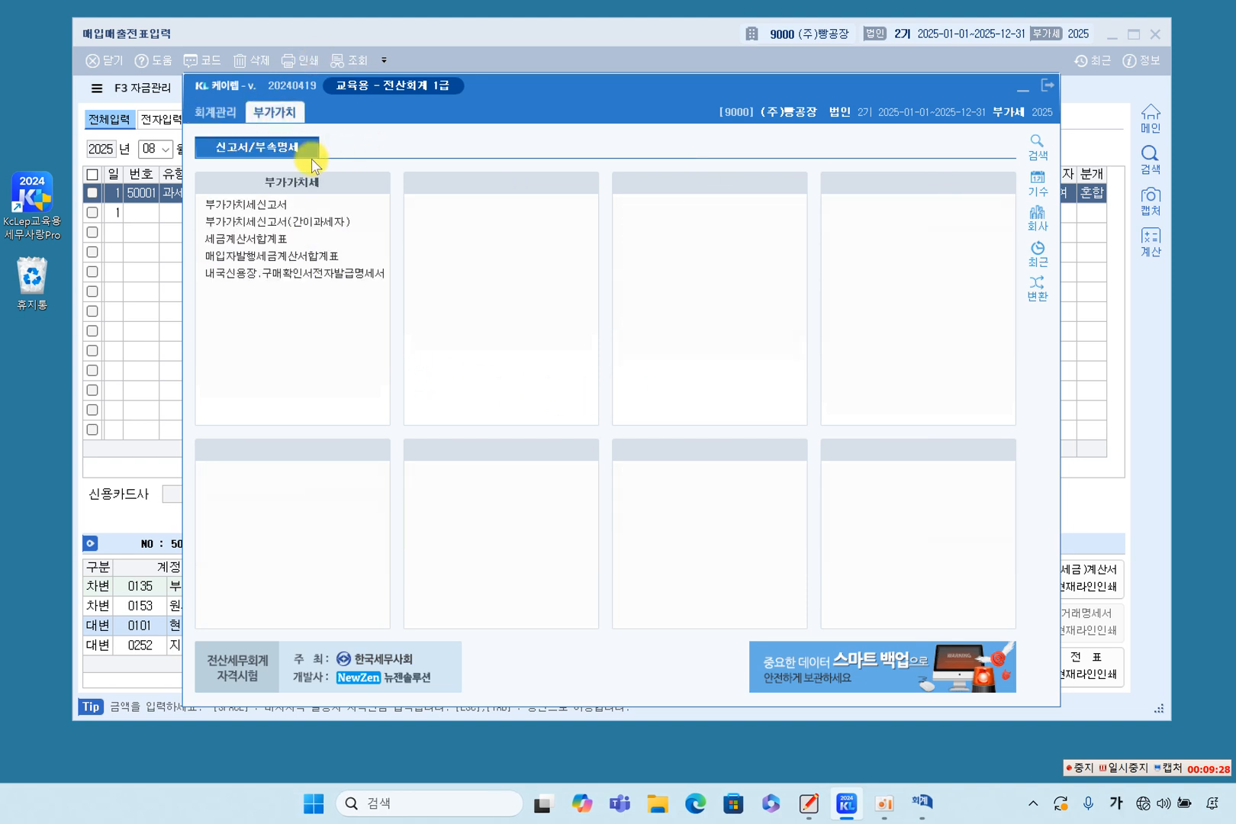
click(275, 208)
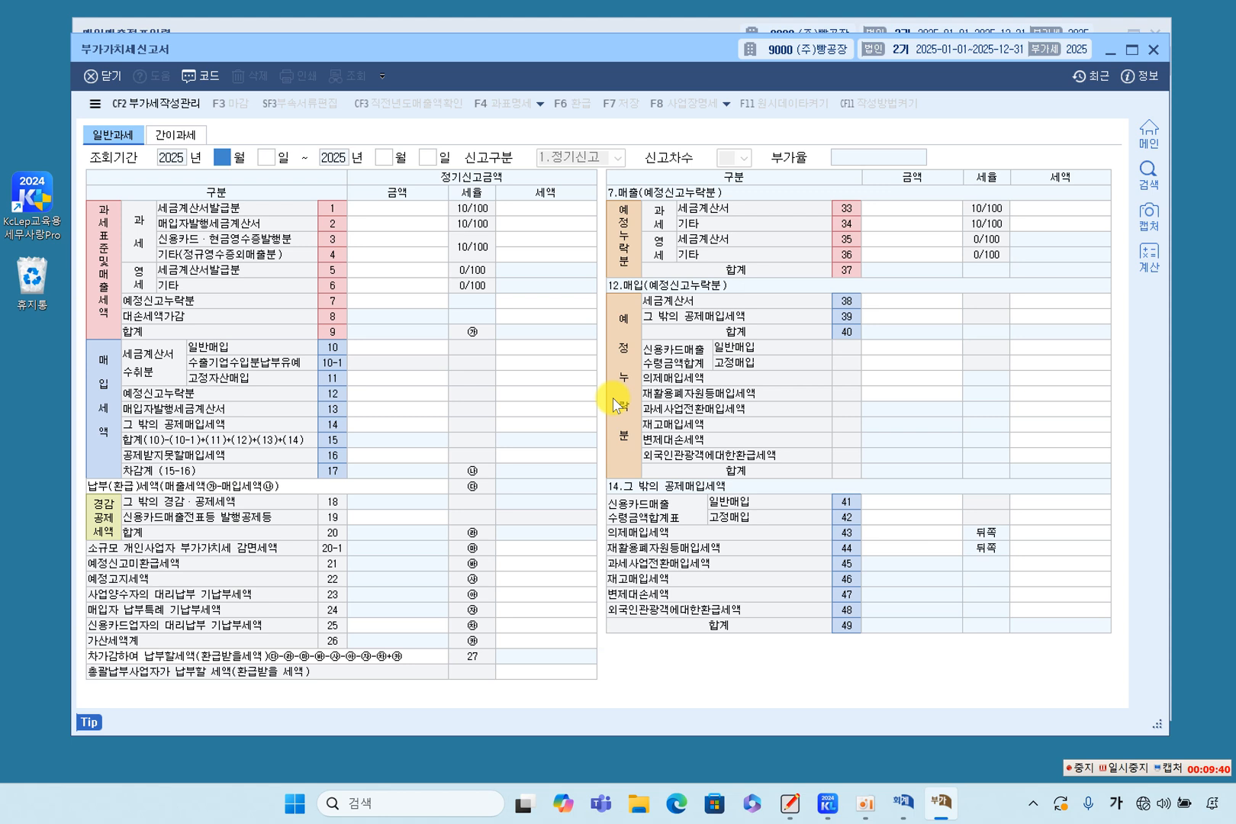
text(8)
key(Return)
key(Return)
key(Return)
text(1)
key(Return)
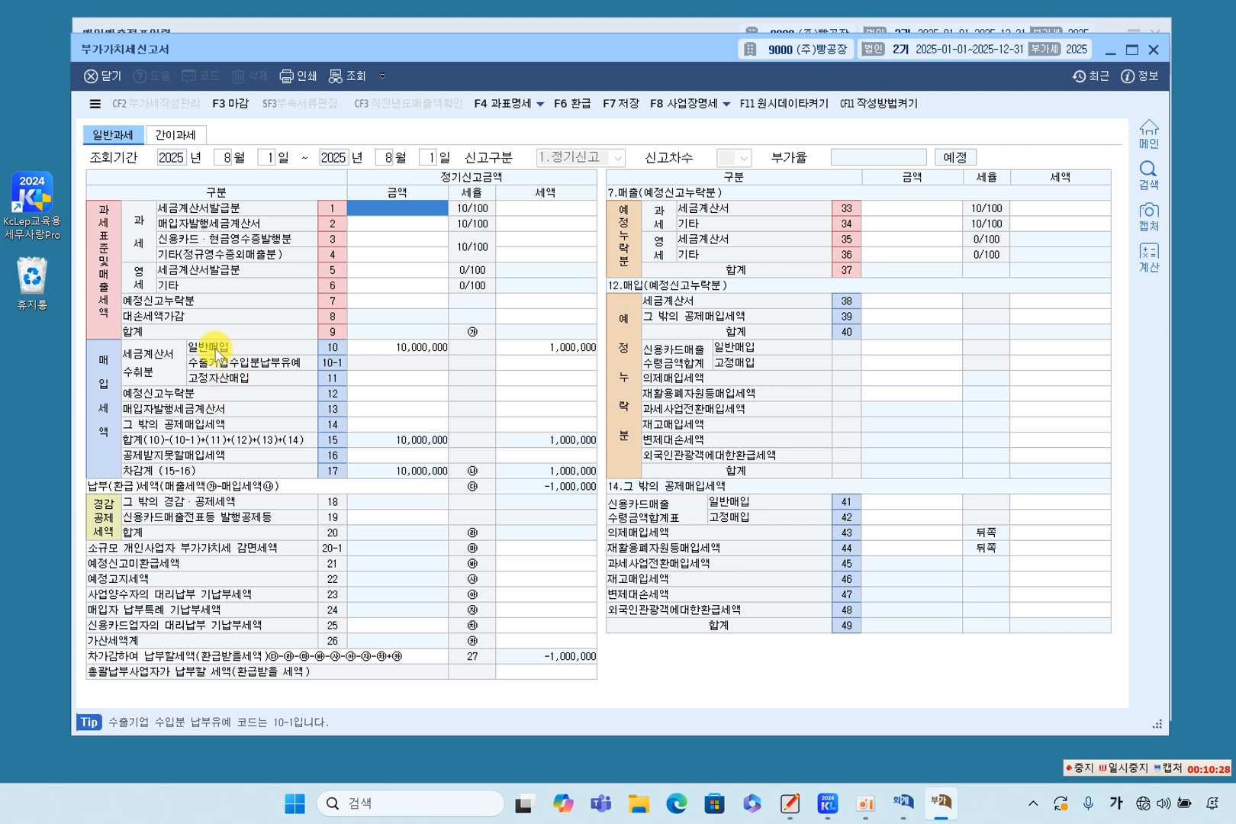
Examine the amount and tax of 일반매입 under 세금계산서수취분 in the VAT return.
click(408, 347)
click(559, 348)
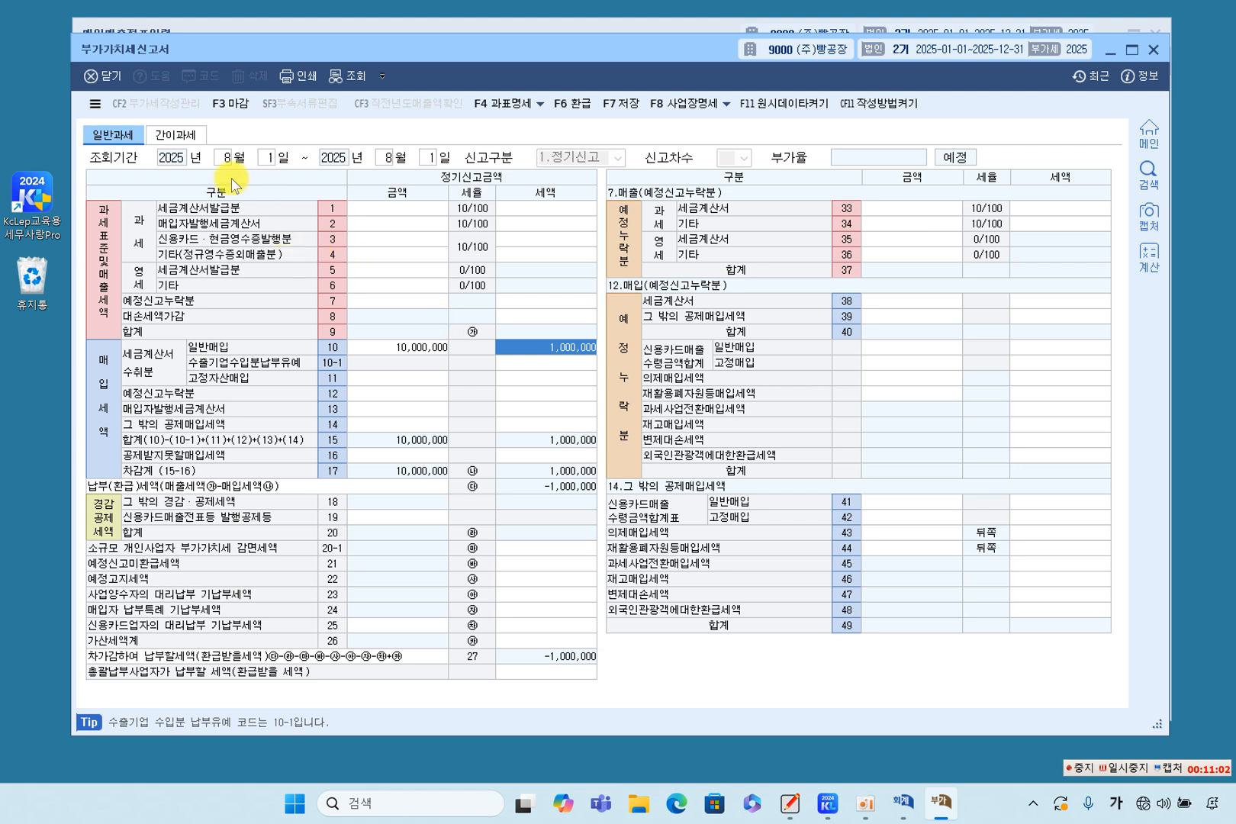
key(F7)
click(652, 427)
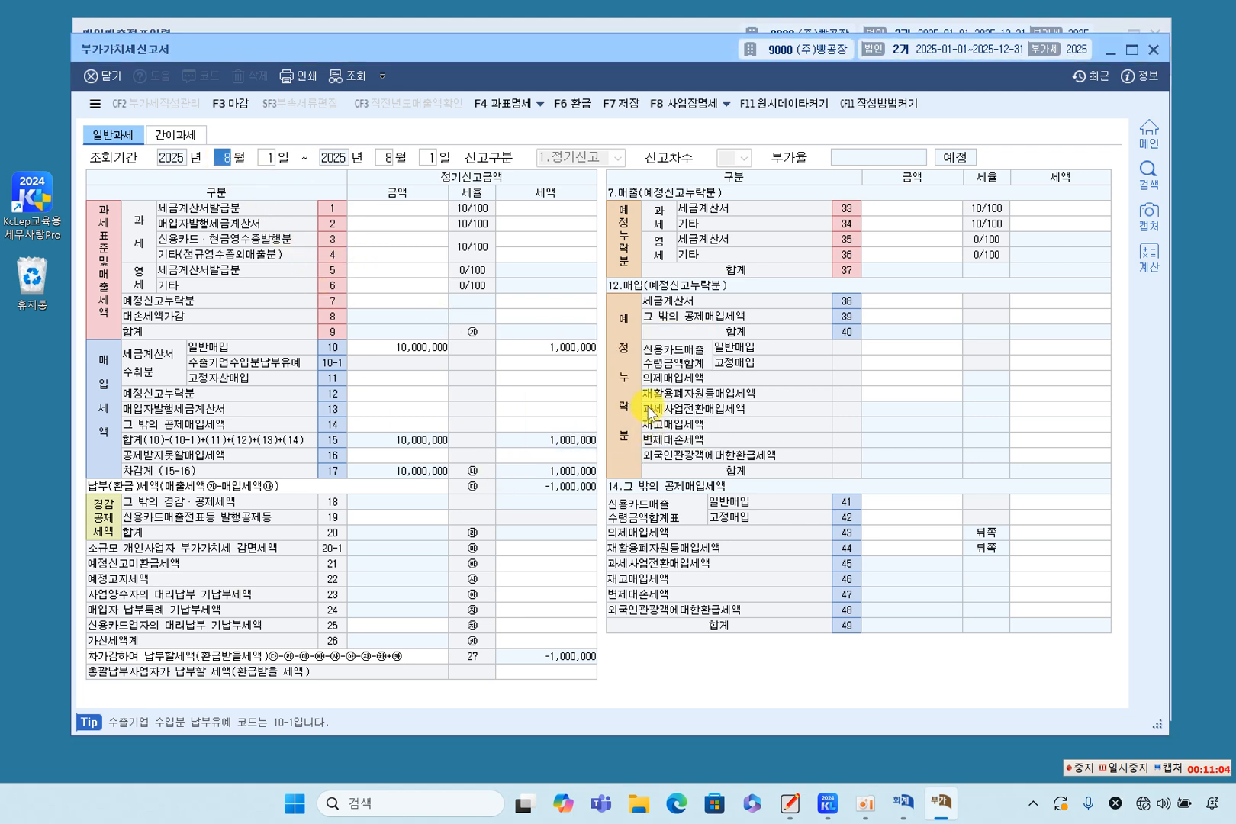
Switch back to 매입매출전표입력 and list all vouchers for July 2025 without specifying a day.
drag(584, 47, 629, 156)
click(562, 91)
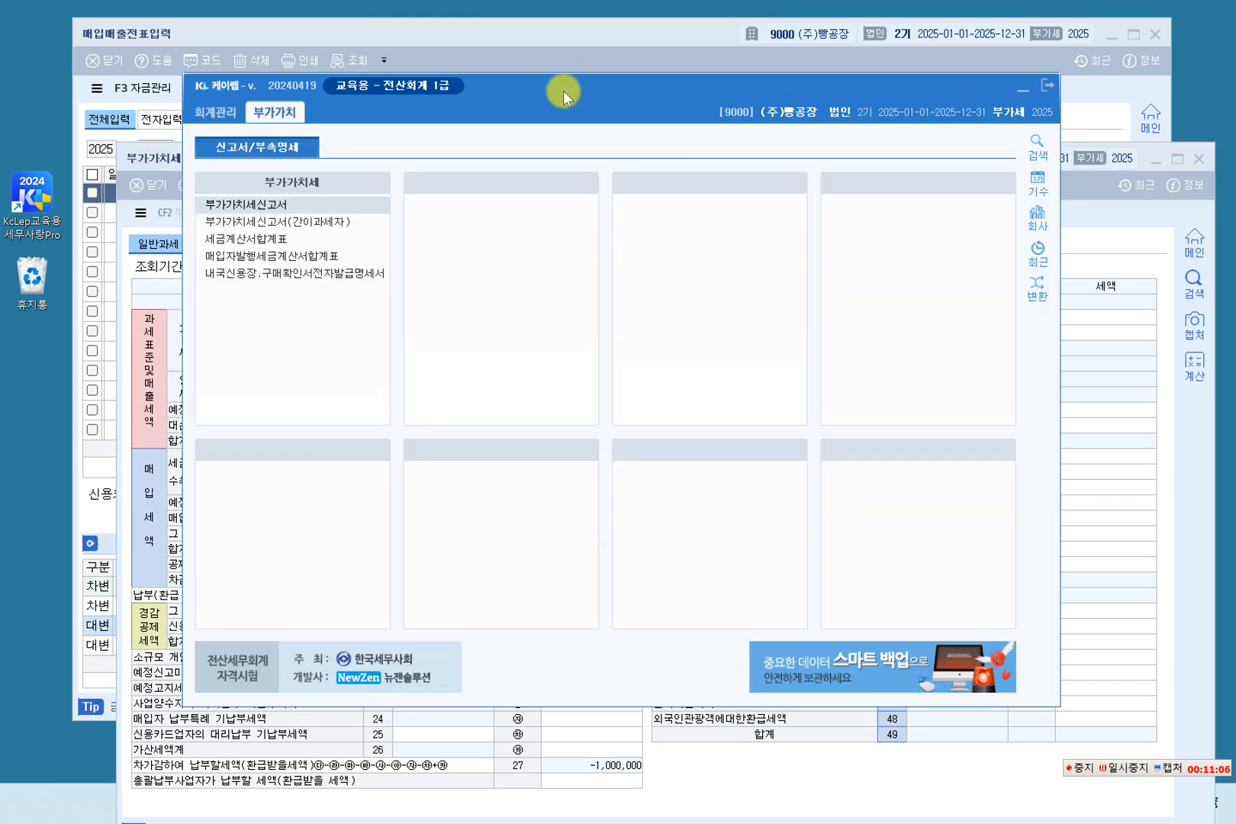
click(541, 40)
click(145, 149)
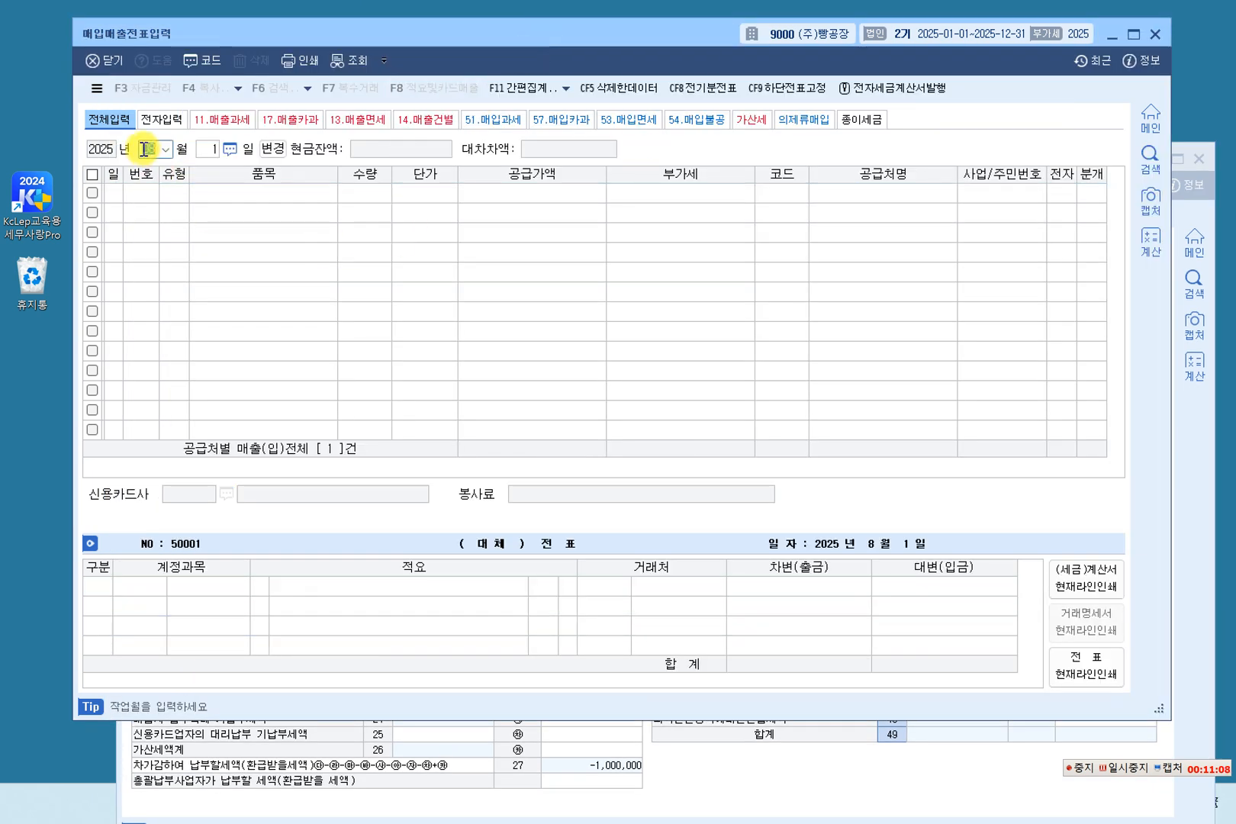
text(7)
key(Return)
key(BackSpace)
key(Return)
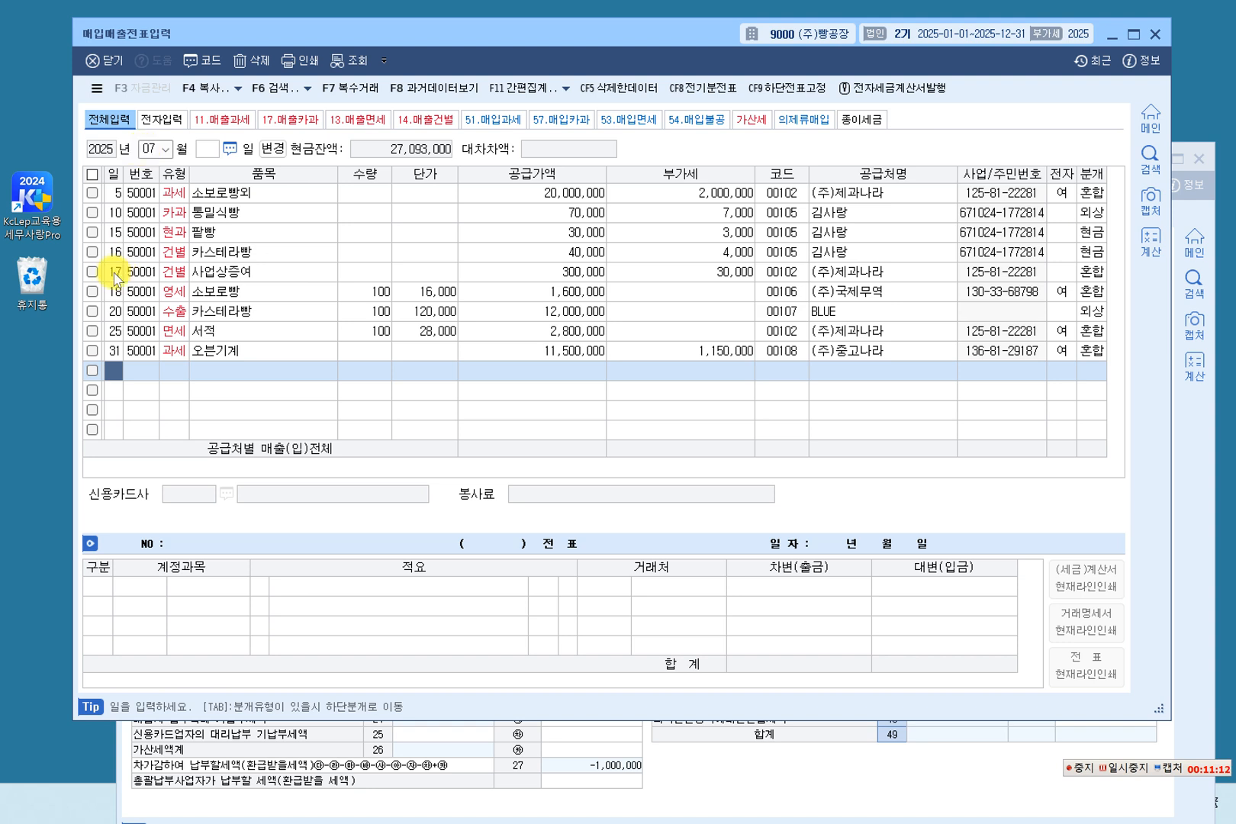
Look through each July voucher in the list, from the 소보로빵외 sale to the 오븐기계 sale.
click(221, 196)
click(218, 214)
click(222, 231)
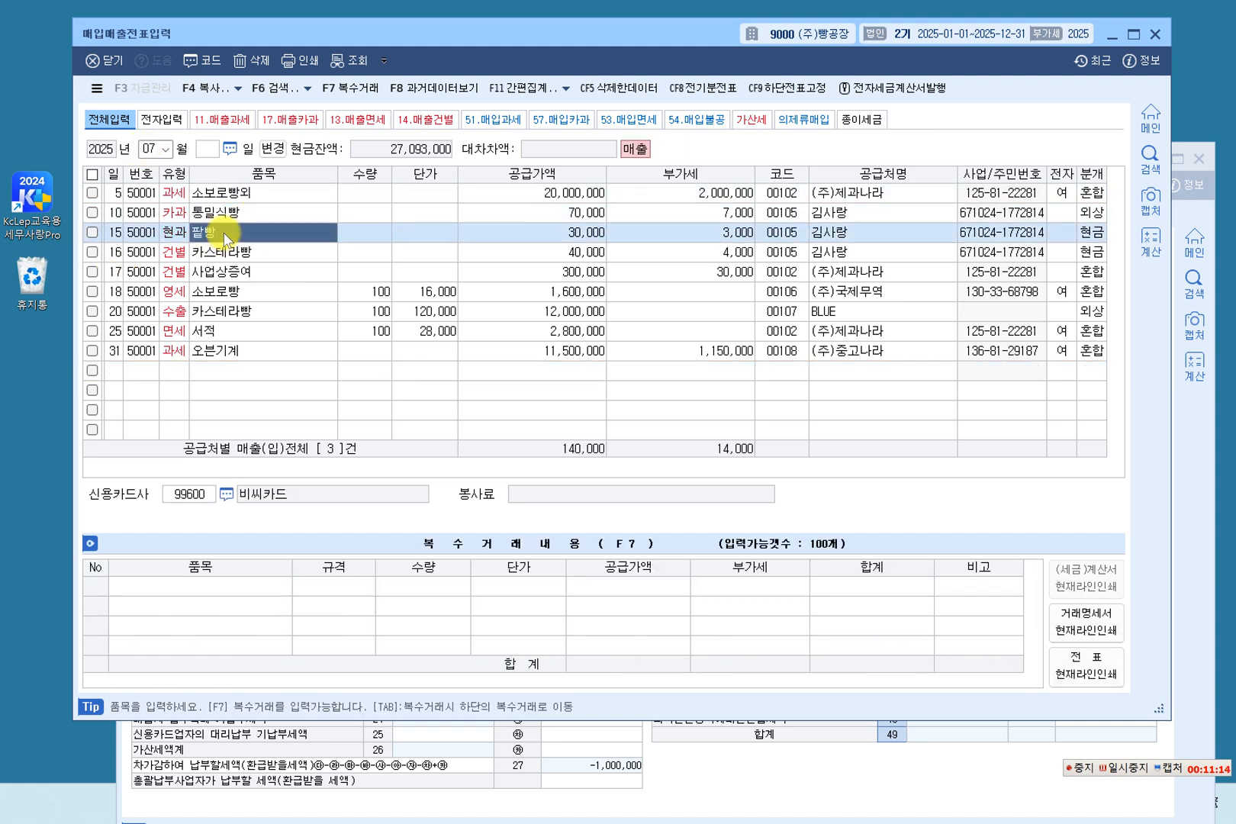
click(220, 252)
click(218, 272)
click(217, 291)
click(216, 311)
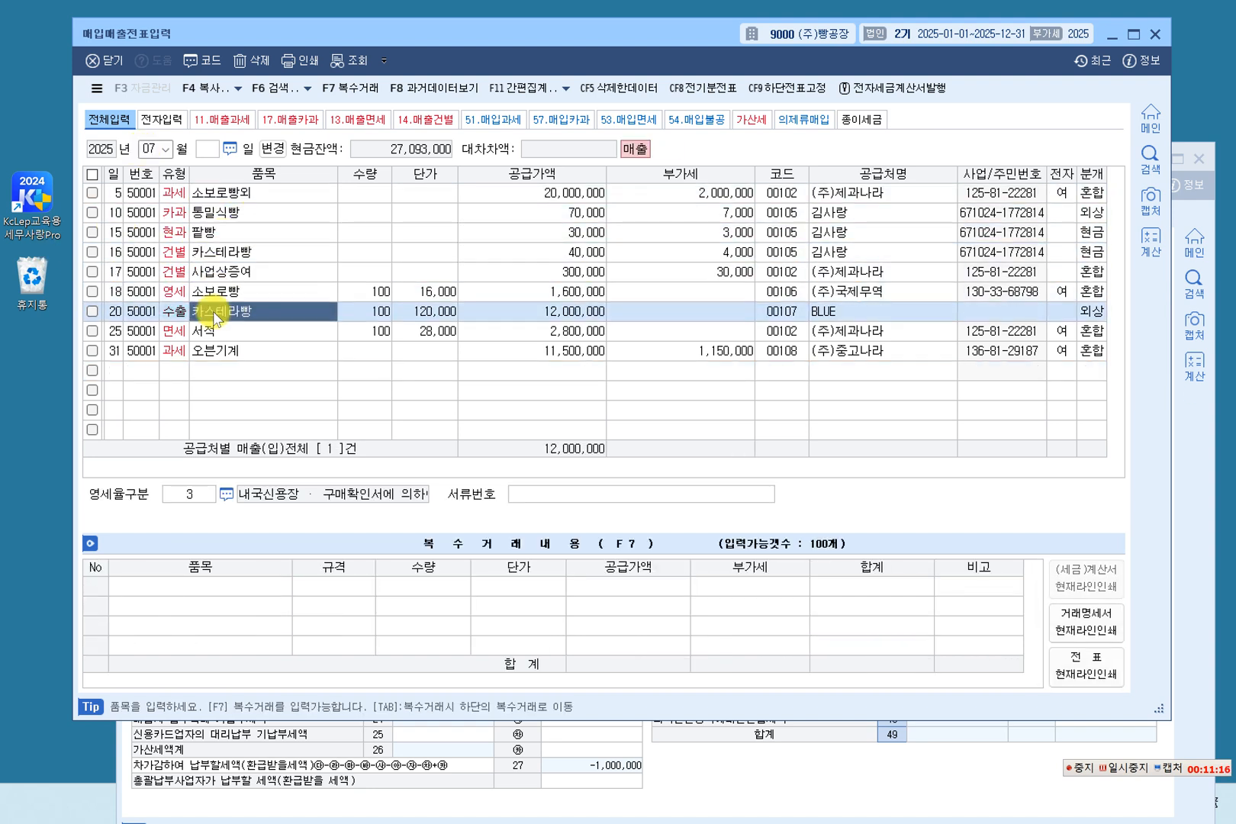
click(211, 331)
click(203, 351)
click(204, 371)
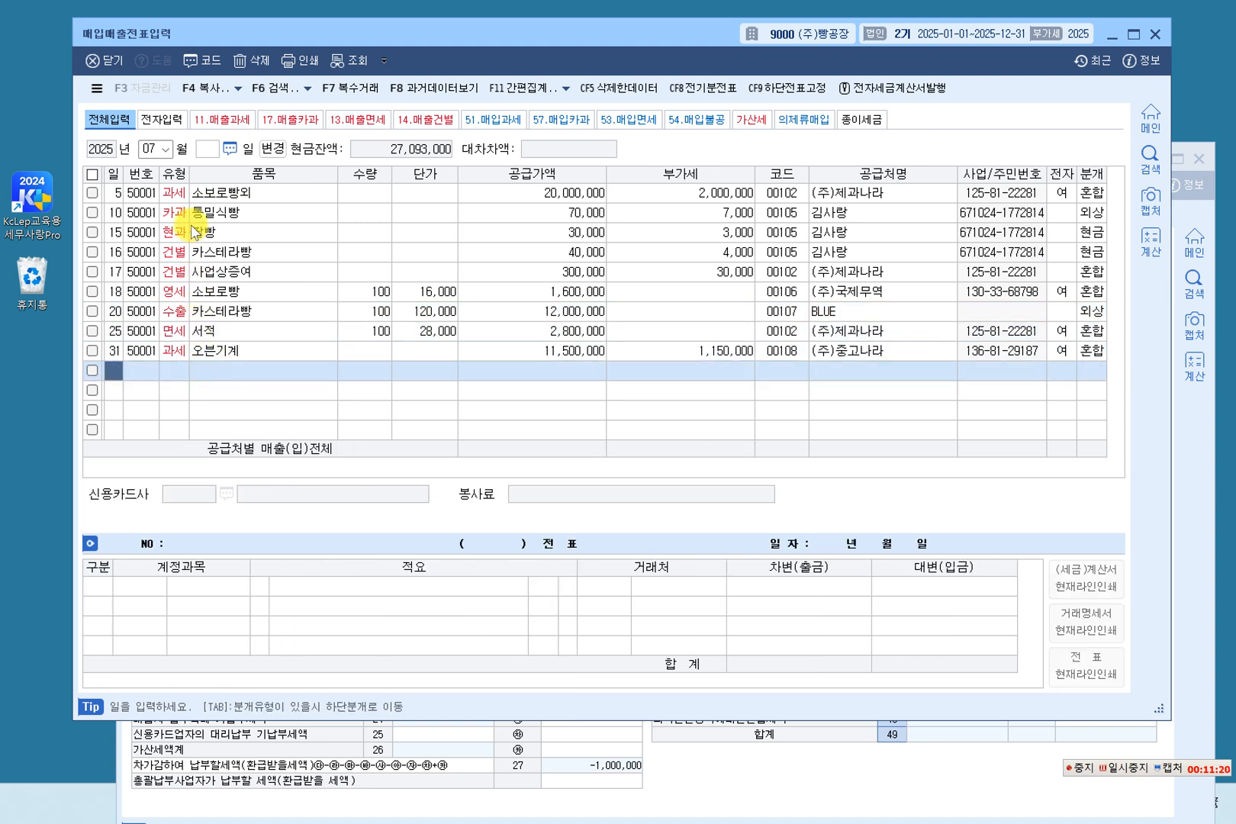
Change the voucher query to a month range and set it from January to December 2025.
click(272, 152)
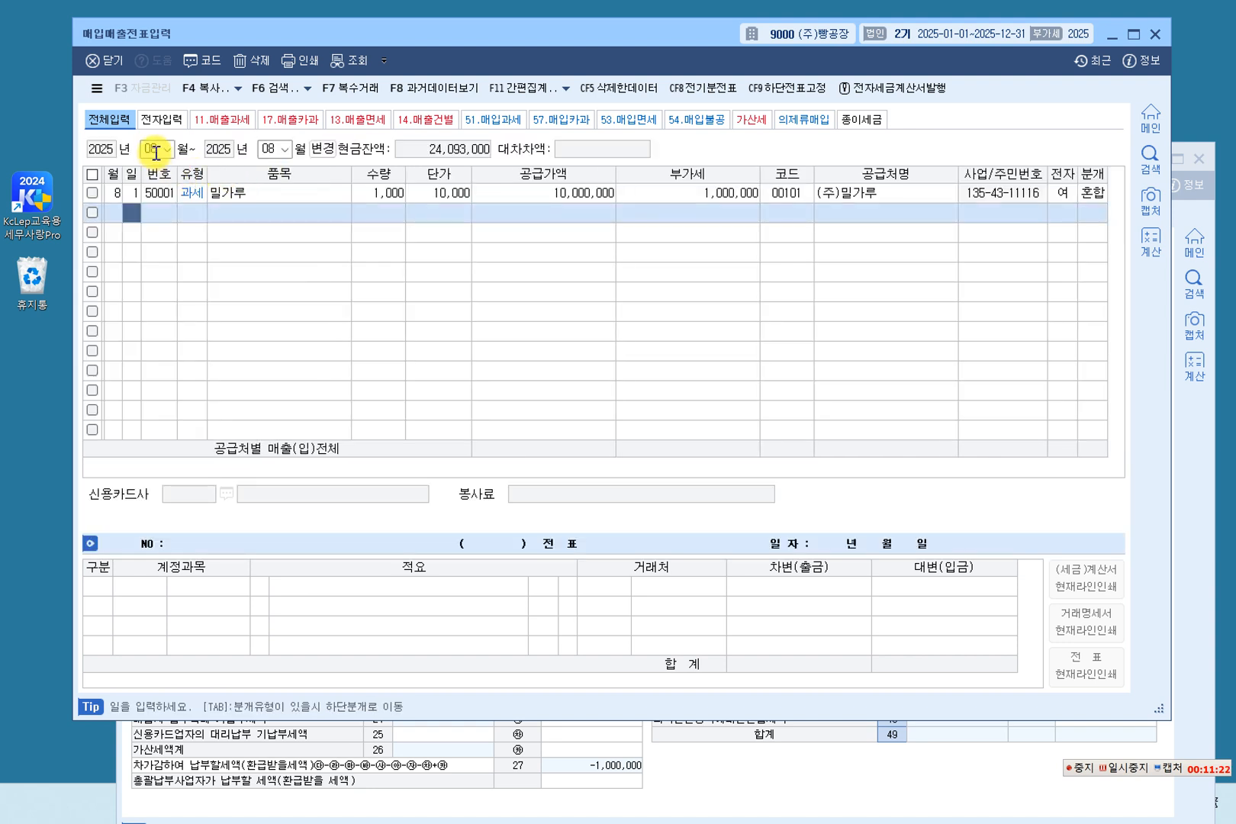
click(167, 150)
click(158, 166)
click(282, 152)
click(284, 150)
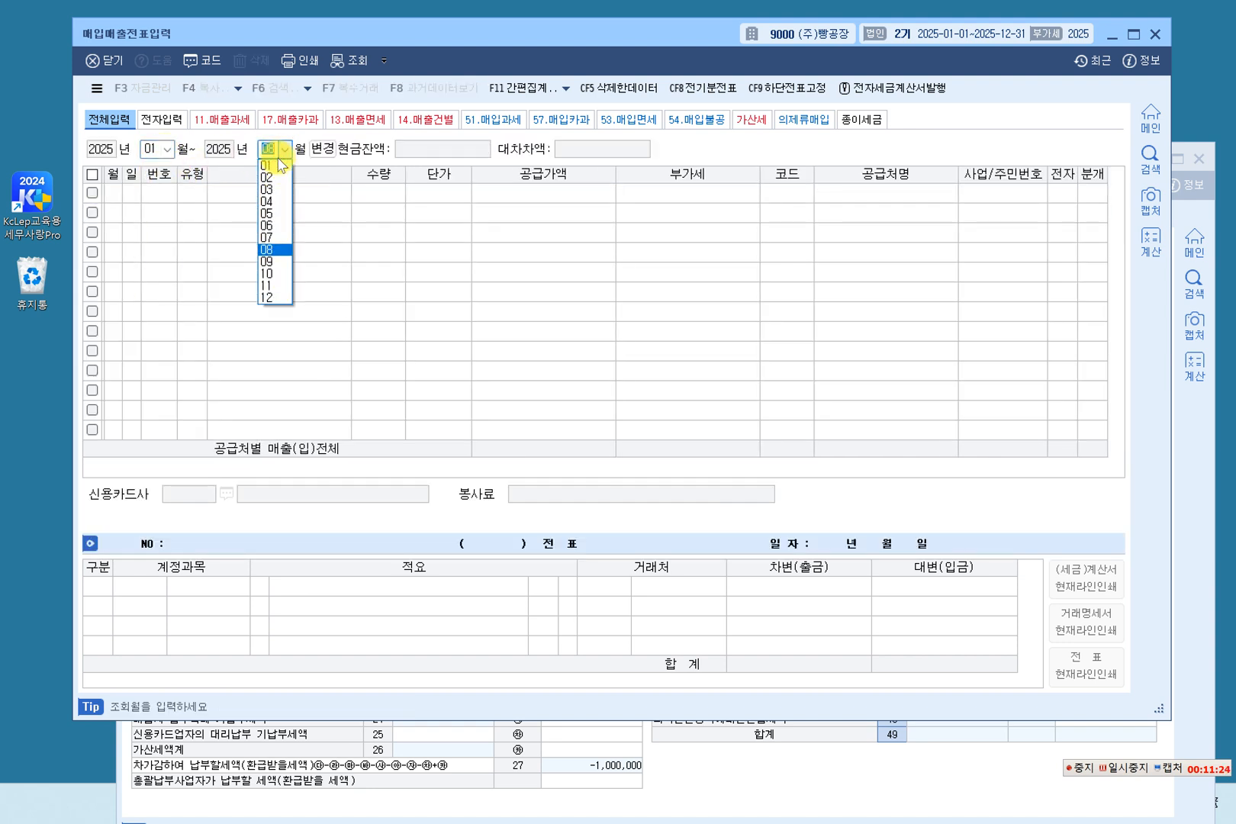
click(269, 300)
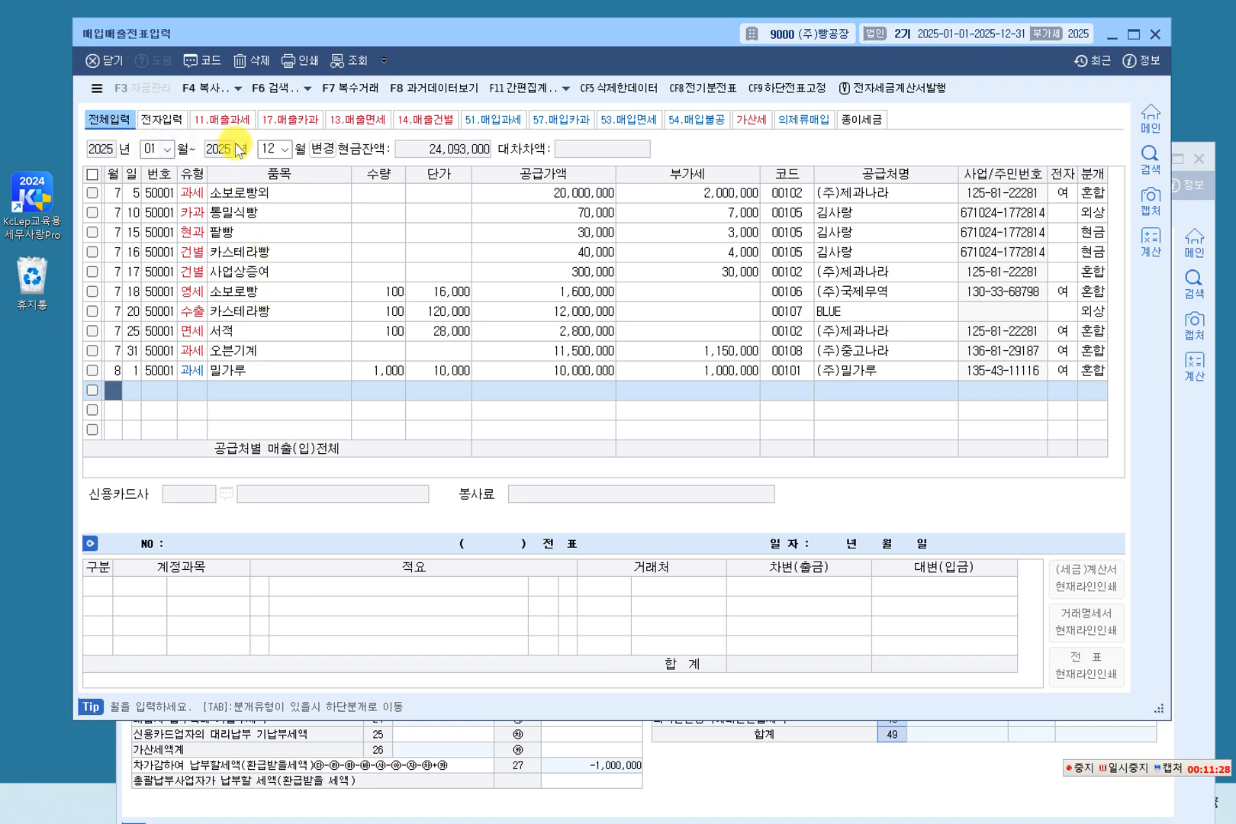
Look through the full-year voucher list row by row, from the July 5 sale to the August 1 밀가루 purchase.
click(266, 195)
click(266, 214)
click(266, 232)
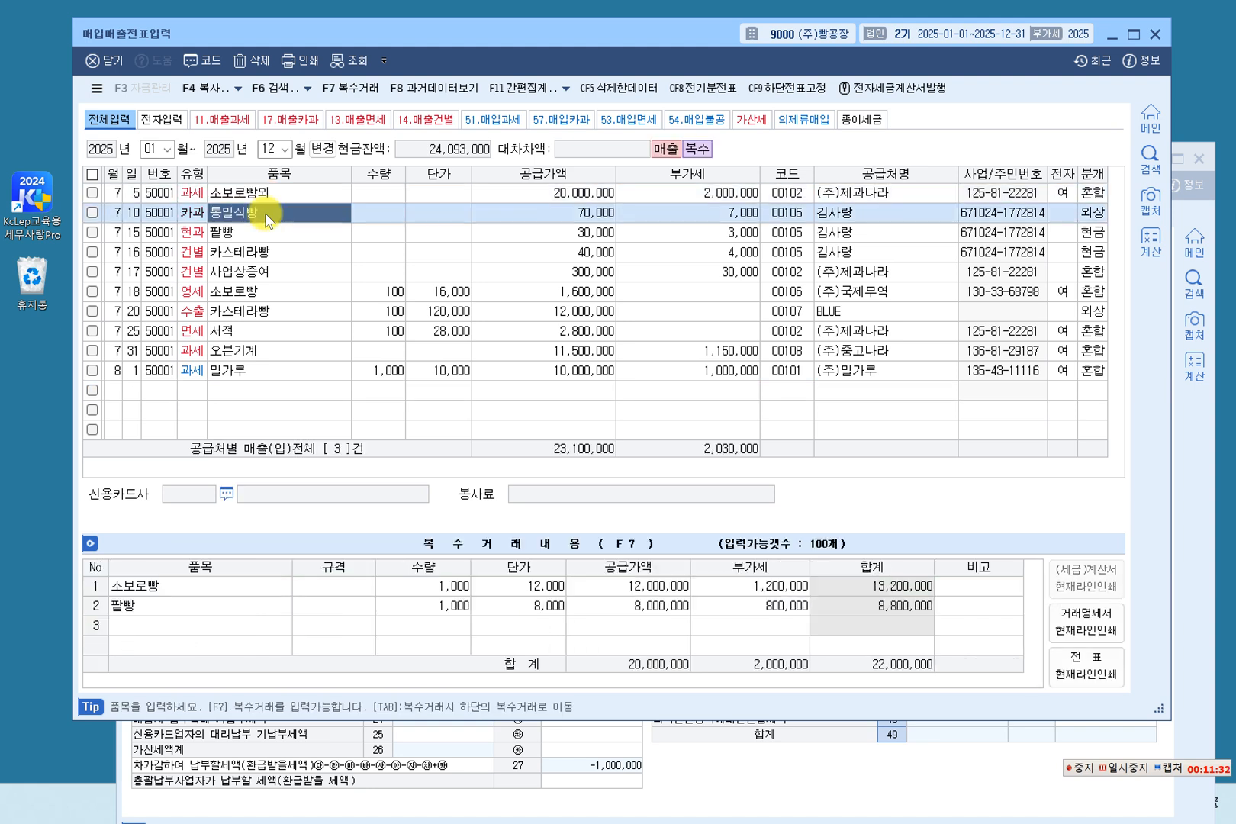
click(266, 246)
click(264, 268)
click(264, 287)
click(262, 309)
click(259, 330)
click(254, 351)
click(247, 371)
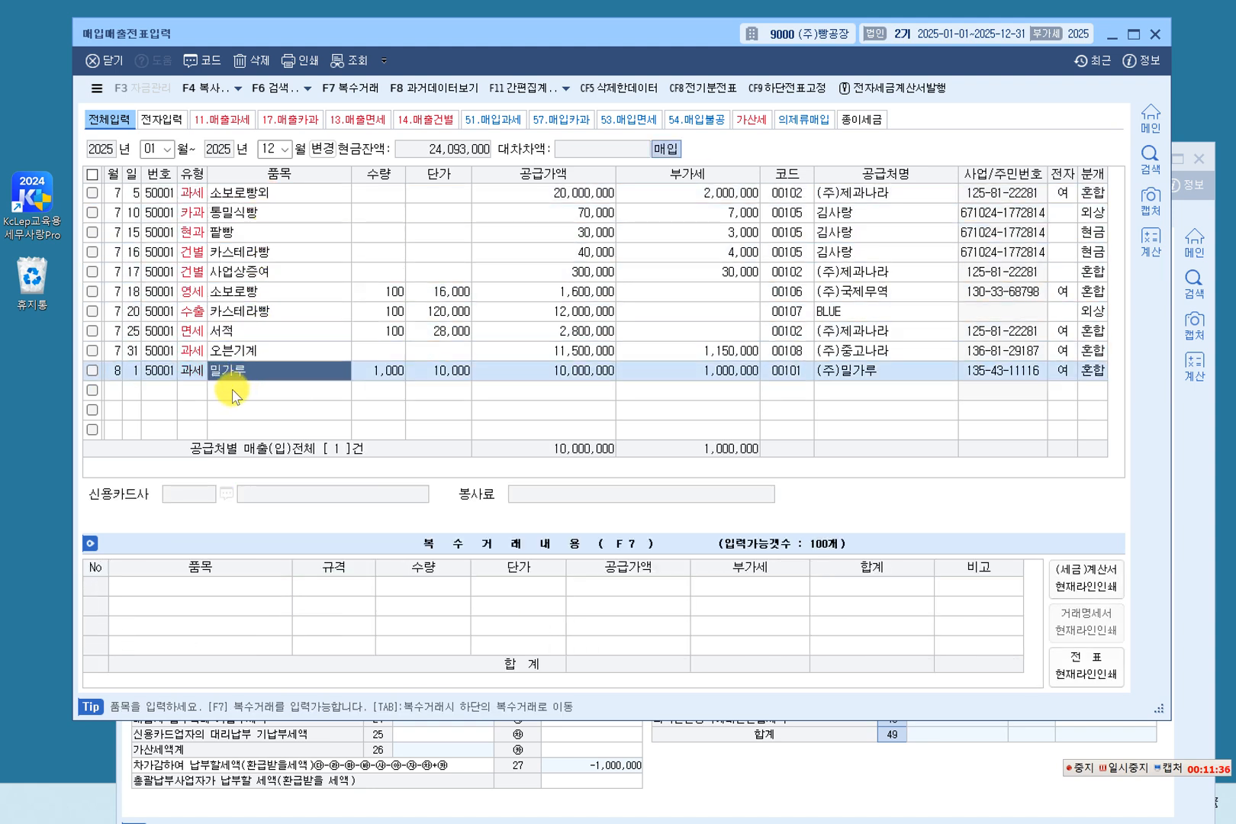
click(245, 390)
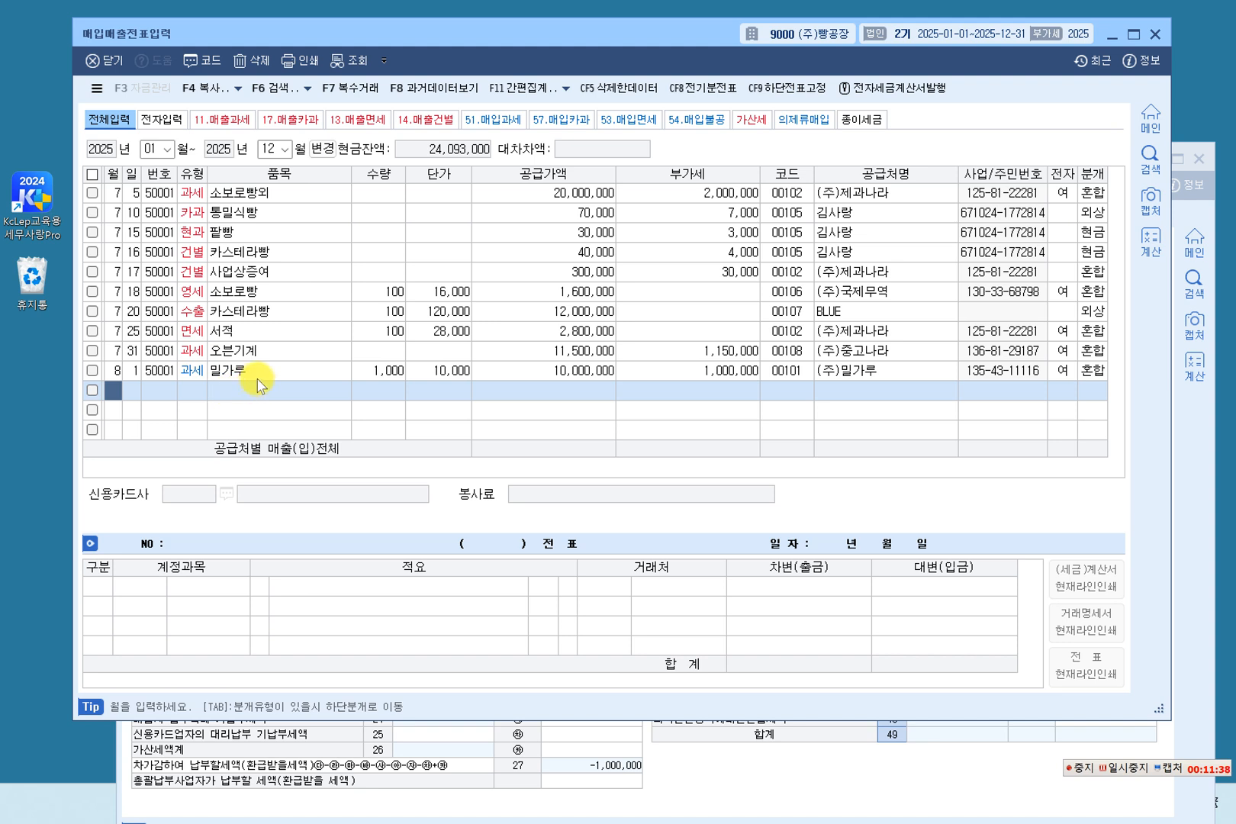
Examine the VAT types of the first three sales: 과세 소보로빵외, 카과 통밀식빵 and 현과 팥빵.
click(250, 195)
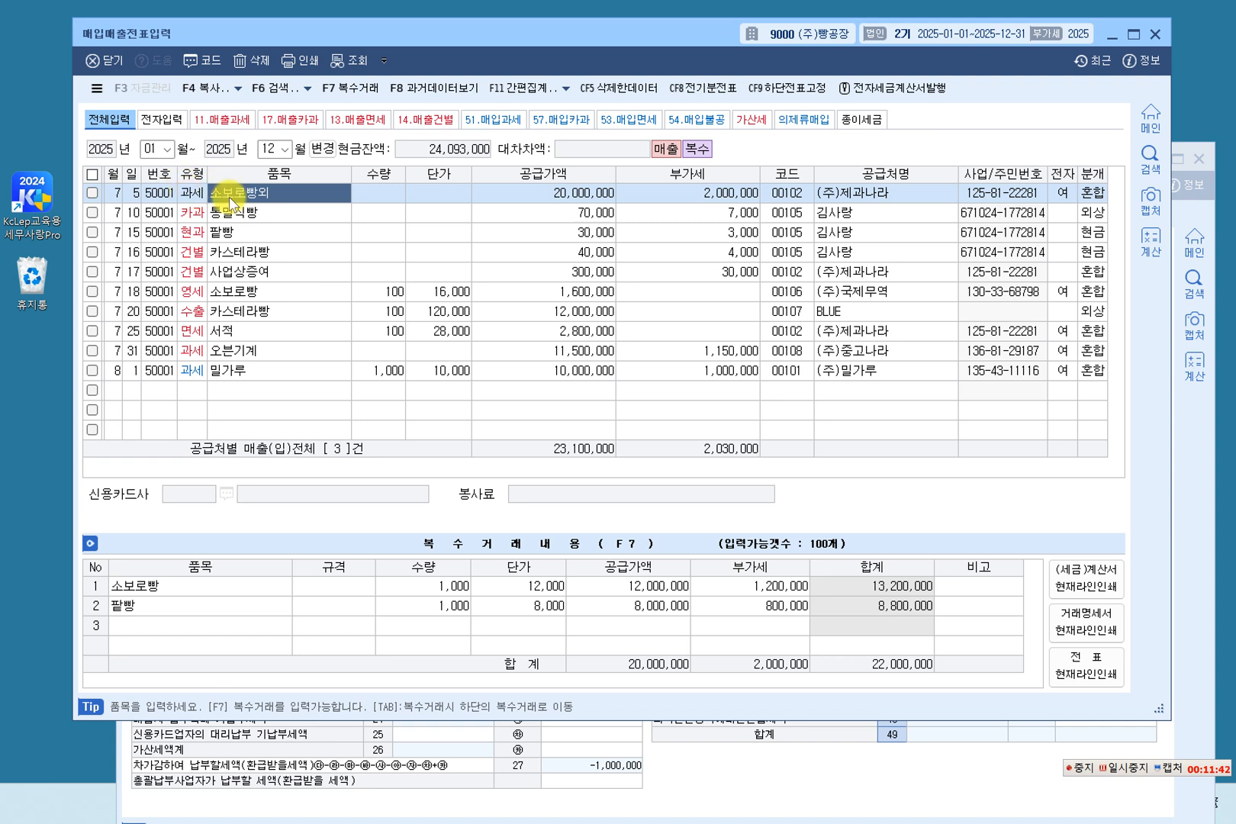
click(250, 212)
click(269, 192)
click(188, 194)
click(263, 199)
click(260, 214)
click(197, 215)
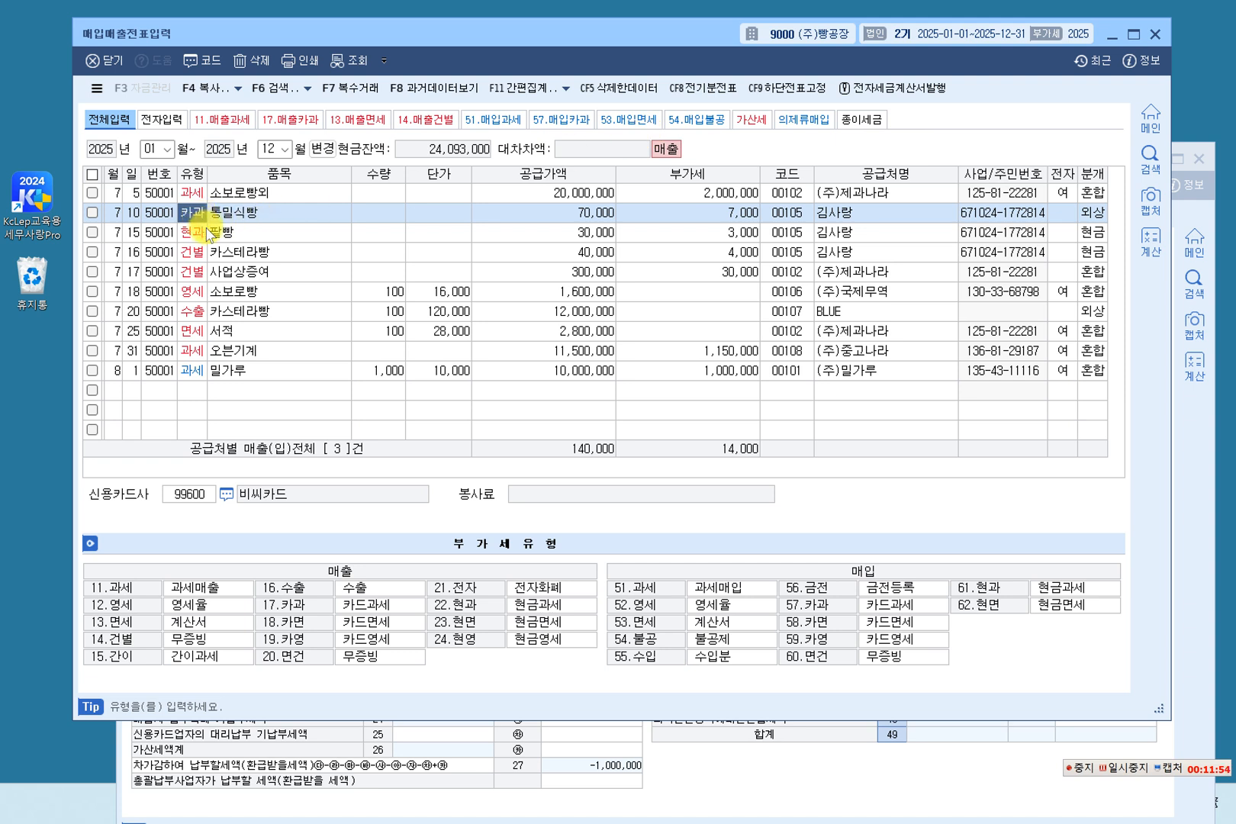
click(245, 215)
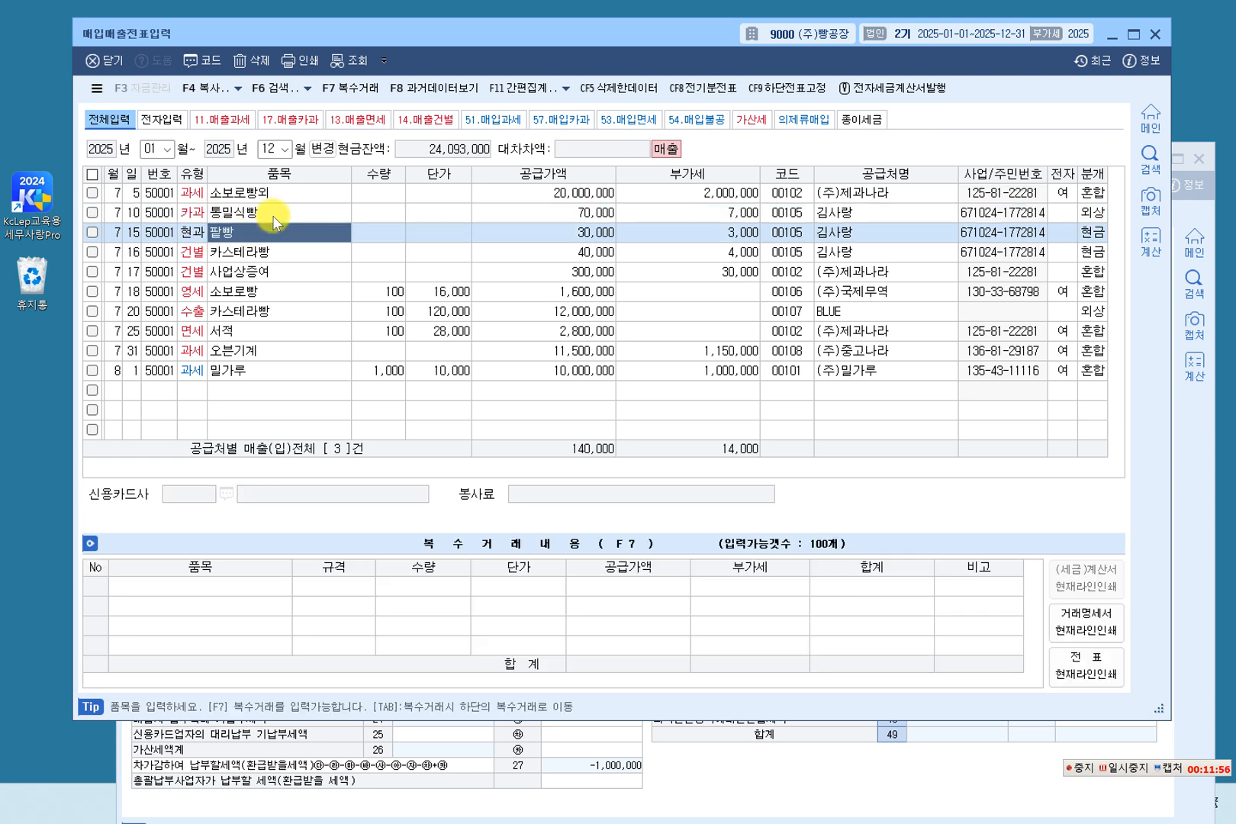
click(197, 232)
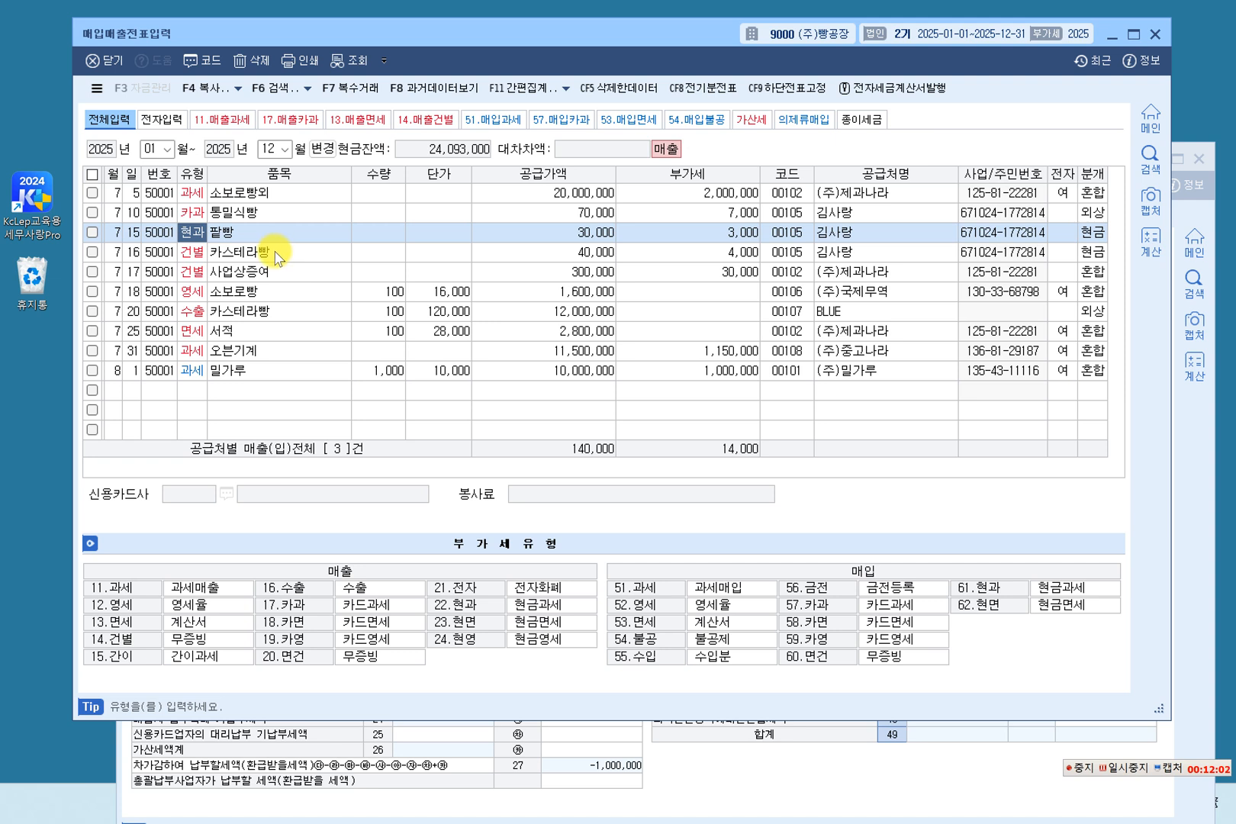
click(219, 235)
click(188, 240)
Compare the two 건별 vouchers, 카스테라빵 and 사업상증여, and display the journal entry of the 사업상증여 voucher.
click(224, 253)
click(230, 271)
click(247, 254)
click(254, 272)
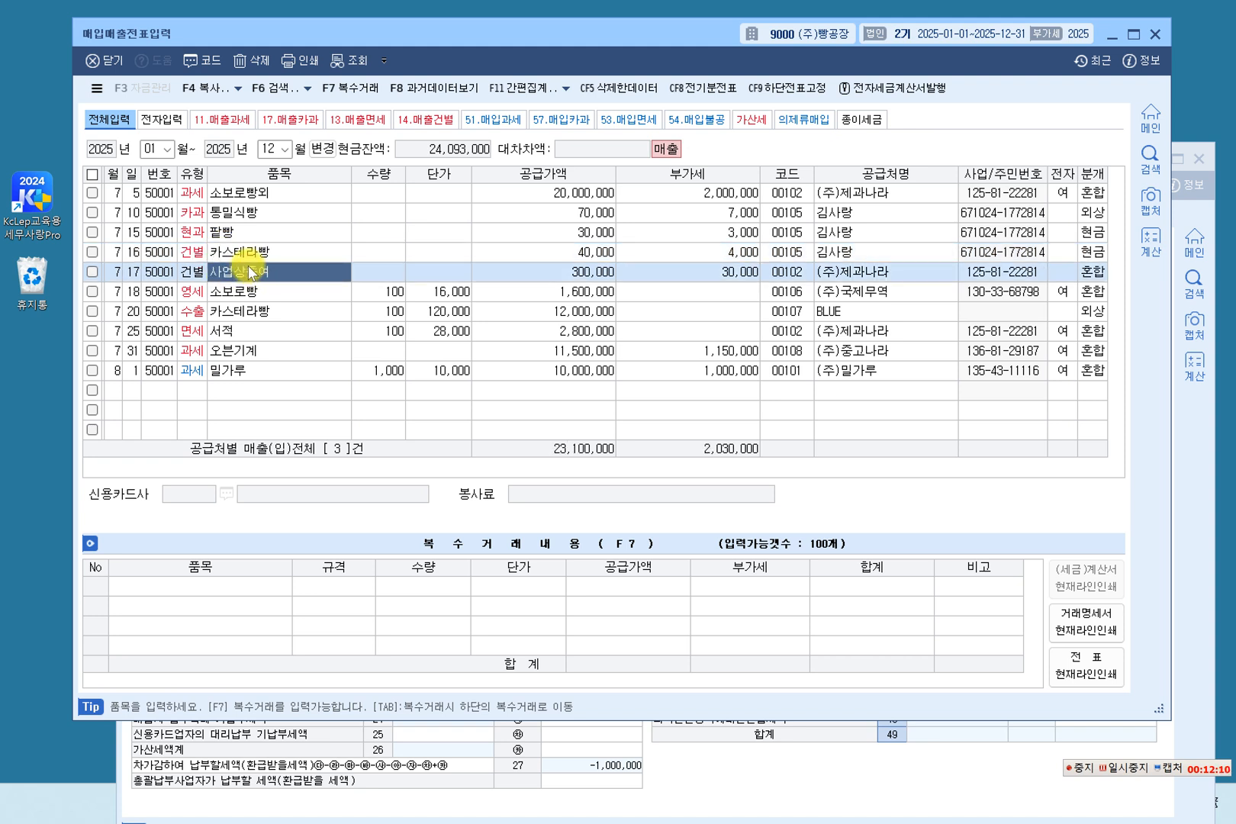
key(Up)
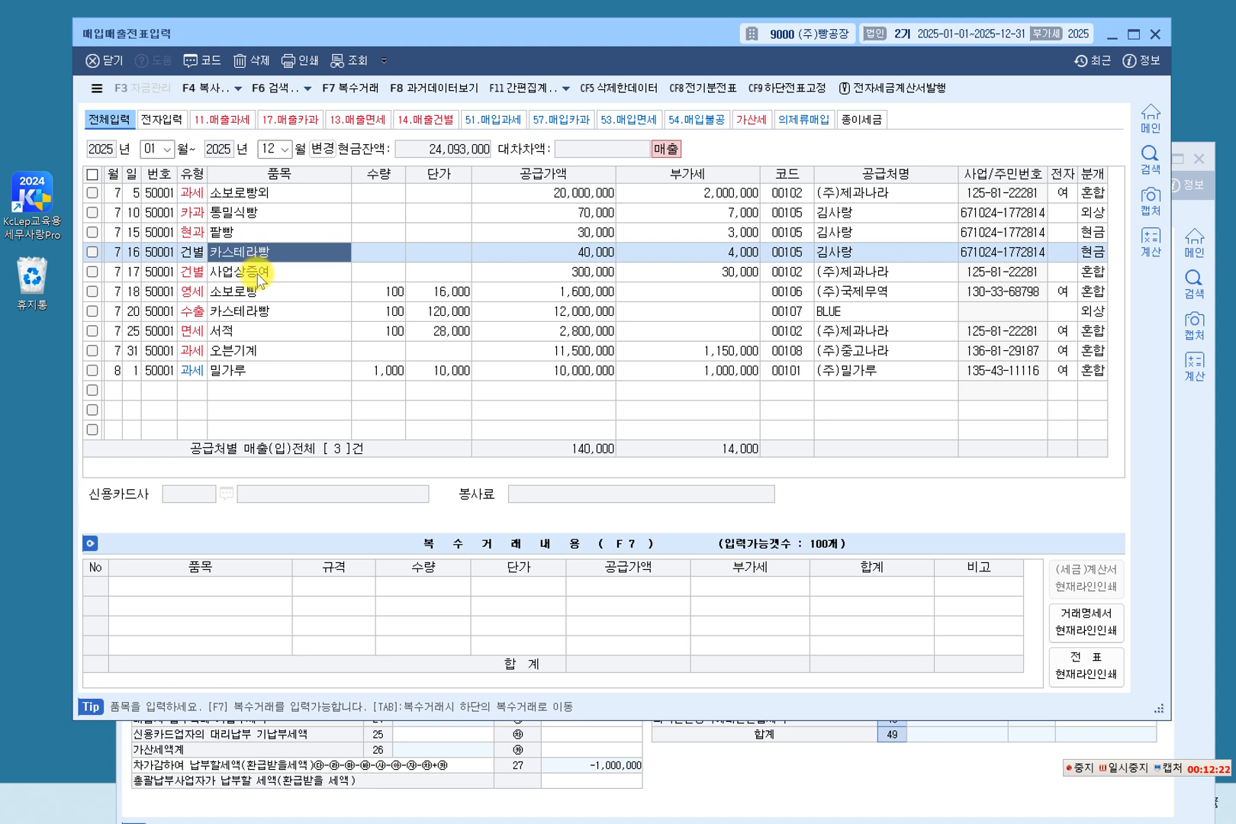
click(259, 276)
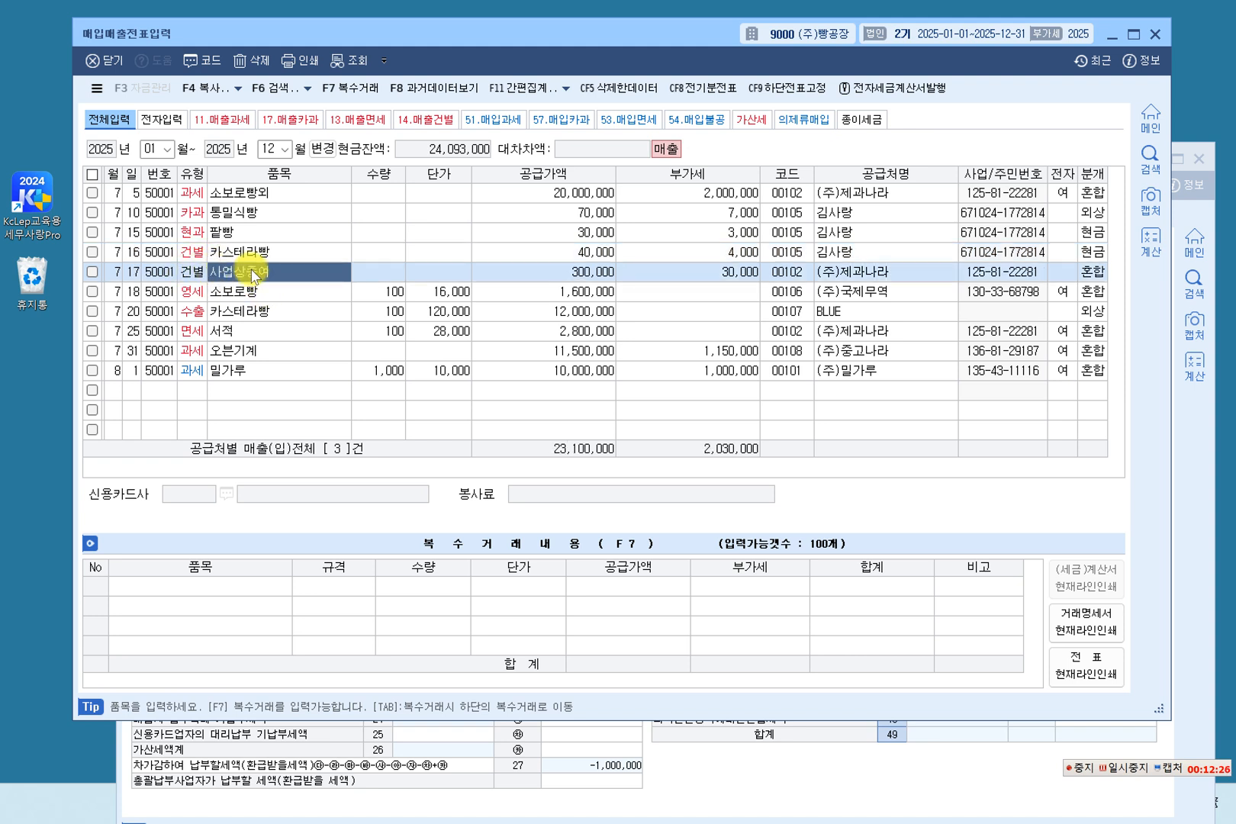
click(589, 273)
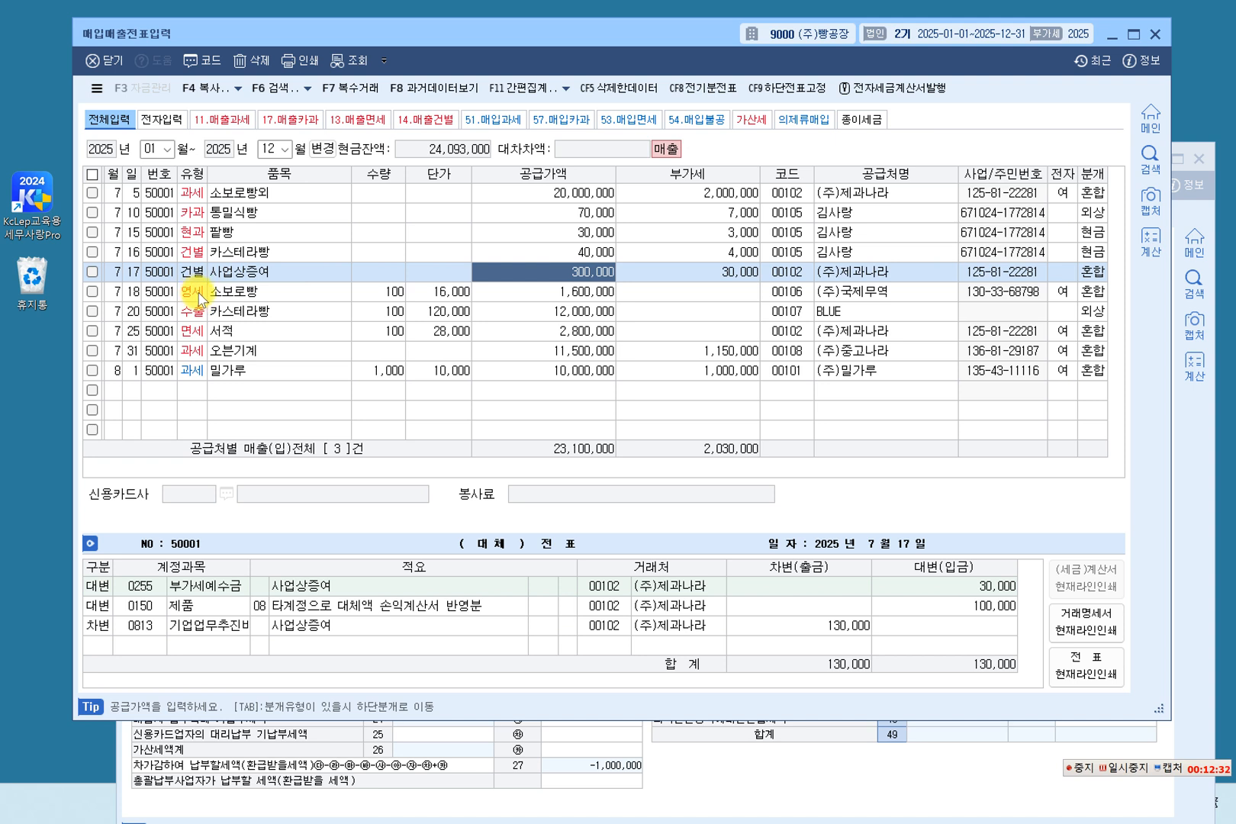
Examine the 영세, 수출 and 면세 sales of July 18 to 25, and display the journal entry of the July 31 오븐기계 sale.
click(265, 300)
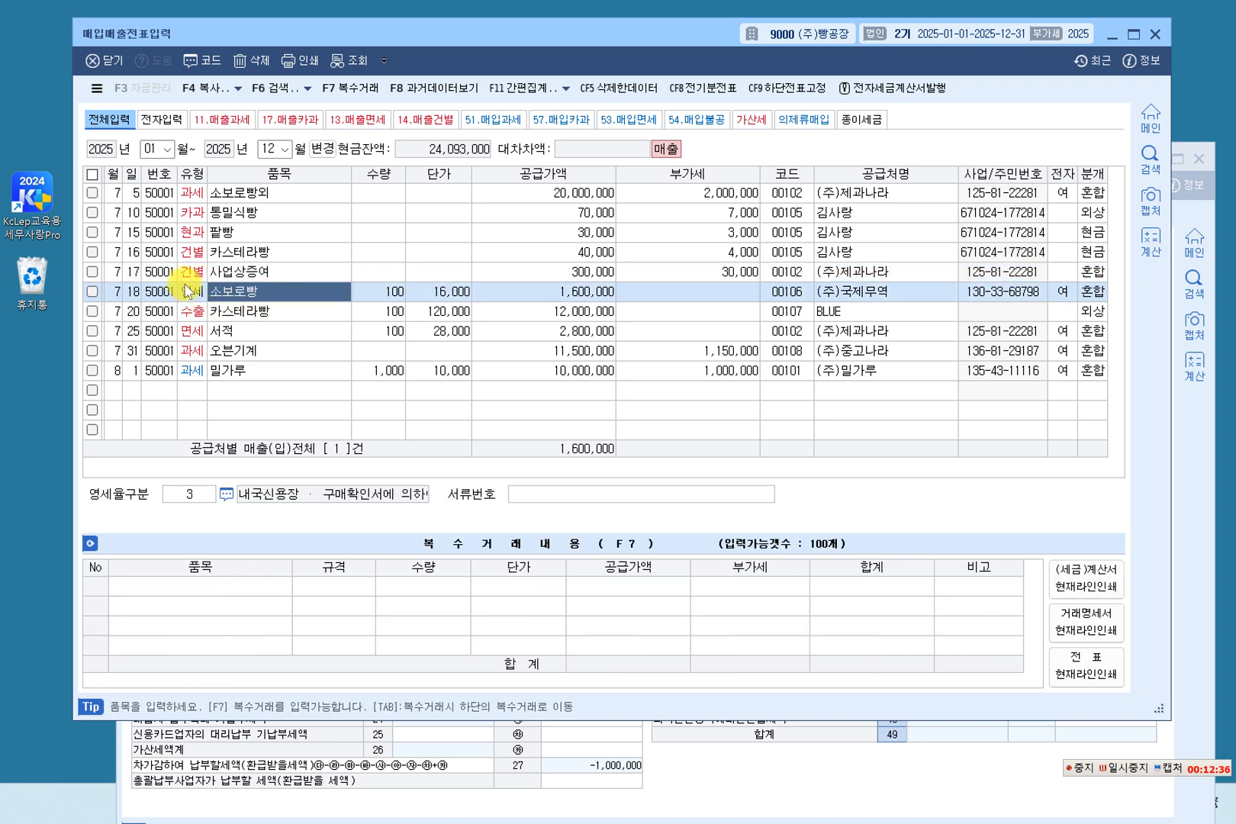
click(254, 313)
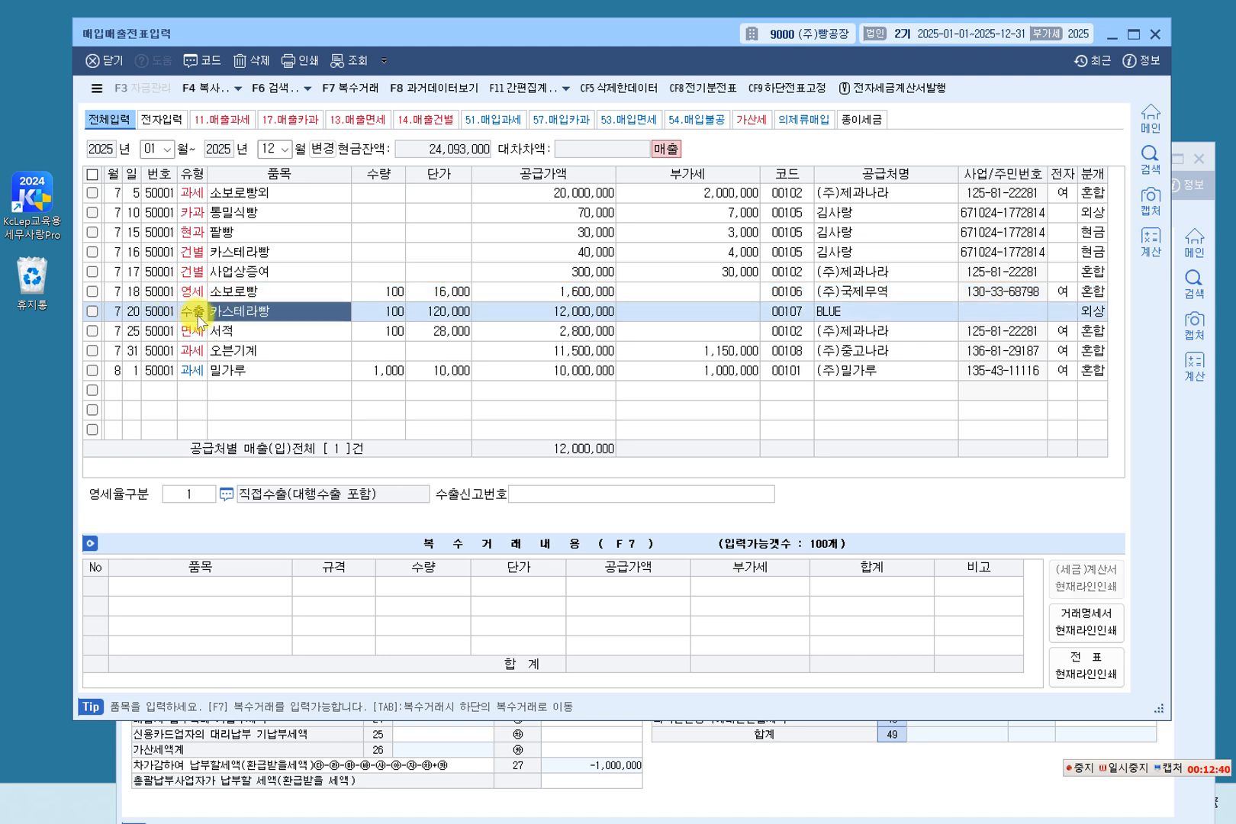
click(244, 333)
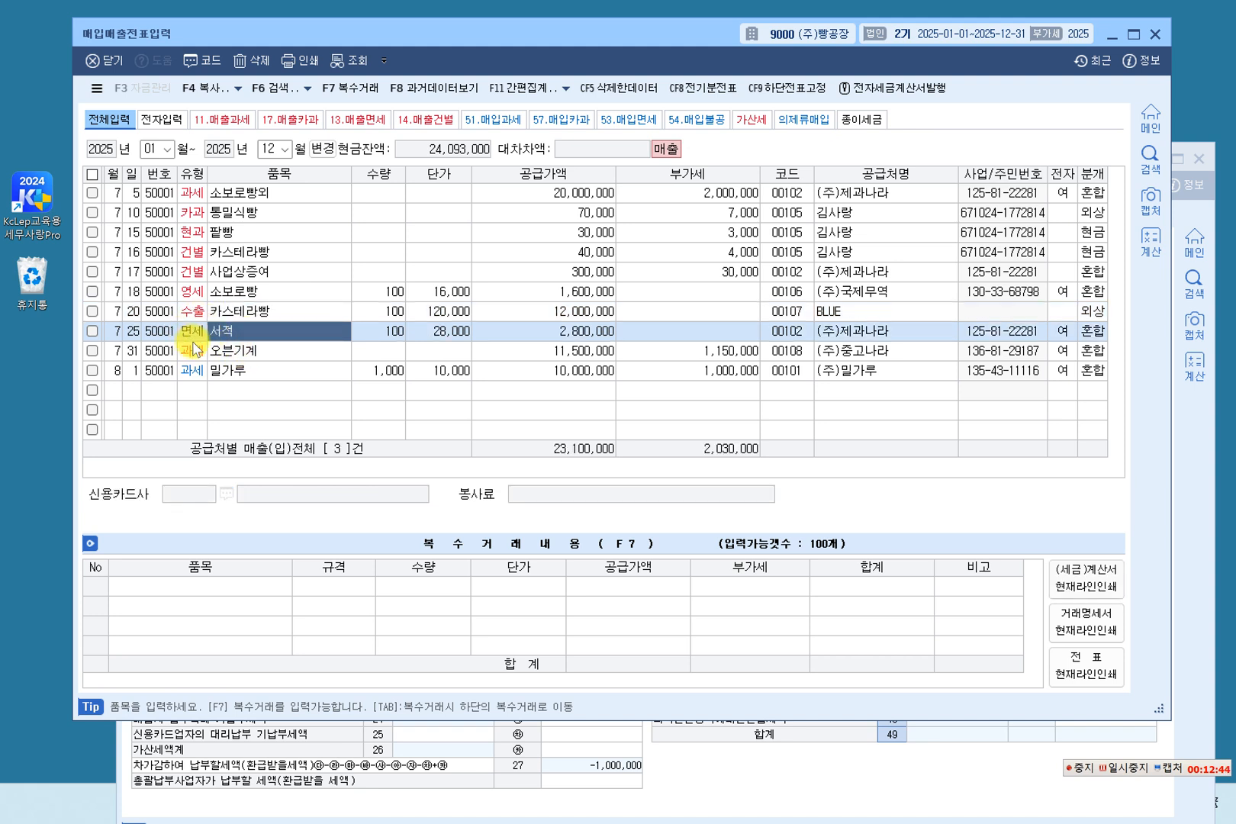
click(243, 352)
click(1092, 352)
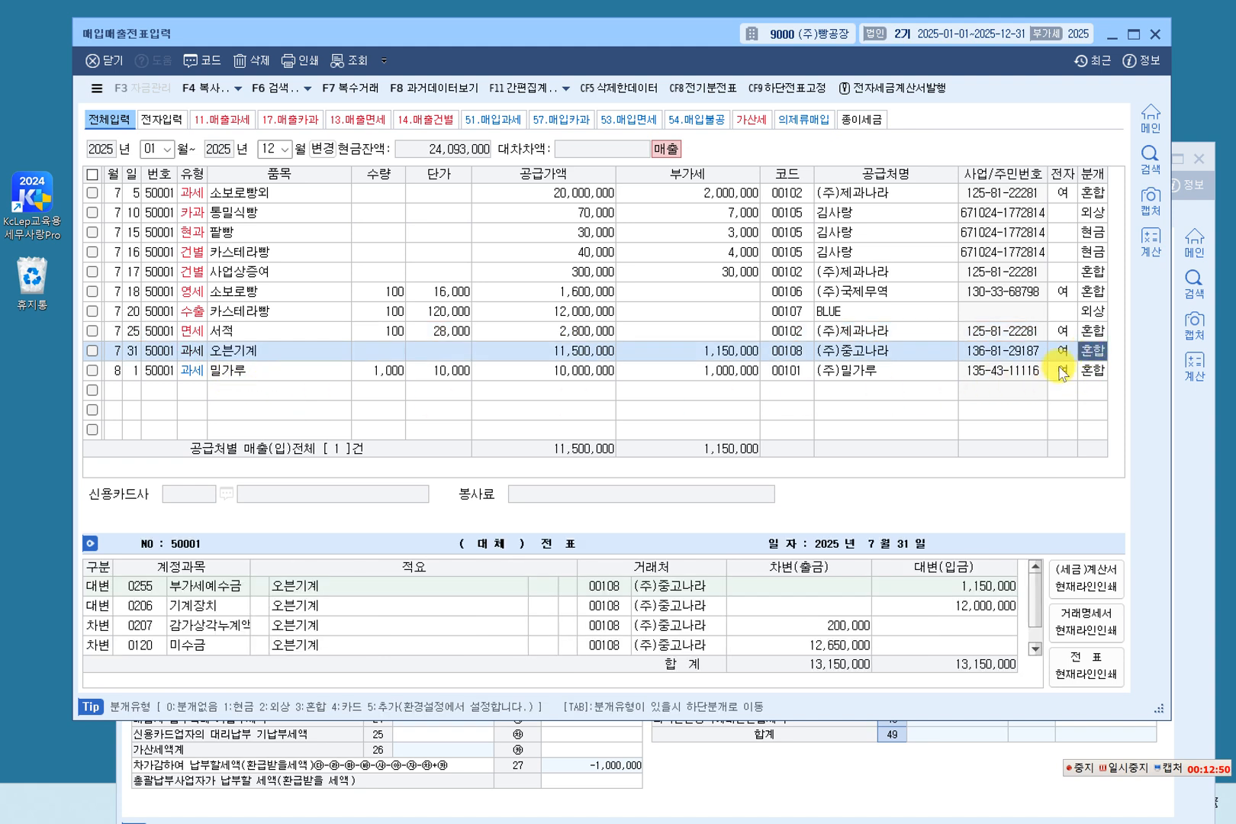
Compare the July 25 서적 sale with the July 31 오븐기계 sale, and display the journal entry of the 오븐기계 sale.
click(258, 355)
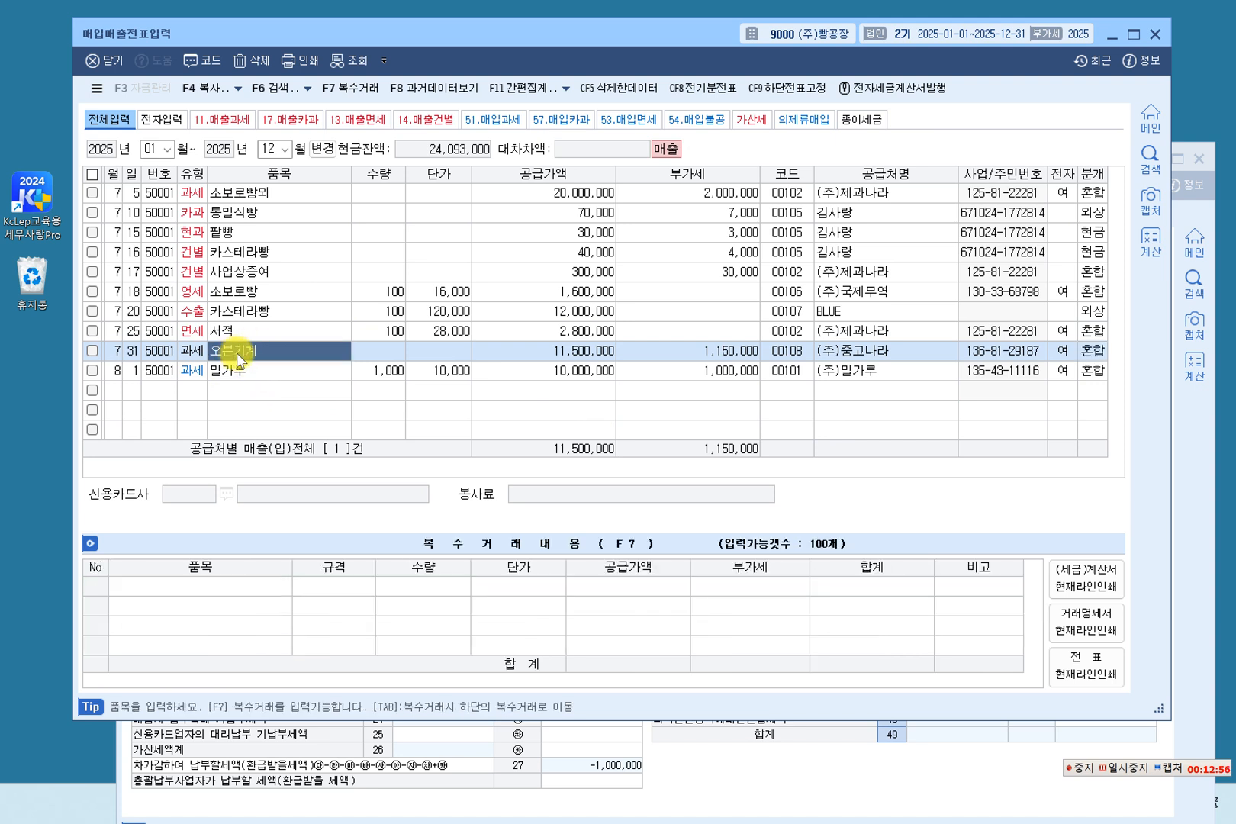
click(258, 328)
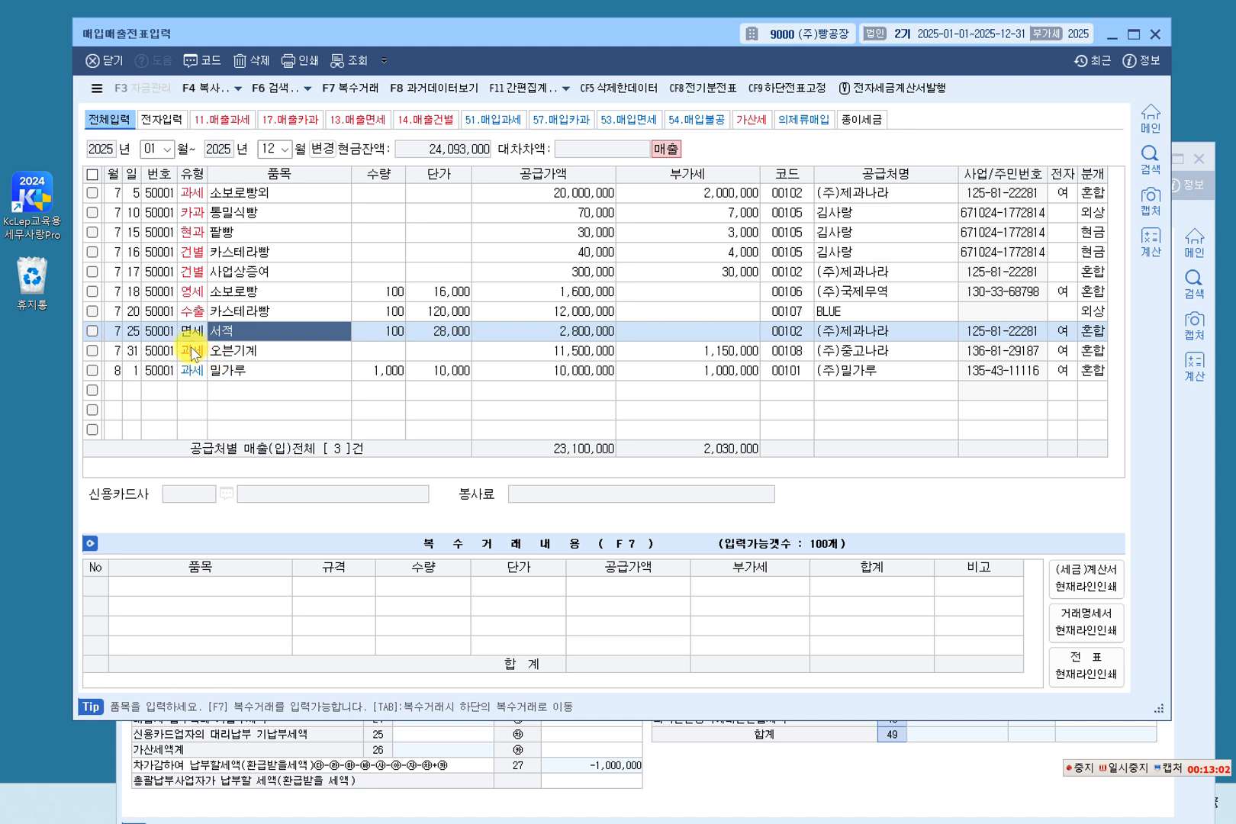
click(246, 352)
click(256, 330)
click(251, 351)
click(1092, 351)
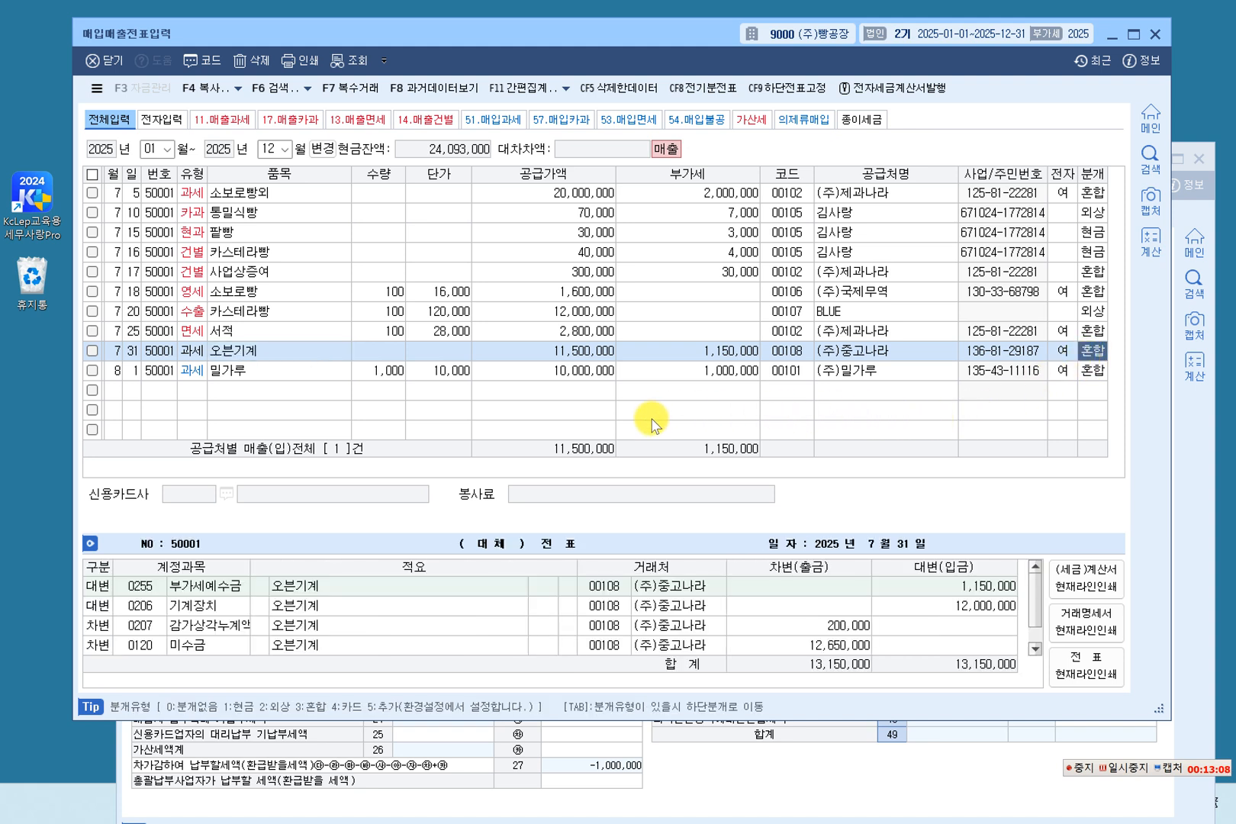
Examine the 기계장치 credit and 감가상각누계액 debit lines in the journal entry of the 오븐기계 sale.
click(668, 604)
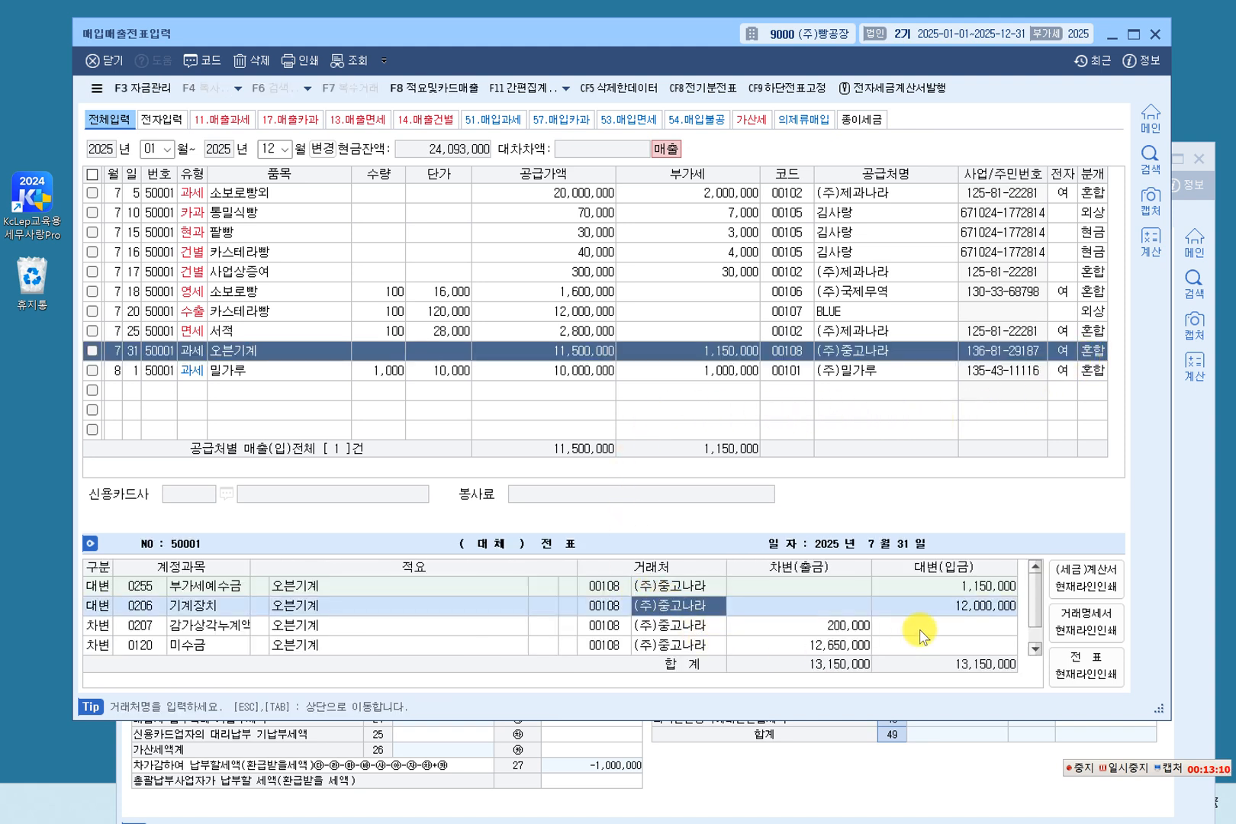
click(951, 606)
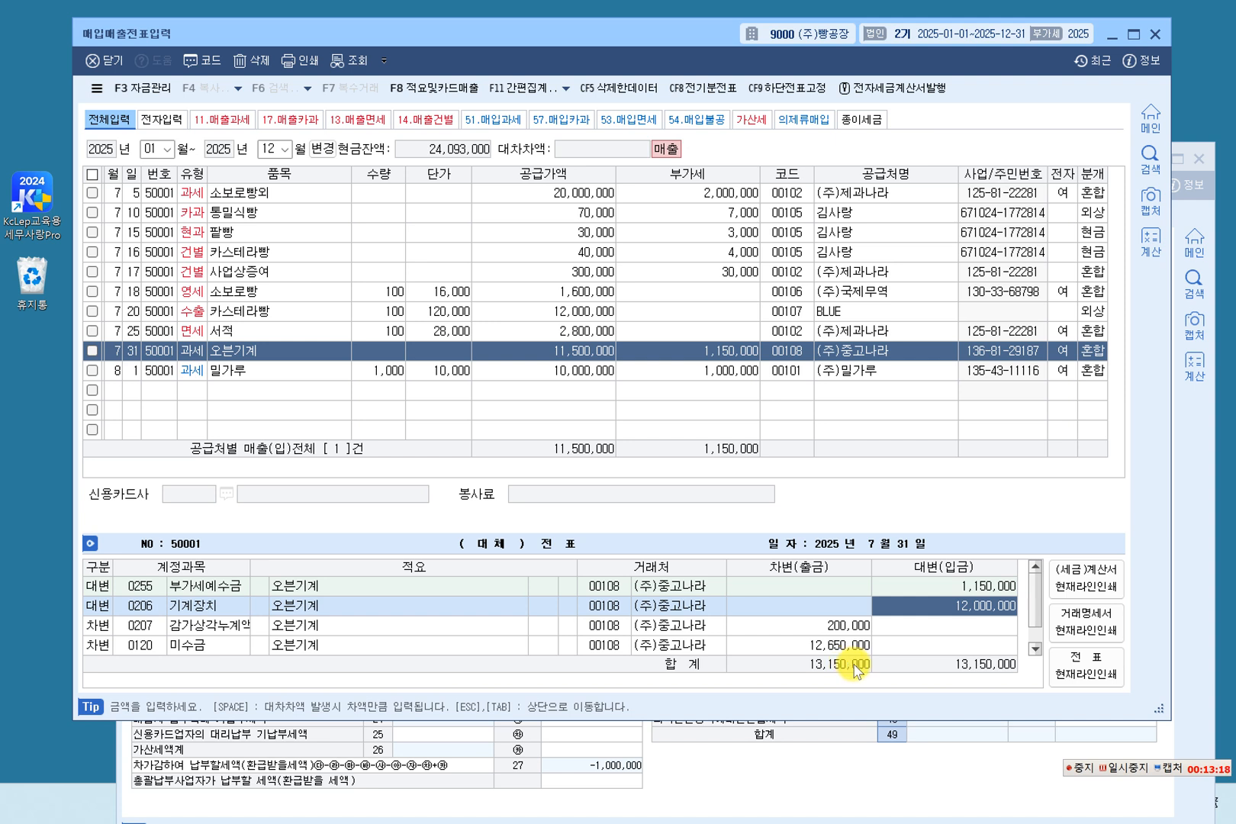
click(845, 627)
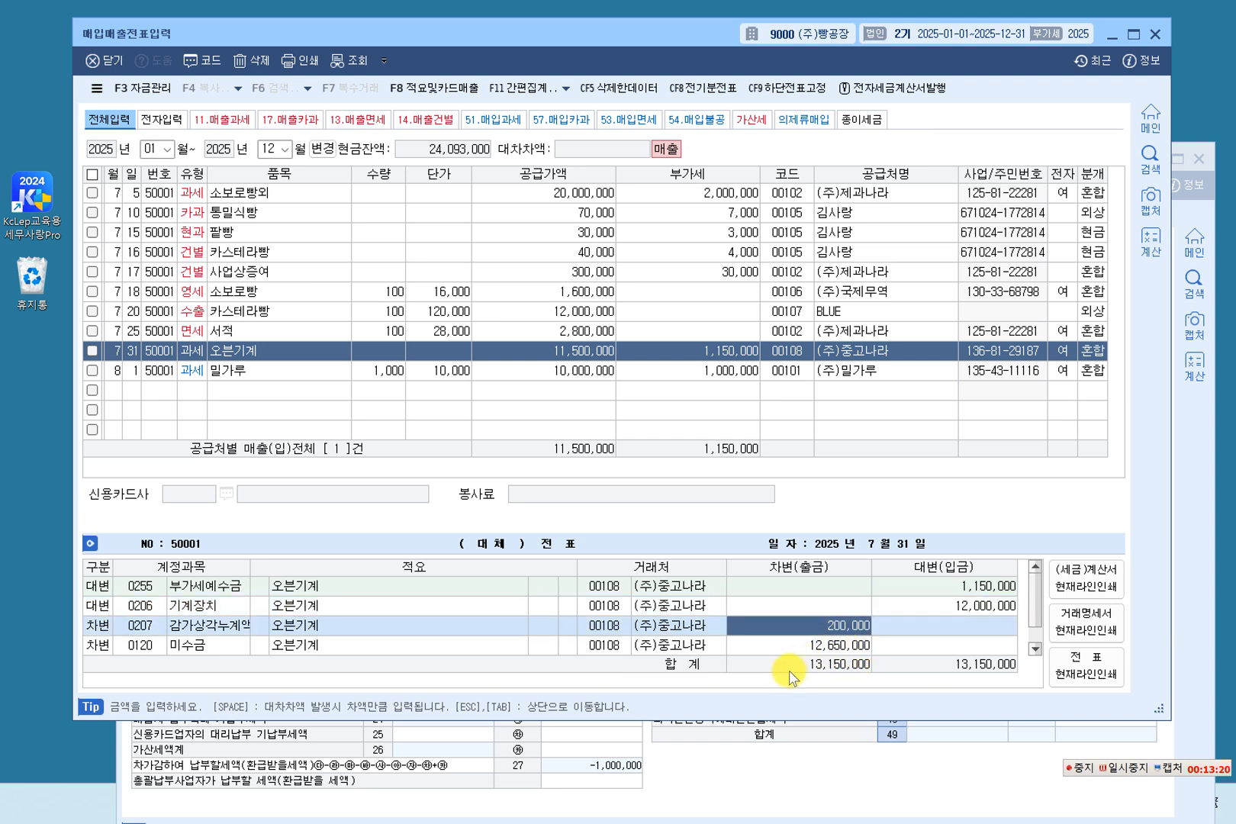
Review the 팥빵, 사업상증여, 서적 and 오븐기계 sales in the voucher list.
click(295, 352)
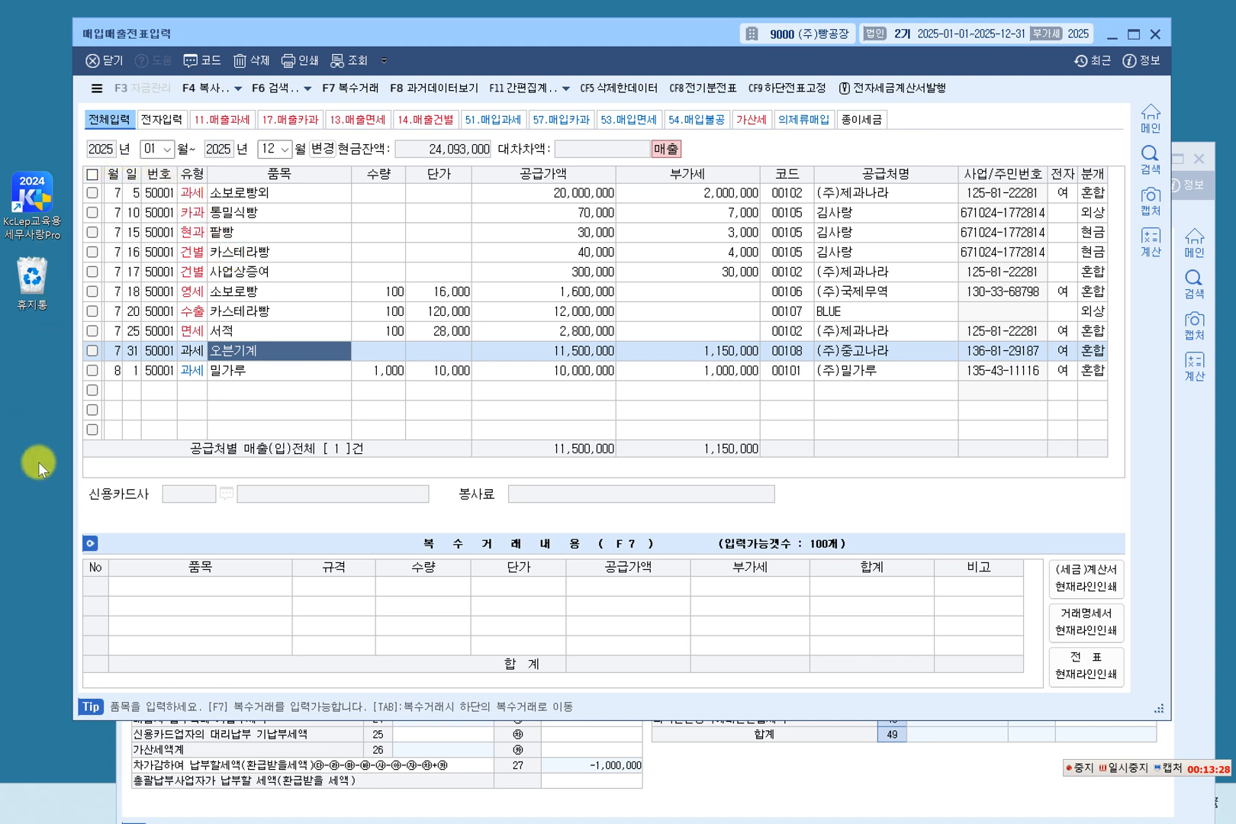
click(302, 232)
click(304, 271)
click(303, 331)
click(303, 351)
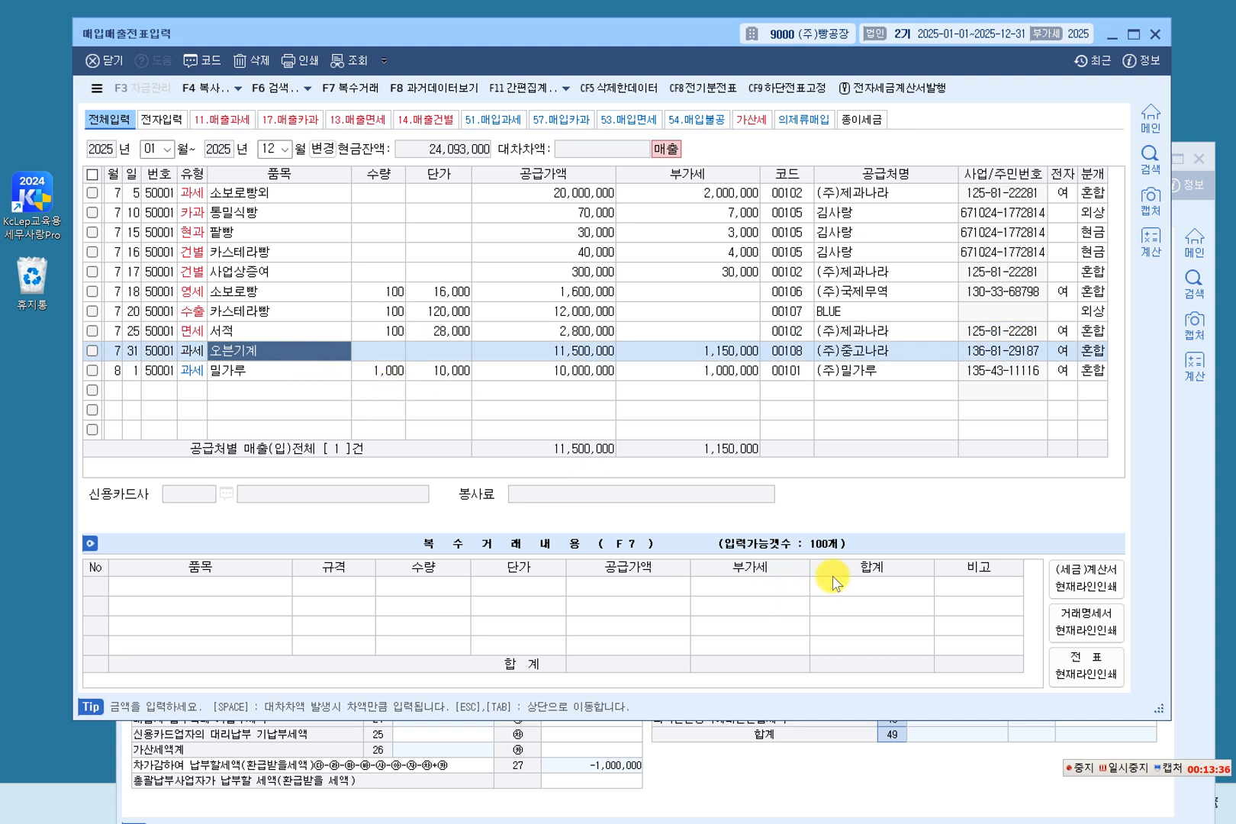
Place the VAT return beside the voucher list and load it for July 1 to September 30, 2025.
click(1172, 543)
drag(639, 163, 1161, 41)
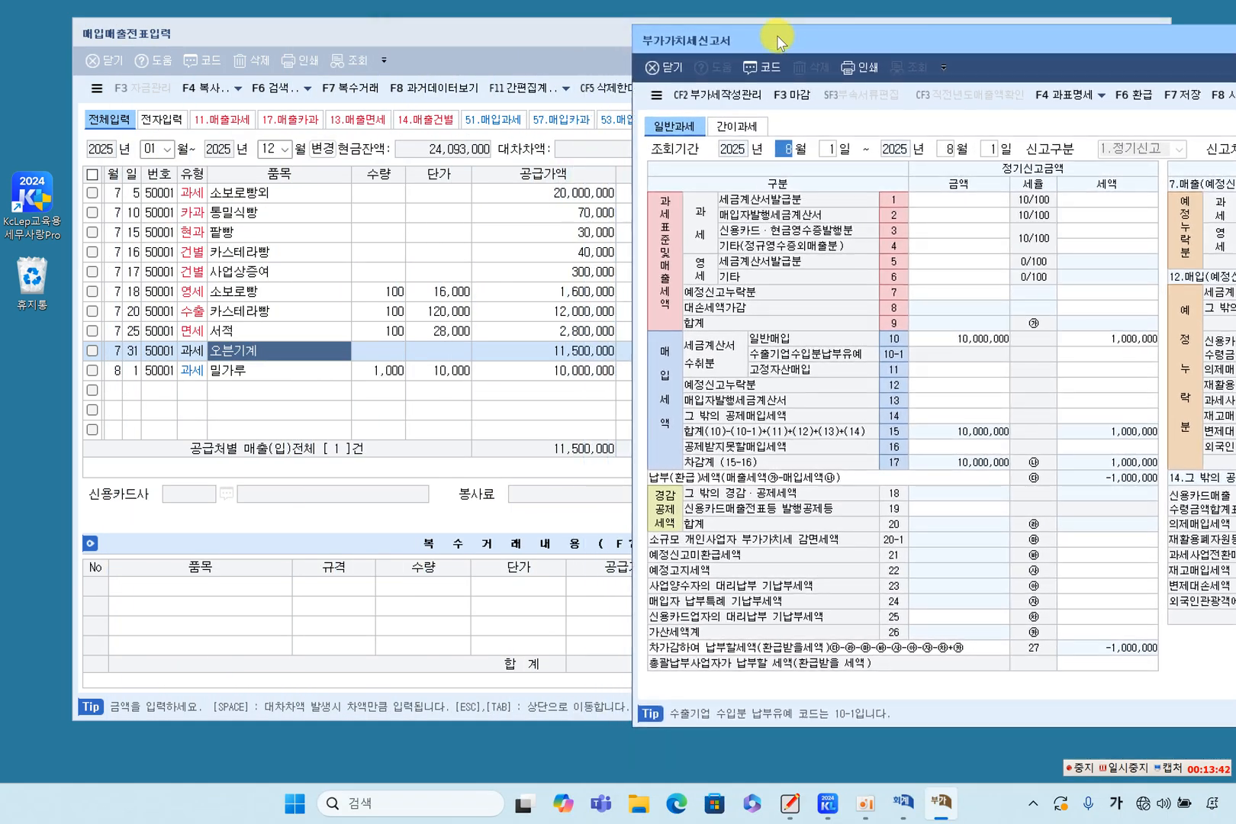
drag(535, 23, 442, 40)
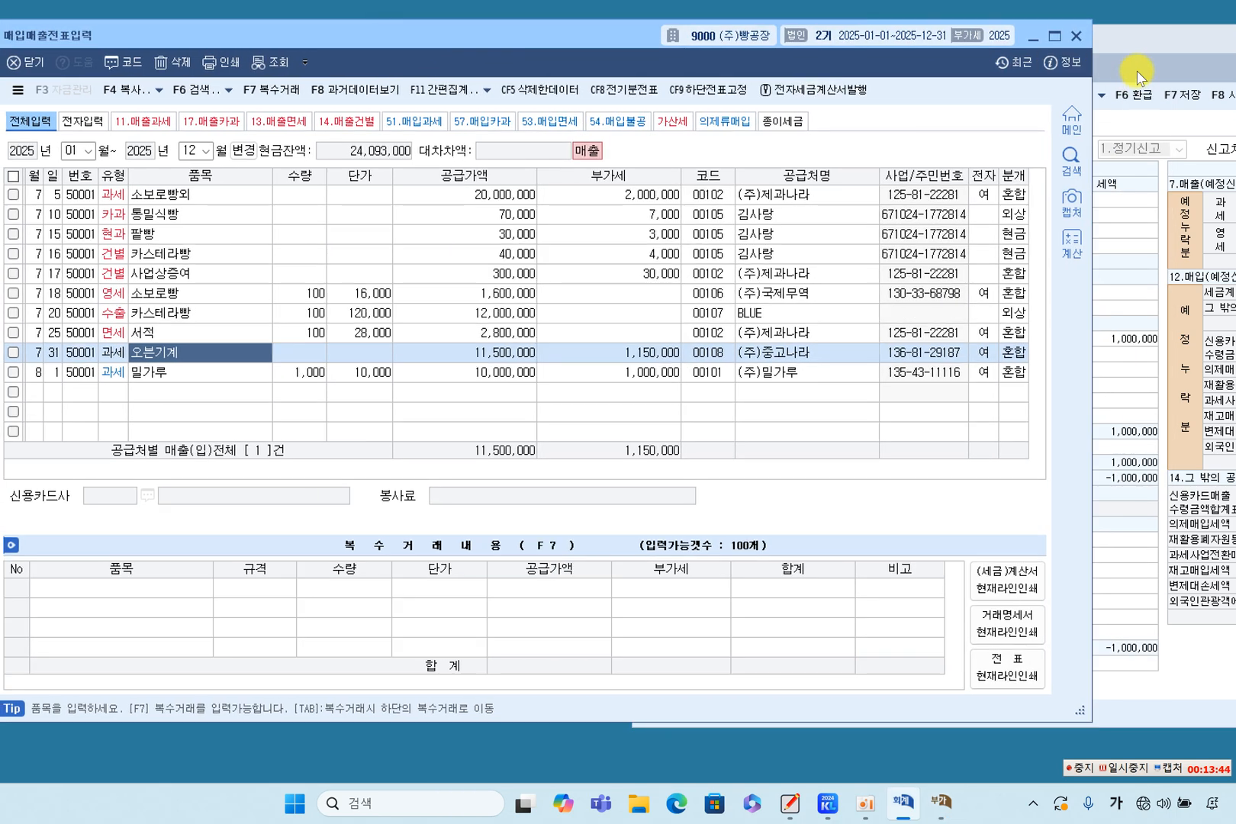
click(1151, 45)
drag(893, 44, 809, 48)
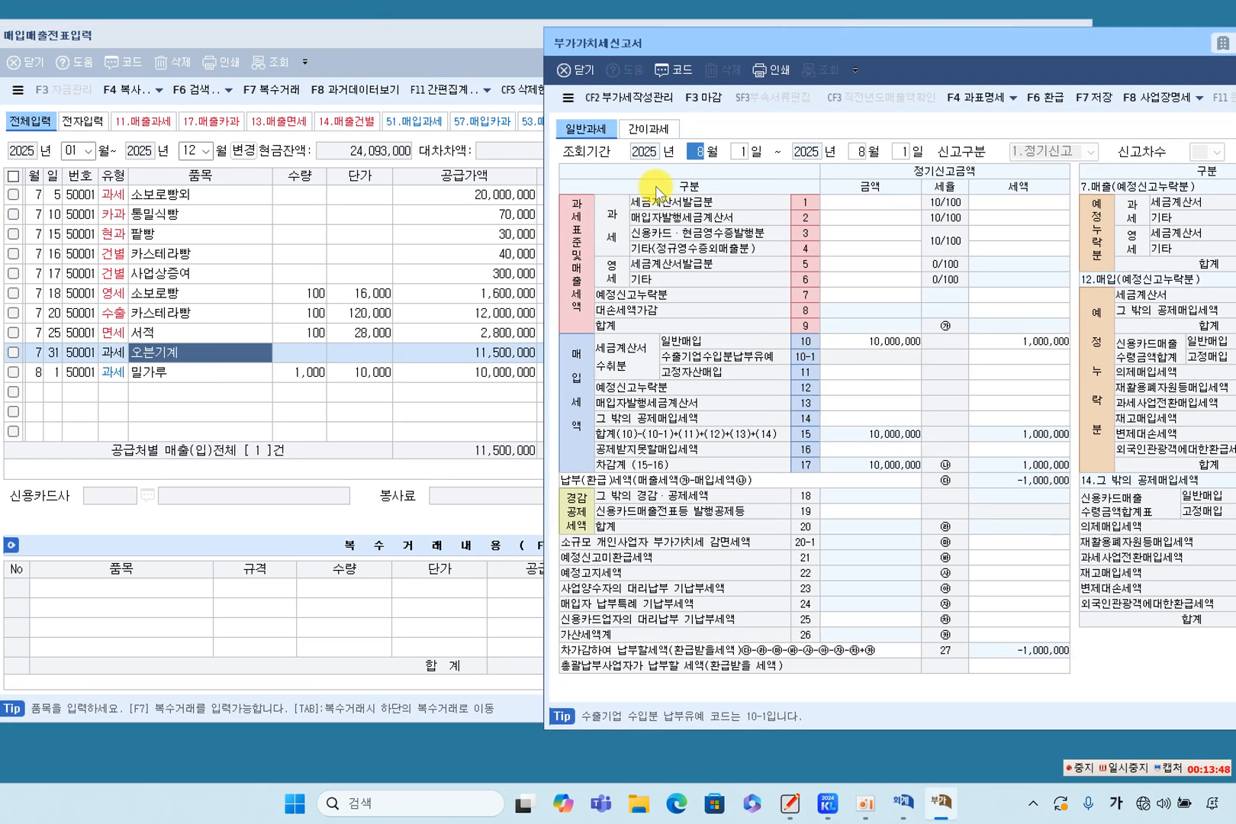
click(869, 202)
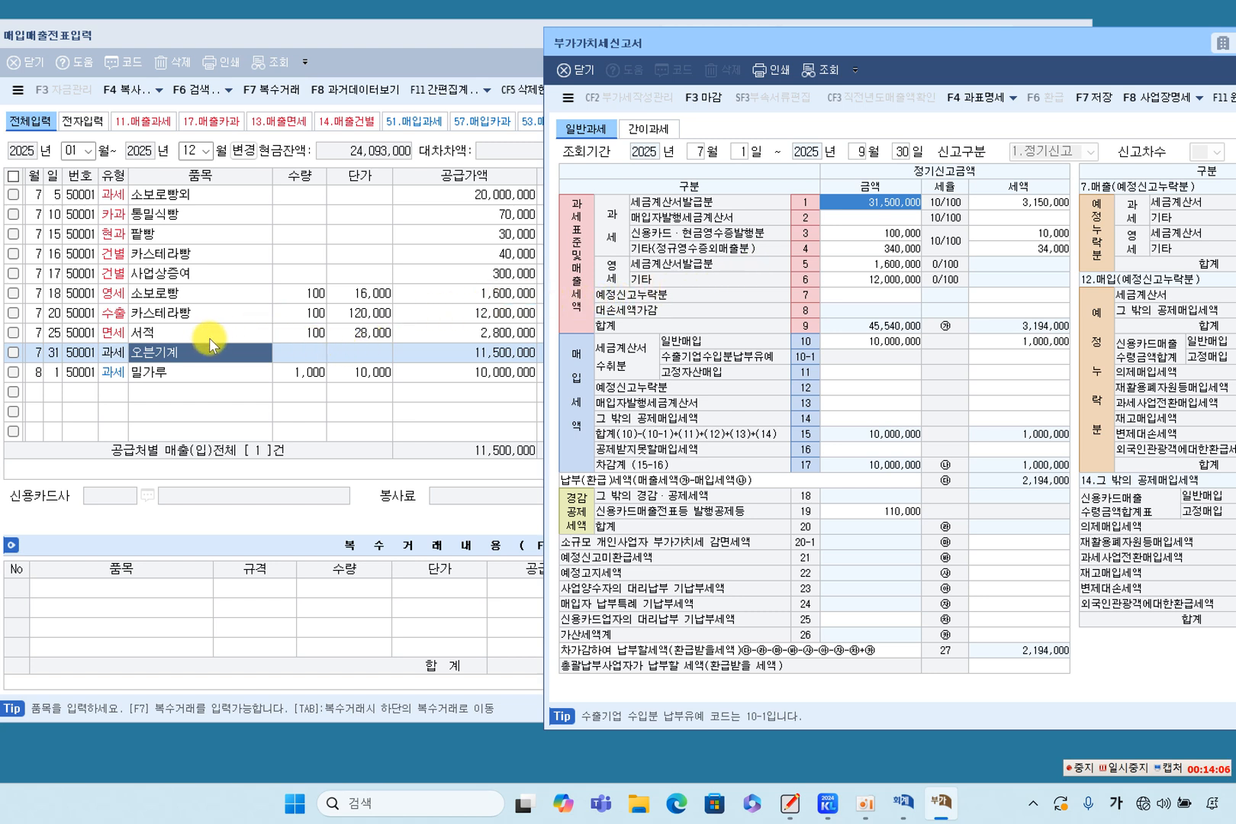
Compare the supply values of the taxable 소보로빵외 and 오븐기계 sales with line 1 of the VAT return.
click(496, 353)
click(488, 372)
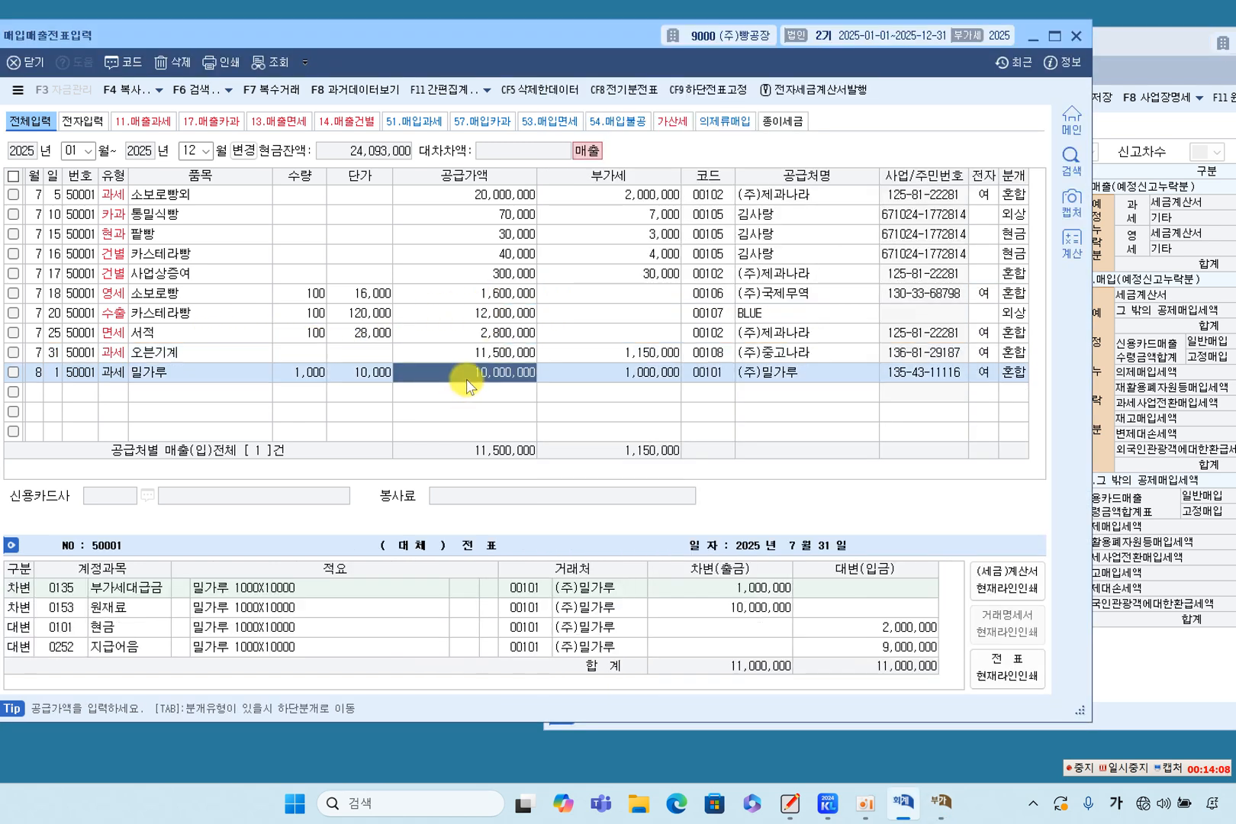
click(498, 355)
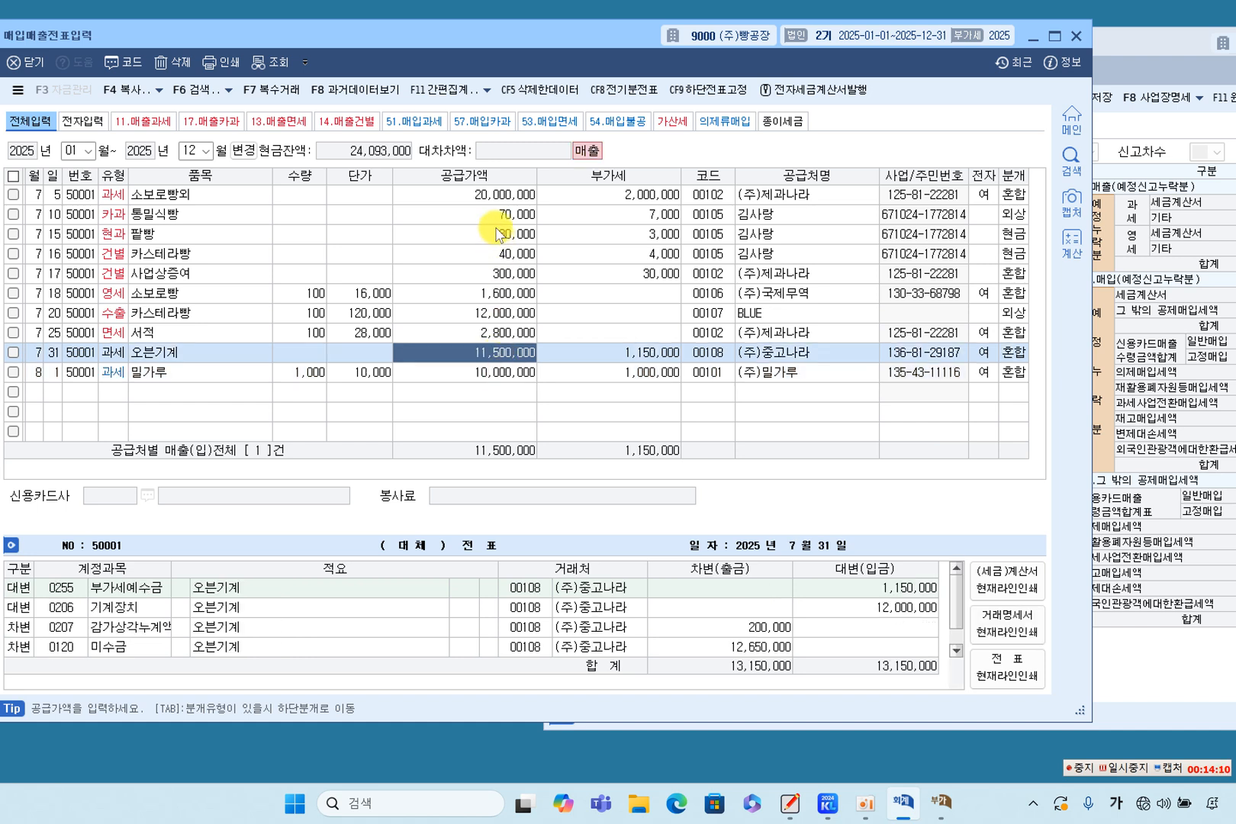
click(499, 196)
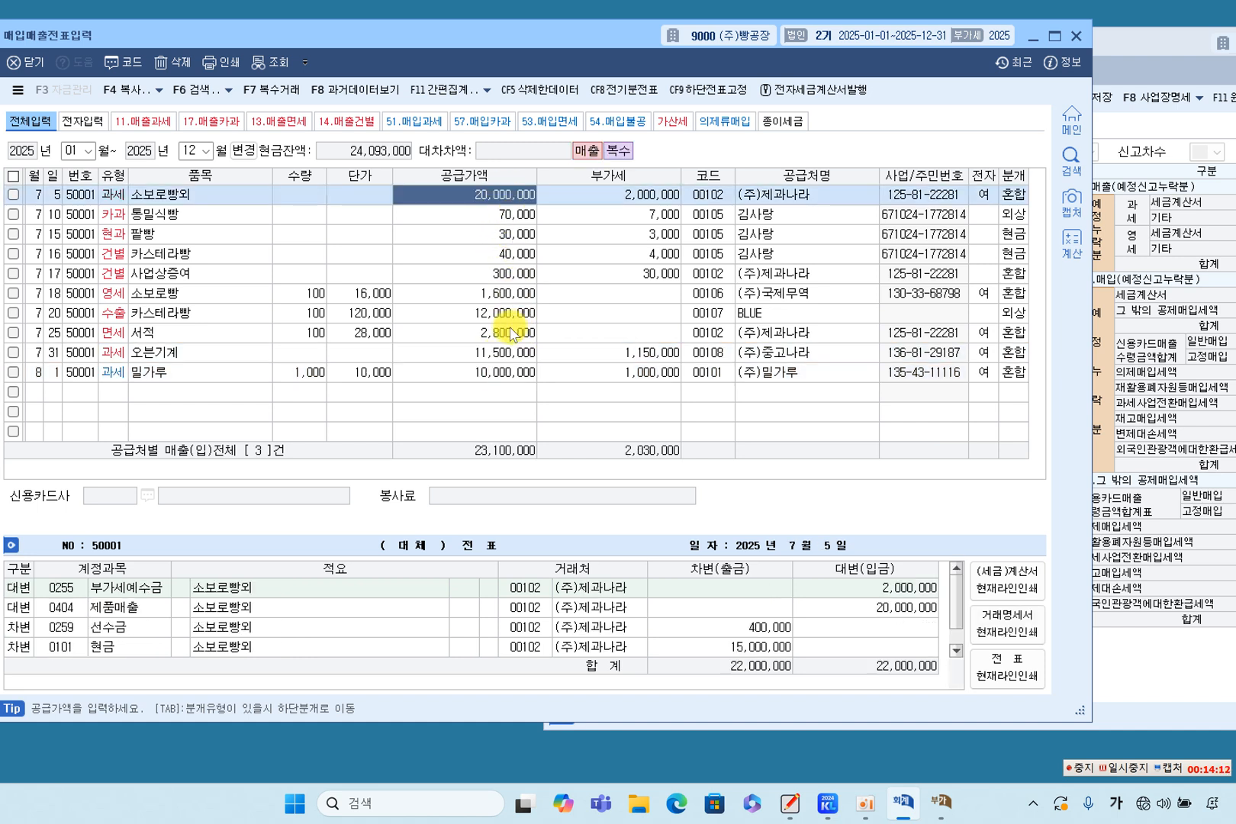
click(503, 354)
click(1135, 307)
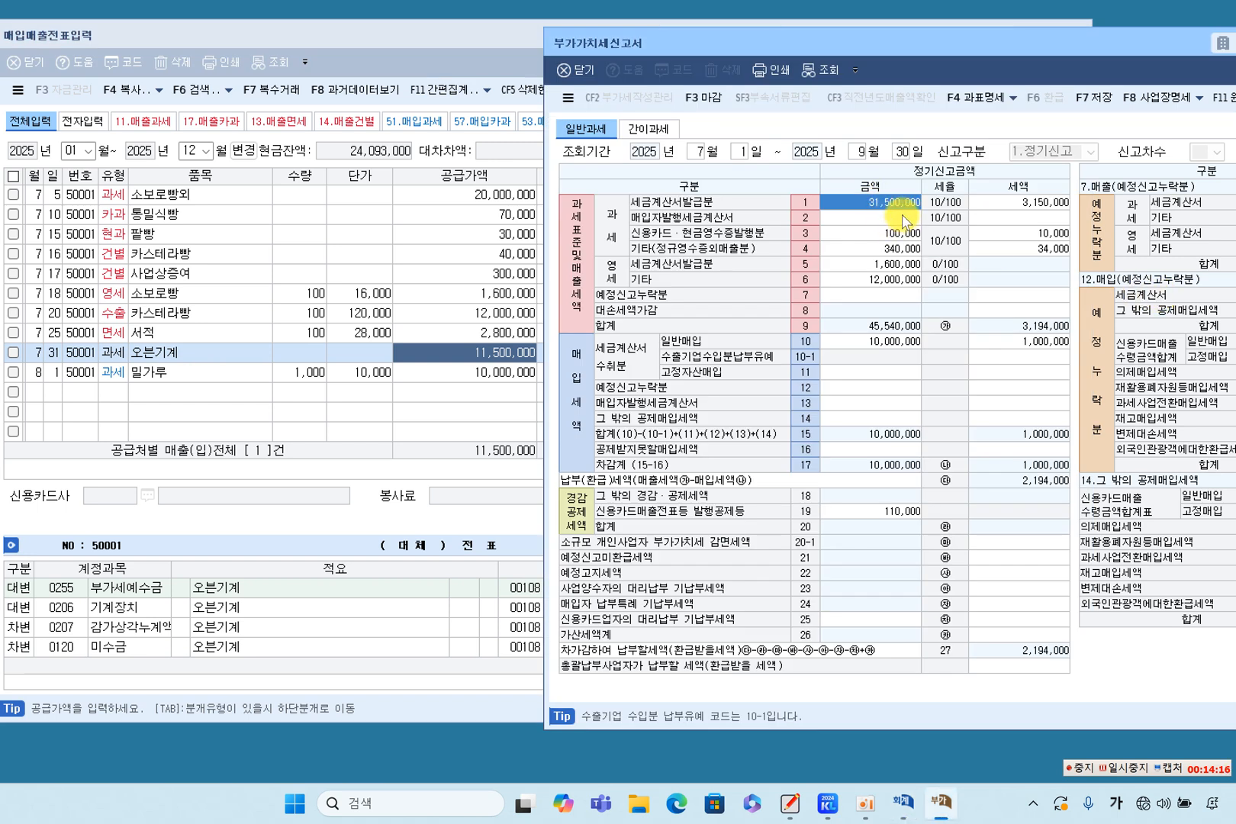
Compare line 3 of the VAT return, card and cash-receipt sales, with the 카과 통밀식빵 and 현과 팥빵 vouchers.
click(824, 232)
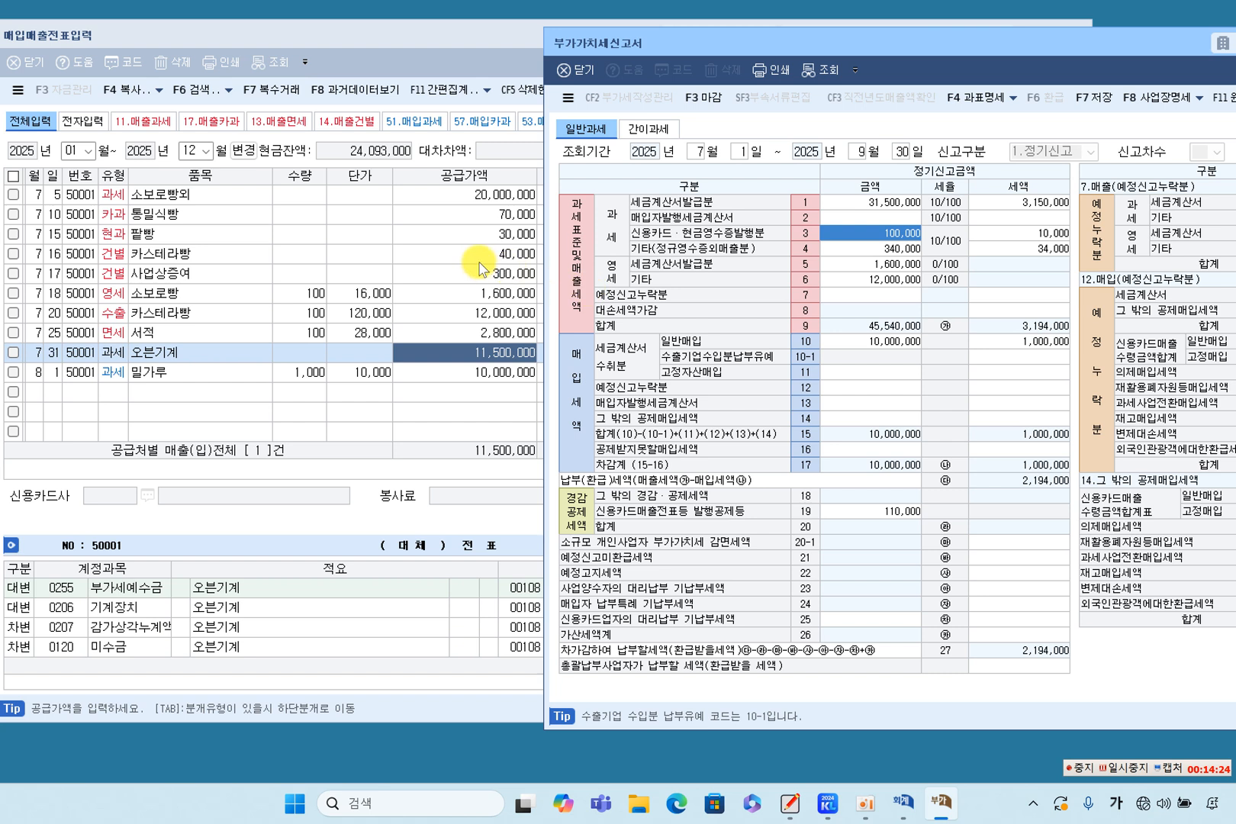
click(497, 221)
click(497, 217)
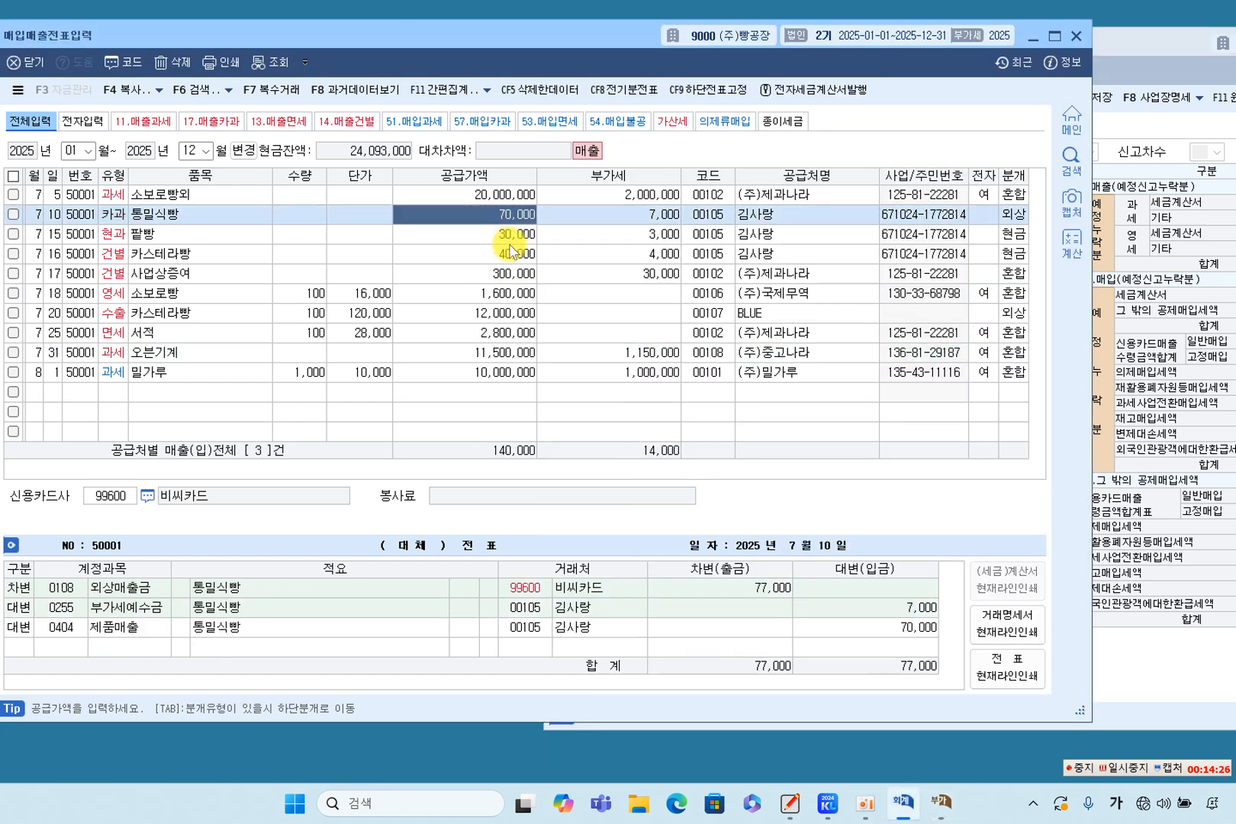
click(511, 234)
click(516, 218)
click(516, 233)
click(1124, 242)
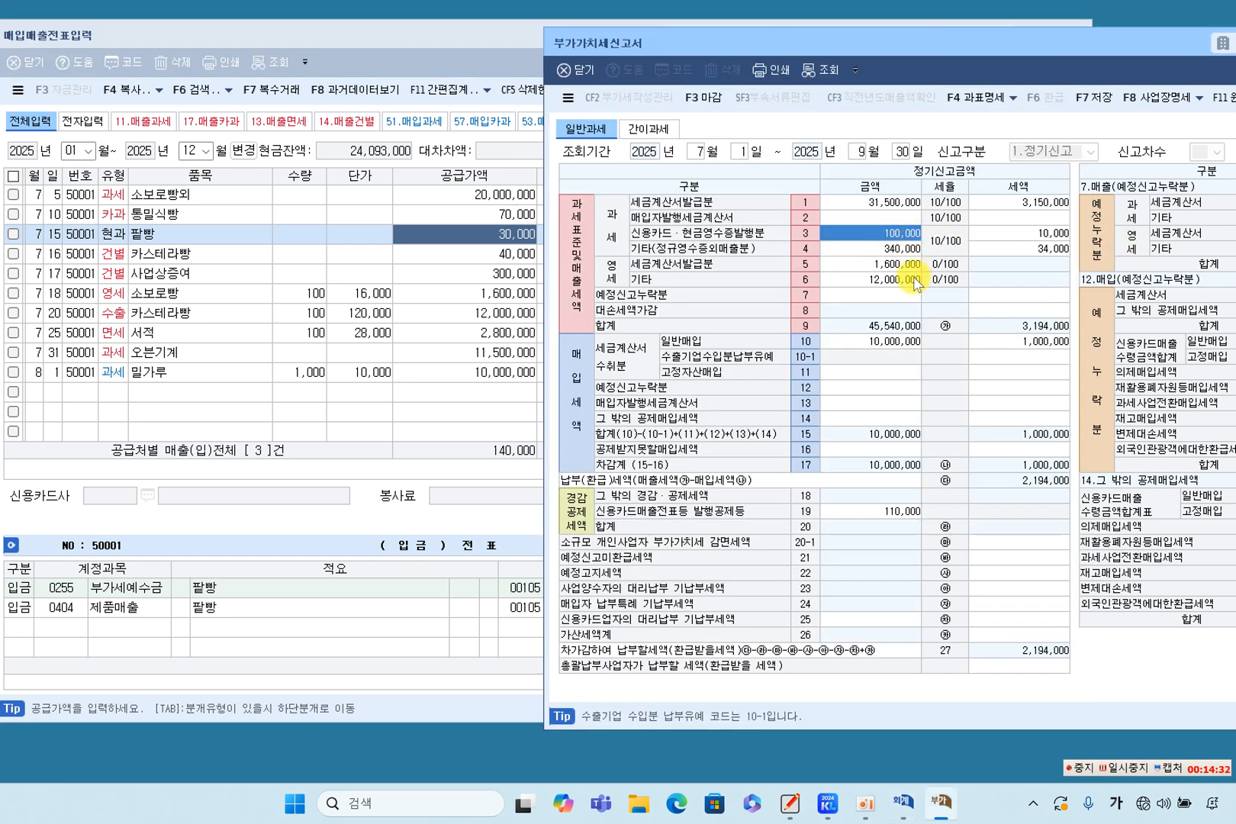
Compare line 4 of the VAT return, other taxable sales, with the 건별 카스테라빵 and 사업상증여 vouchers.
click(886, 248)
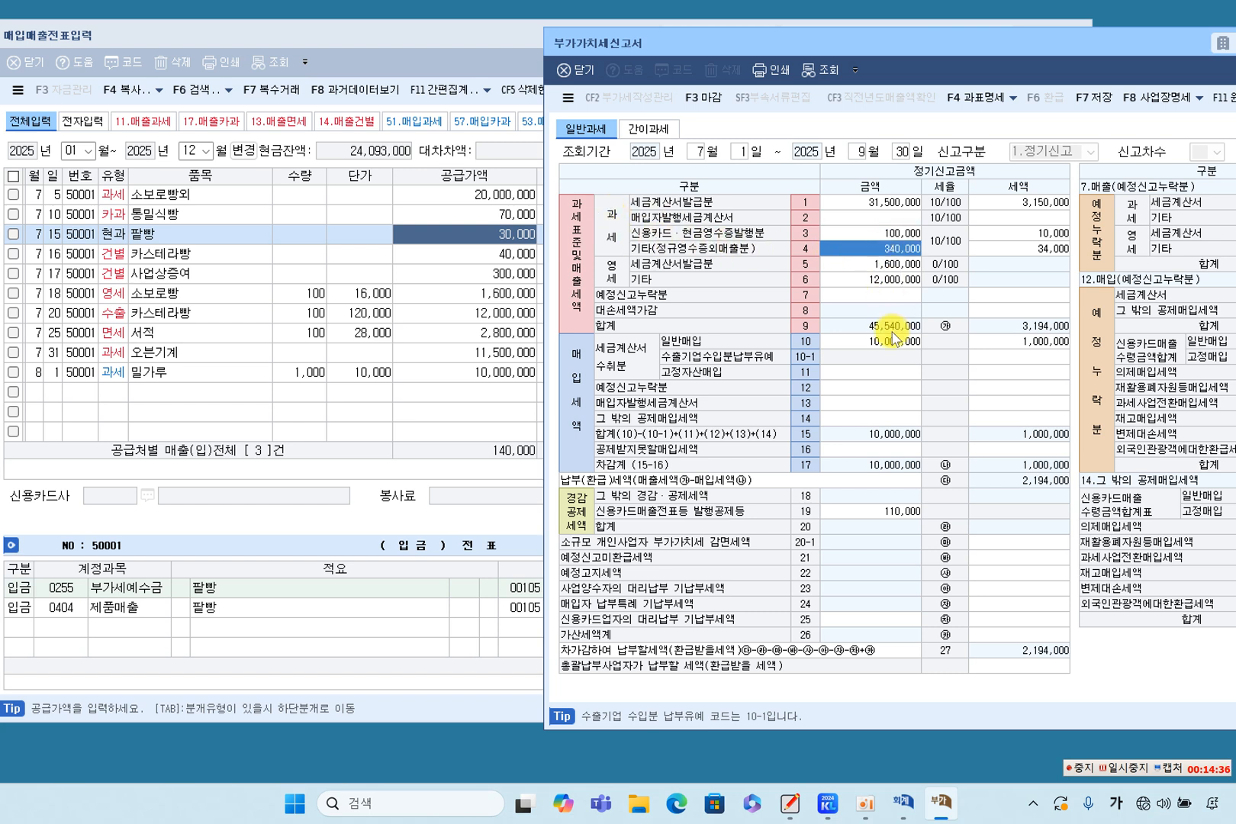
click(469, 292)
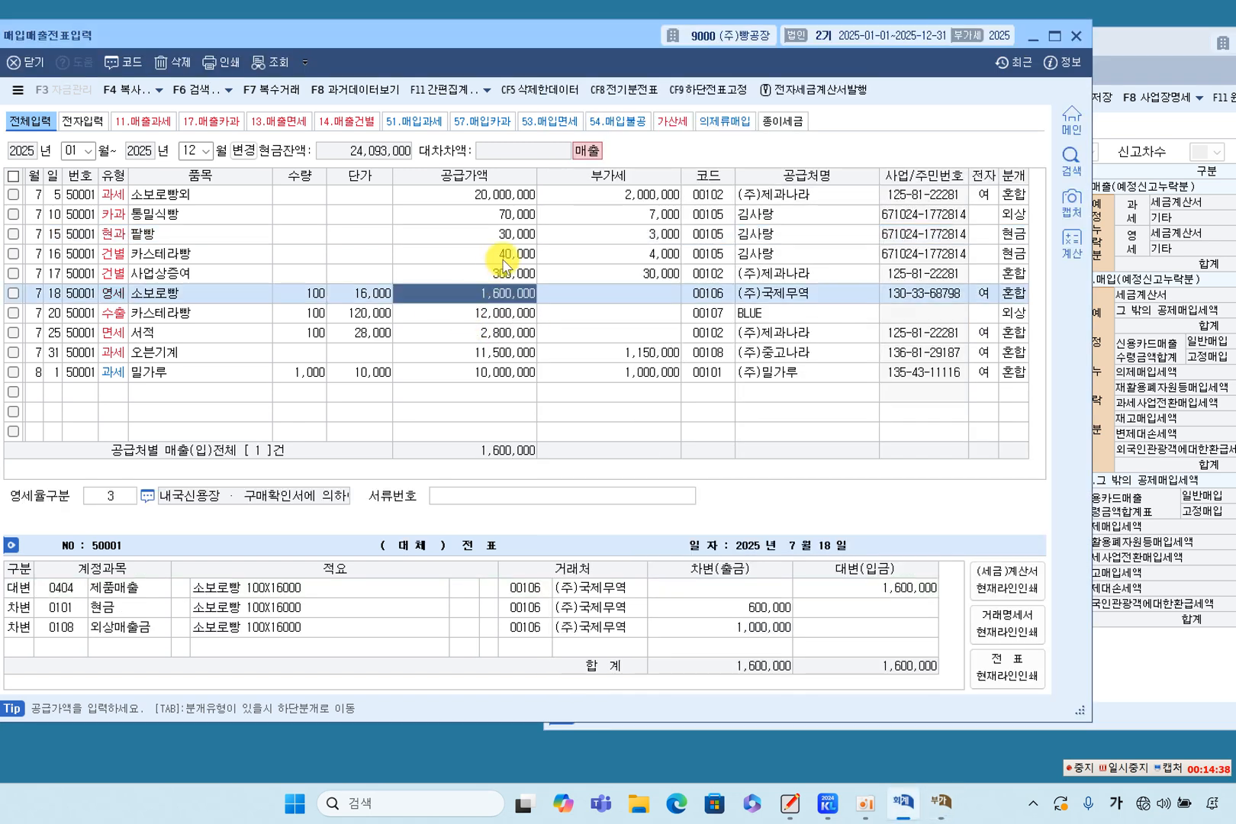
click(504, 263)
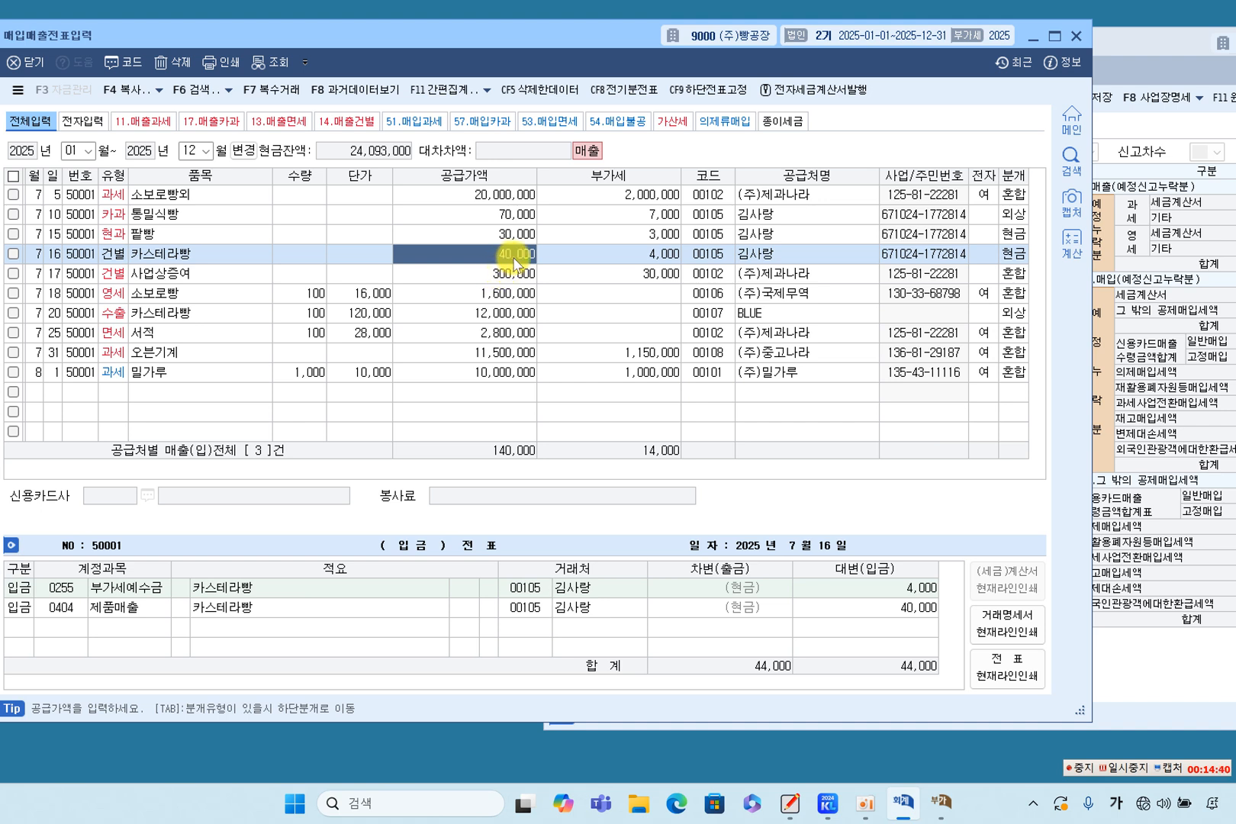
click(514, 281)
click(511, 254)
click(509, 274)
click(1109, 279)
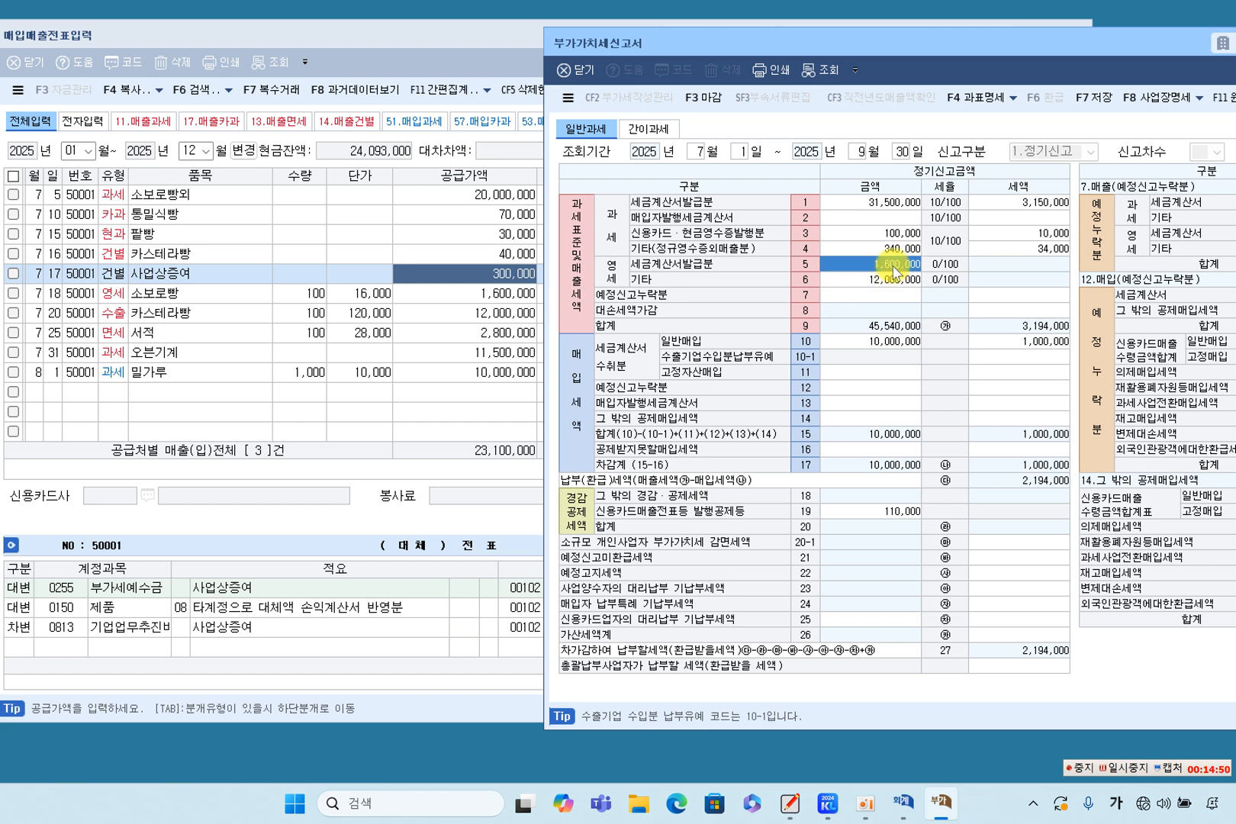
Compare the 영세 소보로빵 and 수출 카스테라빵 sales with zero-rated lines 5 and 6 of the VAT return.
click(512, 304)
click(512, 304)
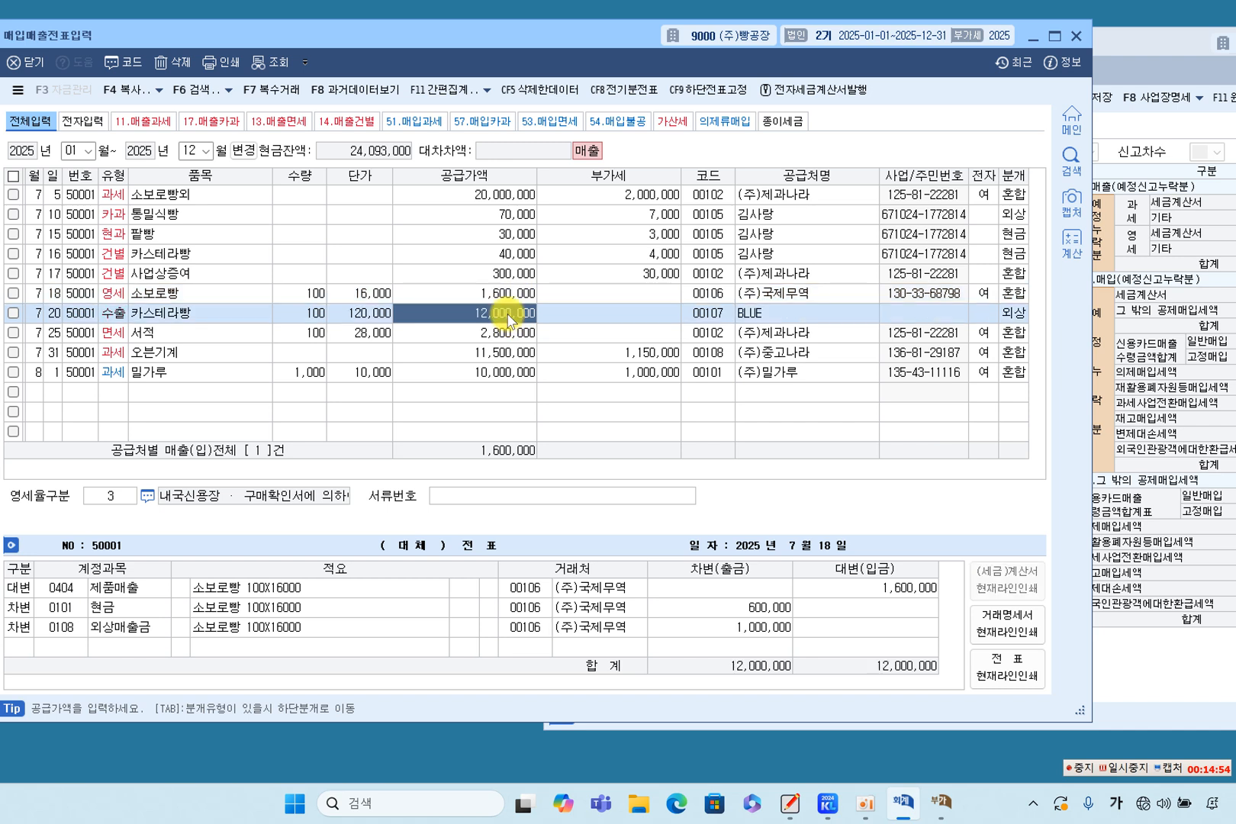
key(Down)
click(1145, 318)
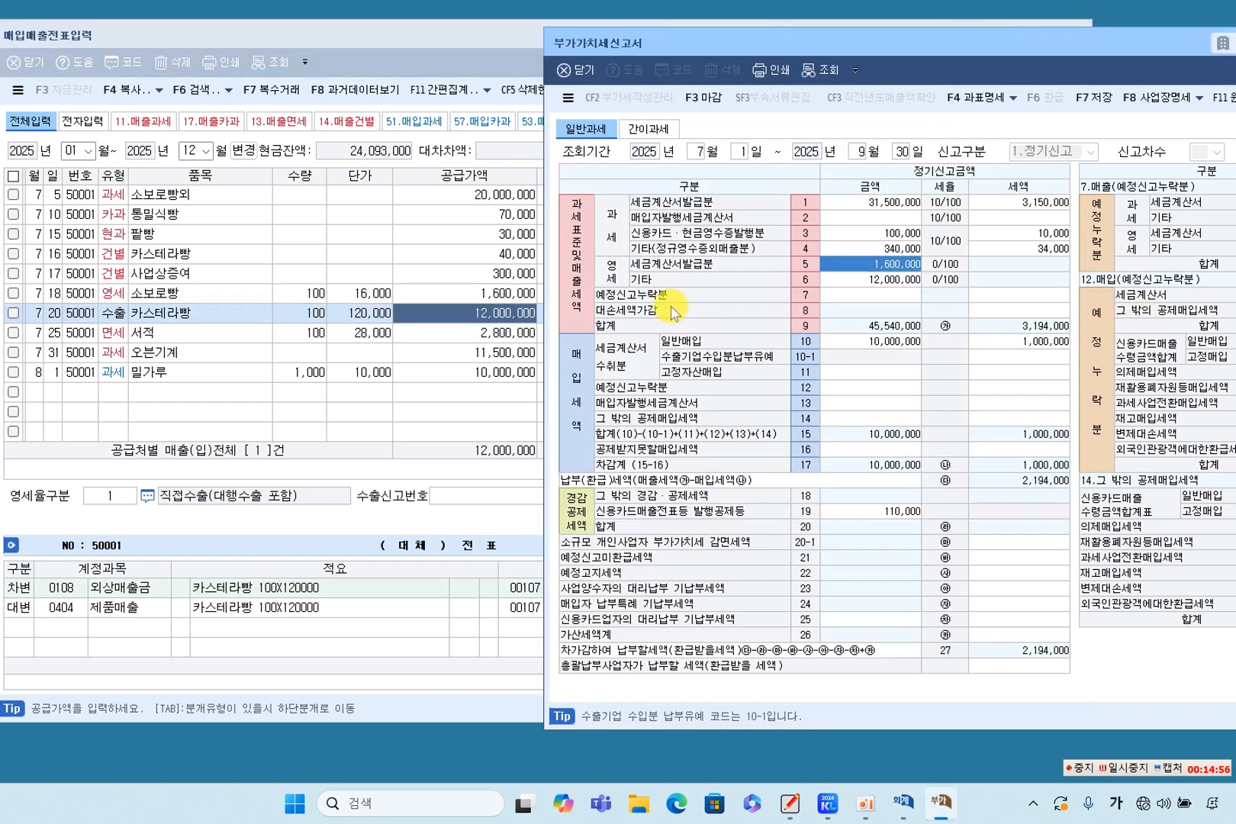
click(906, 283)
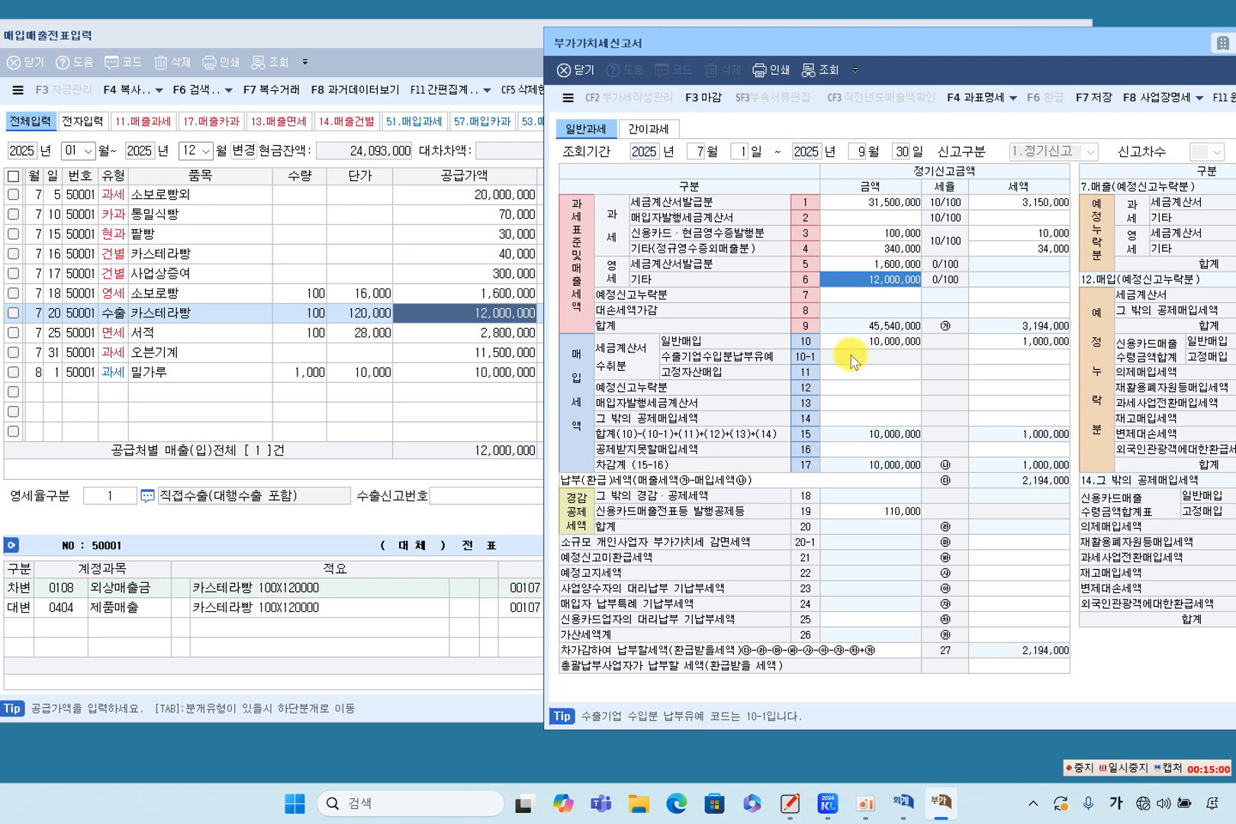
Switch to the textbook in QuickNote Whiteboard and find the VAT return structure table at the start of chapter 5.
click(791, 801)
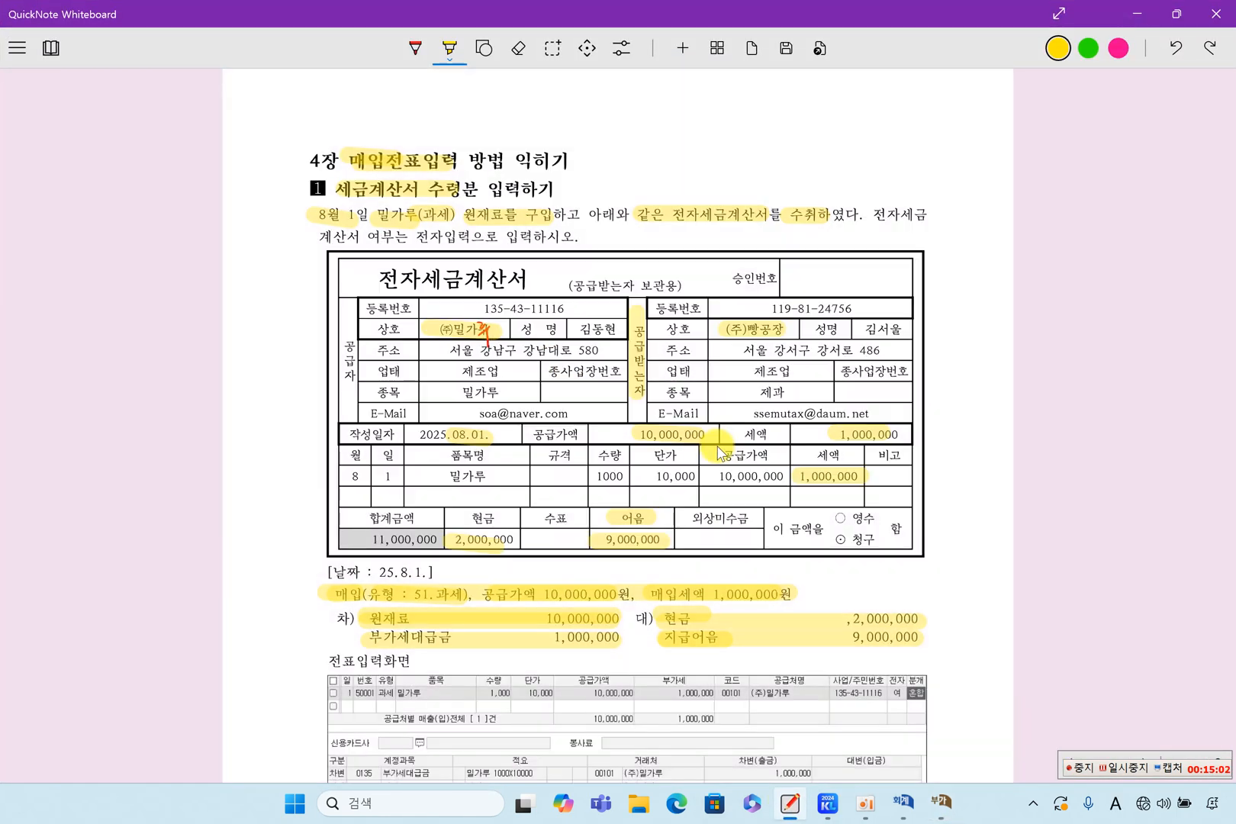
scroll(714, 523, down, 8)
scroll(708, 462, down, 15)
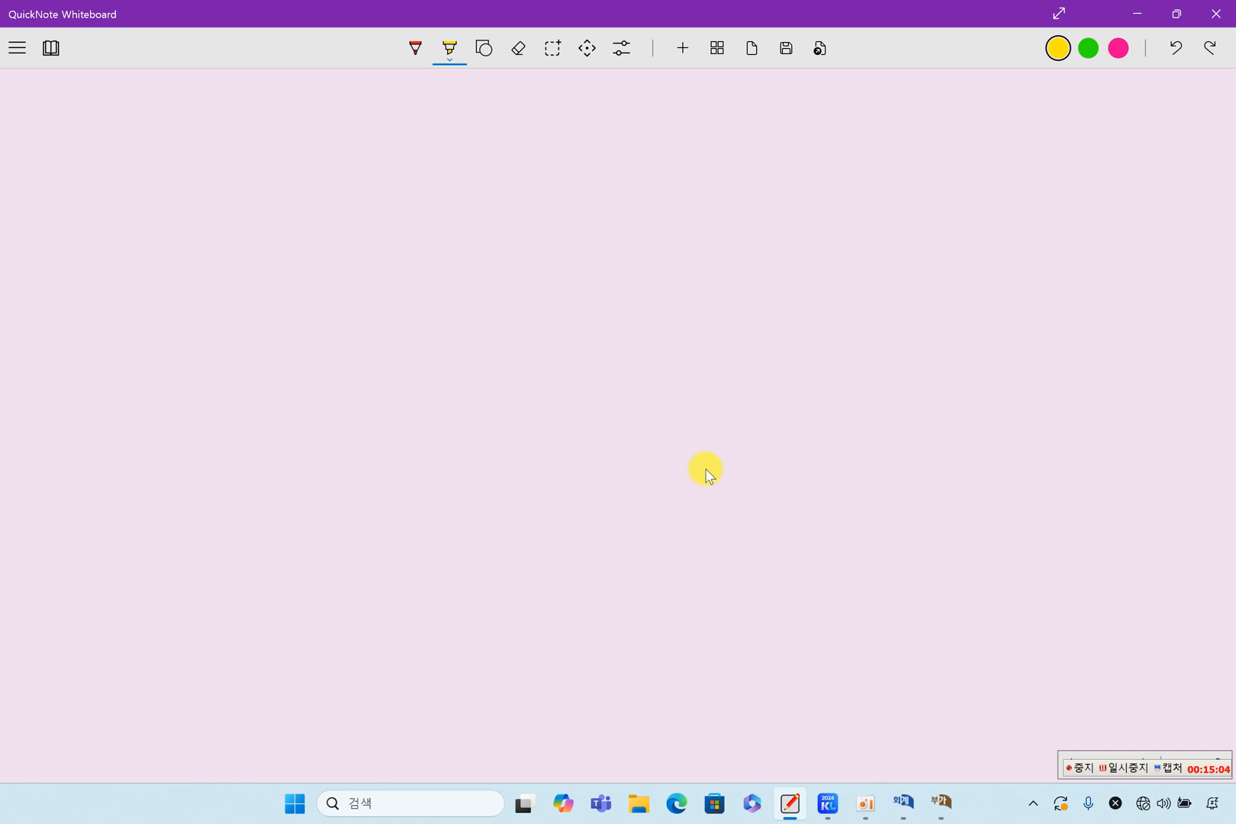
scroll(704, 473, down, 15)
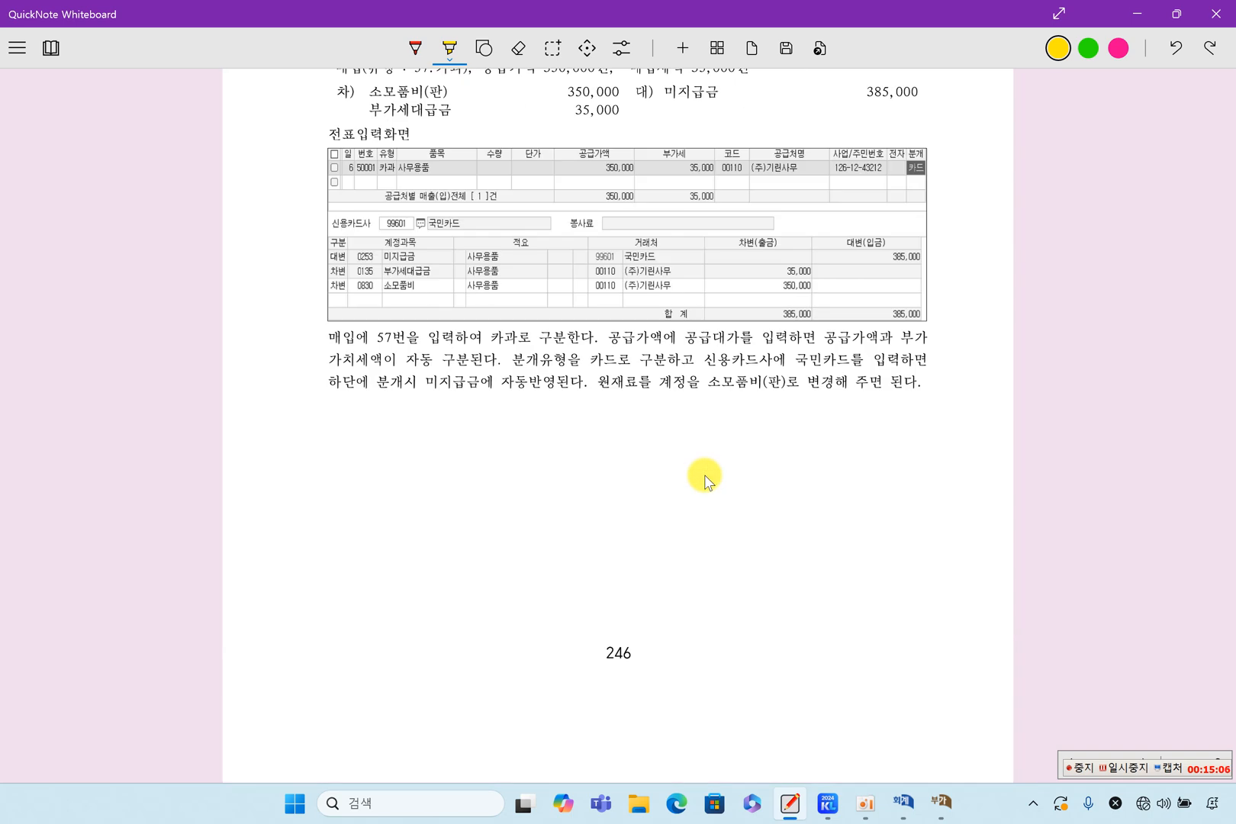
scroll(705, 488, down, 15)
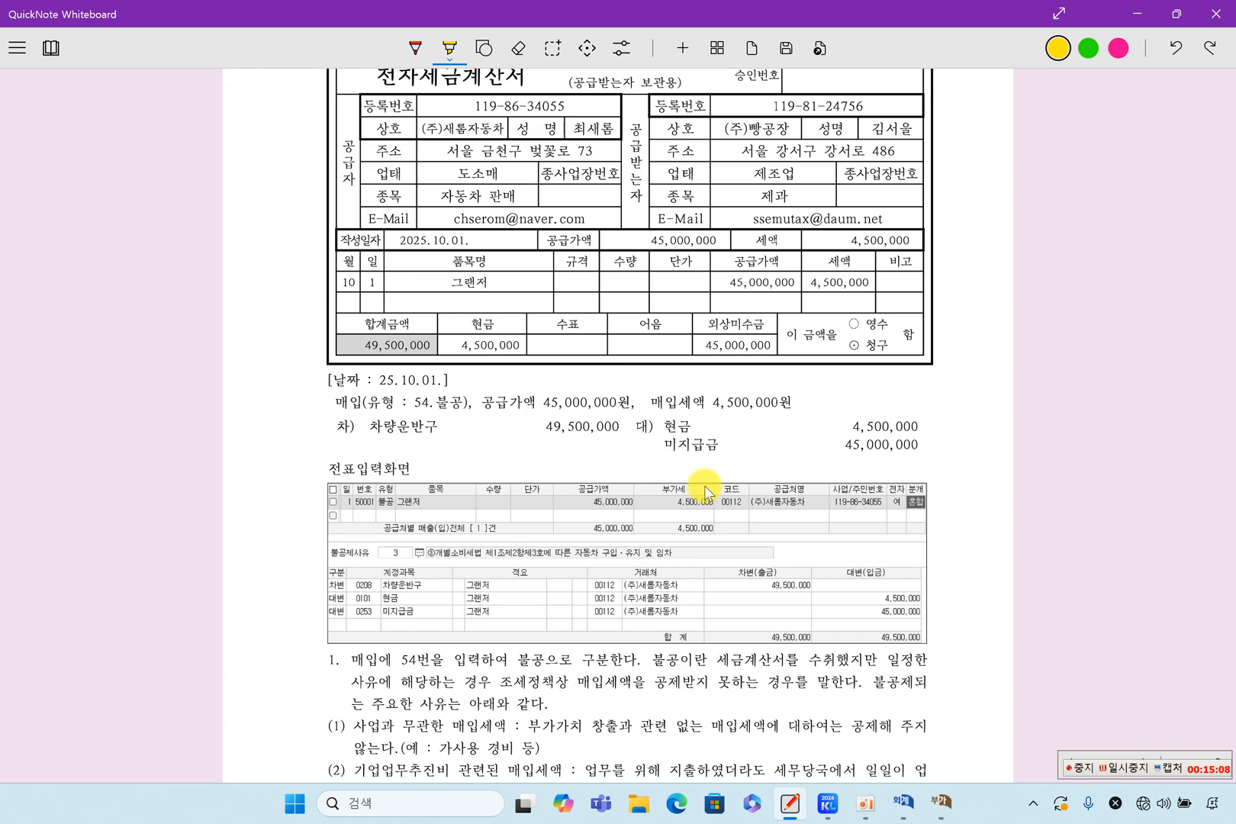
scroll(704, 492, down, 15)
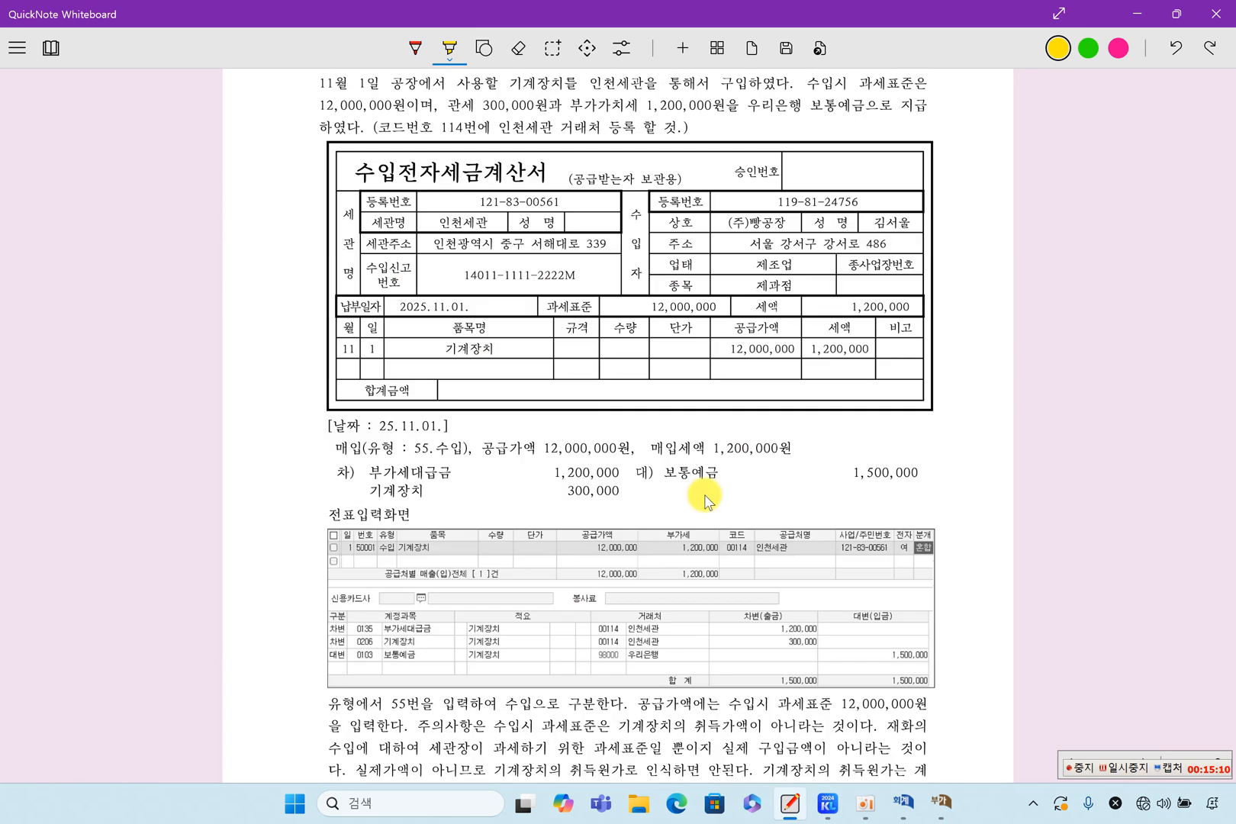
scroll(704, 500, down, 15)
scroll(704, 499, up, 8)
scroll(705, 501, up, 3)
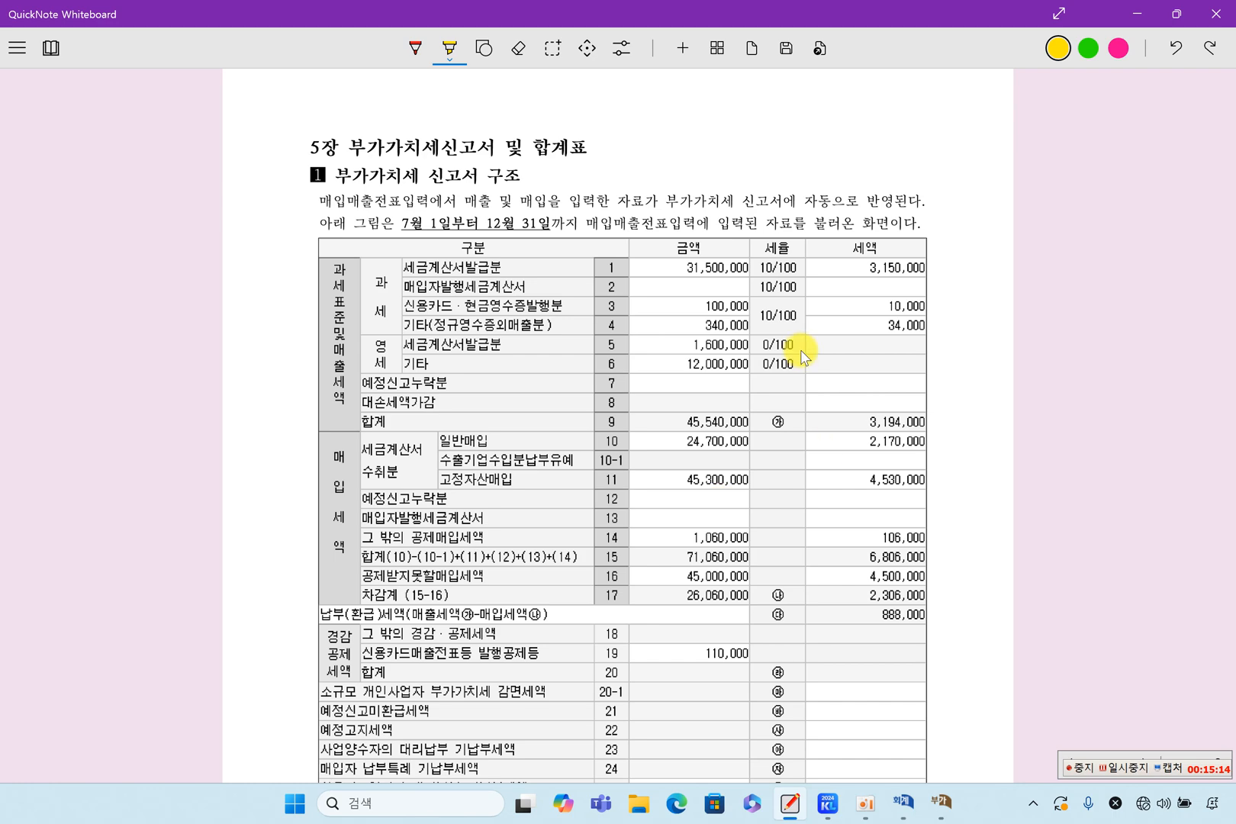
Place the VAT return below the textbook's structure table and compare sales lines 1 and 3 to 6 between the two.
click(940, 802)
drag(879, 39, 546, 447)
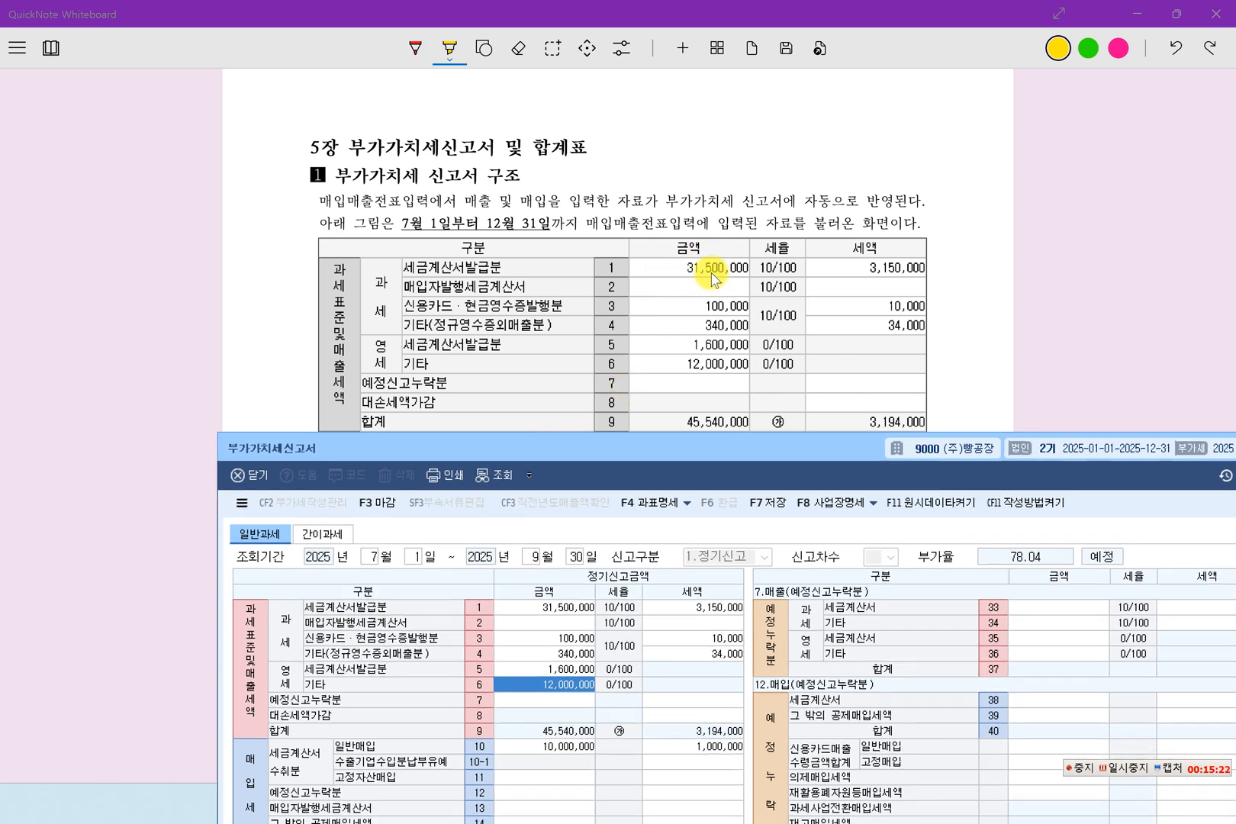
click(550, 607)
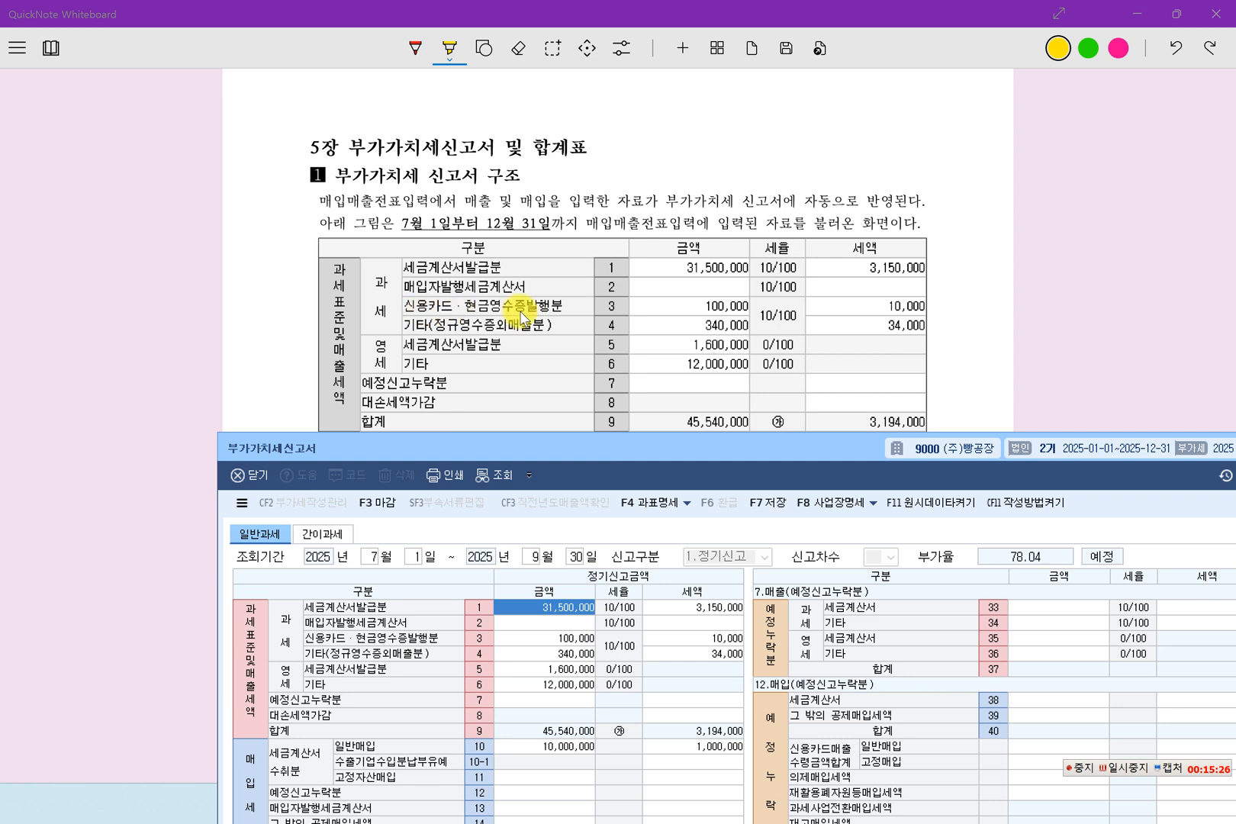
click(562, 639)
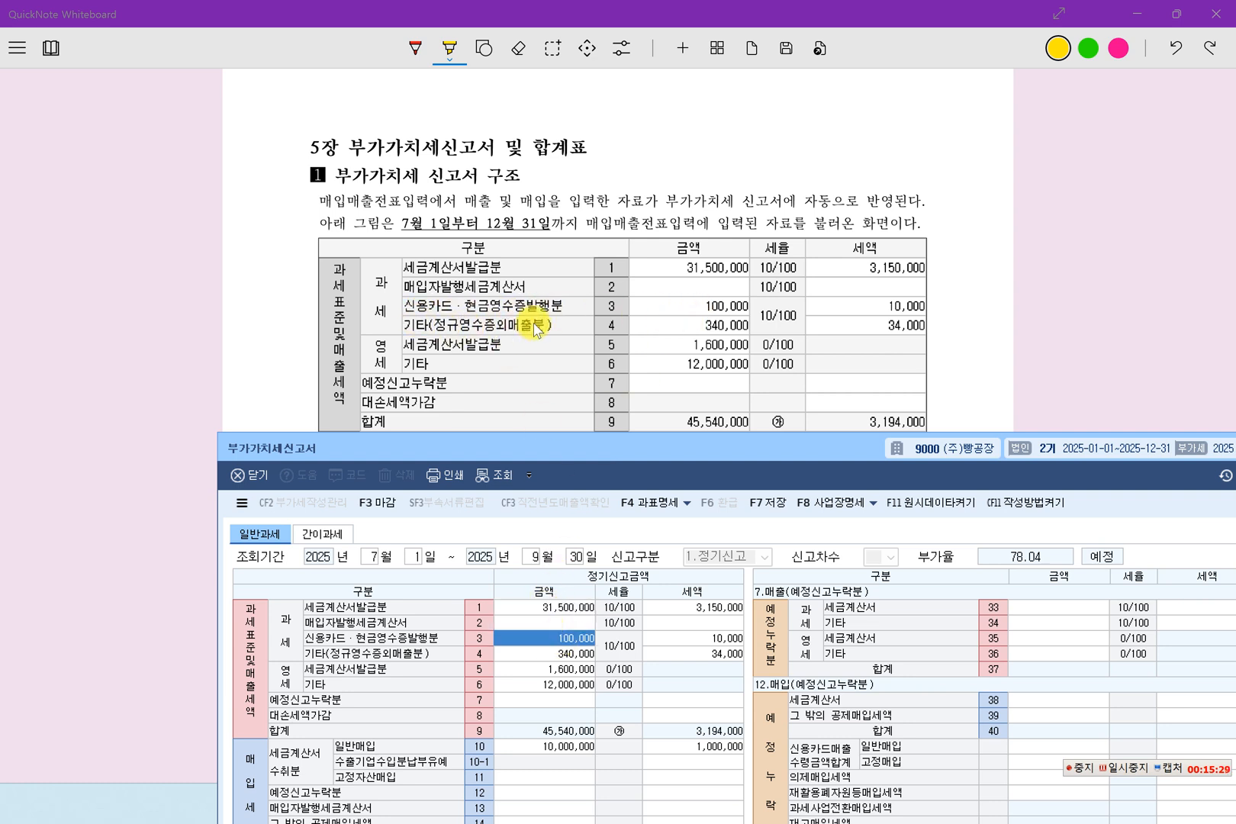
click(561, 656)
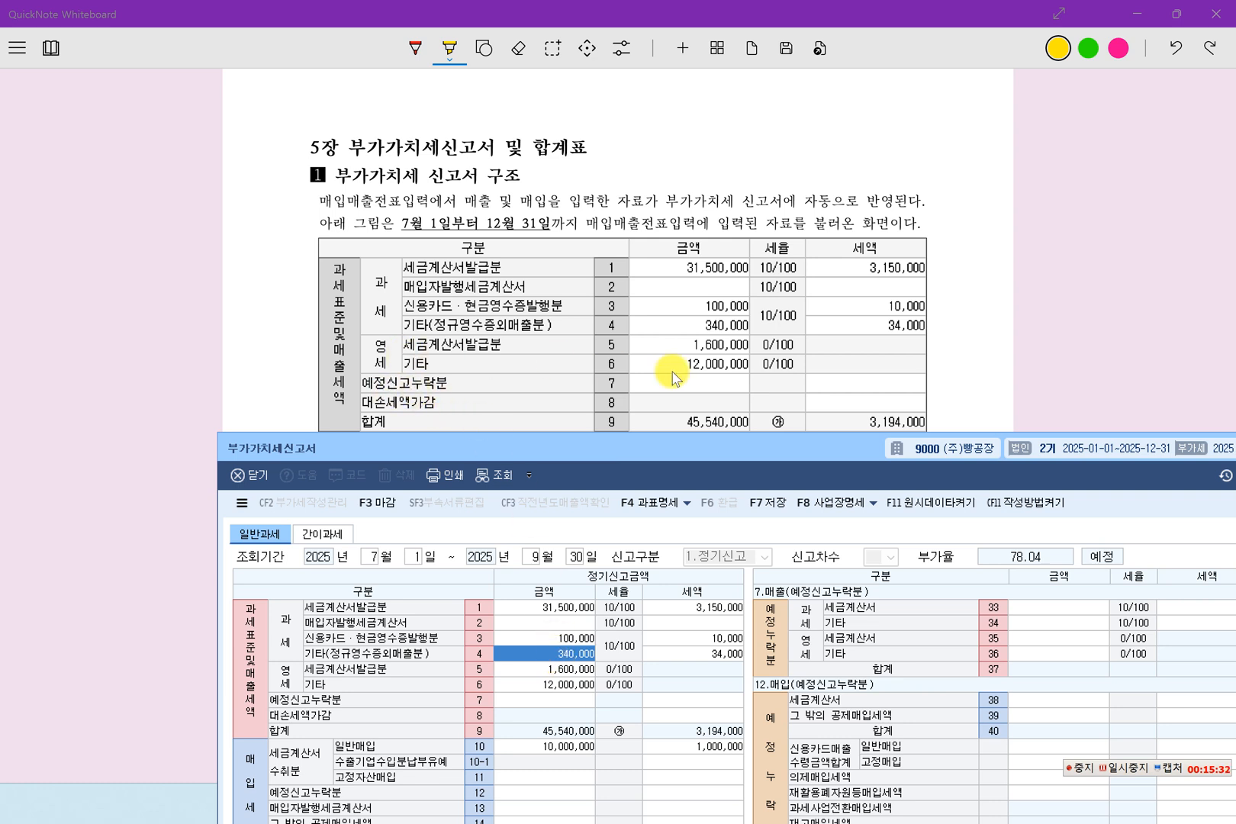
click(578, 672)
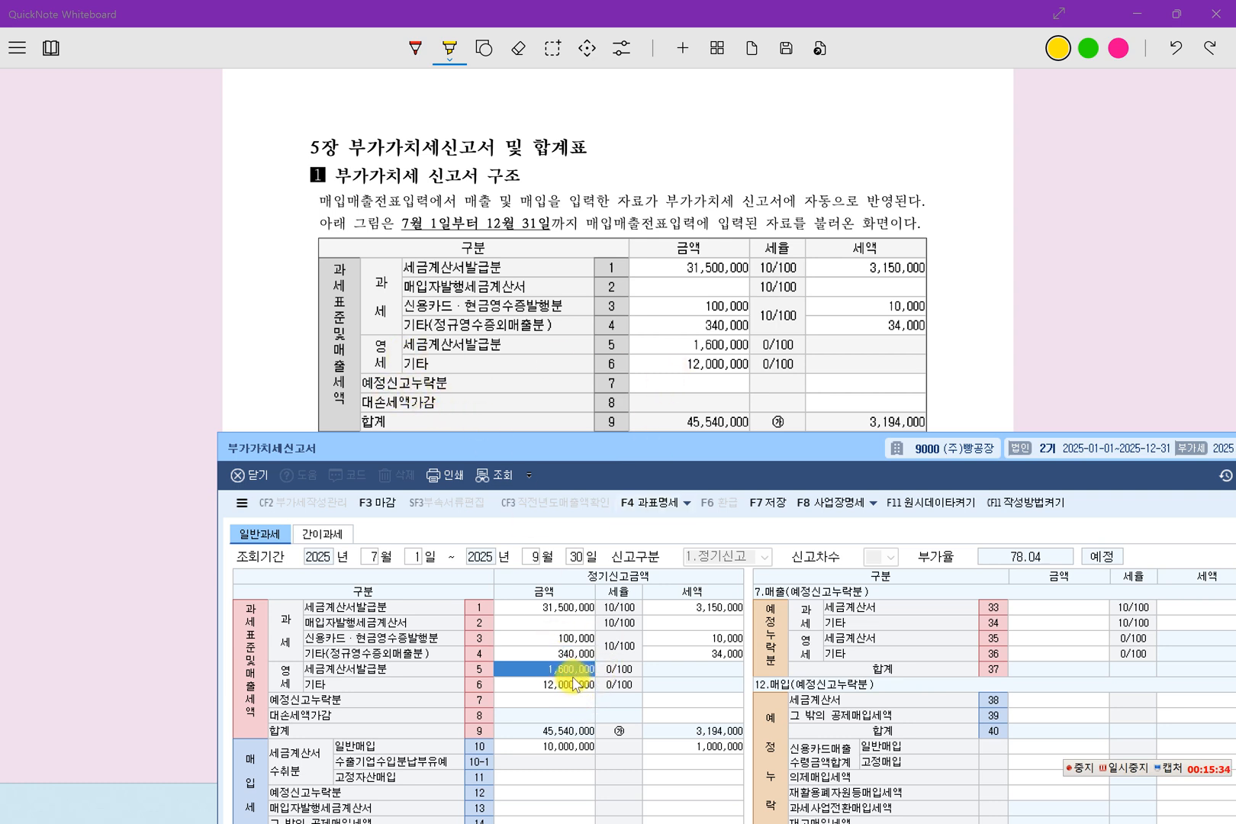
click(564, 684)
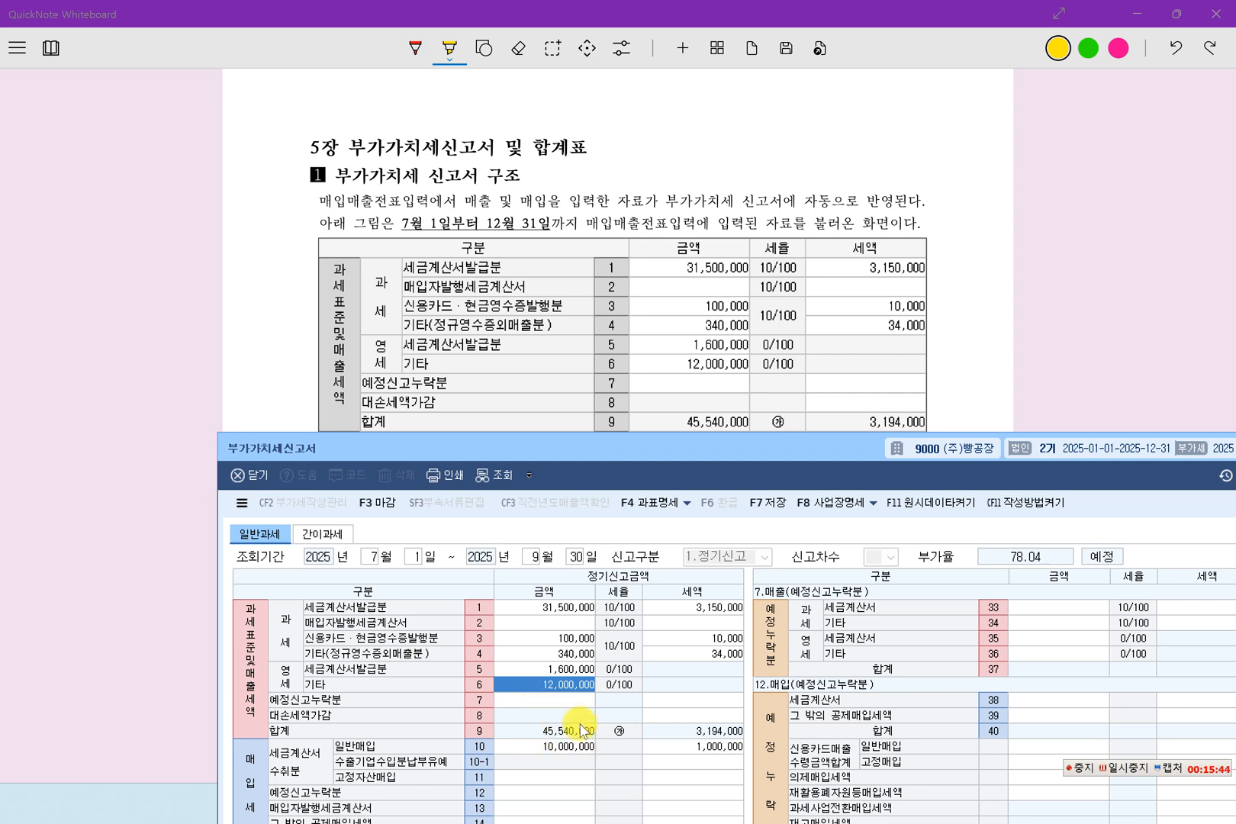
mouse_move(711, 447)
mouse_down()
mouse_move(723, 474)
mouse_move(722, 446)
mouse_up()
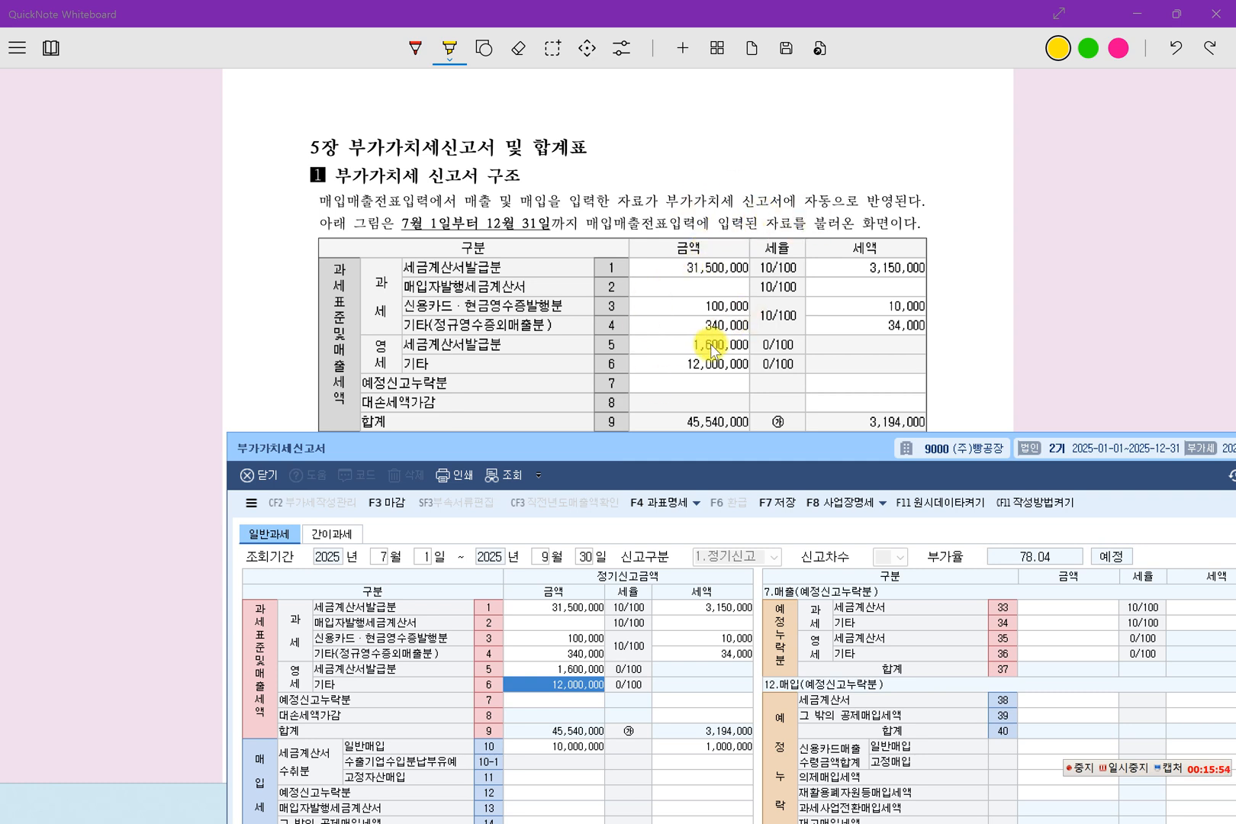
Return to the August 1 flour purchase example at the start of chapter 4 in the textbook.
drag(721, 452, 614, 241)
click(662, 180)
scroll(671, 243, up, 15)
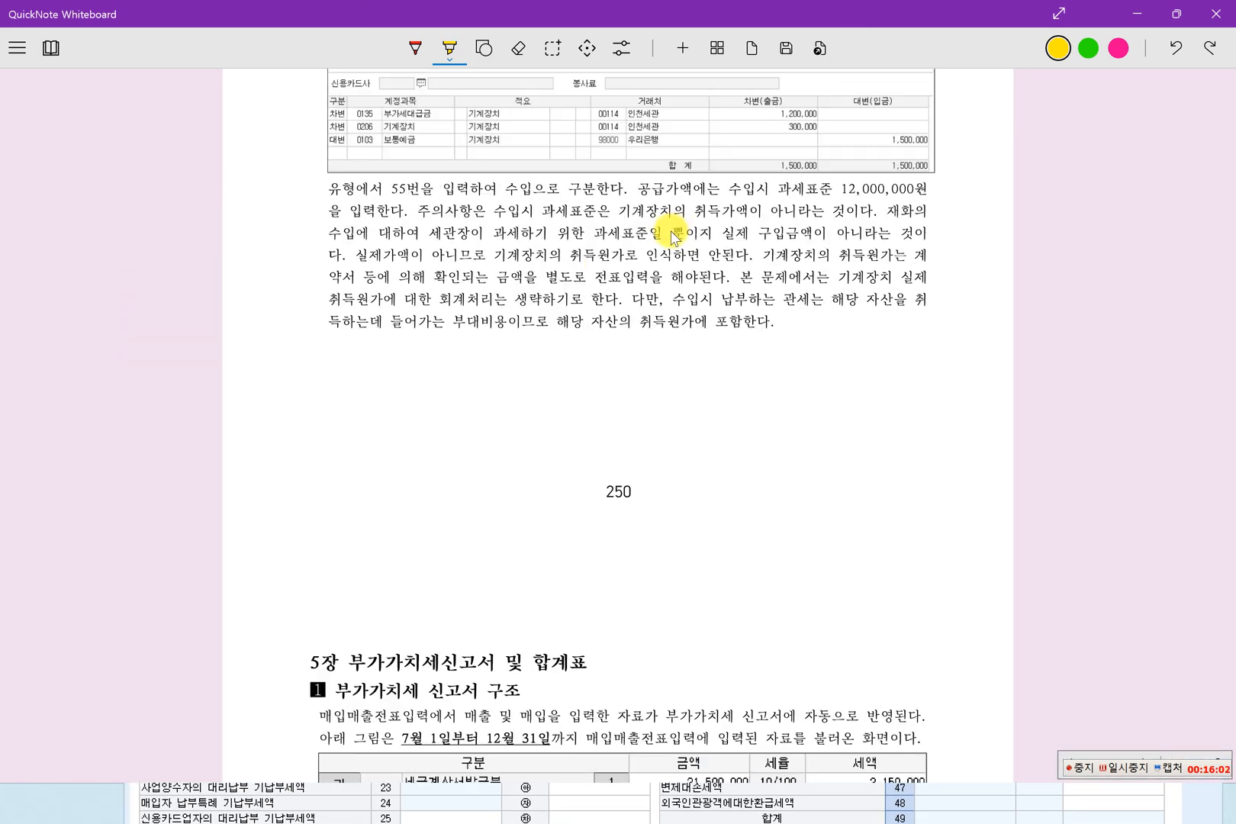
scroll(671, 243, up, 15)
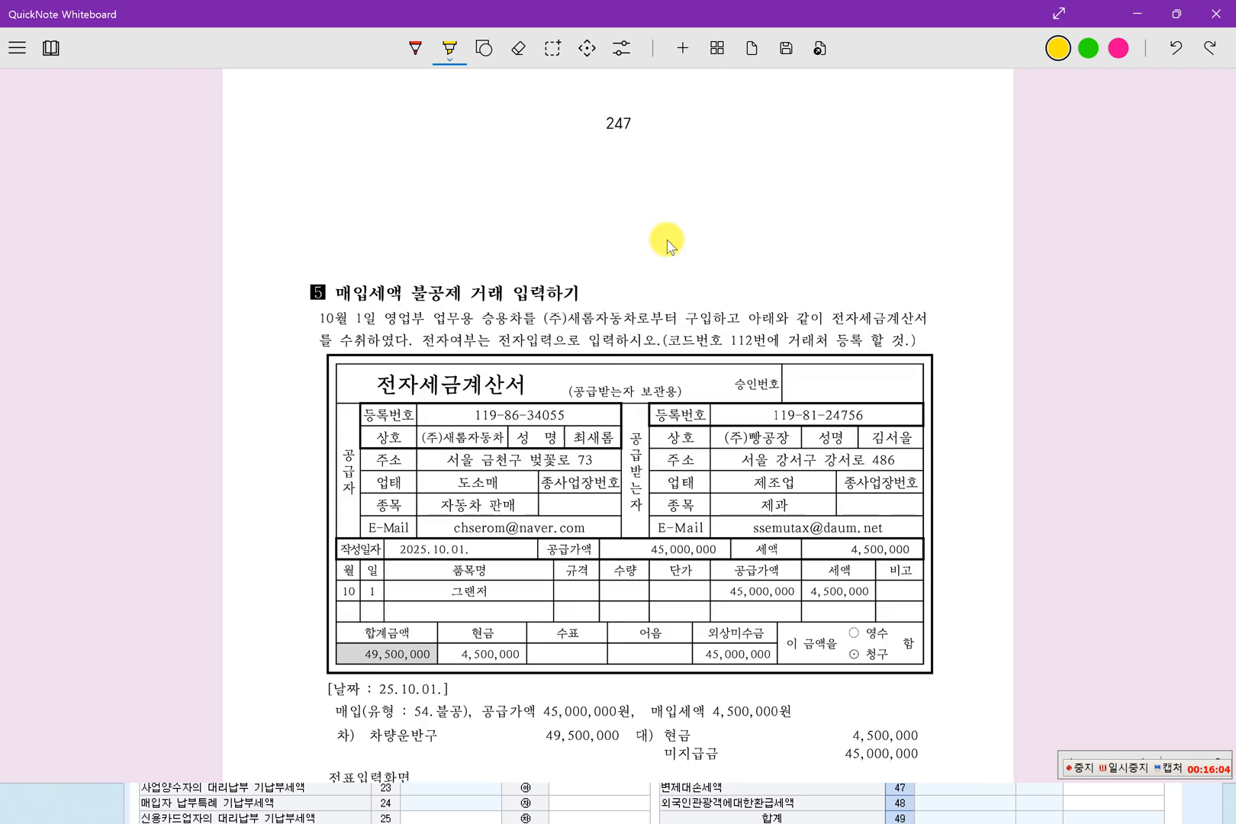
scroll(666, 245, up, 15)
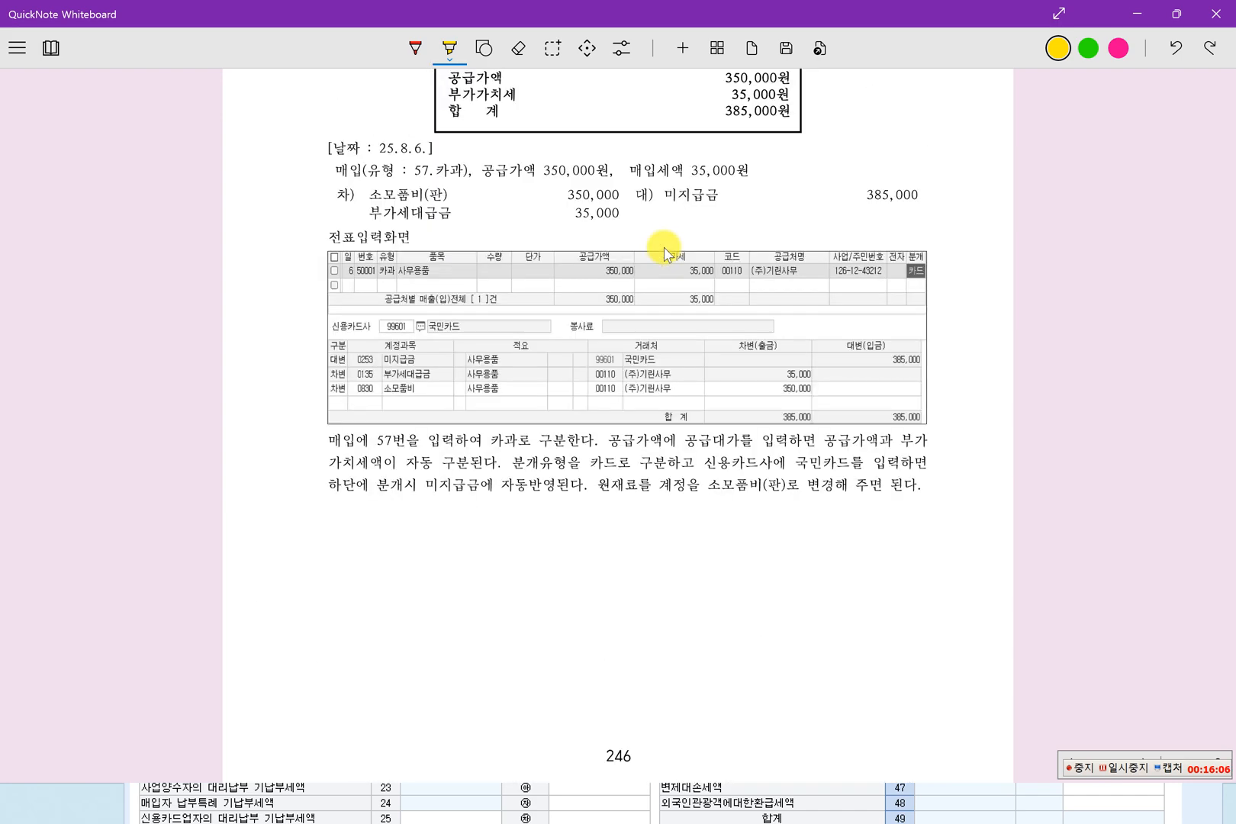
scroll(663, 261, up, 2)
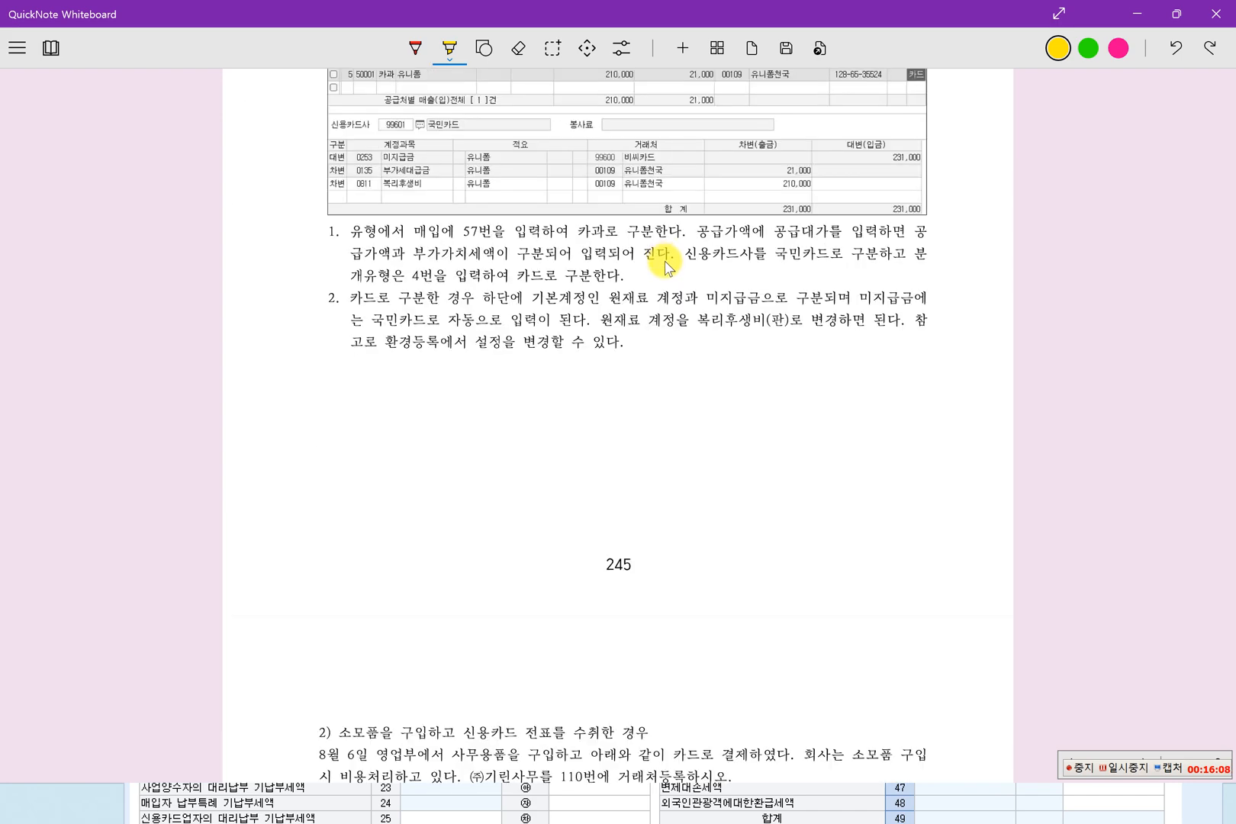
scroll(668, 264, up, 15)
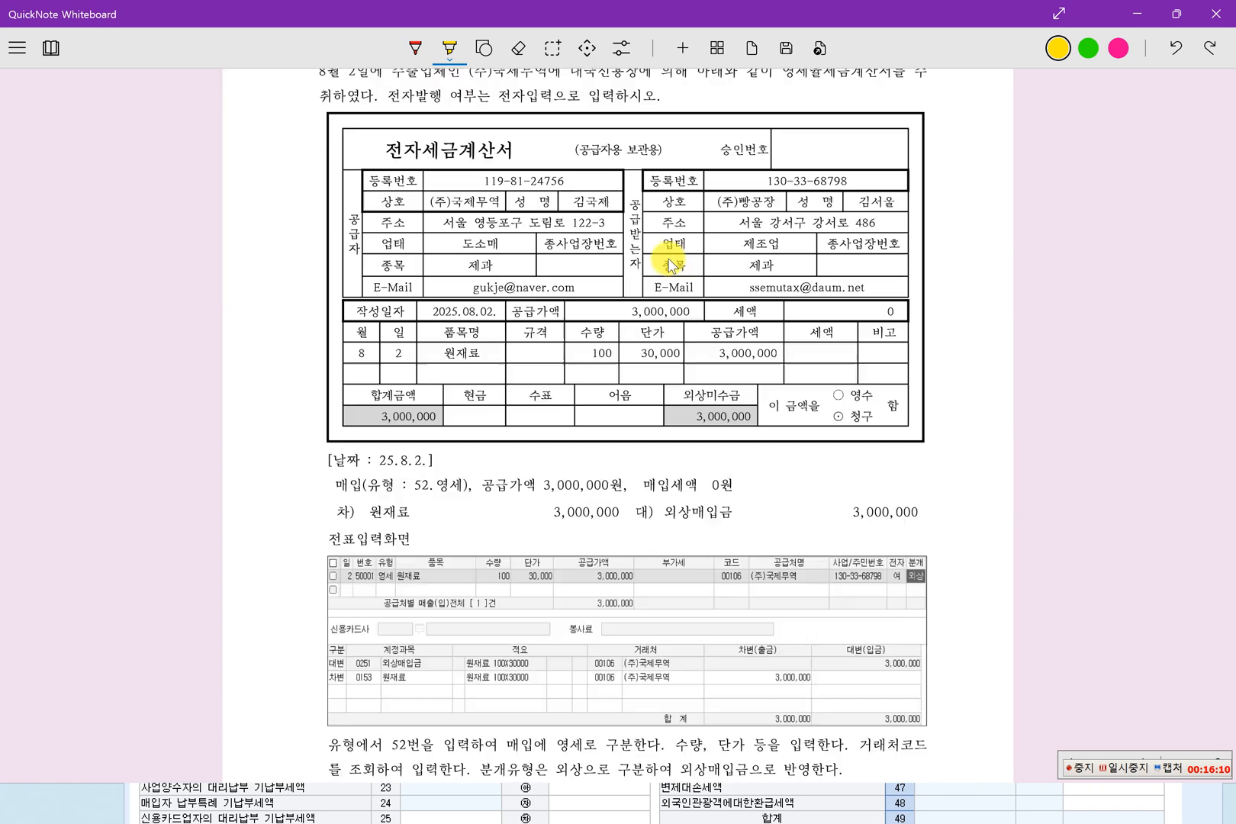
scroll(668, 264, up, 12)
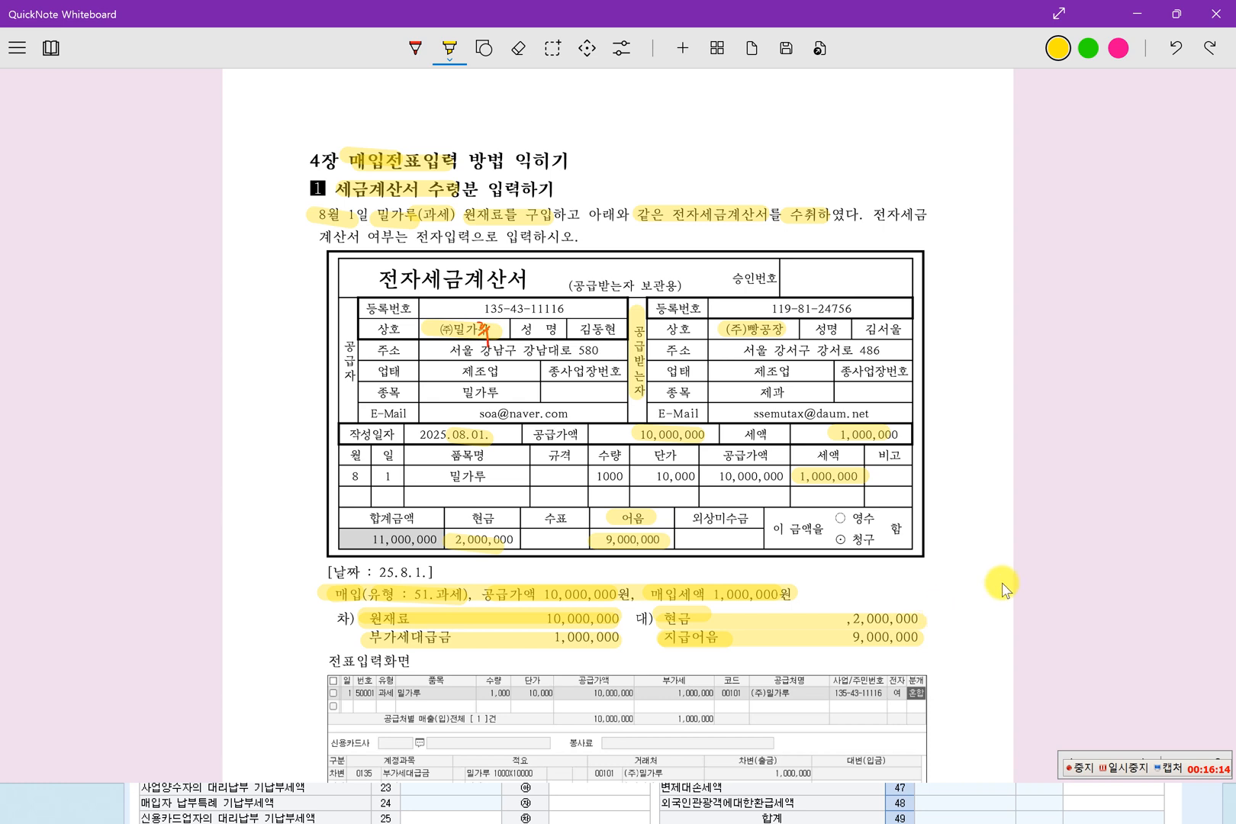
Close the VAT return and bring the purchase and sales voucher entry over the textbook, keeping the chapter heading in view.
click(989, 800)
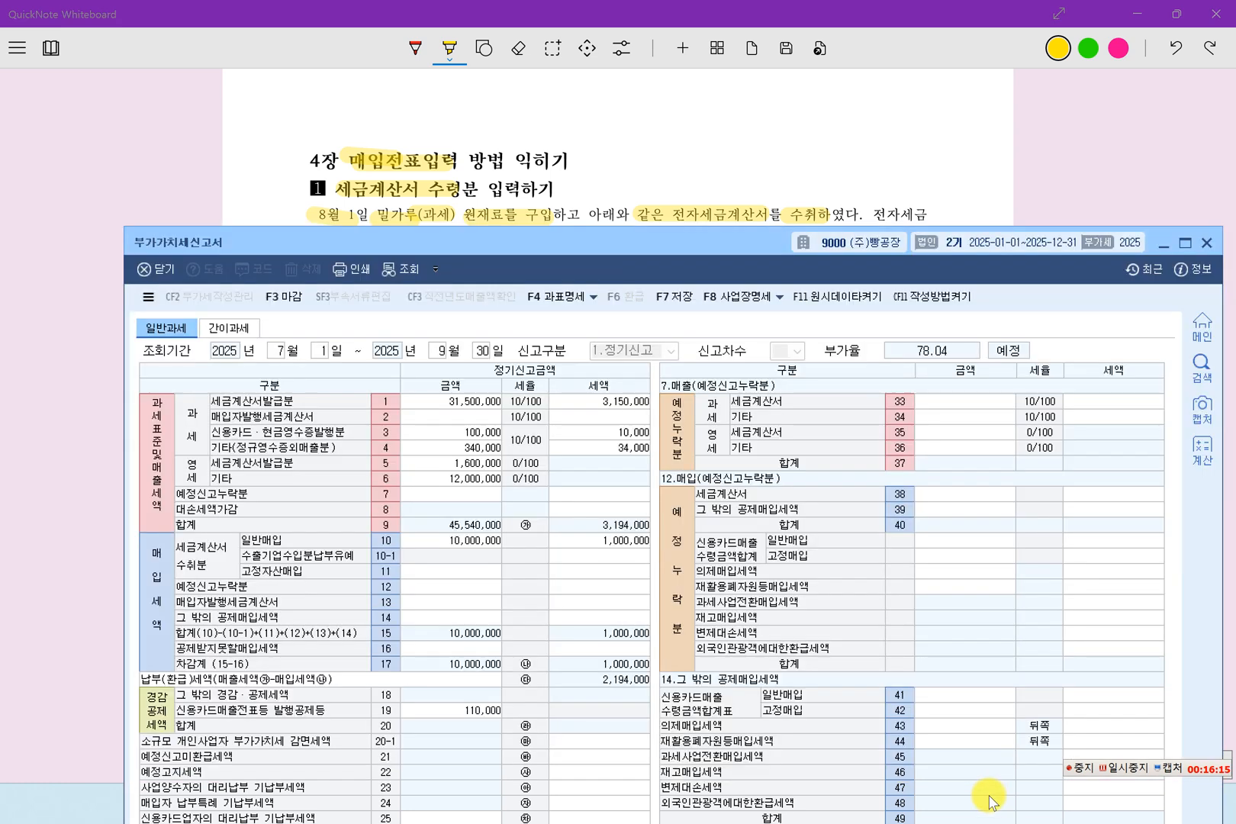
click(1206, 244)
click(671, 619)
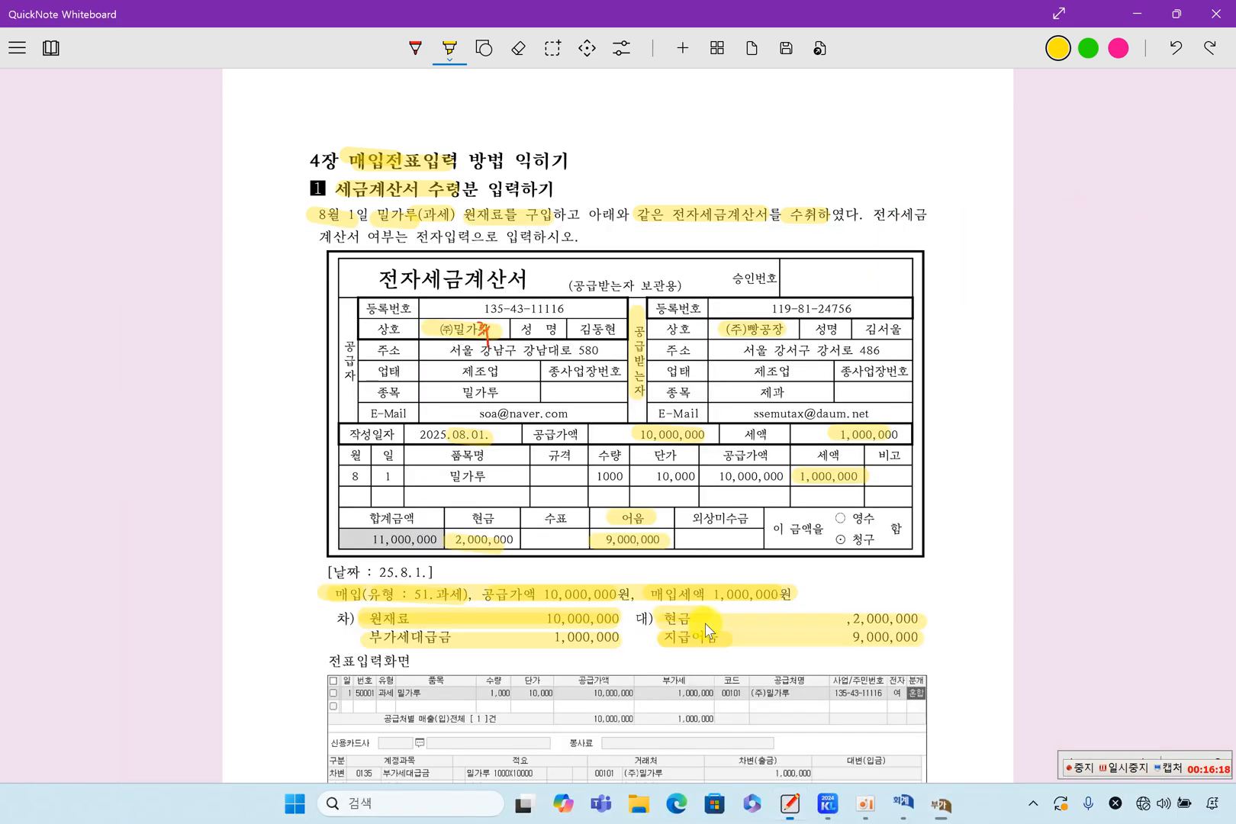
click(927, 808)
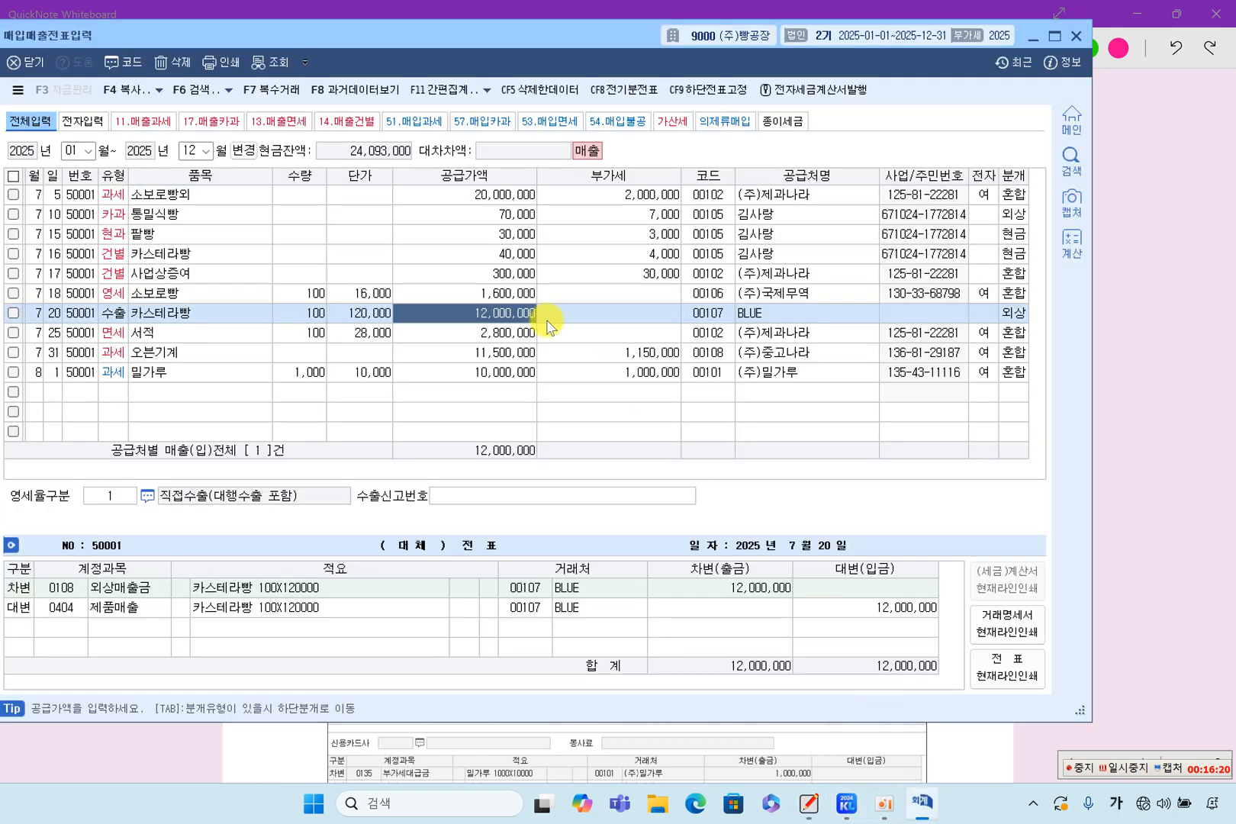
drag(494, 14, 574, 221)
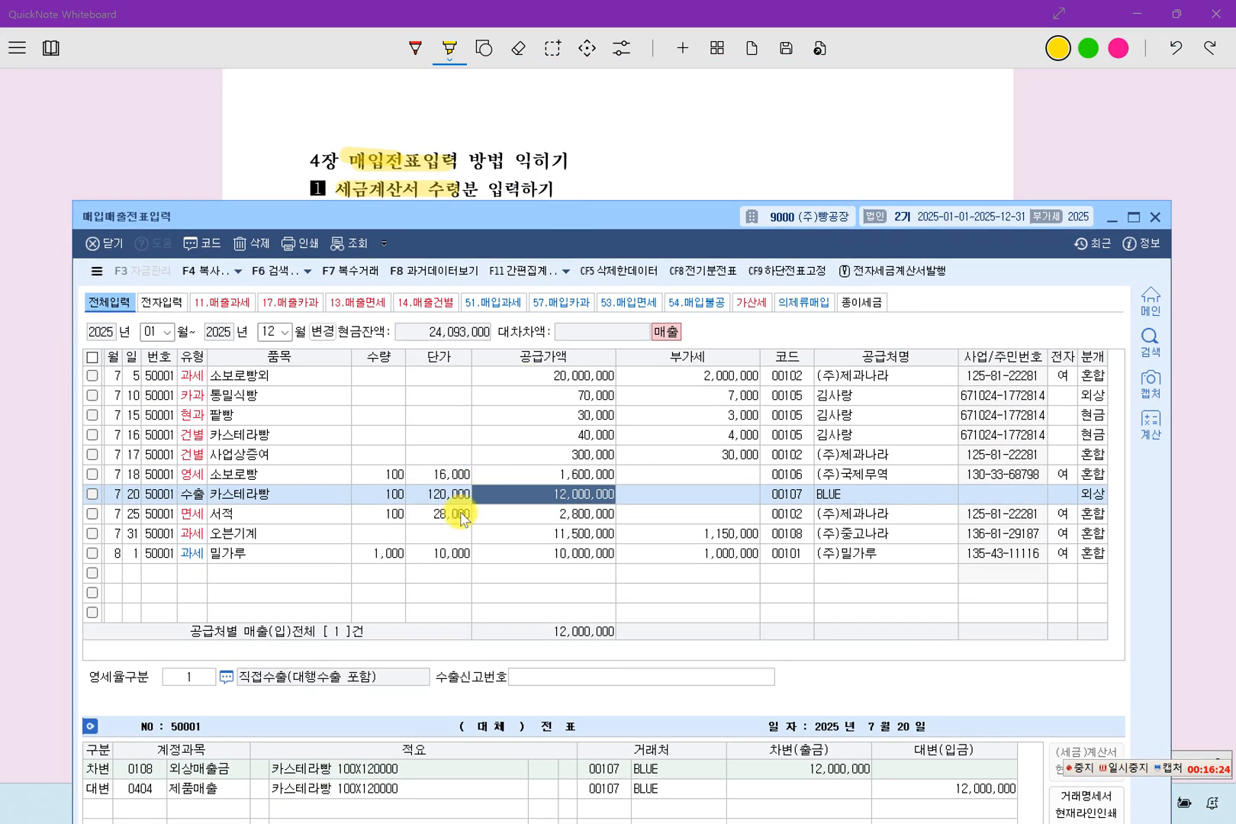
Select the August 1 밀가루 purchase voucher for review and change the voucher list from the month range to single-month display.
click(521, 554)
click(555, 572)
click(571, 558)
click(572, 580)
click(588, 561)
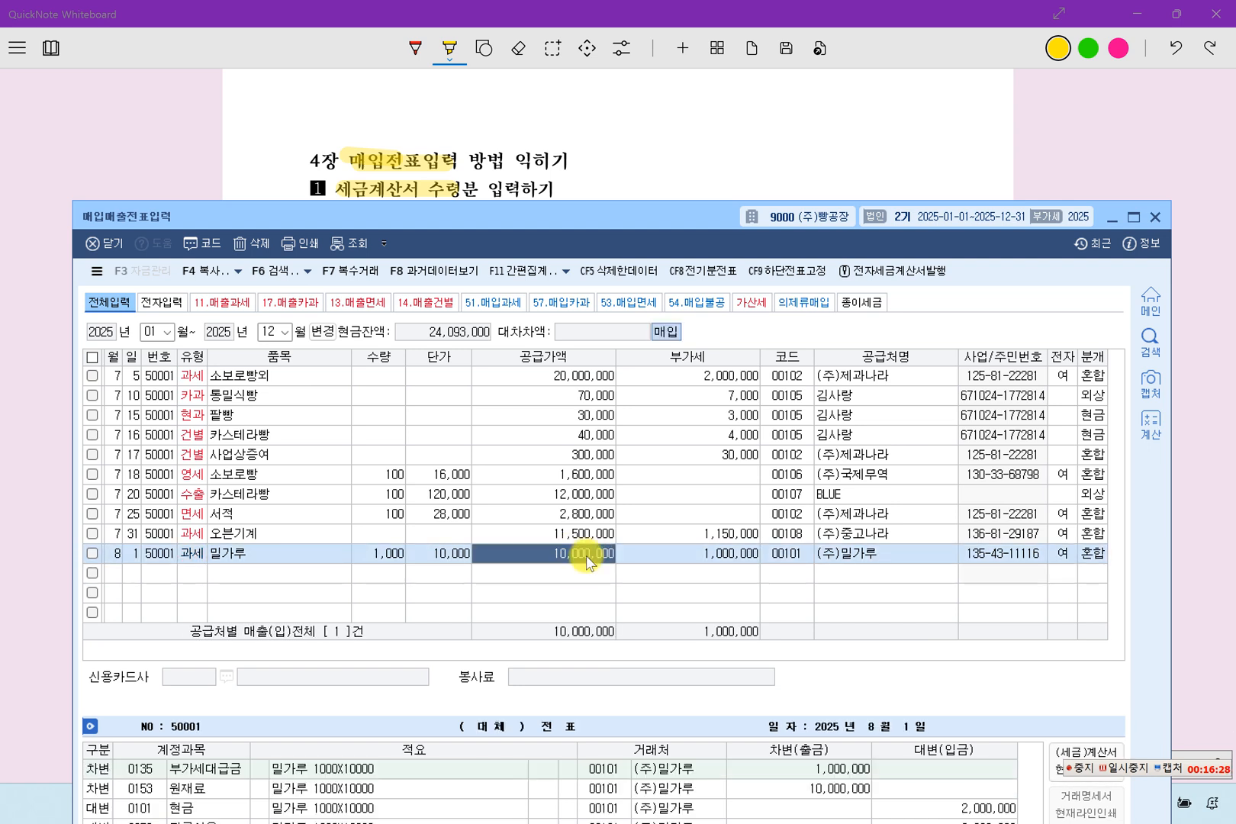
click(576, 582)
click(588, 559)
click(578, 572)
click(578, 562)
click(323, 332)
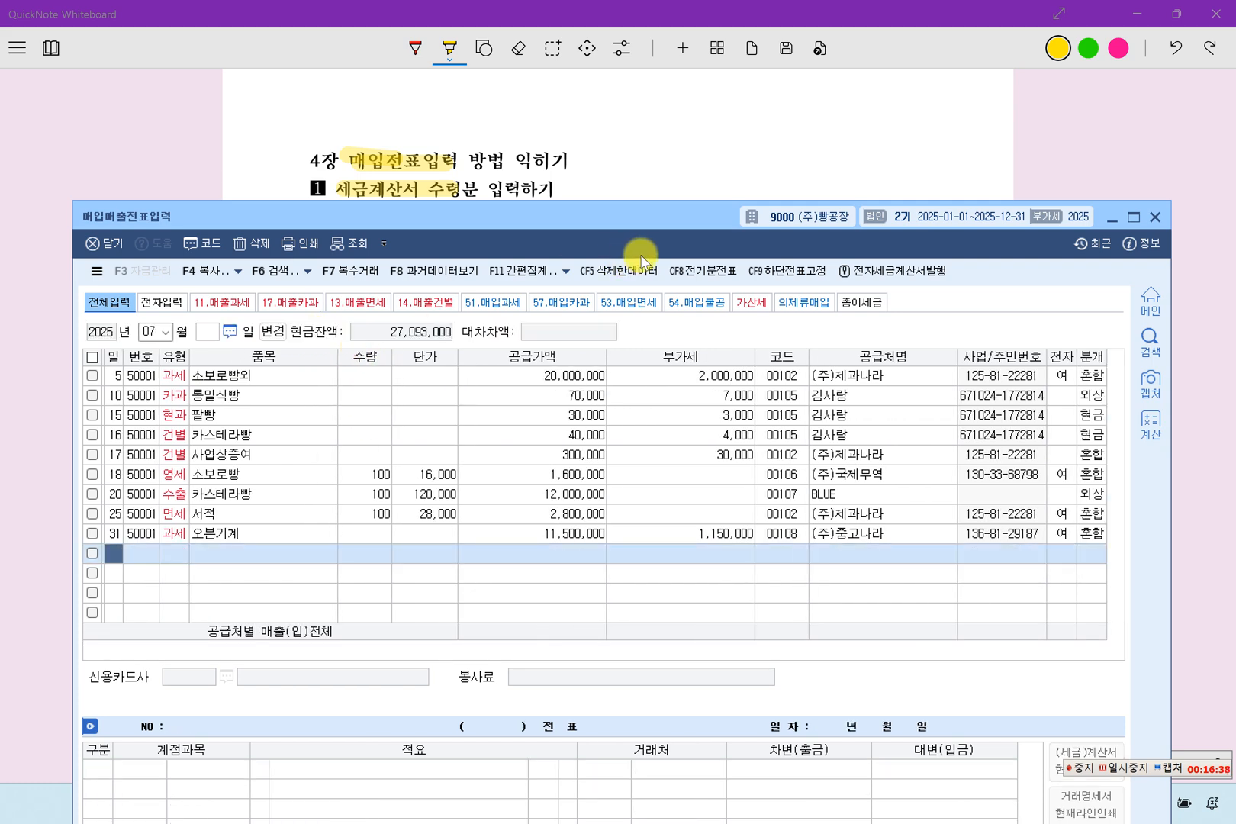
Read the textbook's sample voucher screen and explanation for the flour purchase, and minimize the whiteboard.
drag(645, 215, 632, 264)
click(651, 152)
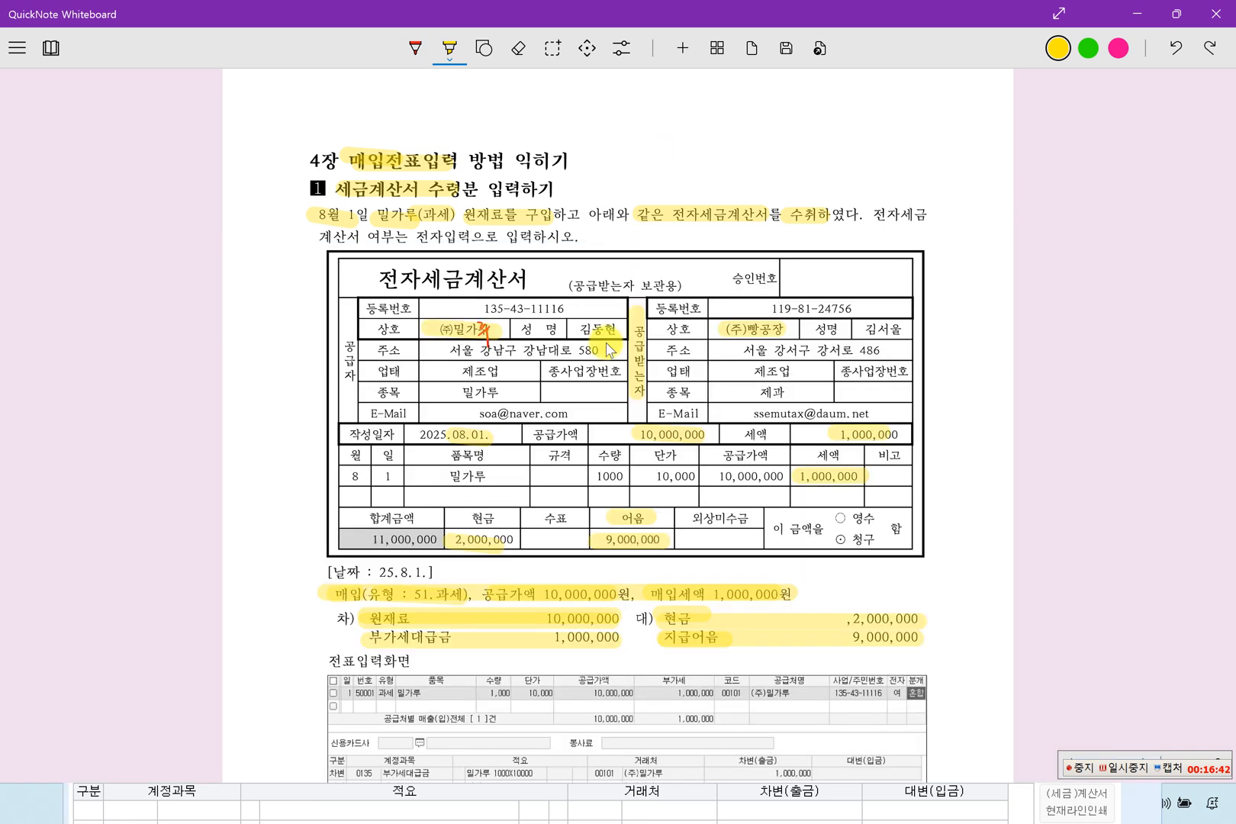
scroll(658, 516, down, 3)
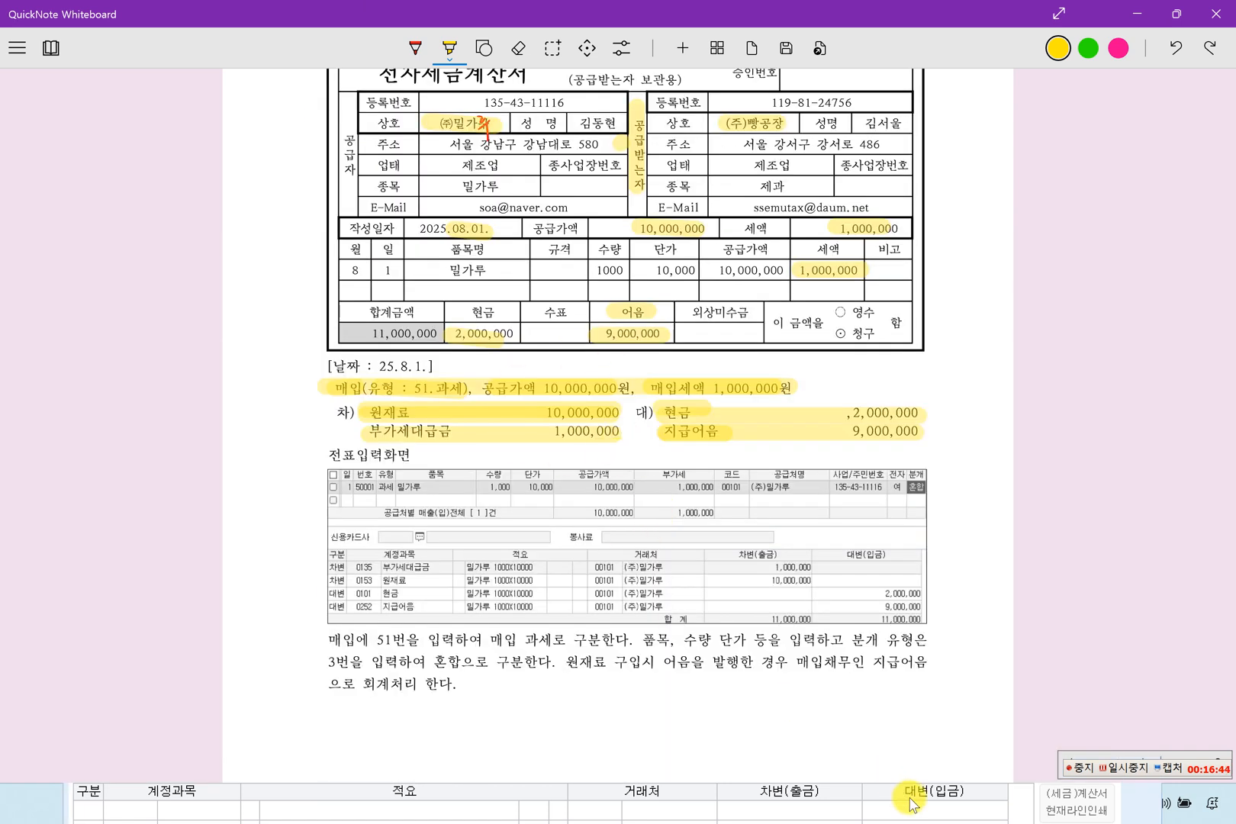
click(1136, 14)
Set the voucher entry month to 08 to list the August vouchers.
drag(641, 251, 652, 48)
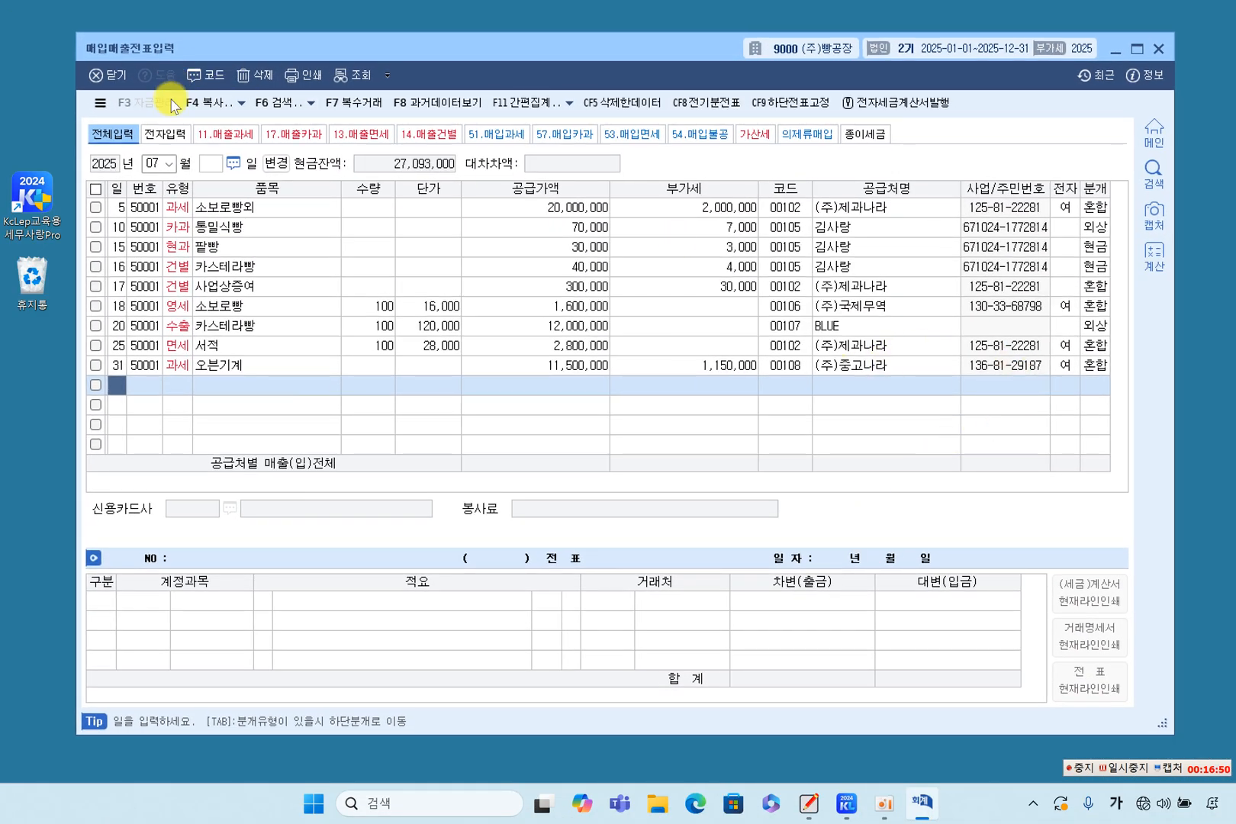
click(153, 163)
click(168, 163)
click(149, 268)
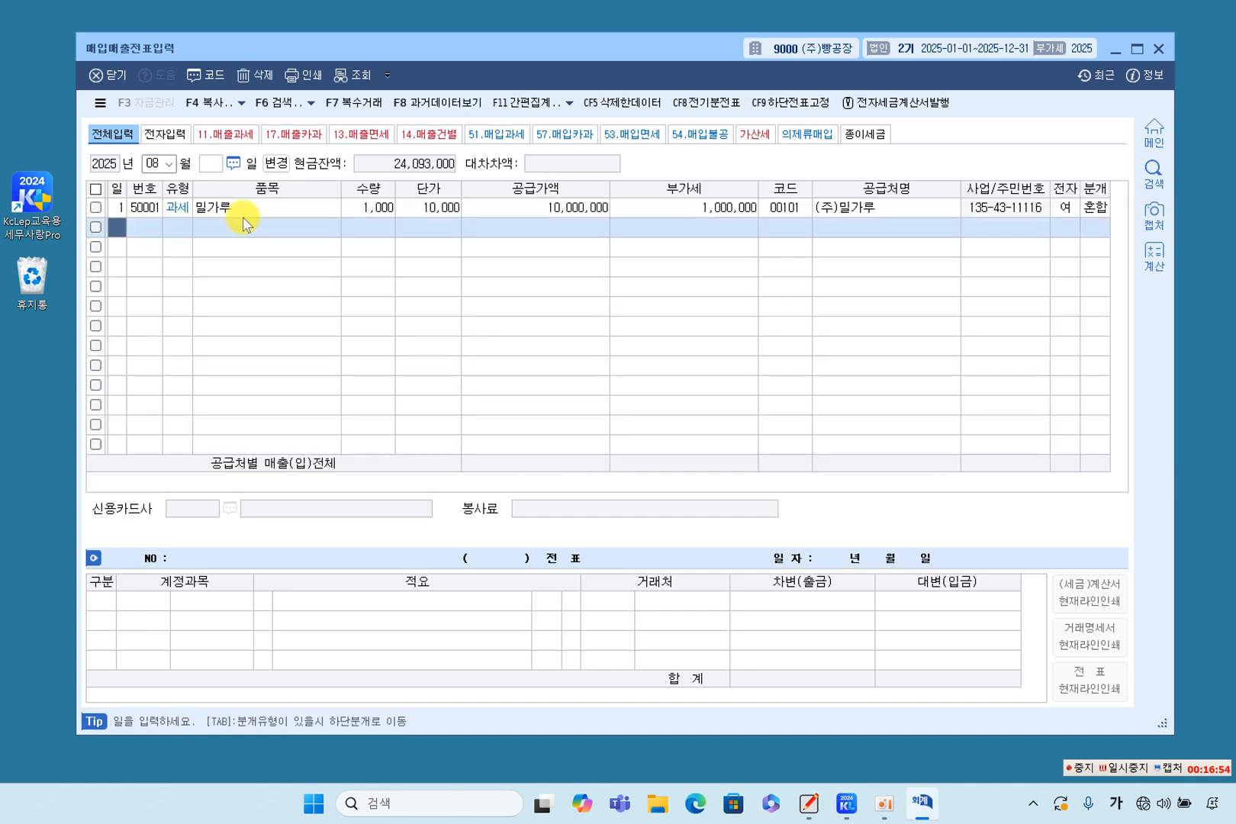
Examine the 밀가루 voucher's journal lines, from the raw material debit to the notes payable credit.
key(Return)
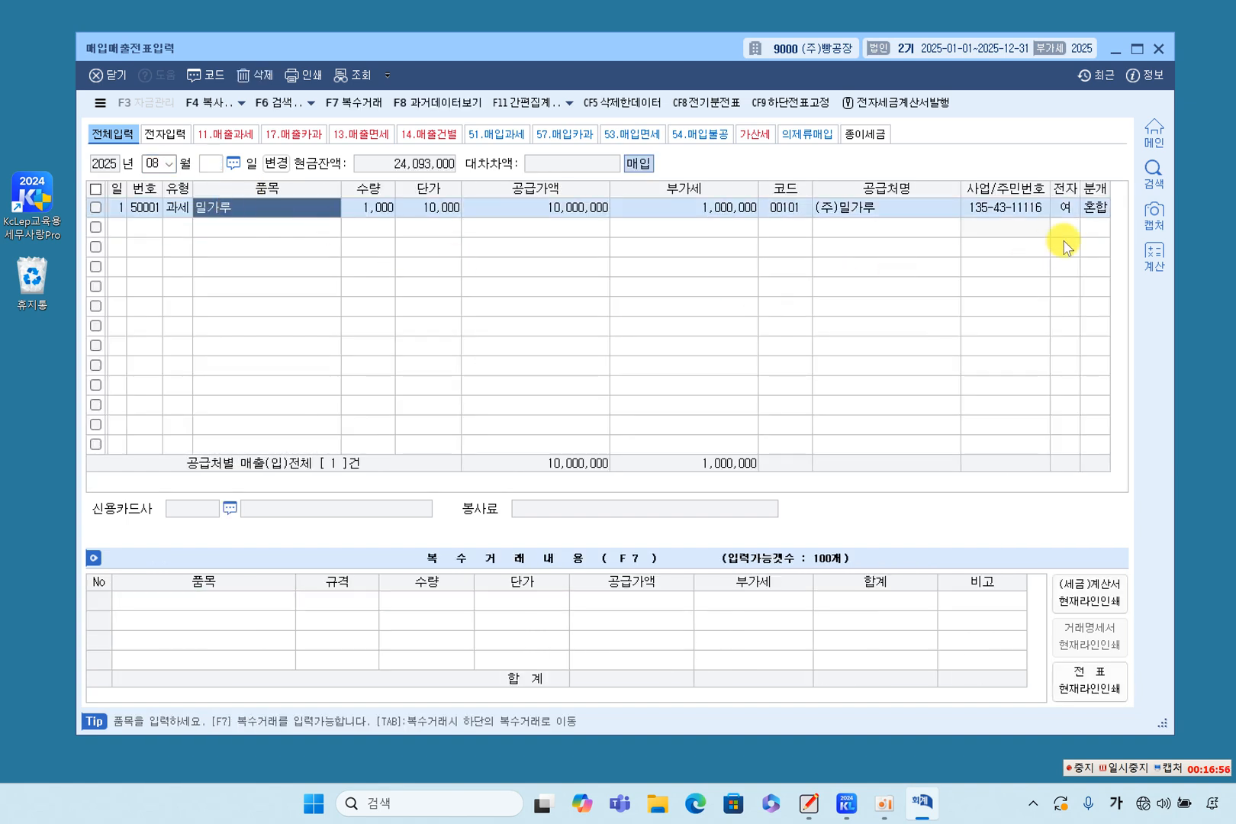
click(1092, 207)
click(467, 624)
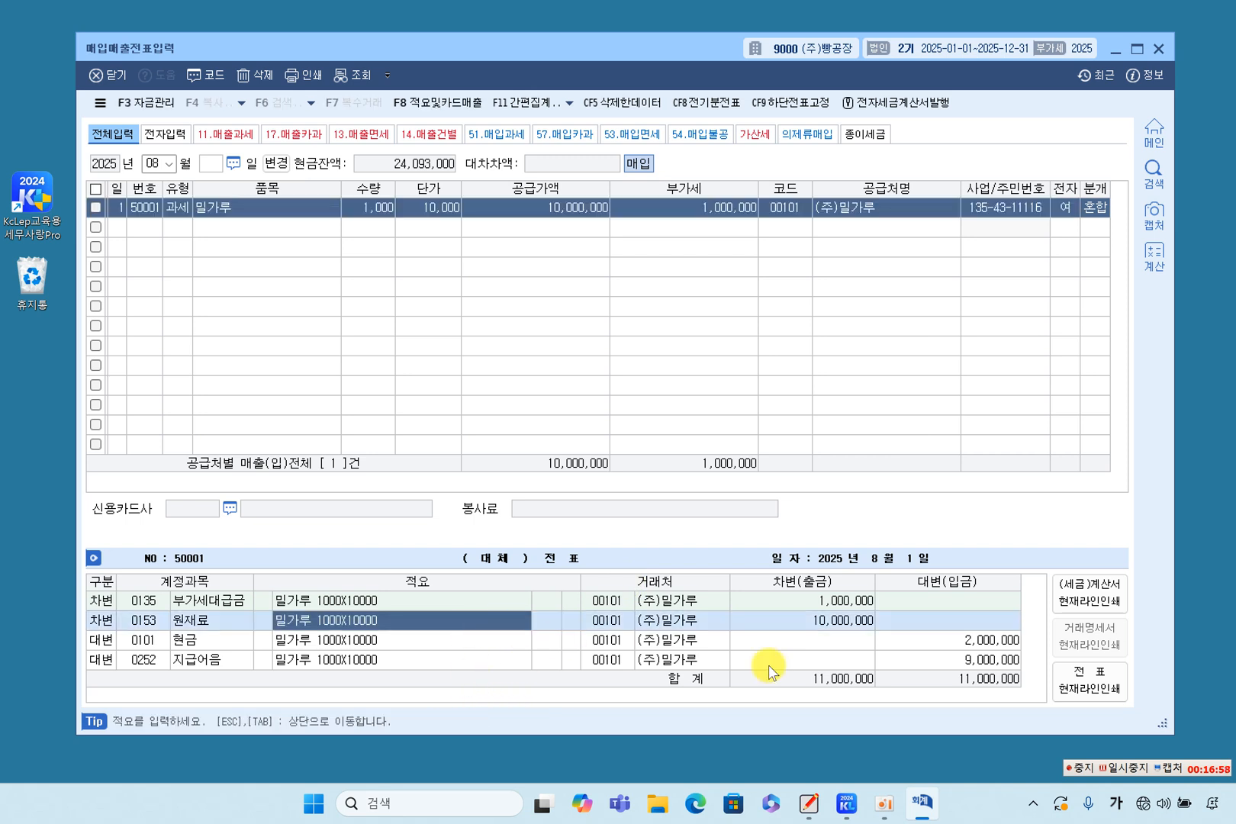
click(938, 661)
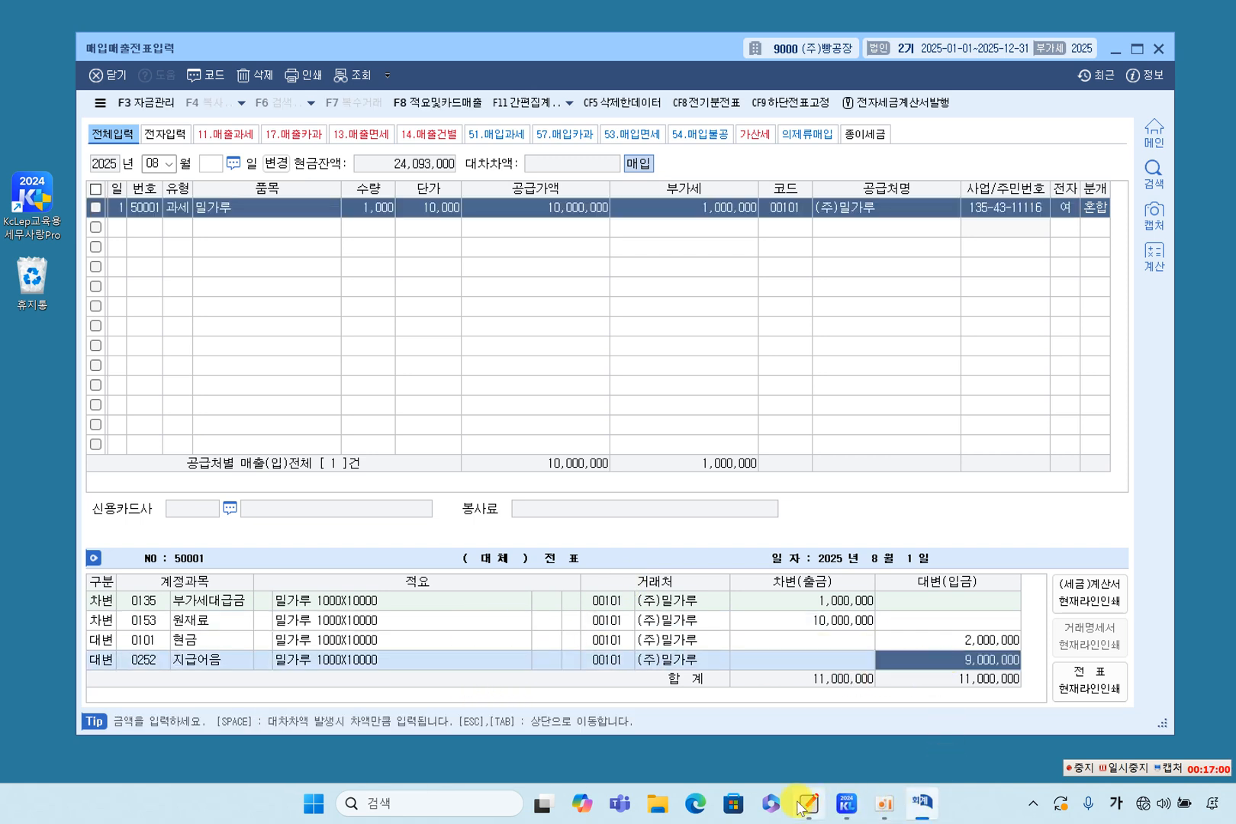
Switch to the textbook in QuickNote Whiteboard and highlight 영세율세금계산서 수취 in yellow in the section 2 heading of chapter 4.
click(800, 725)
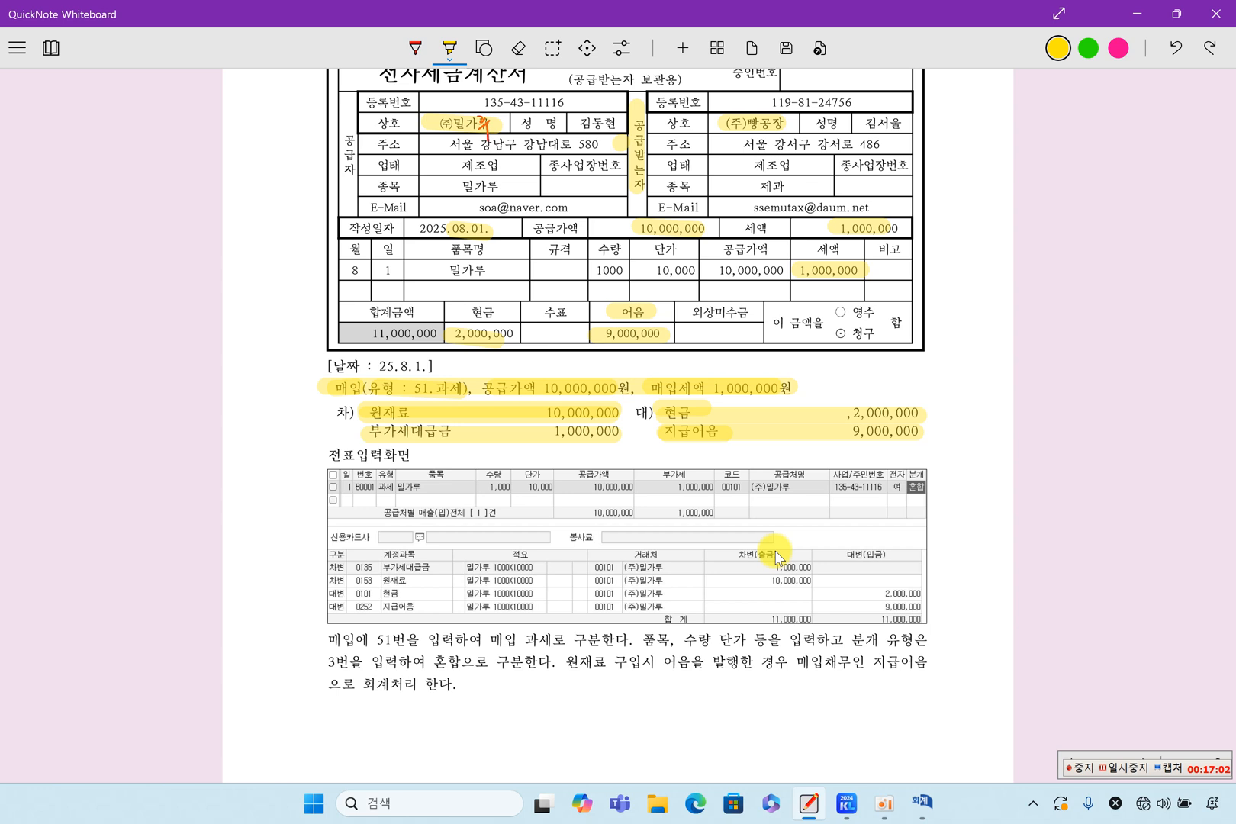
click(1138, 767)
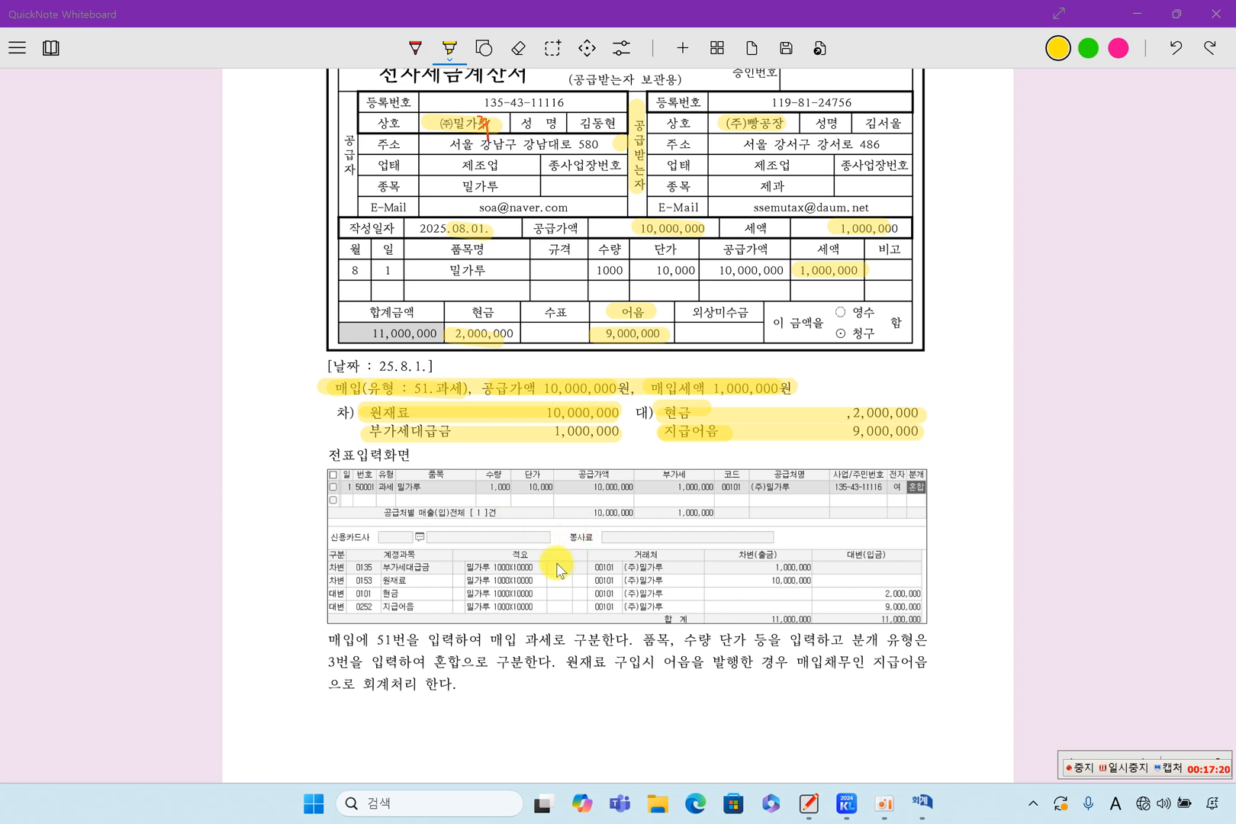
scroll(568, 534, down, 3)
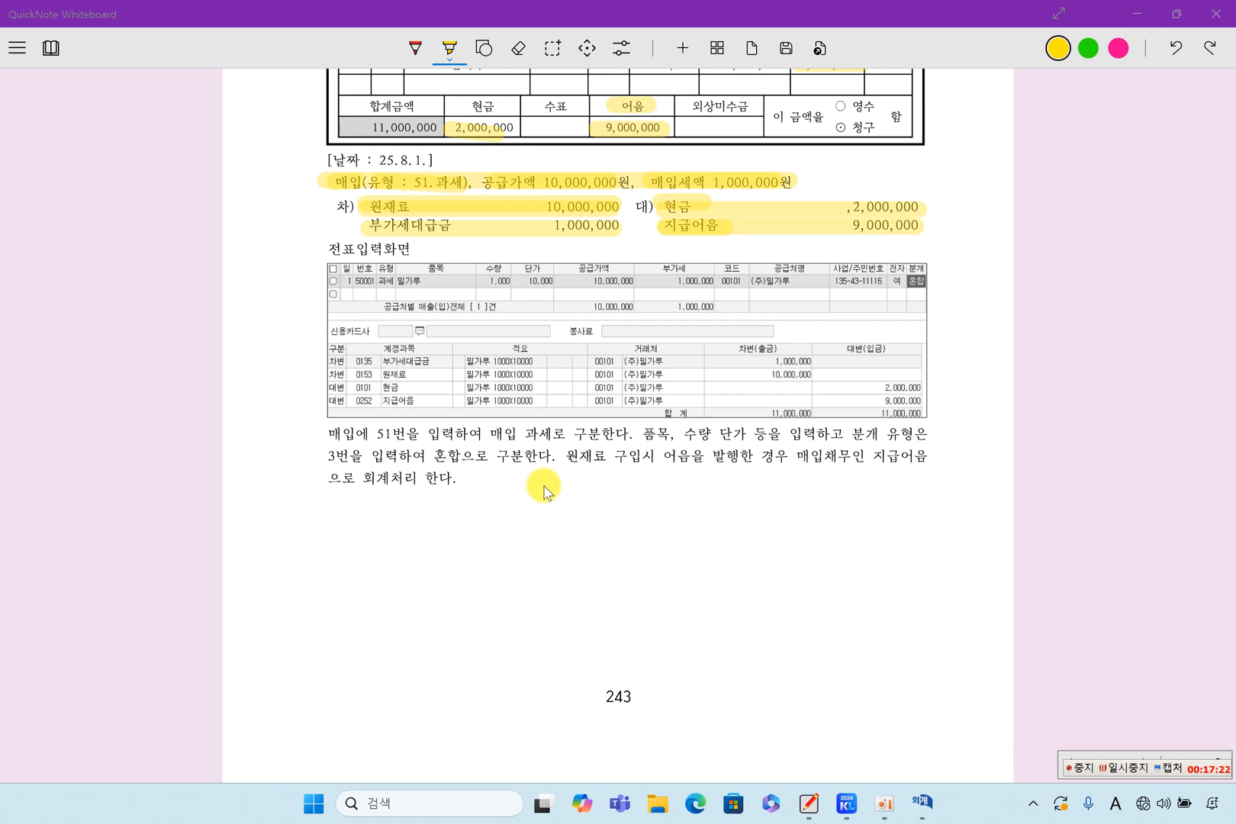
scroll(541, 492, down, 3)
scroll(537, 494, down, 6)
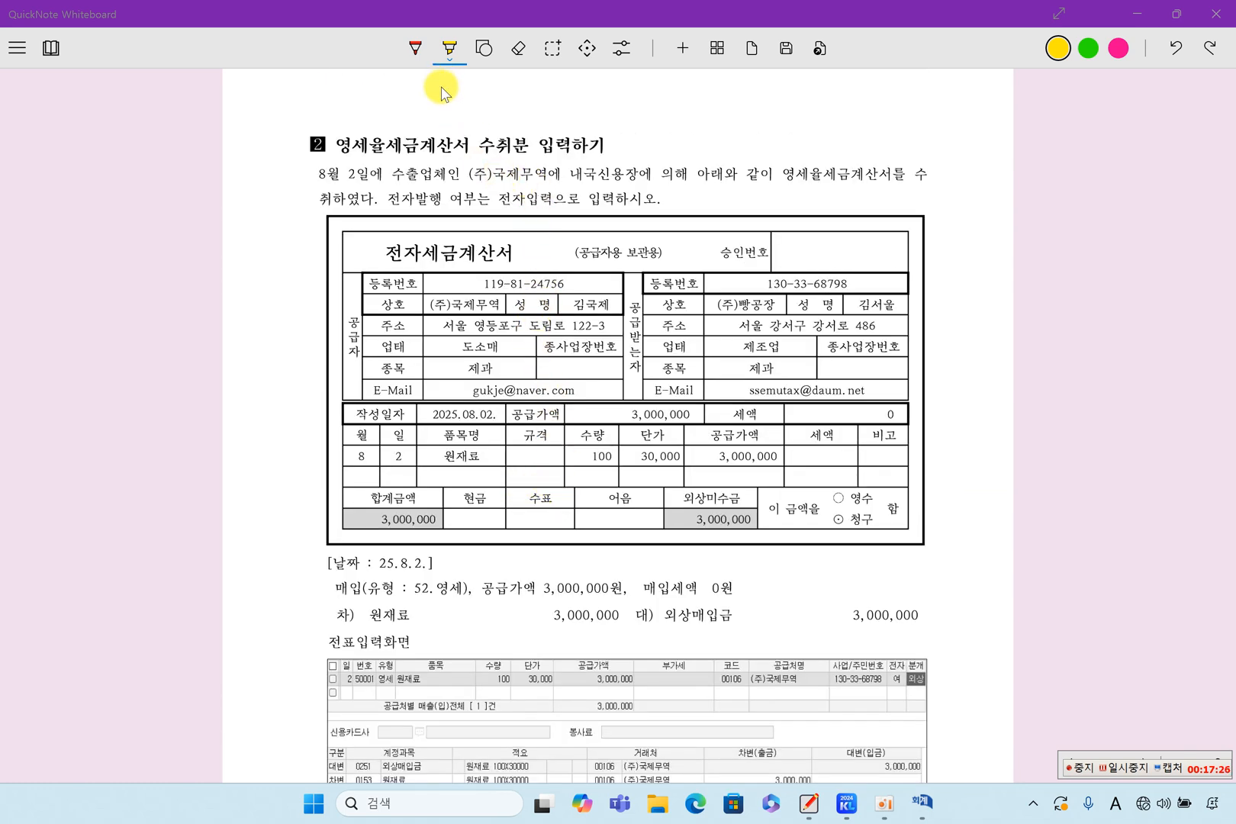
drag(339, 146, 502, 151)
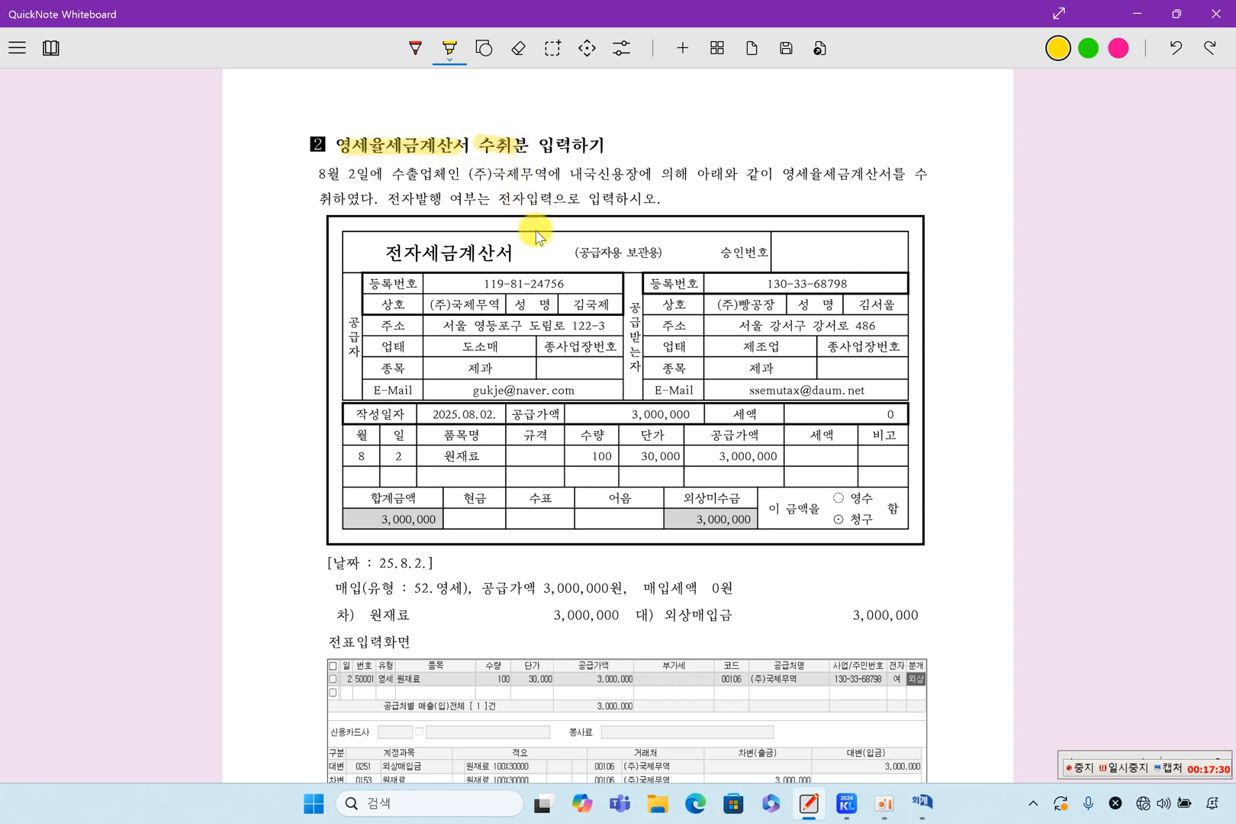
Erase all ink annotations from the textbook and check the preceding pages for leftover marks.
click(518, 48)
click(521, 61)
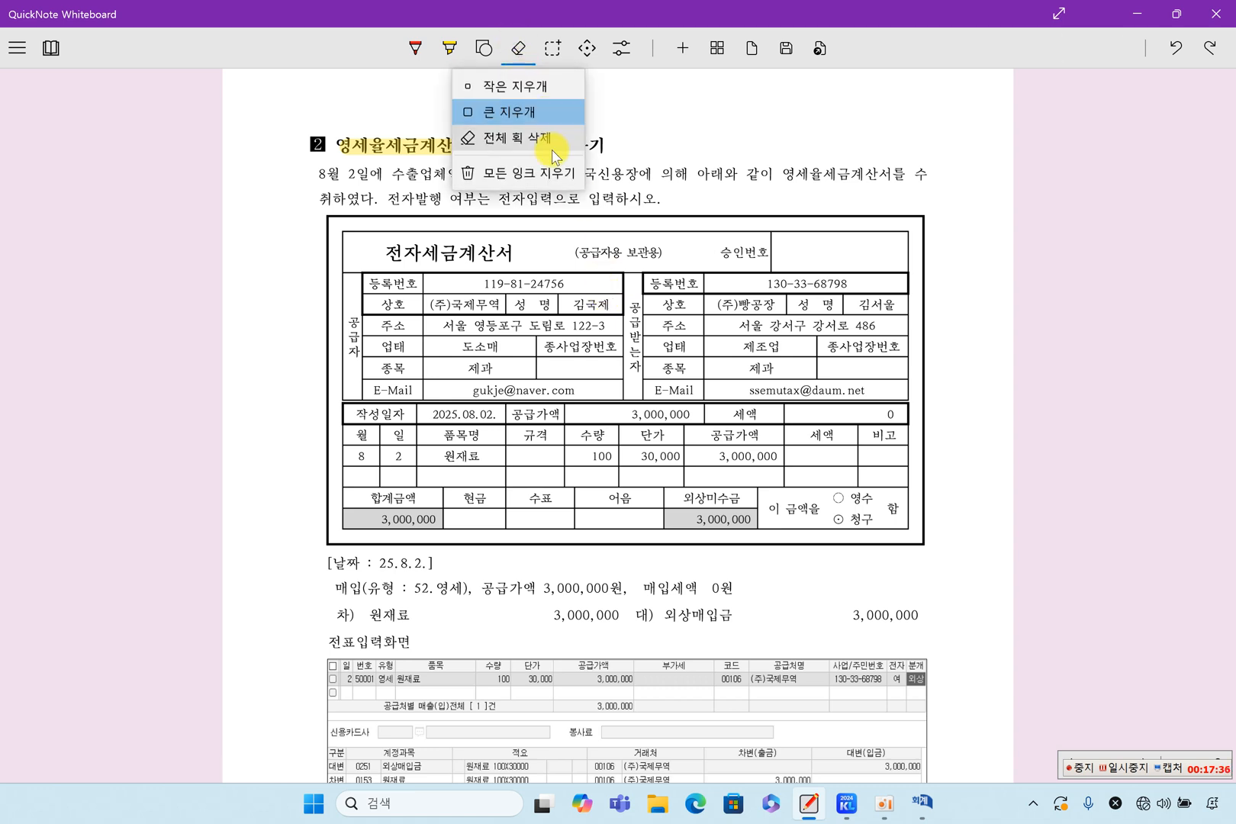
click(552, 170)
scroll(583, 263, up, 8)
scroll(583, 263, up, 20)
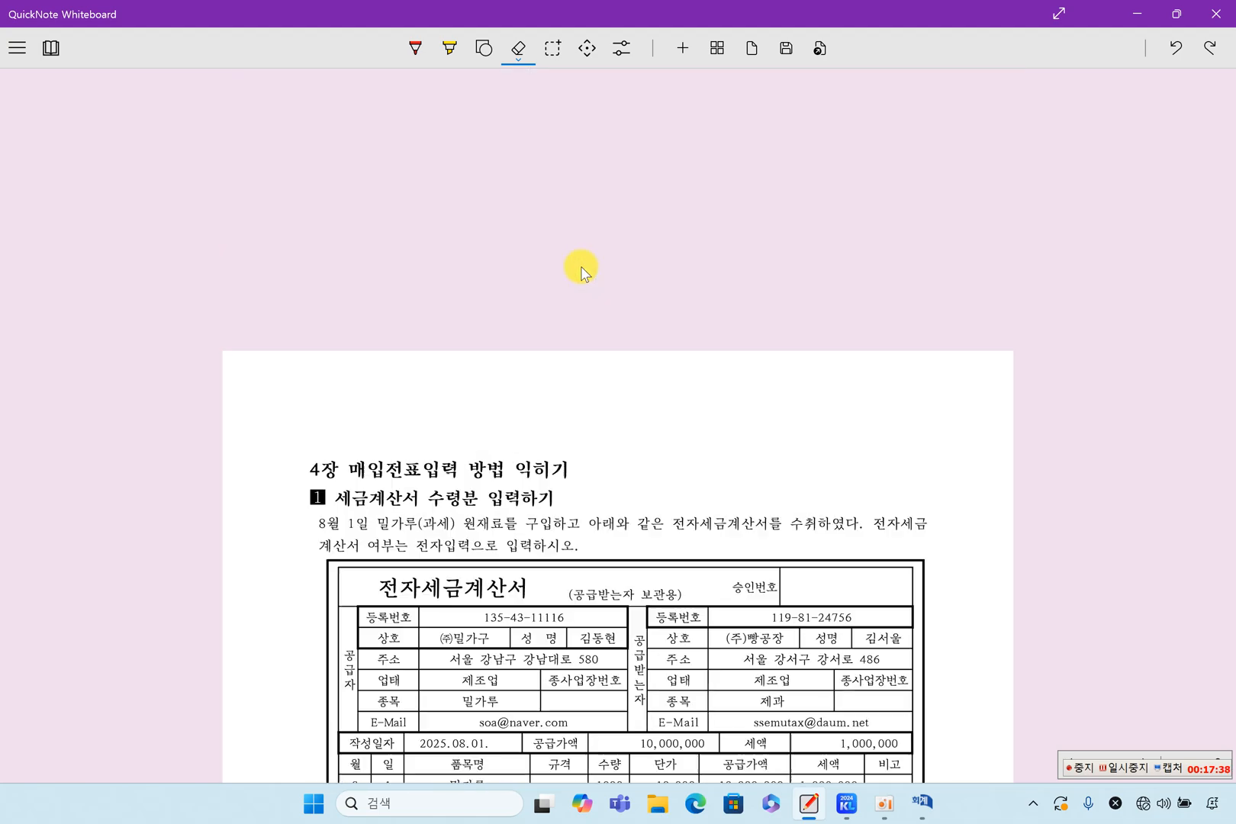
scroll(583, 288, up, 20)
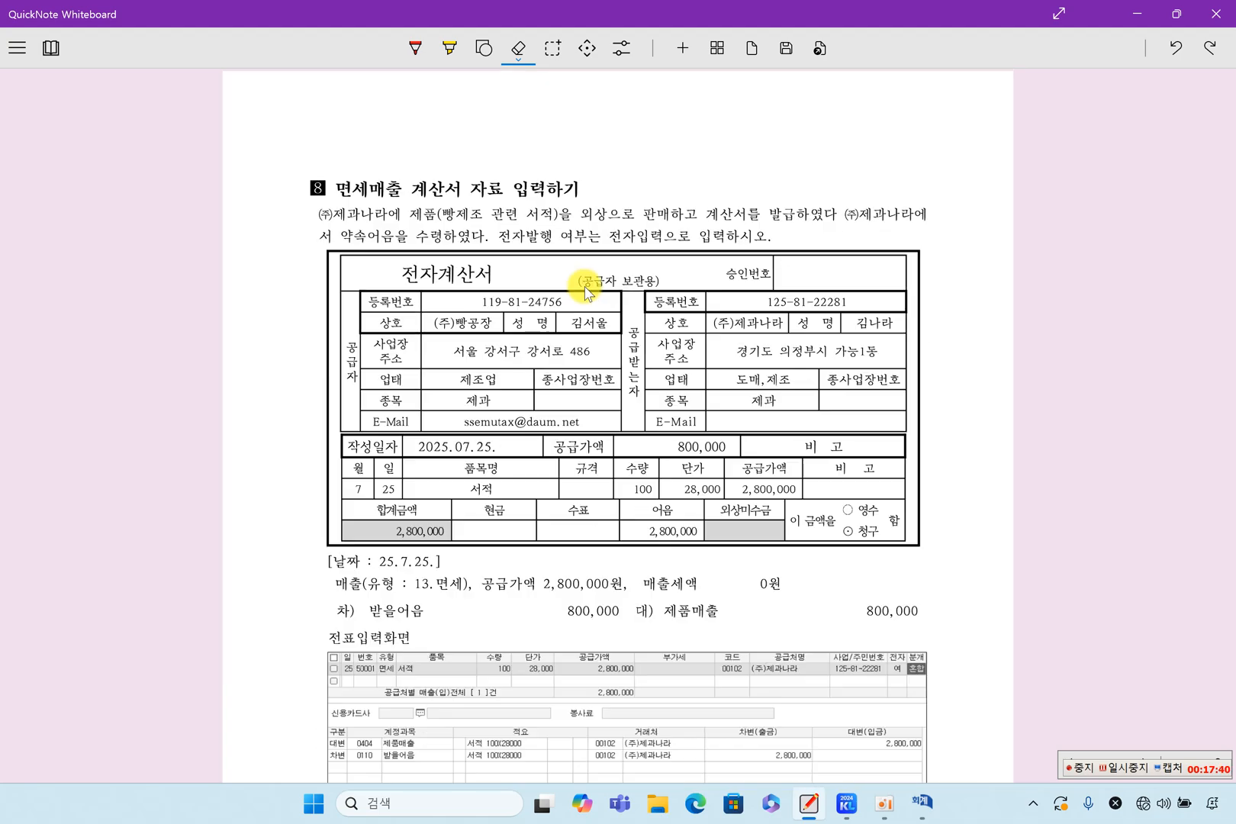
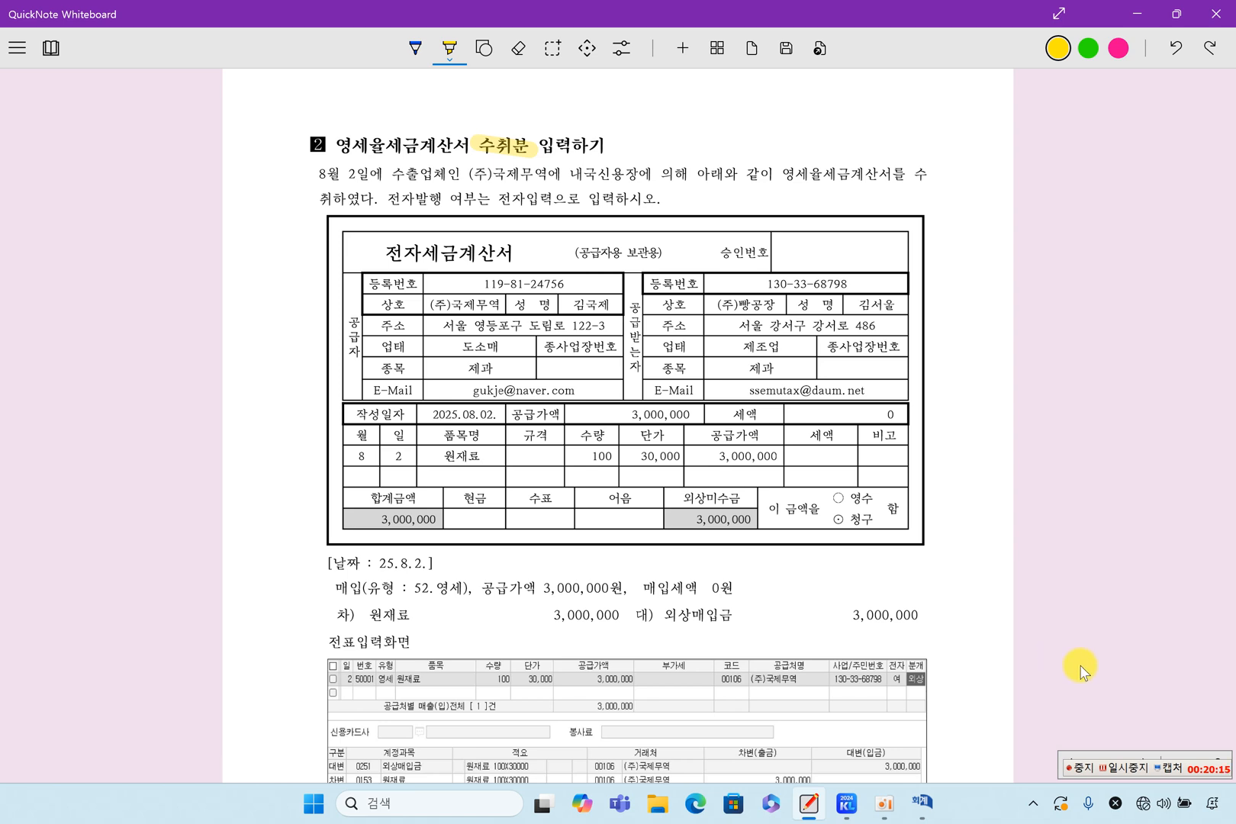
Highlight the problem text's key phrases in yellow: 8월 2일, (주)국제무역, 내국신용장에 의해, 아래와 같이 and 영세율세금계산서를 취하였다.
click(1128, 766)
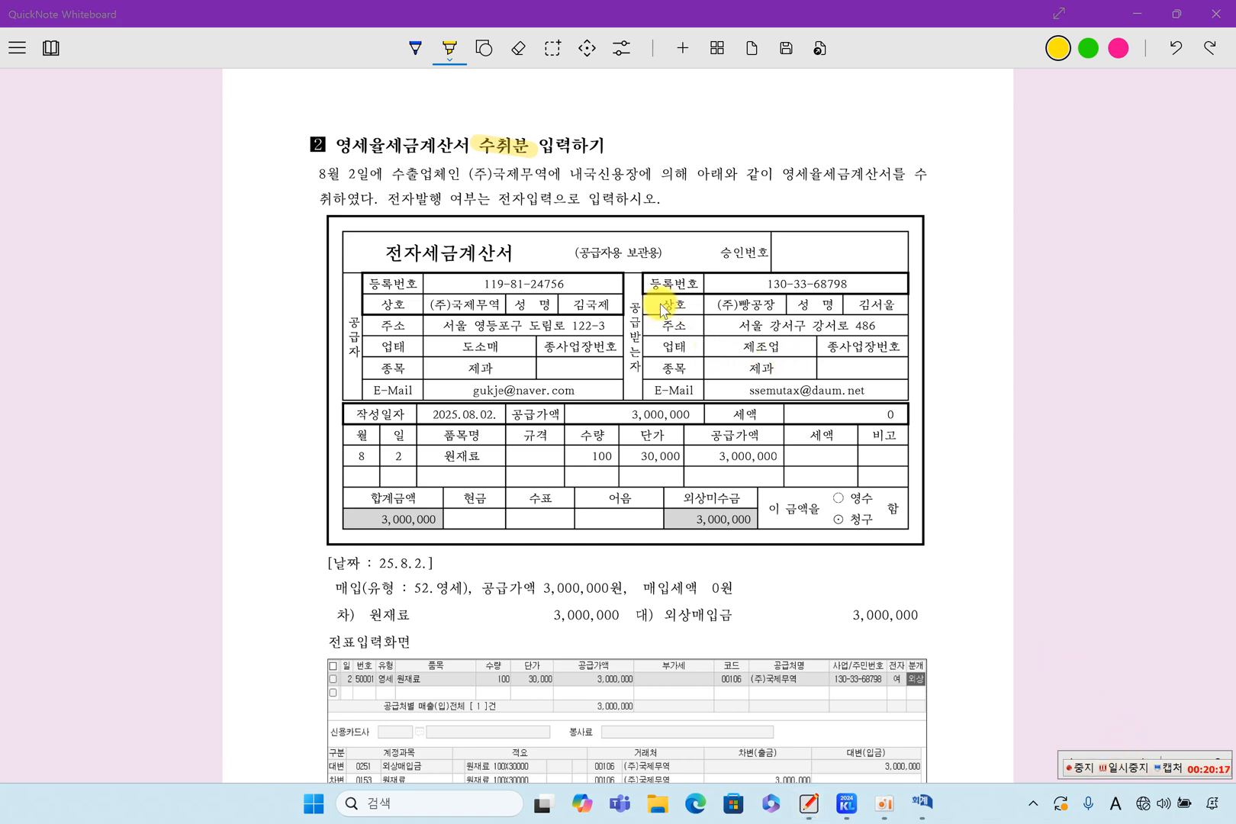
click(319, 176)
drag(316, 171, 359, 171)
drag(469, 178, 915, 180)
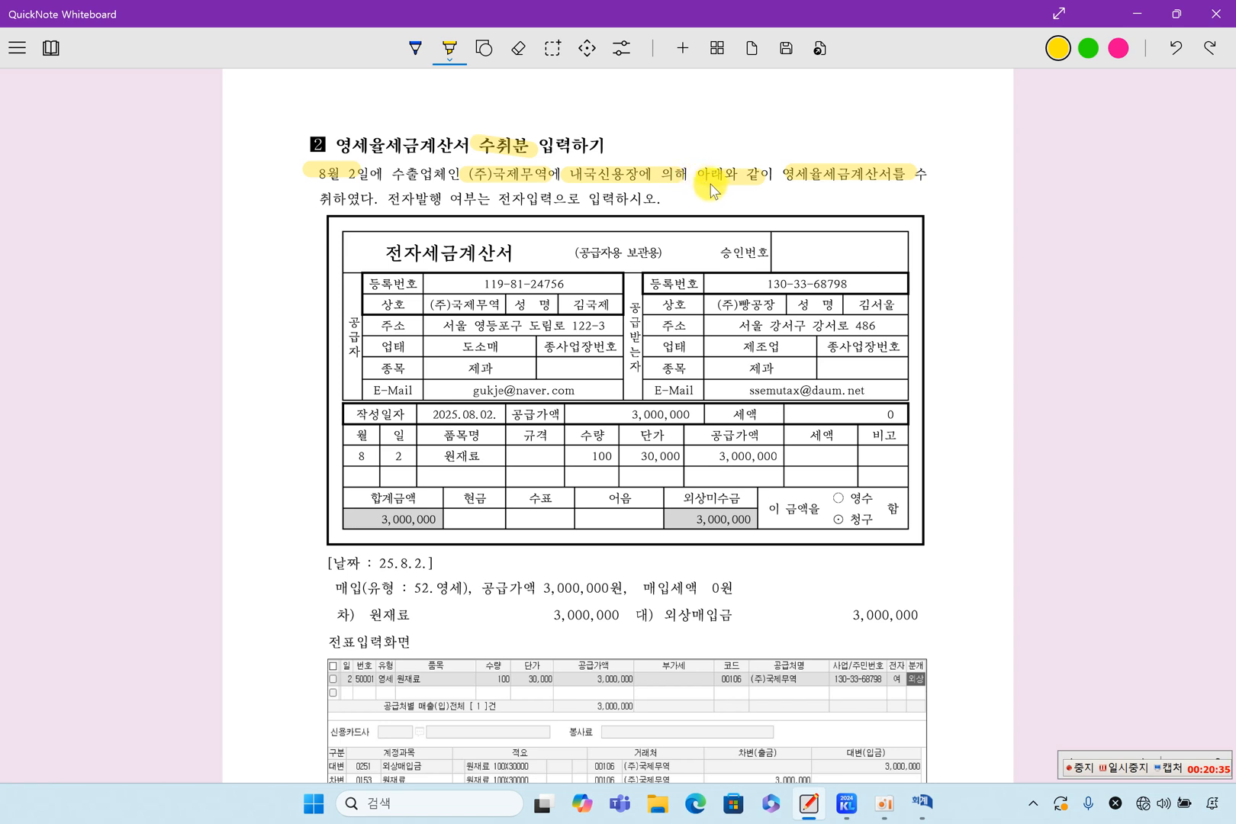
drag(311, 199, 378, 198)
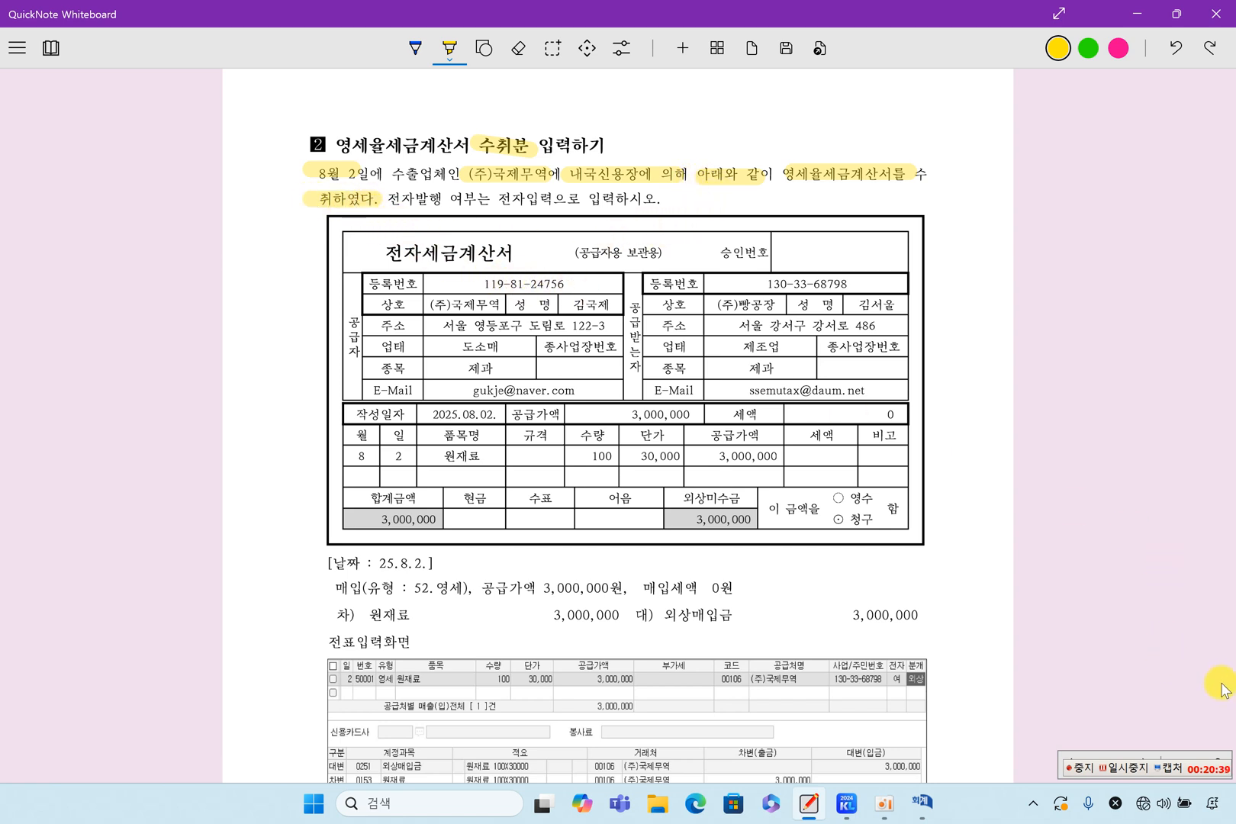
Highlight (주)국제무역, (주)빵공장, 공급받는자, the item 원재료 and the 세액 amount on the electronic tax invoice.
click(1123, 770)
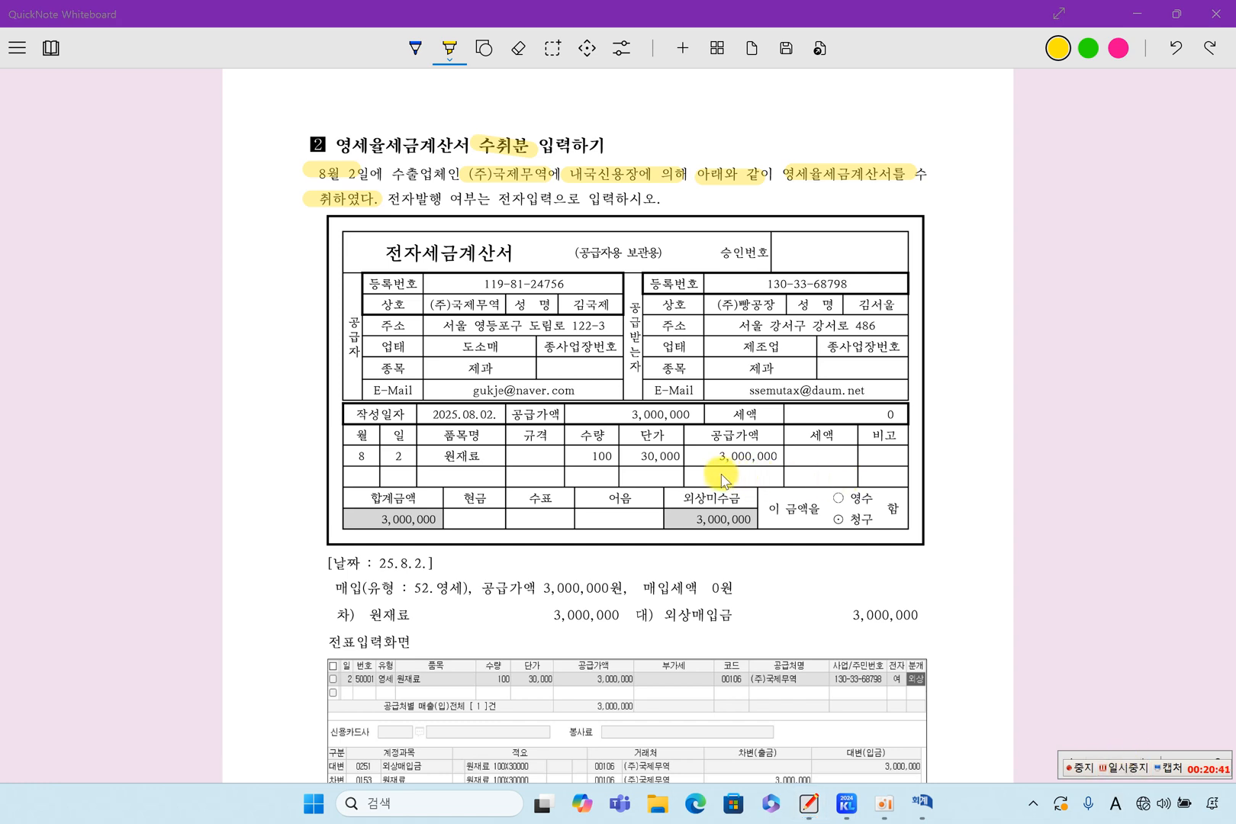
drag(427, 304, 492, 309)
drag(715, 305, 763, 308)
drag(635, 302, 627, 374)
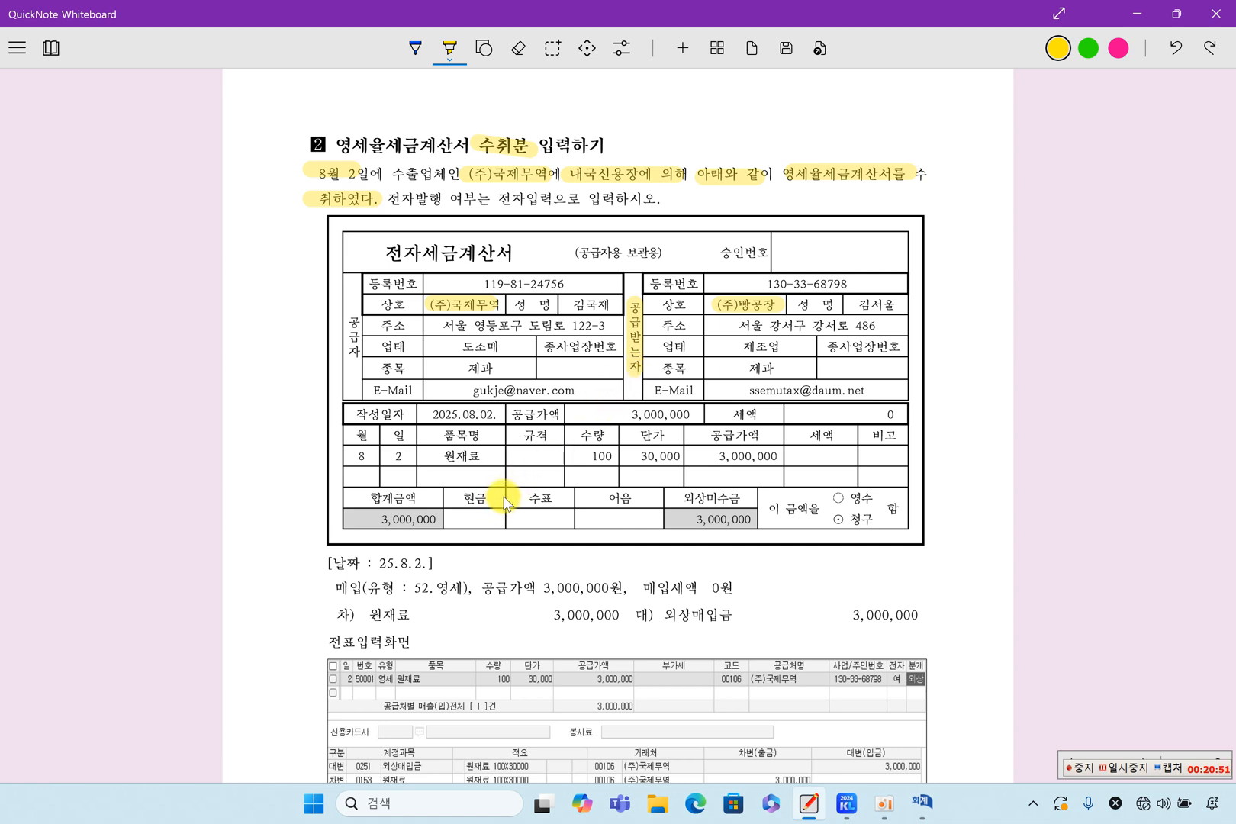
drag(435, 455, 484, 456)
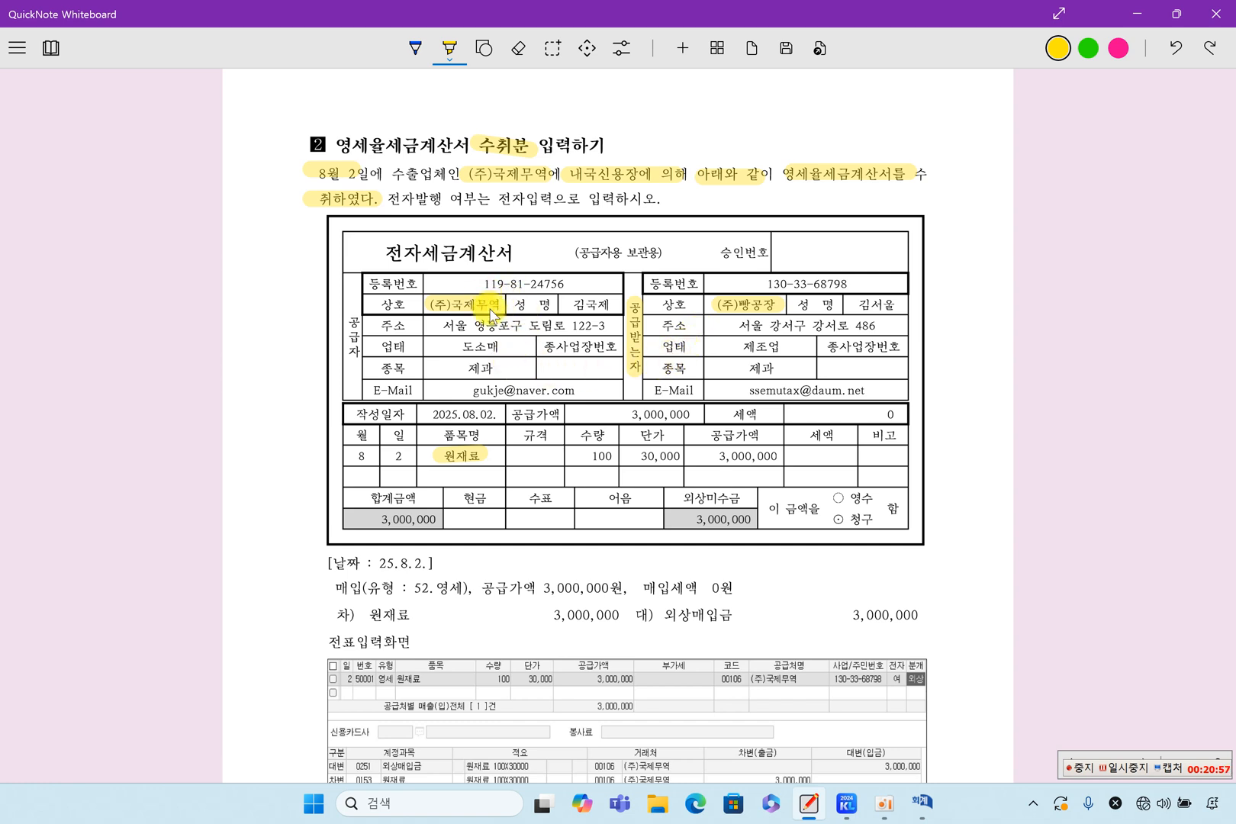
drag(793, 413, 891, 419)
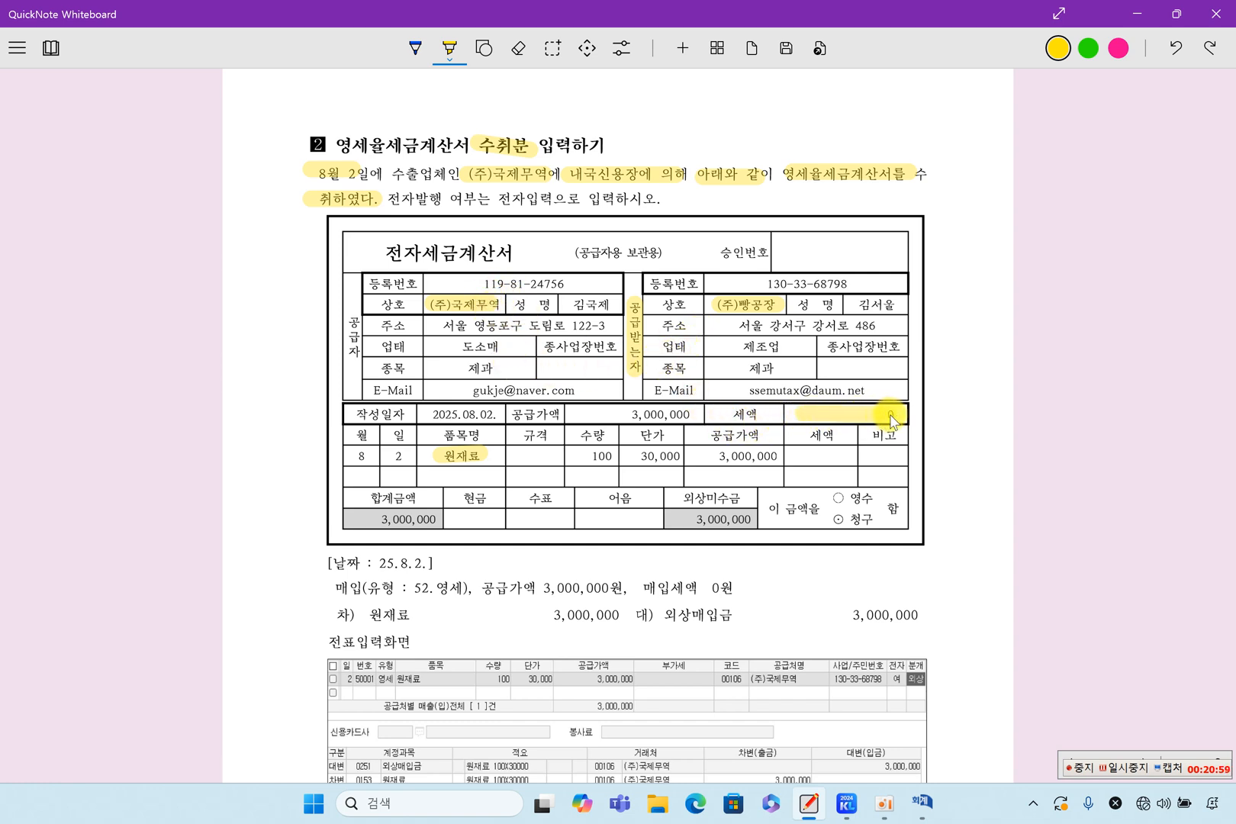
Emphasize the 전자세금계산서 title and 세액 cells with more highlighting, and re-mark 내국신용장에 의해 and 영세율세금계산서를 in the problem text.
drag(347, 260, 502, 262)
drag(356, 249, 509, 251)
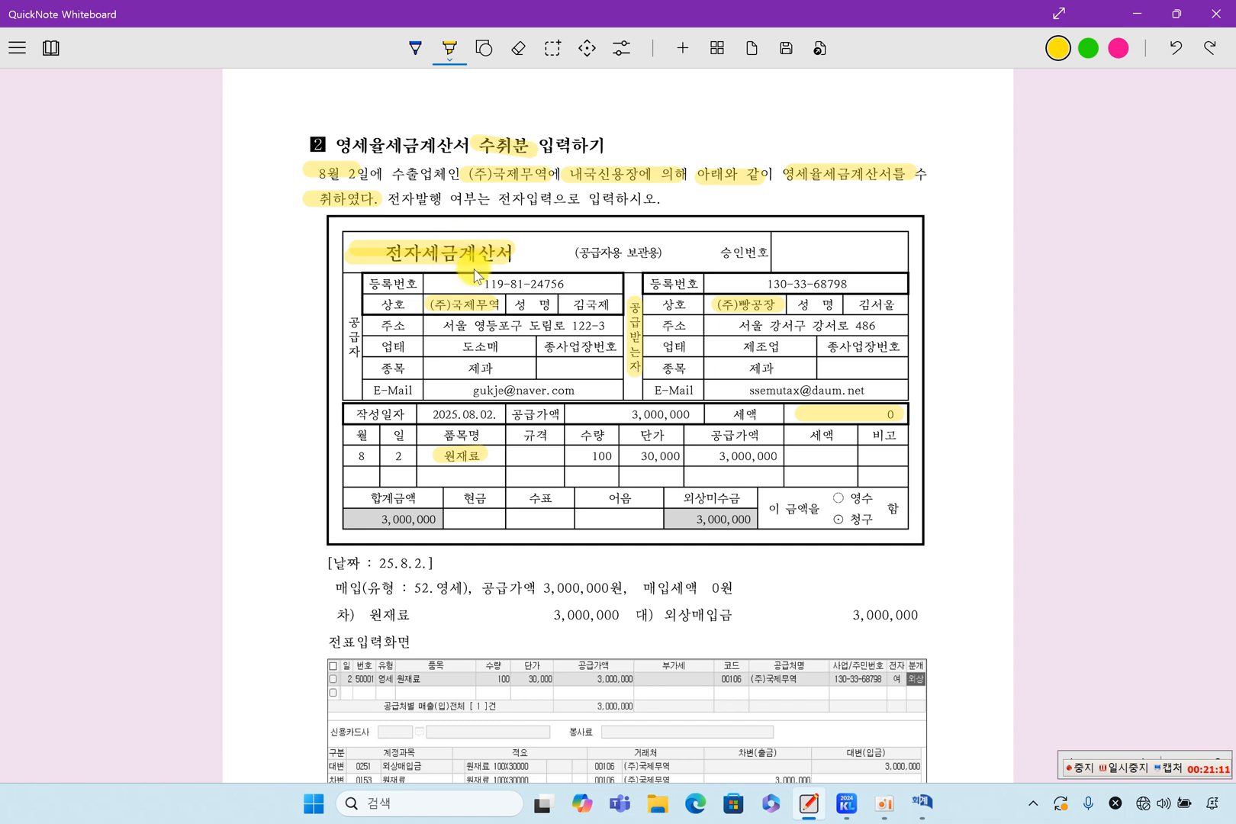
mouse_move(782, 412)
mouse_down()
mouse_move(713, 413)
mouse_move(905, 411)
mouse_up()
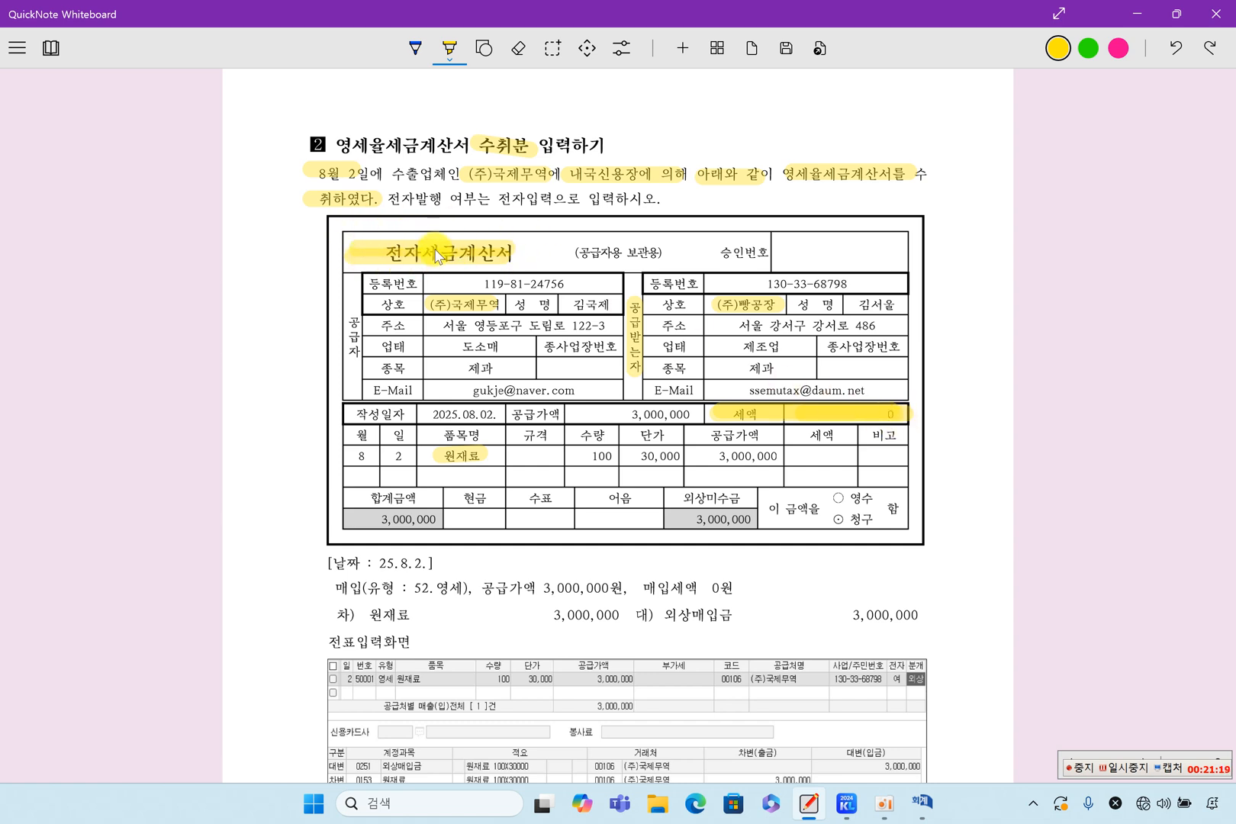
drag(434, 247, 512, 248)
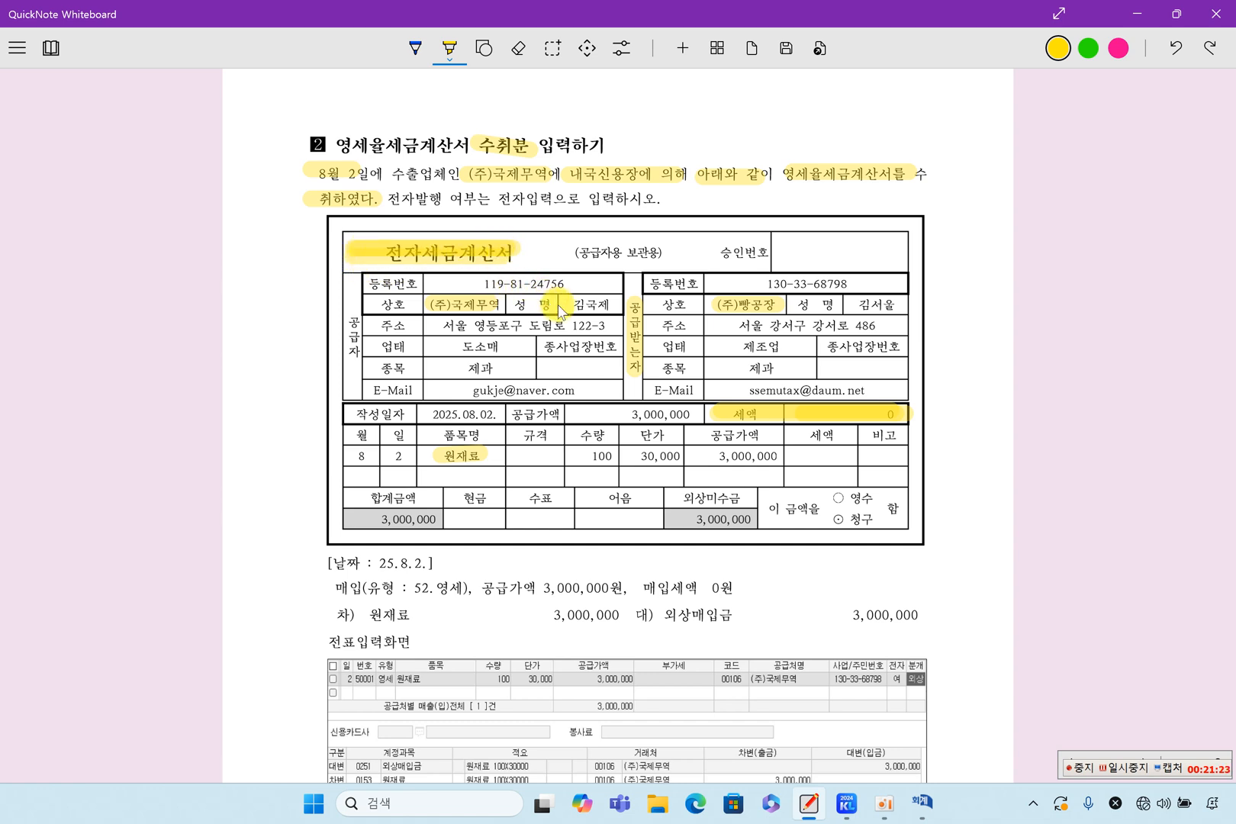
drag(713, 416, 891, 424)
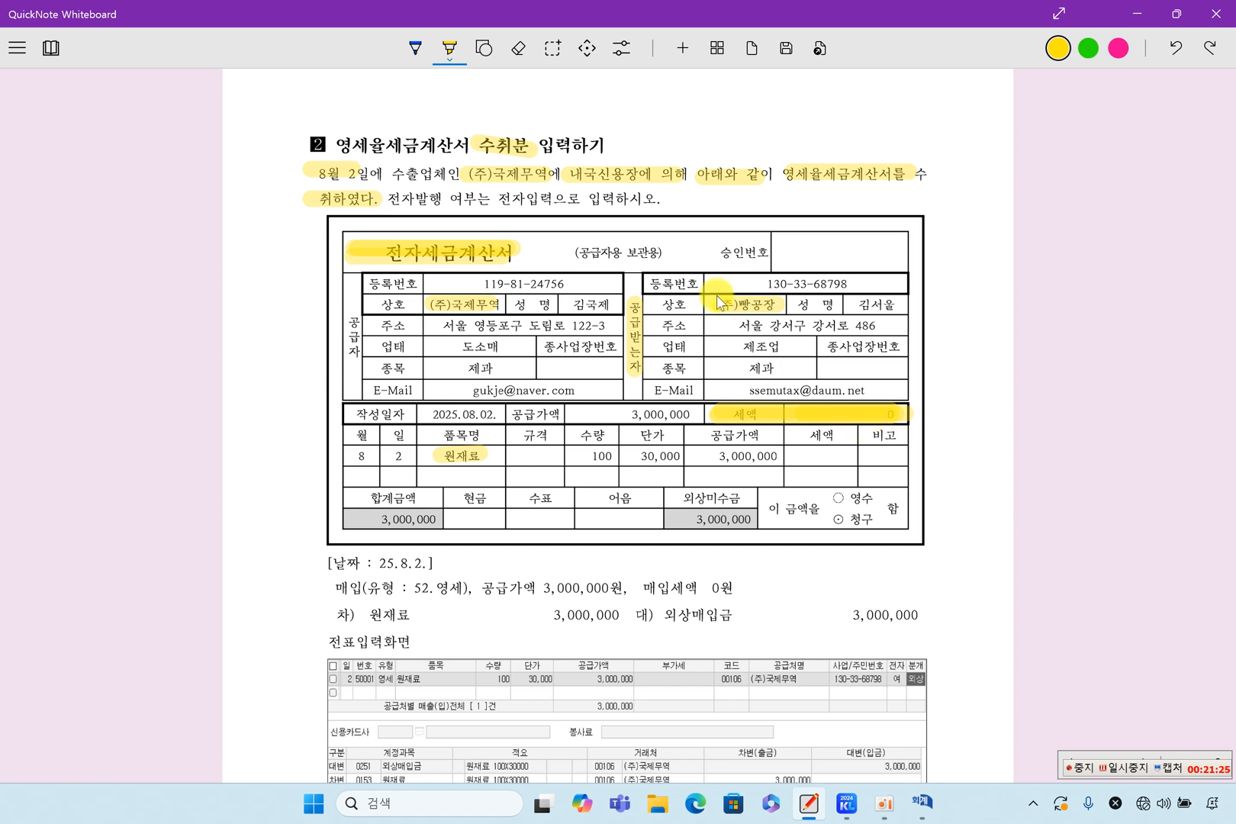
drag(566, 174, 685, 187)
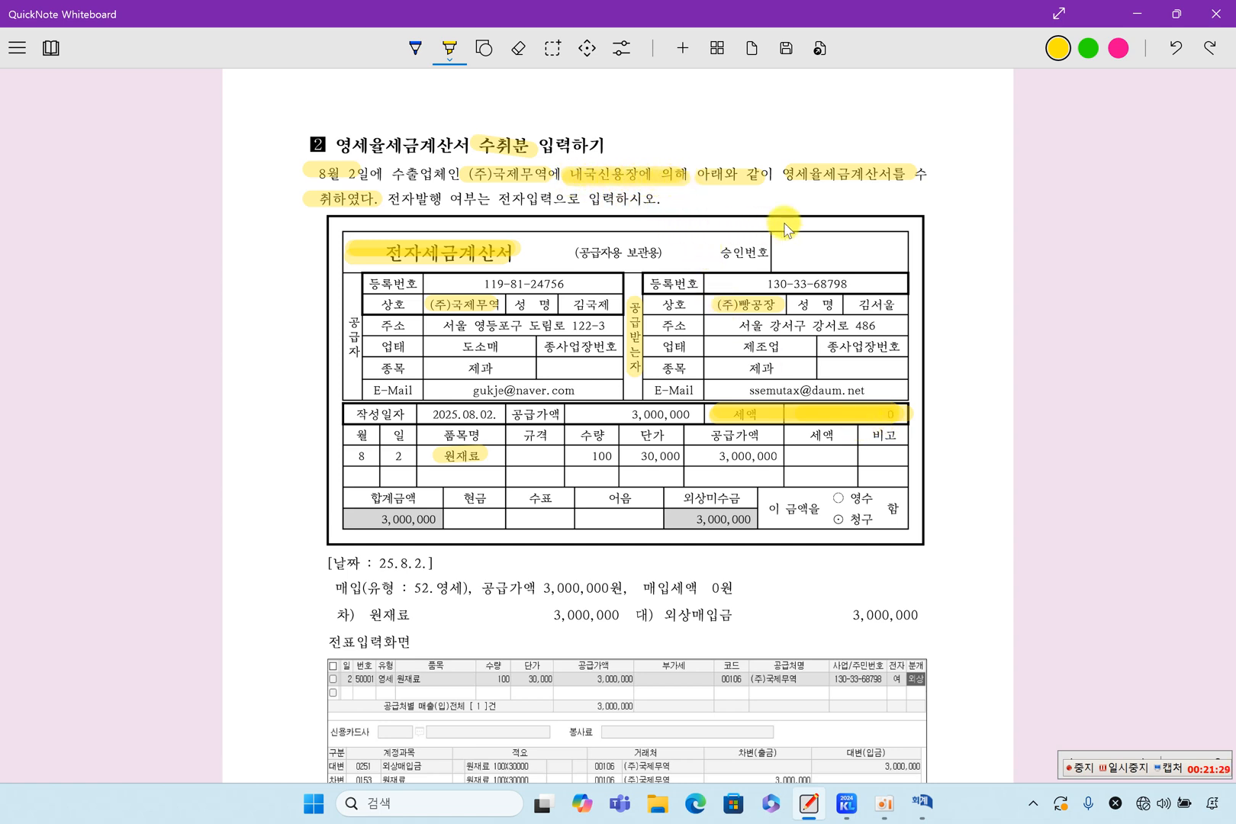
drag(807, 183, 906, 177)
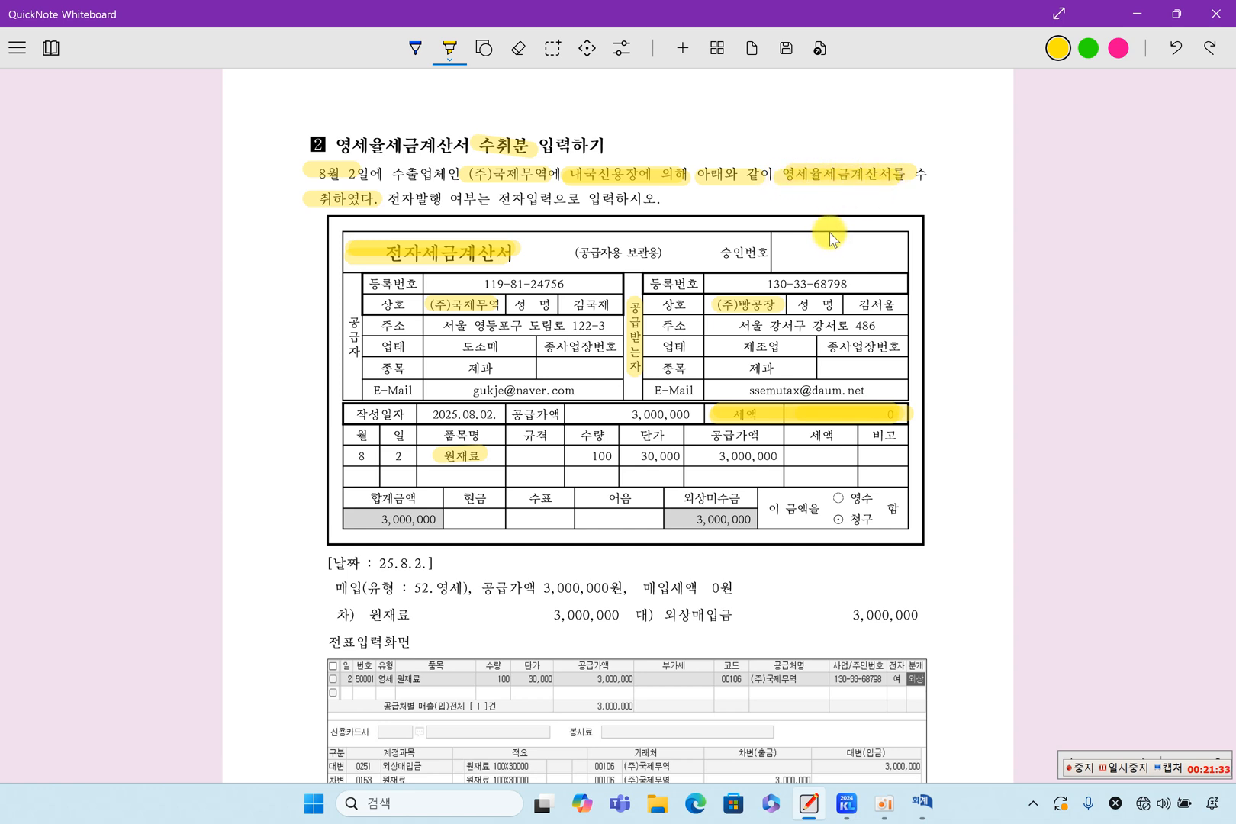
drag(717, 413, 884, 417)
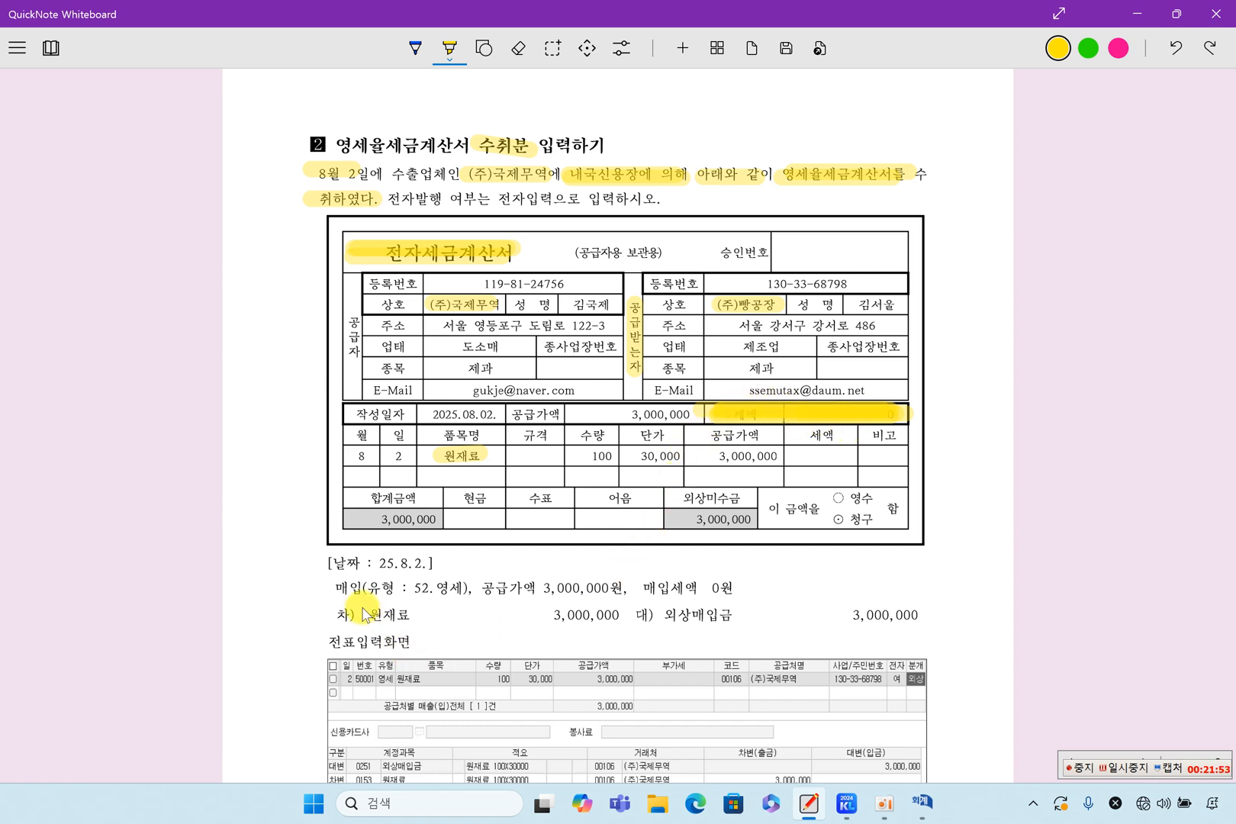
Highlight the solution line 매입(유형 : 52.영세), 공급가액 3,000,000원, 매입세액 0원 and the invoice's matching supply value and tax cells.
drag(334, 591, 446, 596)
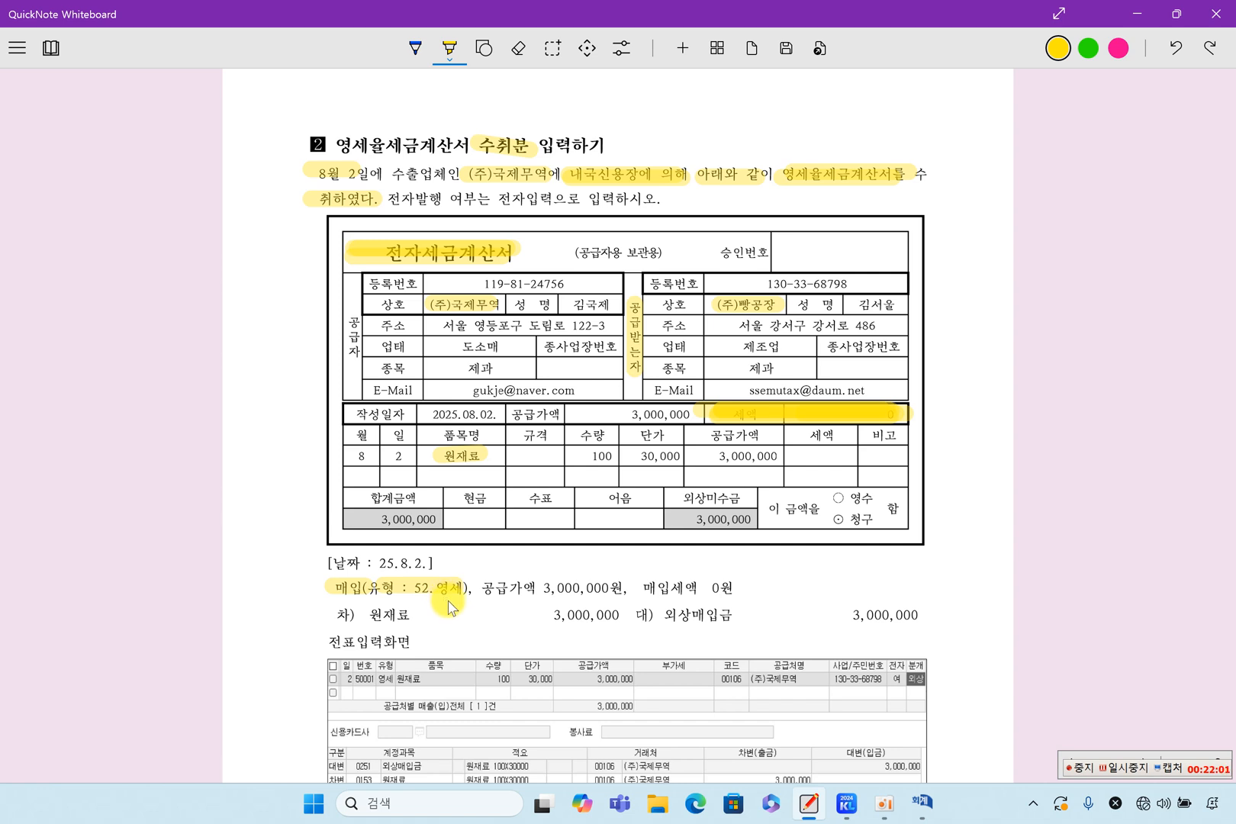
drag(525, 587, 605, 592)
drag(698, 456, 848, 455)
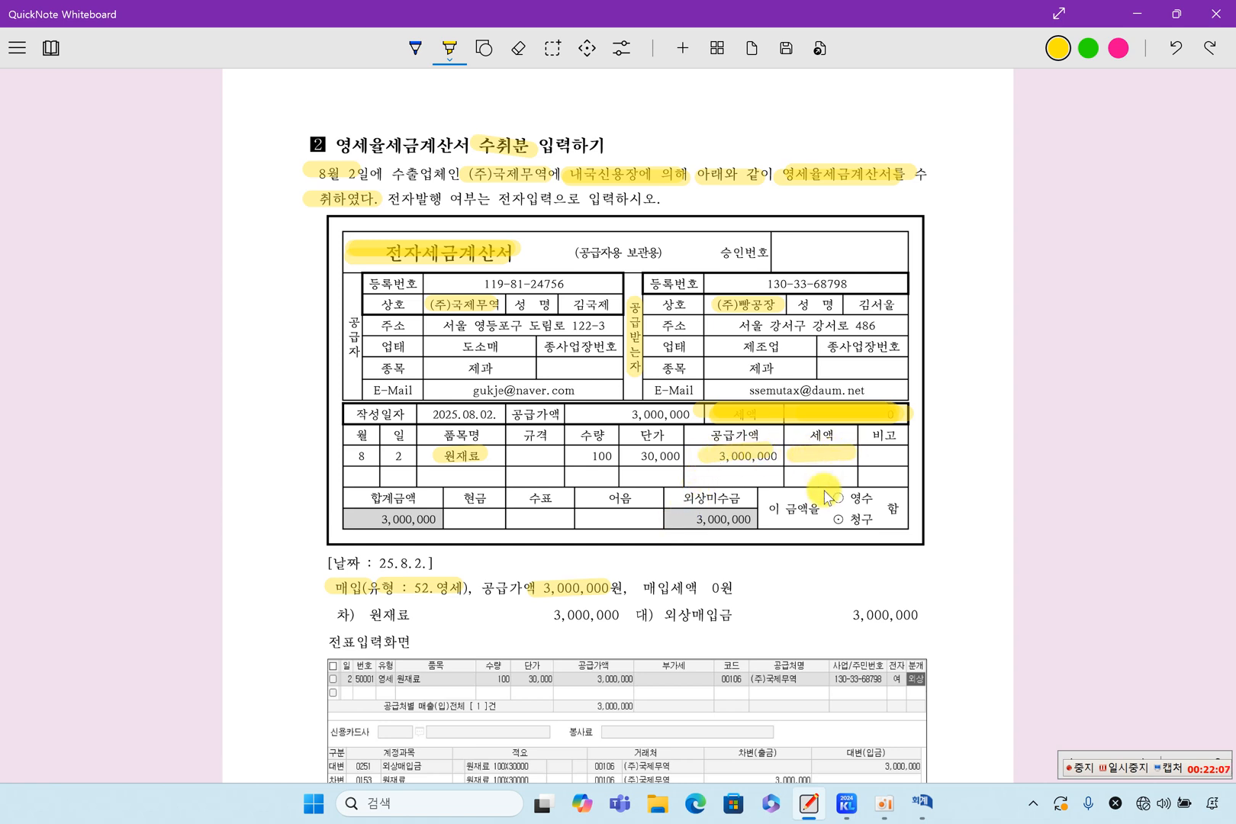
mouse_move(643, 588)
mouse_down()
mouse_move(724, 587)
mouse_move(734, 608)
mouse_up()
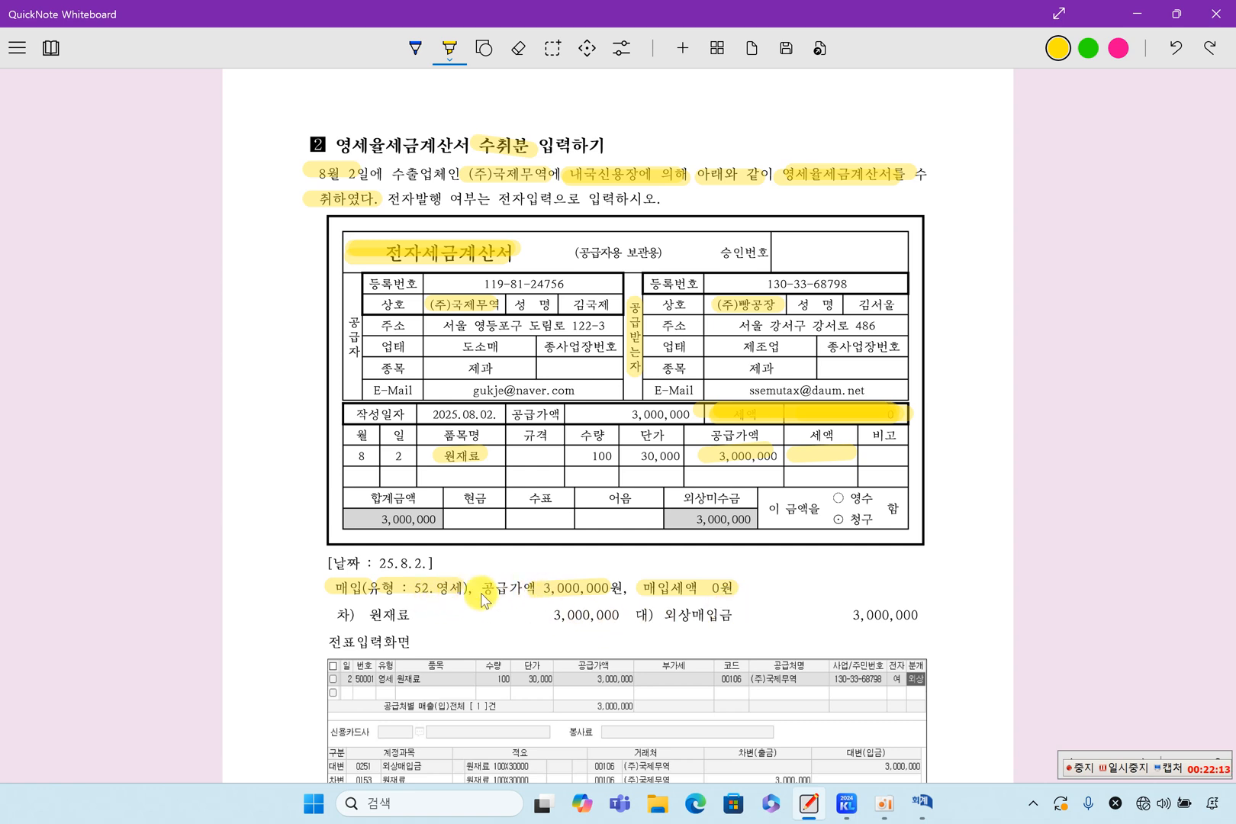
drag(329, 584, 733, 586)
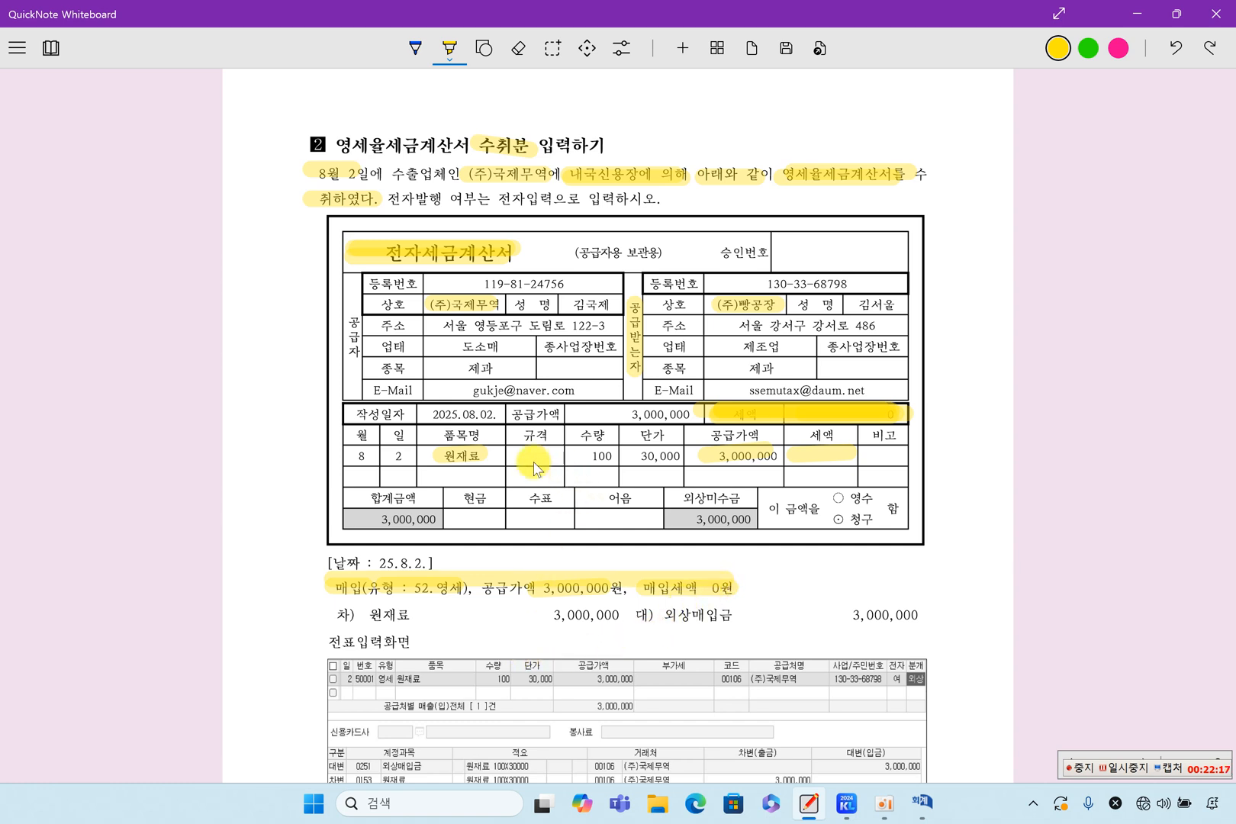
Highlight the 원재료 debit and 외상매입금 credit of 3,000,000, plus the invoice's 원재료 and 외상미수금 cells.
drag(418, 456, 495, 455)
drag(367, 614, 618, 616)
drag(674, 506, 767, 505)
mouse_move(698, 622)
mouse_down()
mouse_move(681, 626)
mouse_move(923, 615)
mouse_up()
scroll(813, 649, down, 1)
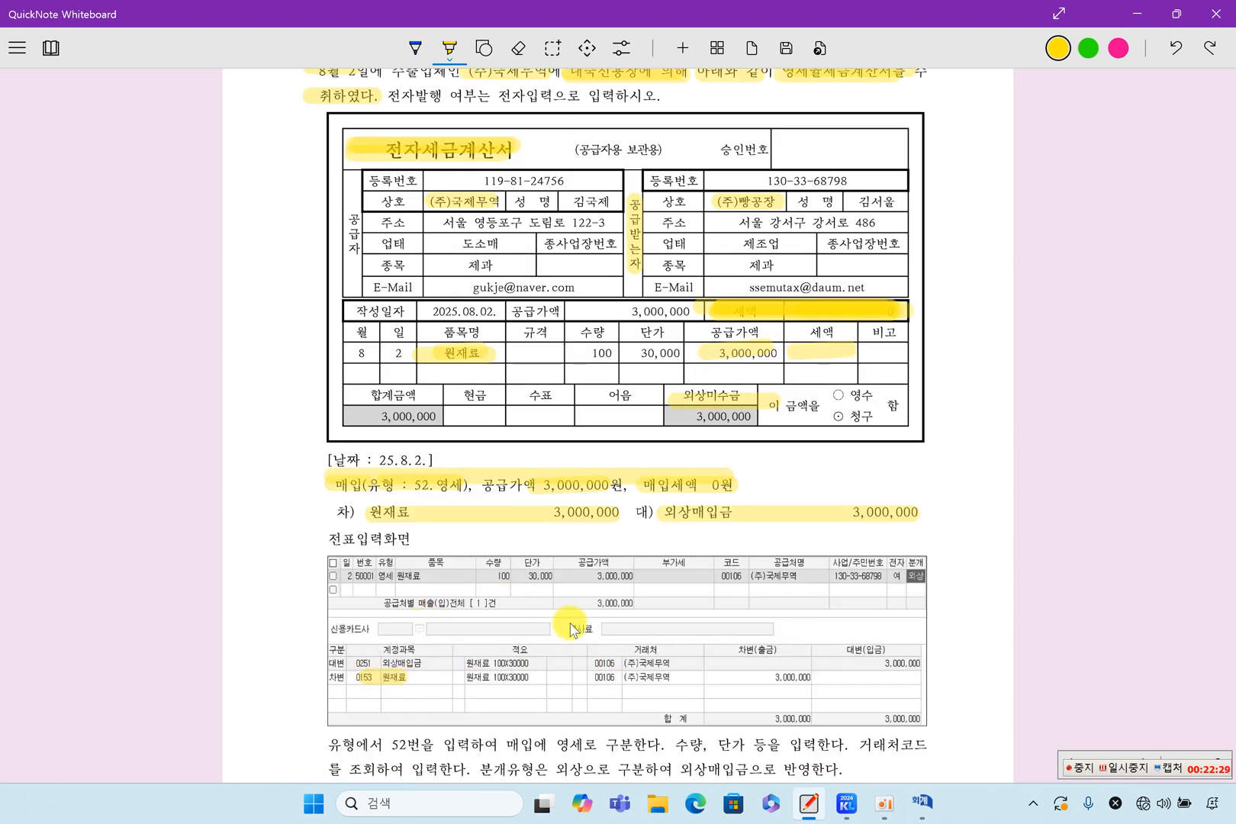
Switch to the accounting program's 매입매출전표입력 window and set the August entry day to 2.
click(922, 802)
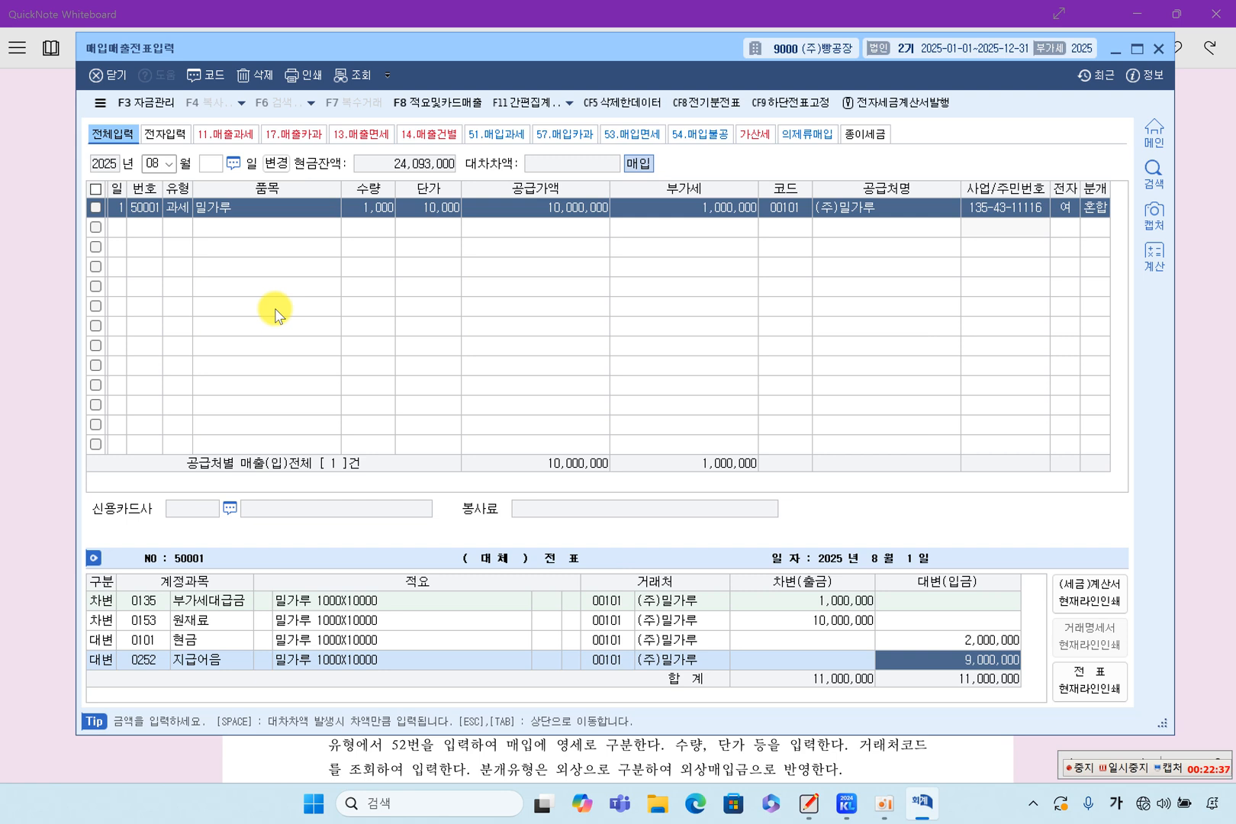
click(210, 164)
text(2)
key(Return)
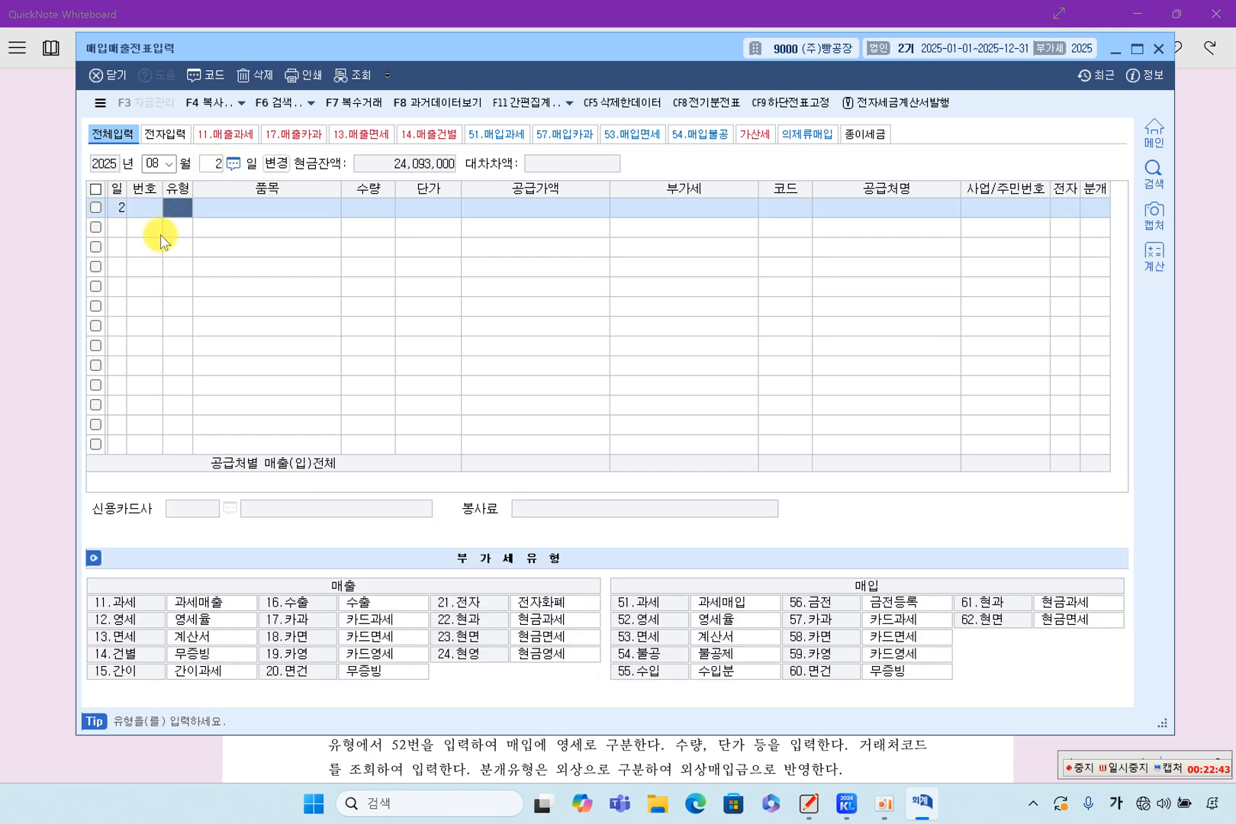
Clear the entry day to list all August vouchers and check the type of the 밀가루 voucher.
click(209, 164)
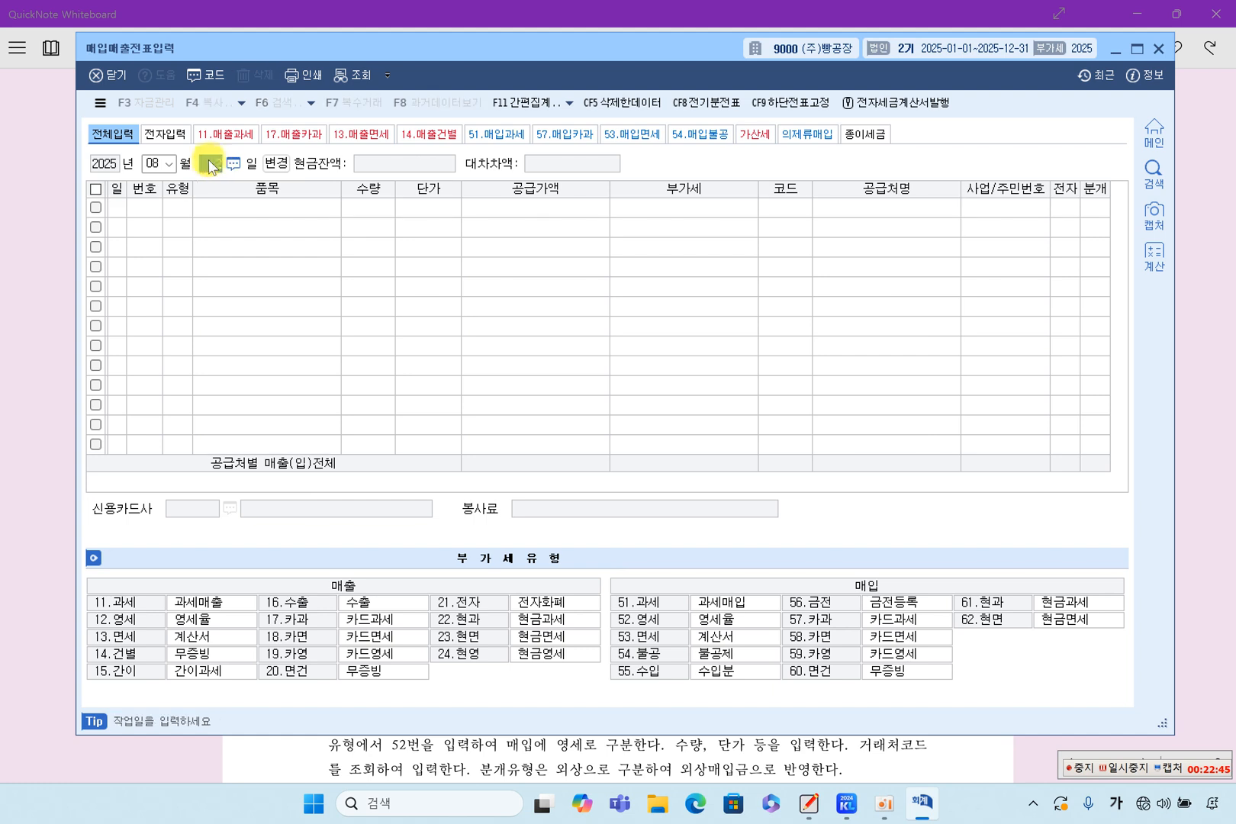
key(BackSpace)
key(Return)
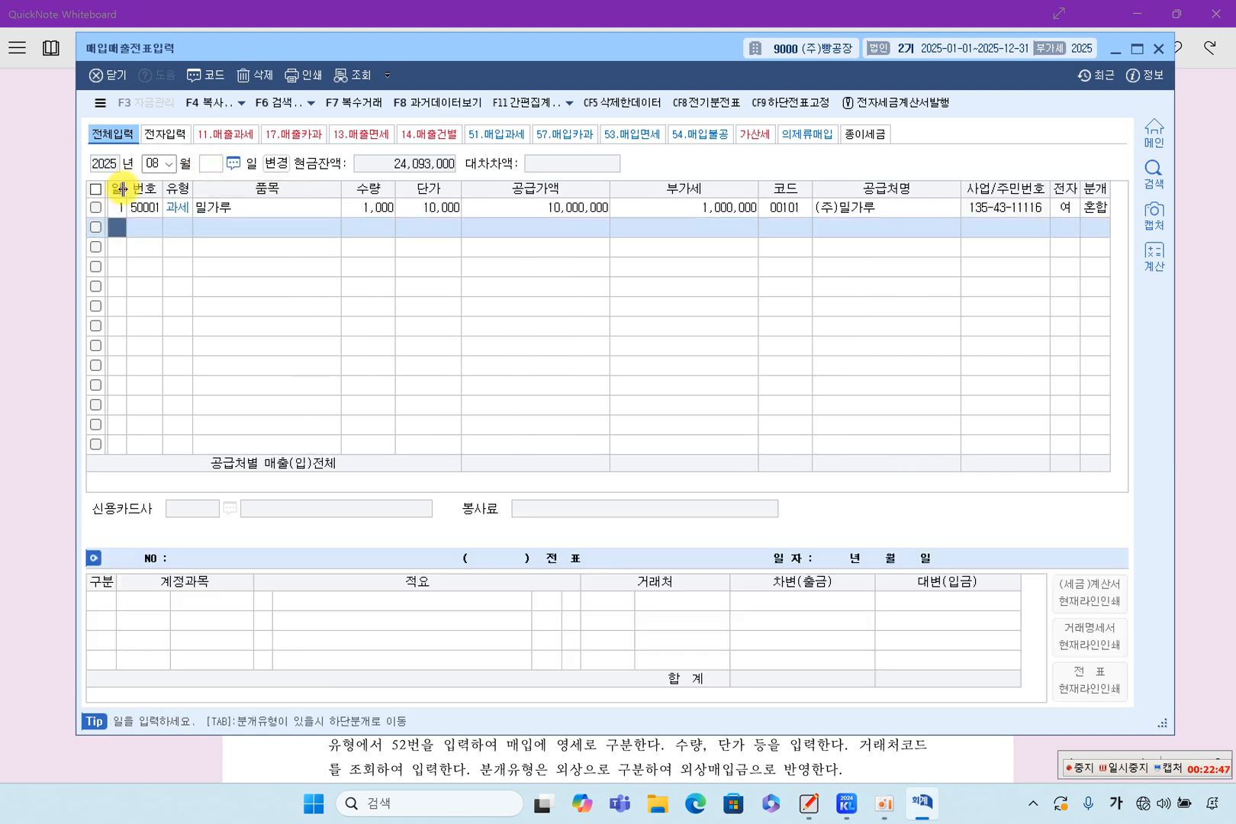
click(203, 166)
key(Return)
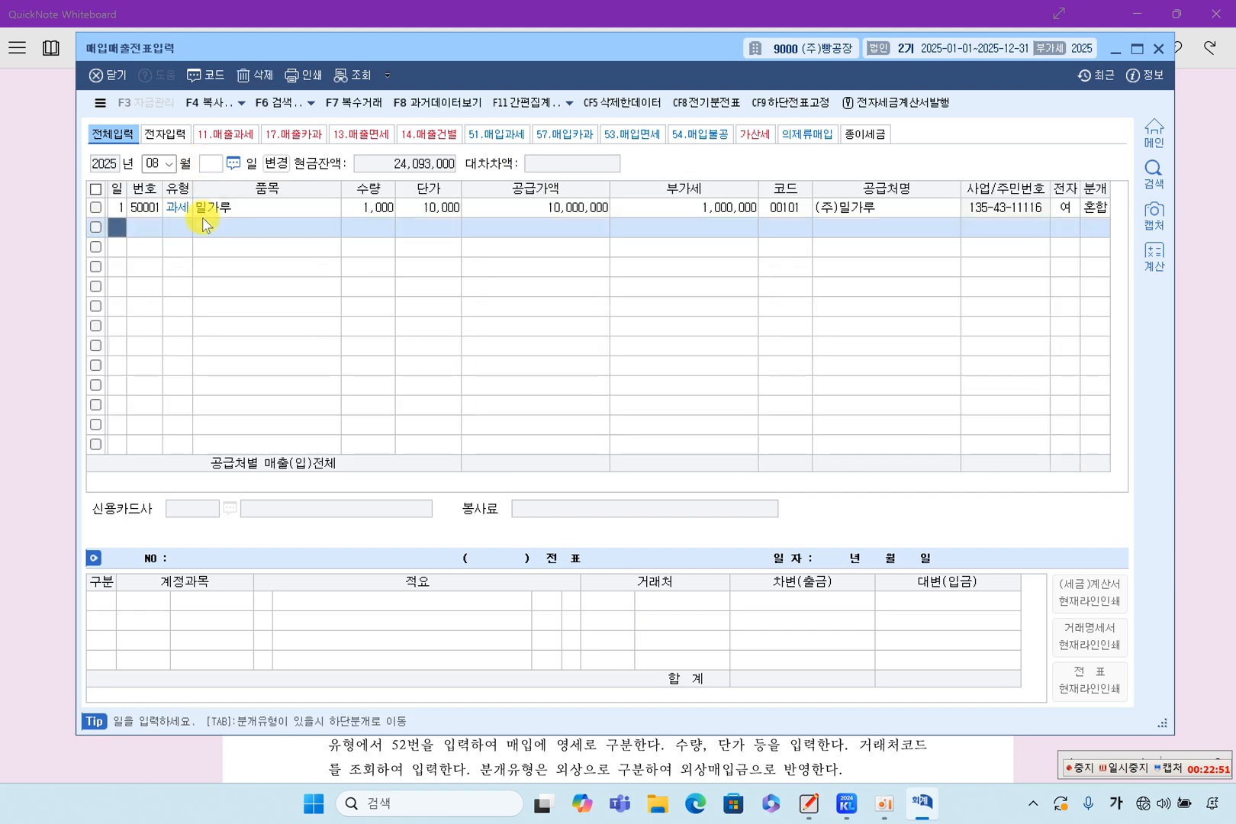
click(219, 208)
click(183, 209)
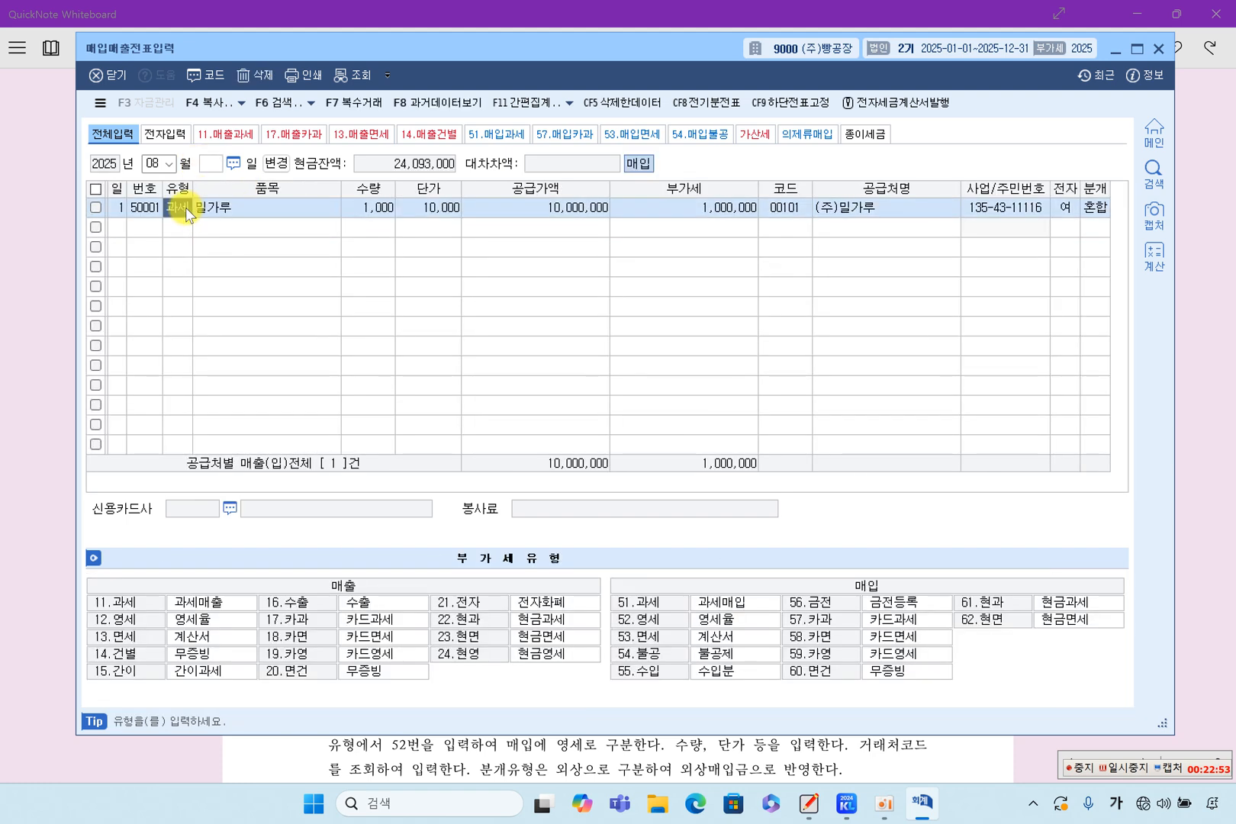
Set the entry day to 2 and begin a purchase line with type 52 영세 and item 원재료.
click(218, 166)
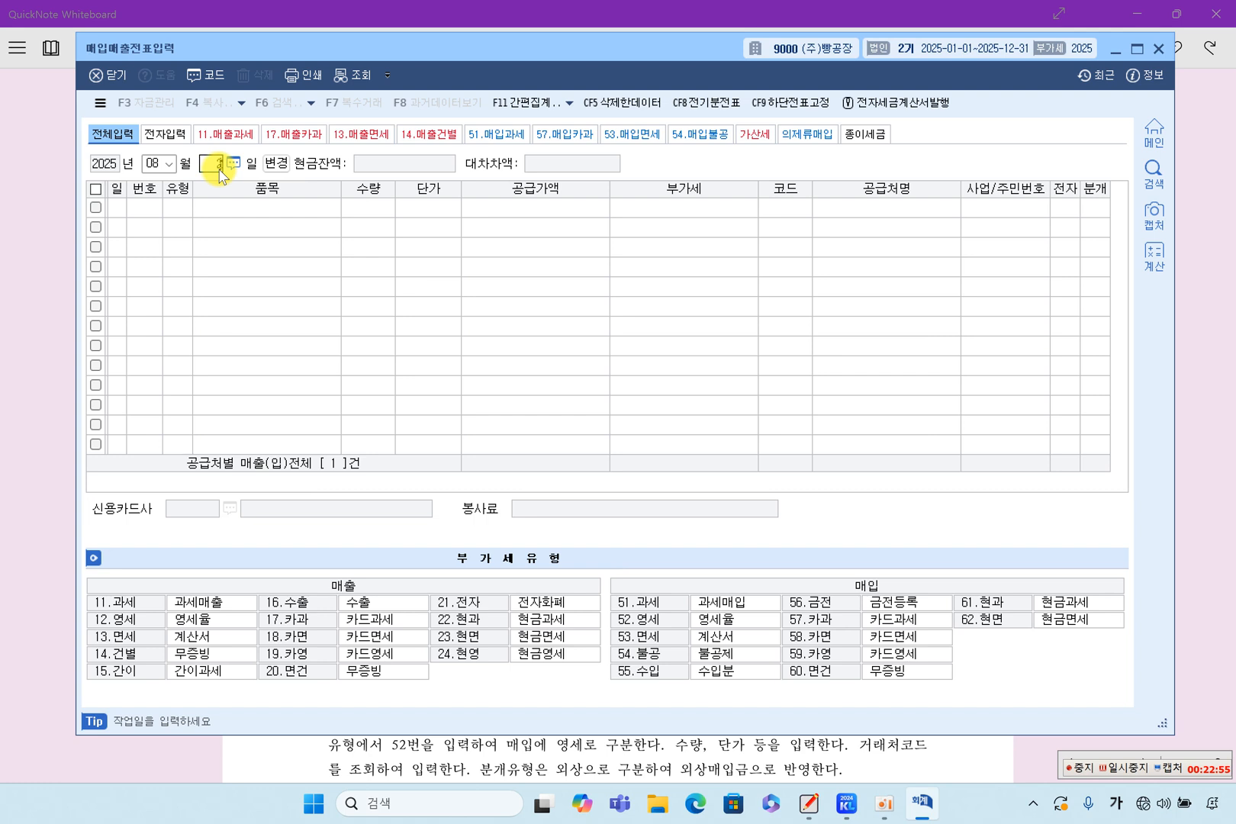
text(2)
key(Return)
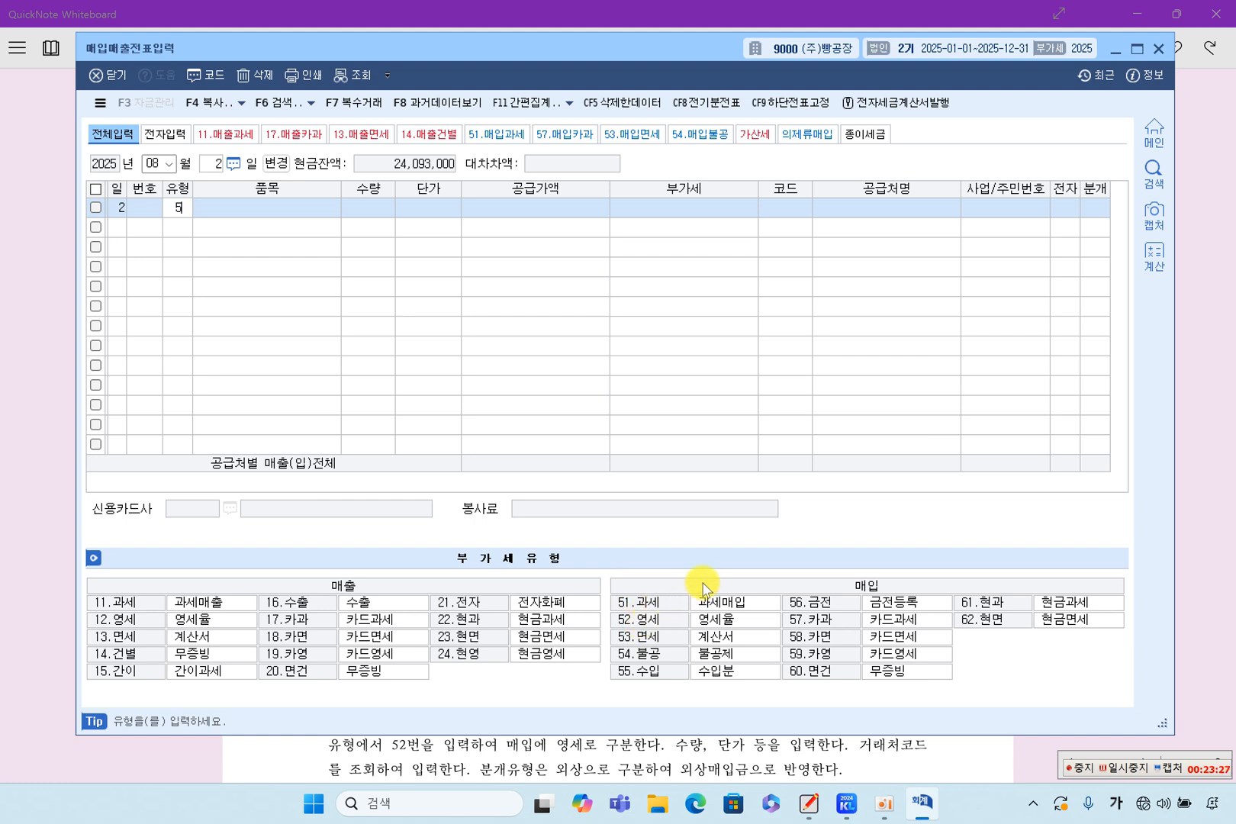
key(Return)
text(ㅇ)
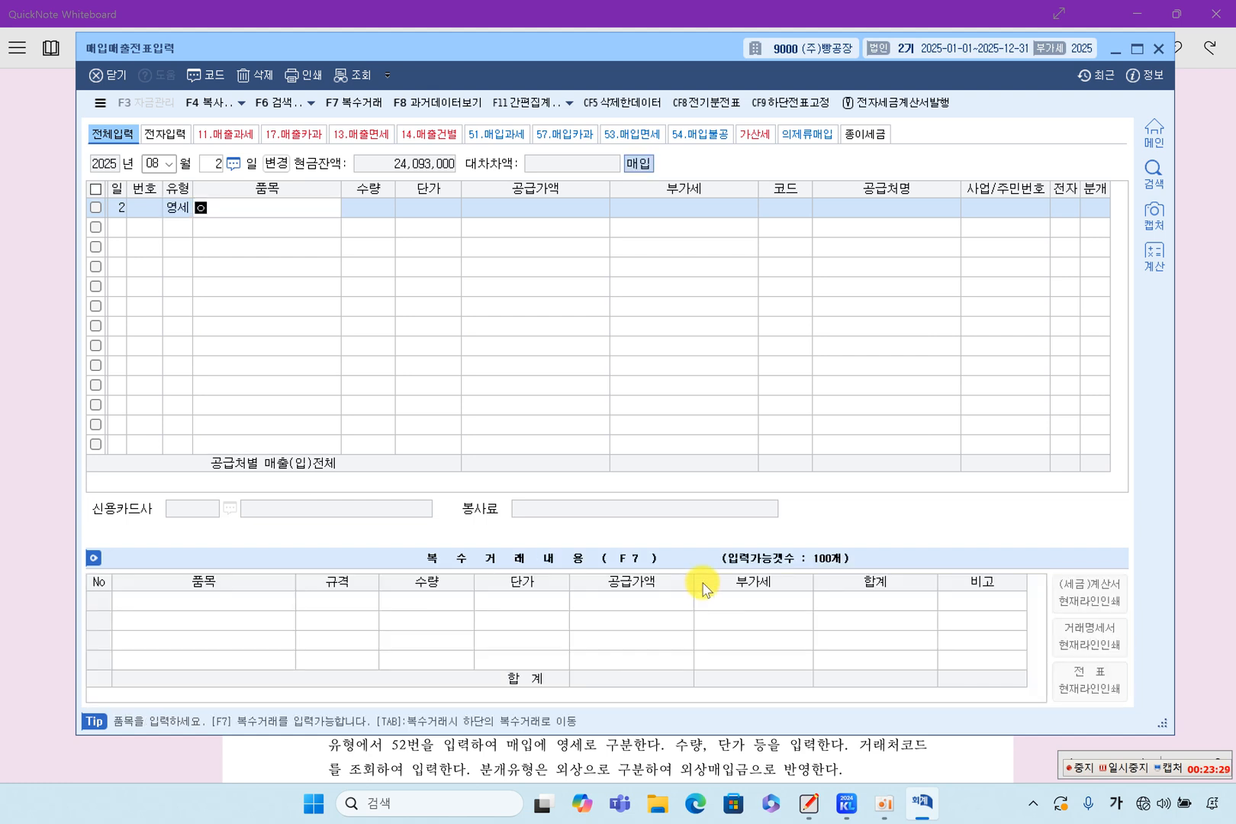
text(재료)
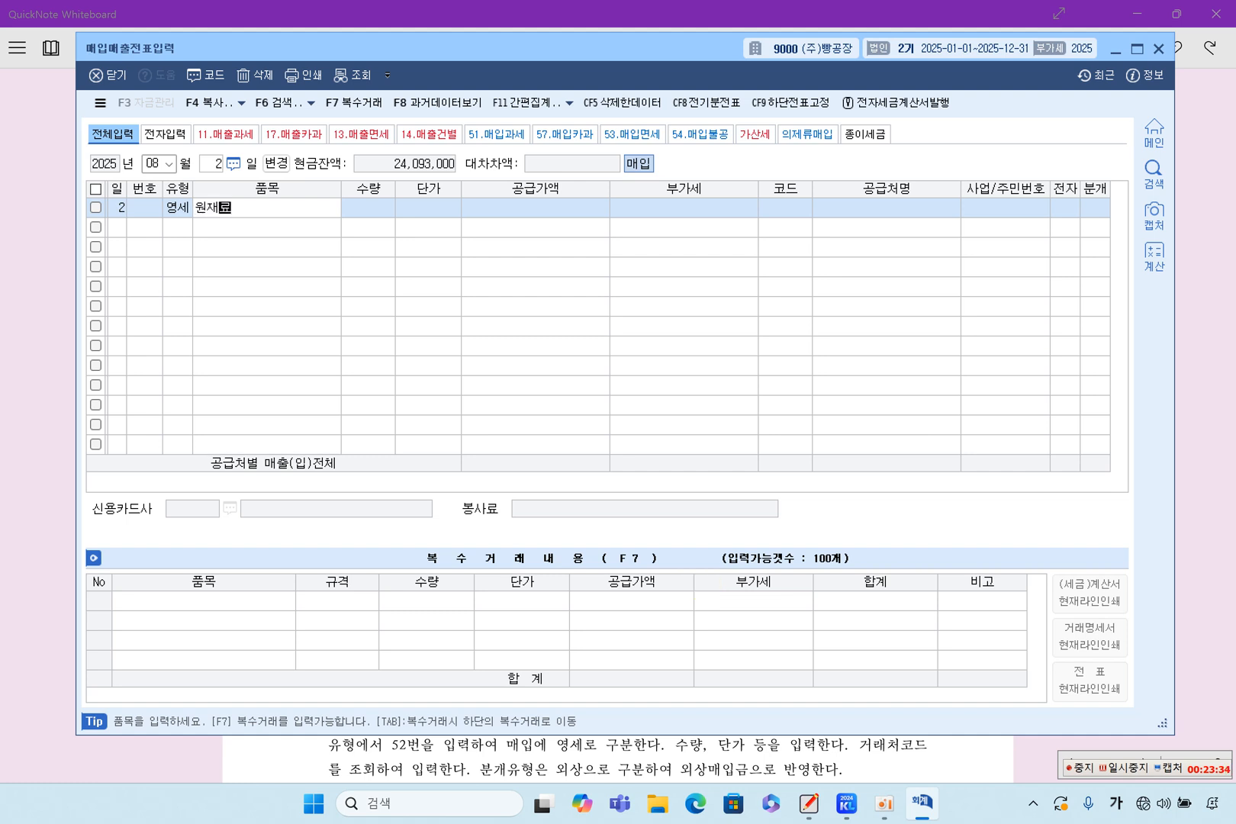
key(Return)
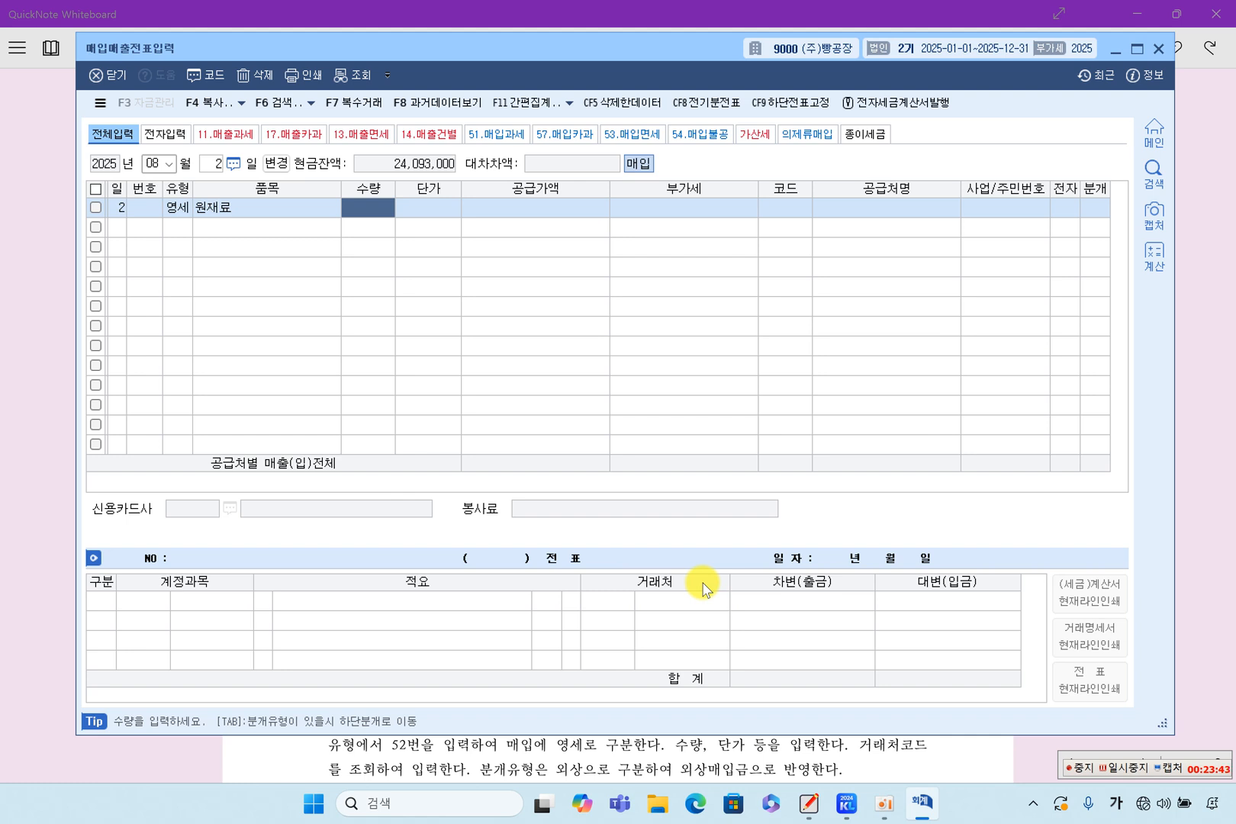
Enter a quantity of 100 and a unit price of 30,000 for the 원재료 line.
text(100)
key(Return)
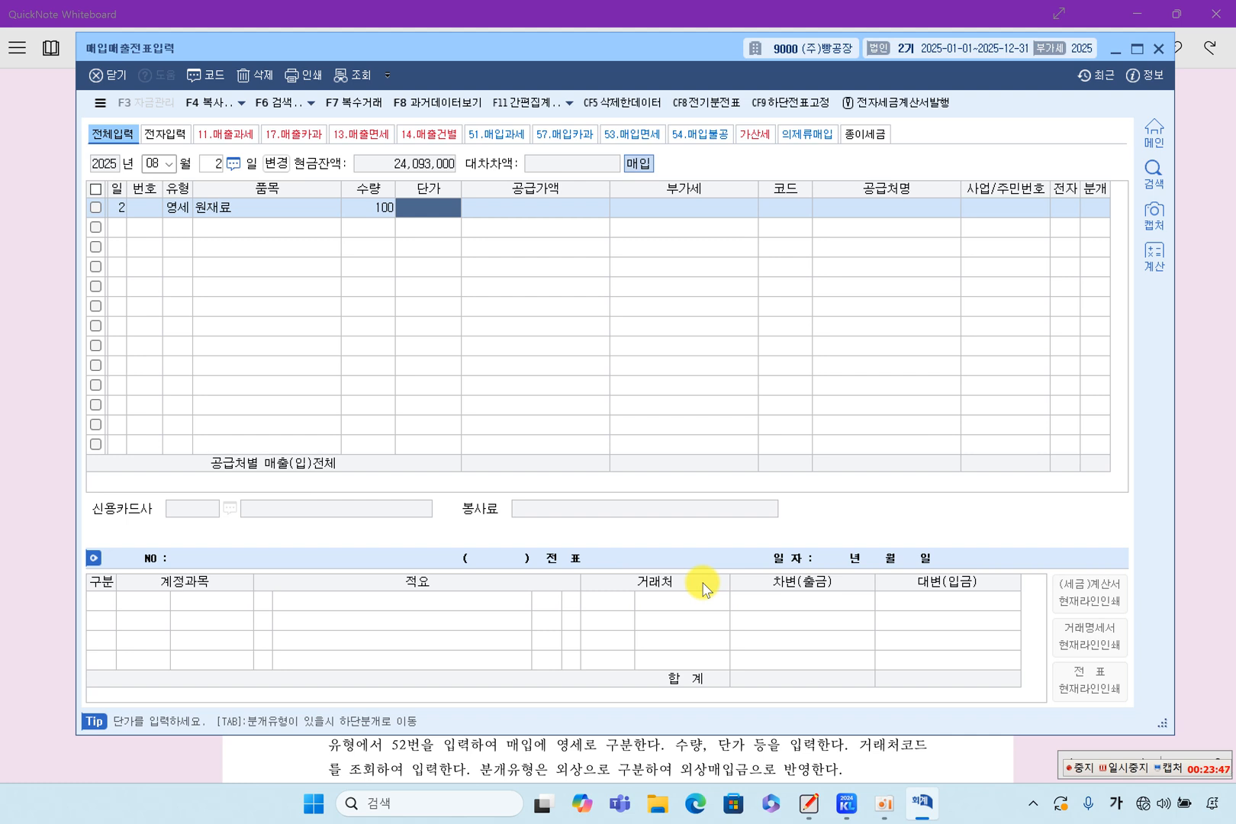
text(300000)
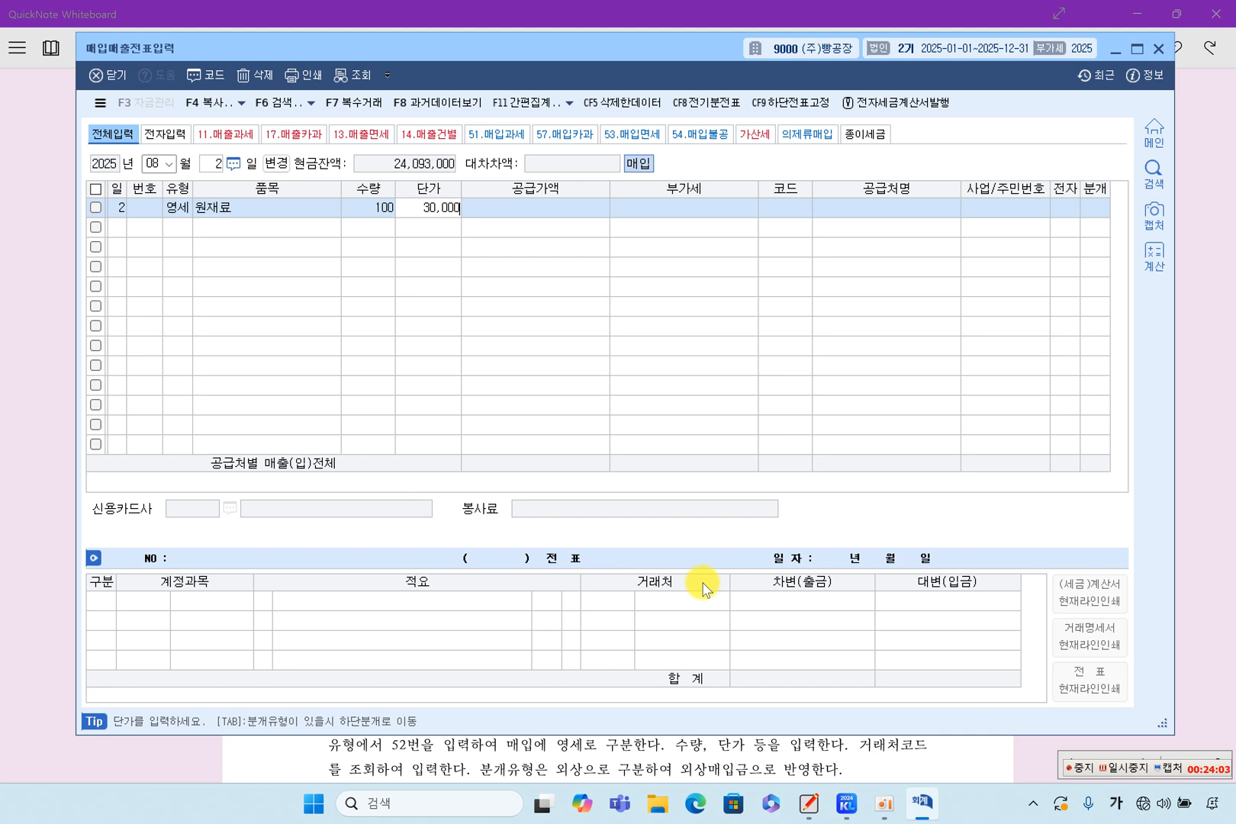
key(Return)
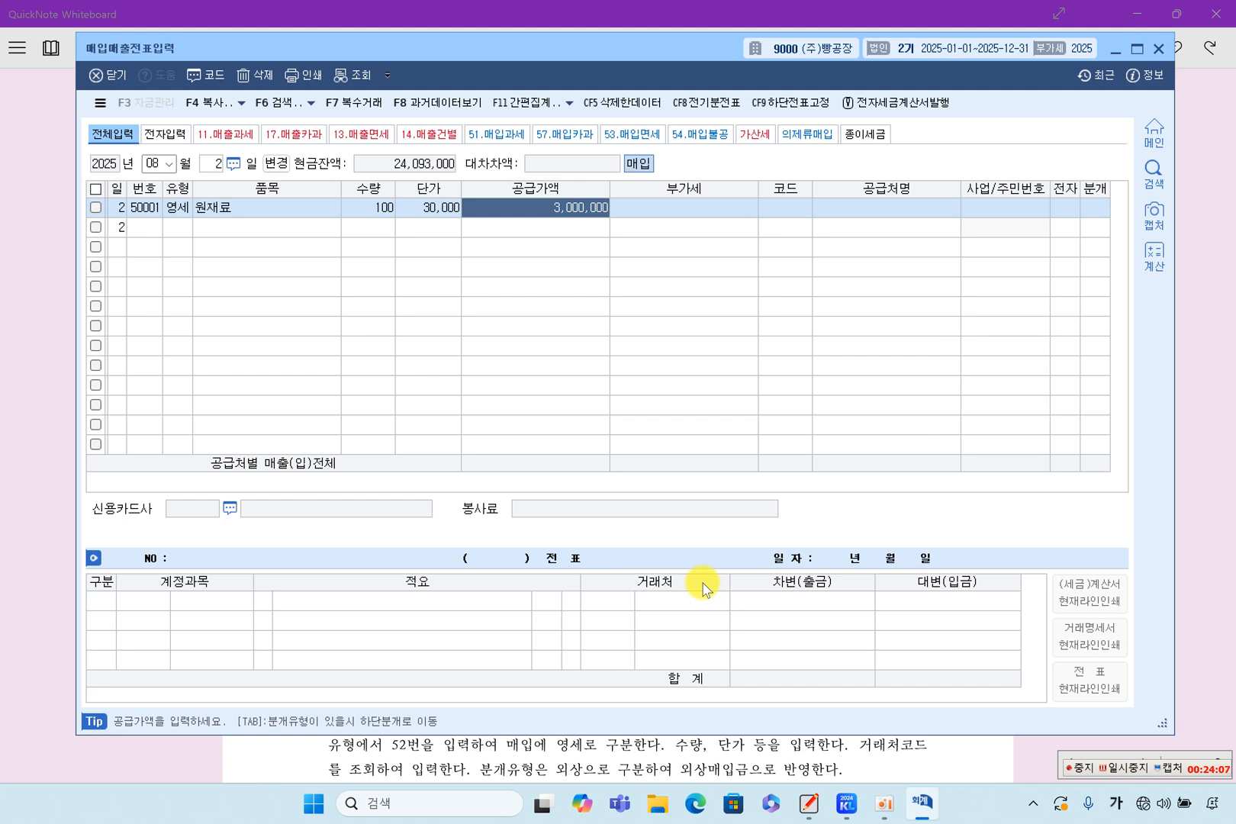
Accept the supply value and assign (주)국제무역 as the supplier of the 원재료 purchase line.
key(Return)
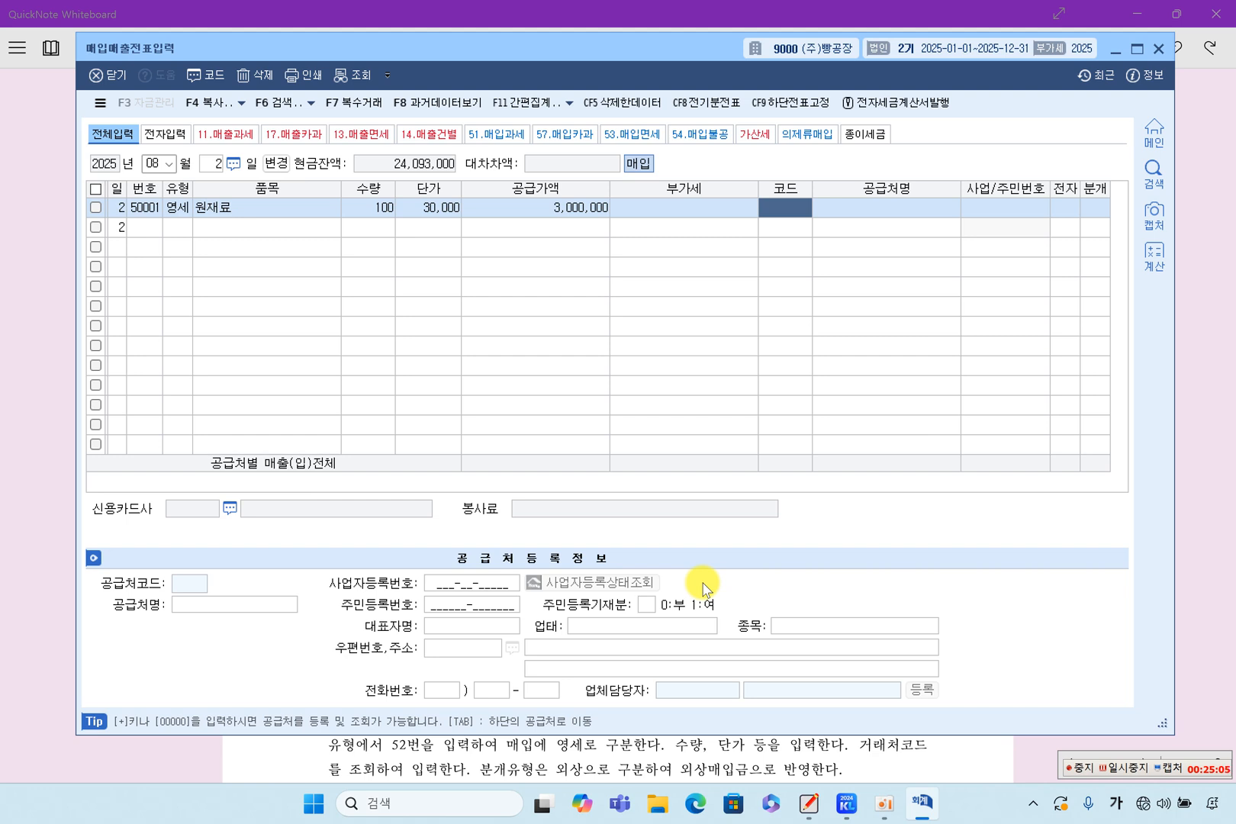
key(F2)
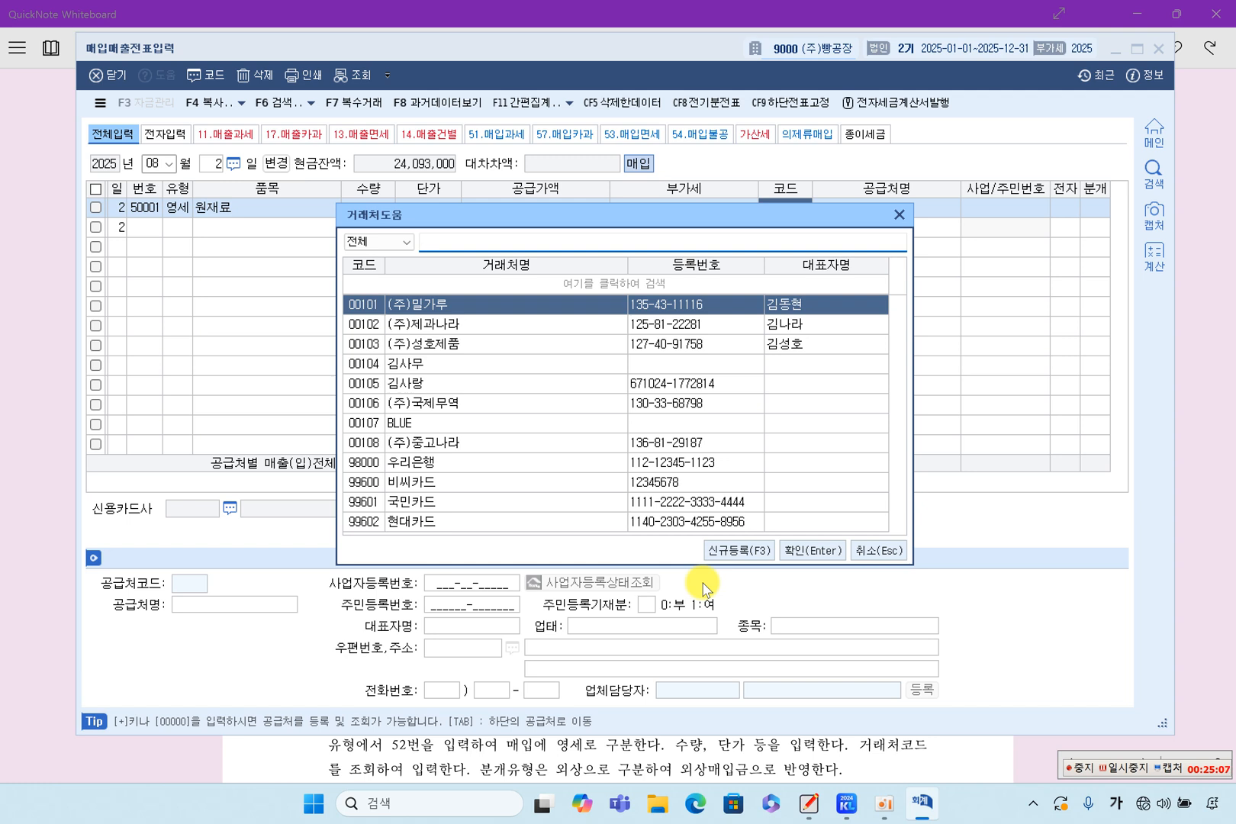
click(511, 403)
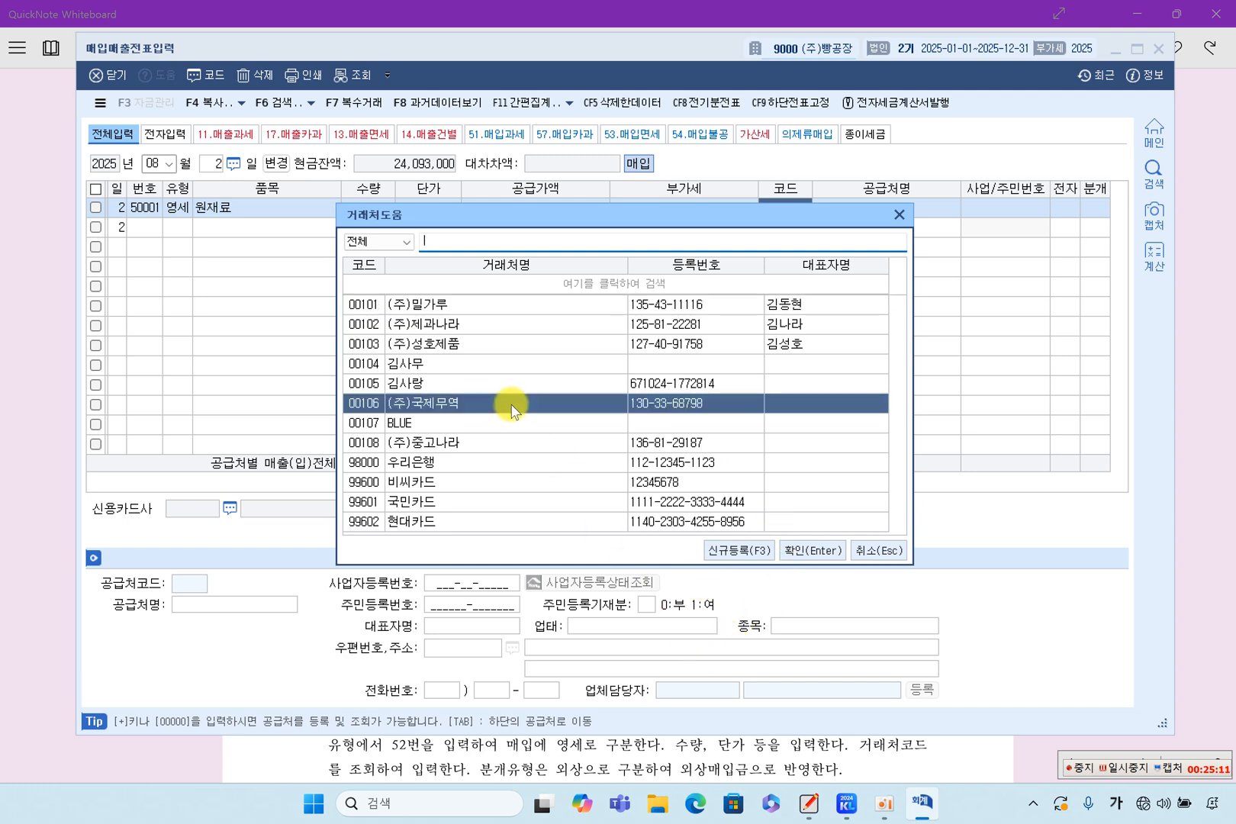
double_click(511, 408)
key(Return)
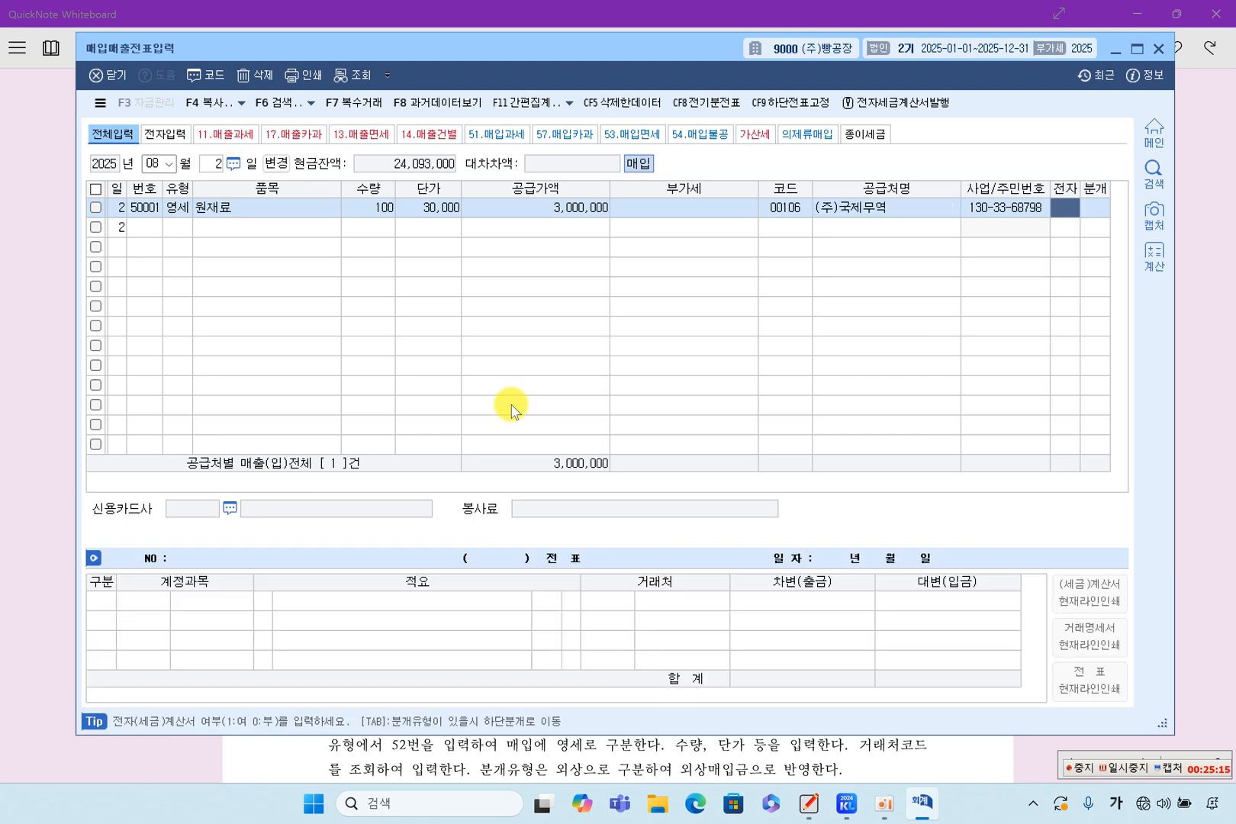
Mark the 원재료 purchase as electronically issued (여) and set its journal type to 외상.
text(1)
key(Return)
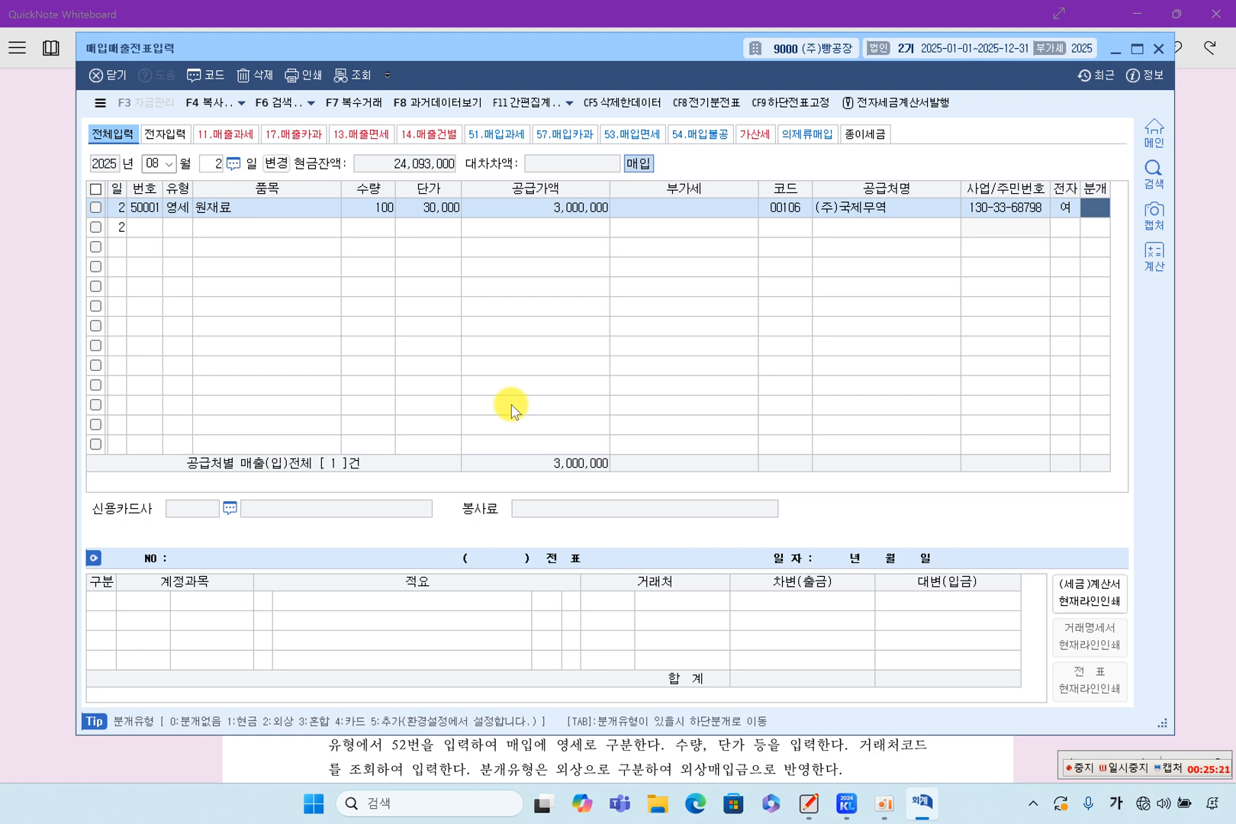
text(2)
key(Return)
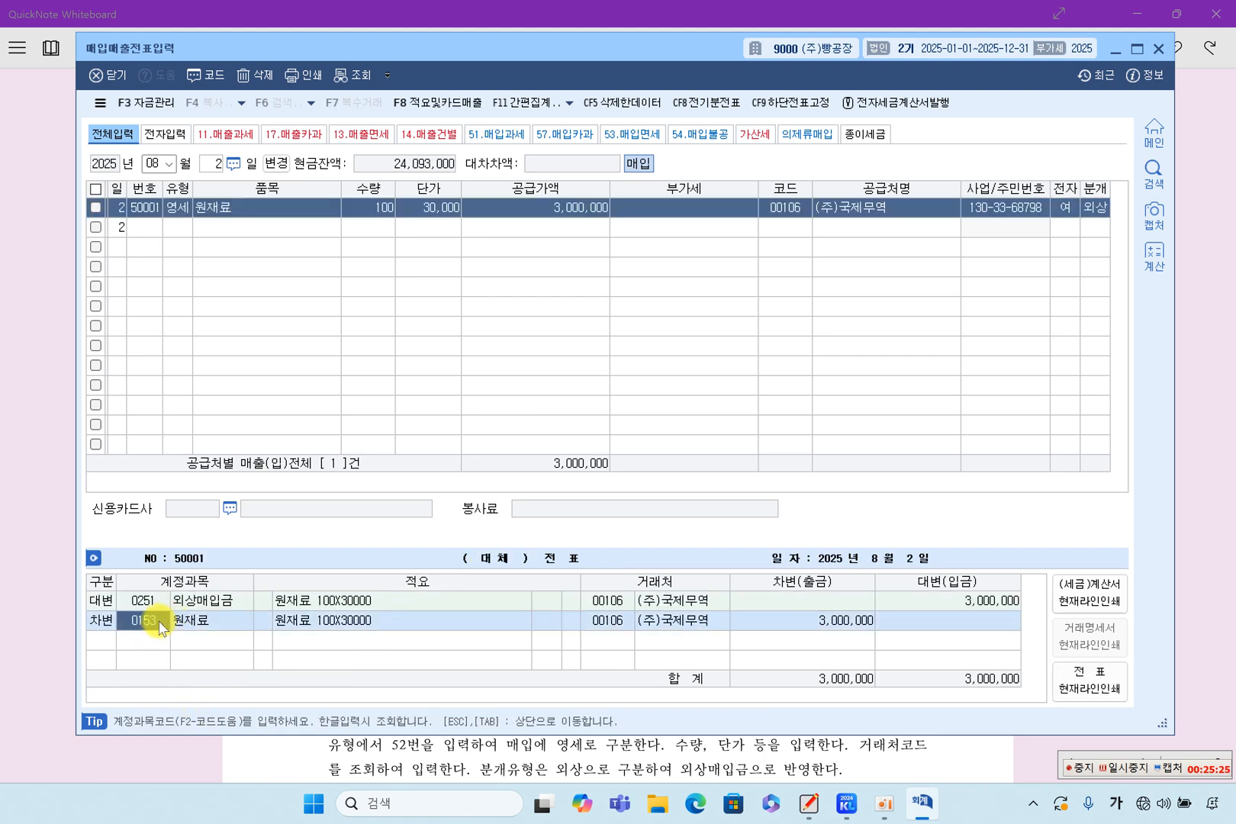
Check the accounts and amounts on the 원재료 debit and 외상매입금 credit lines and complete the August 2 voucher.
click(811, 624)
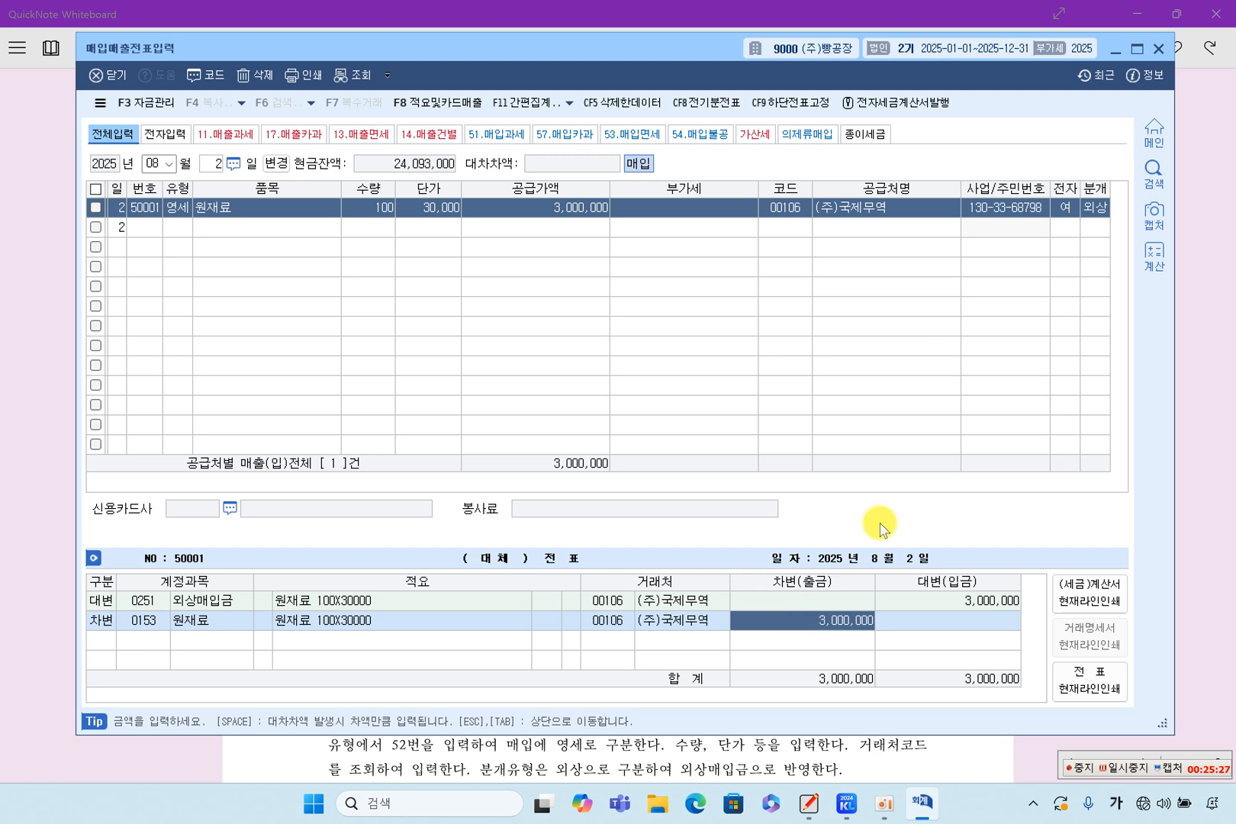
click(143, 602)
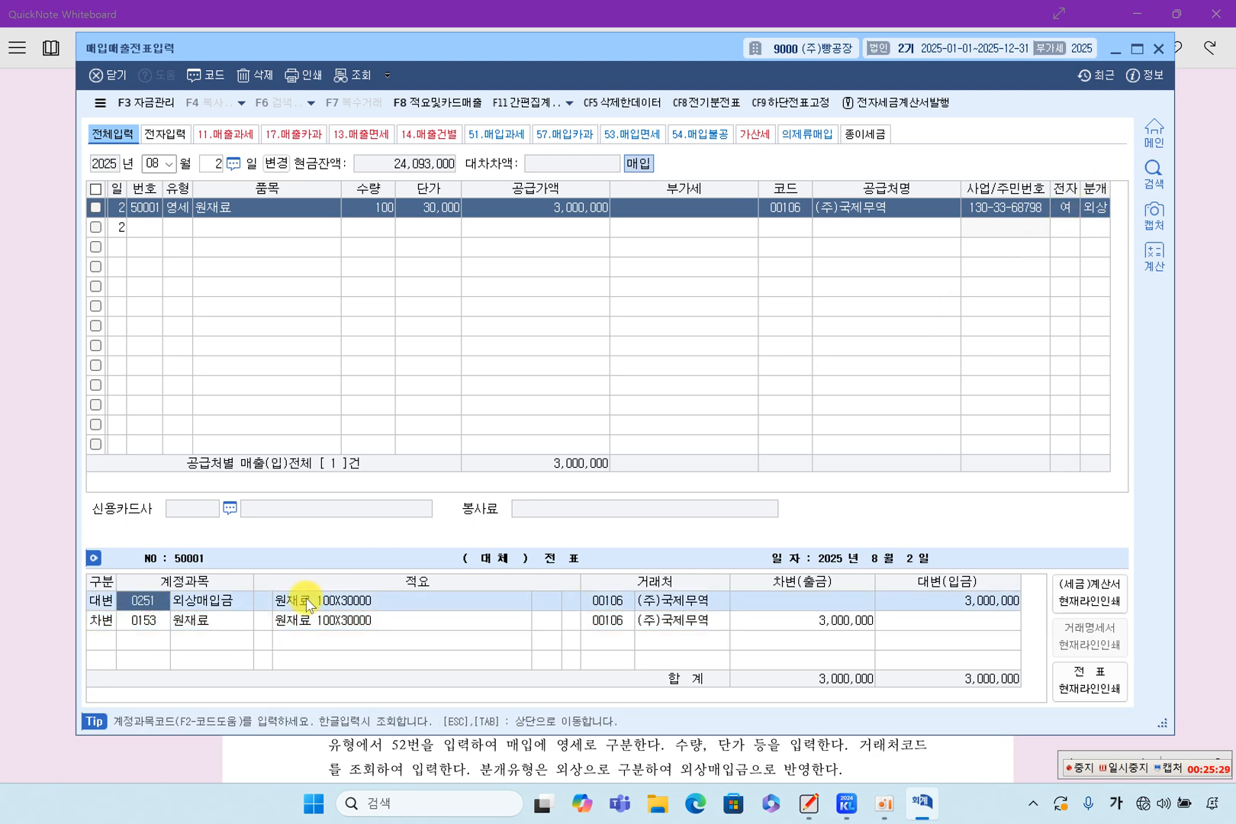
click(889, 598)
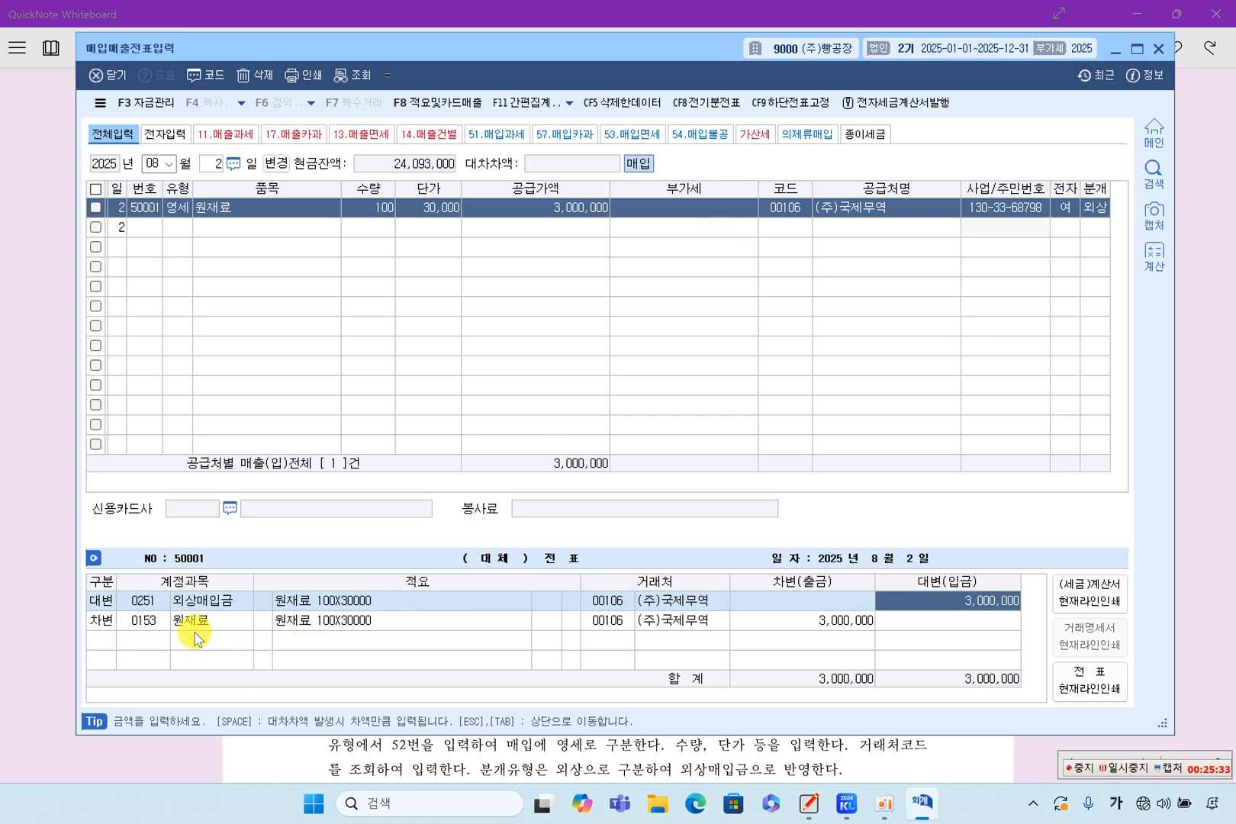
click(166, 632)
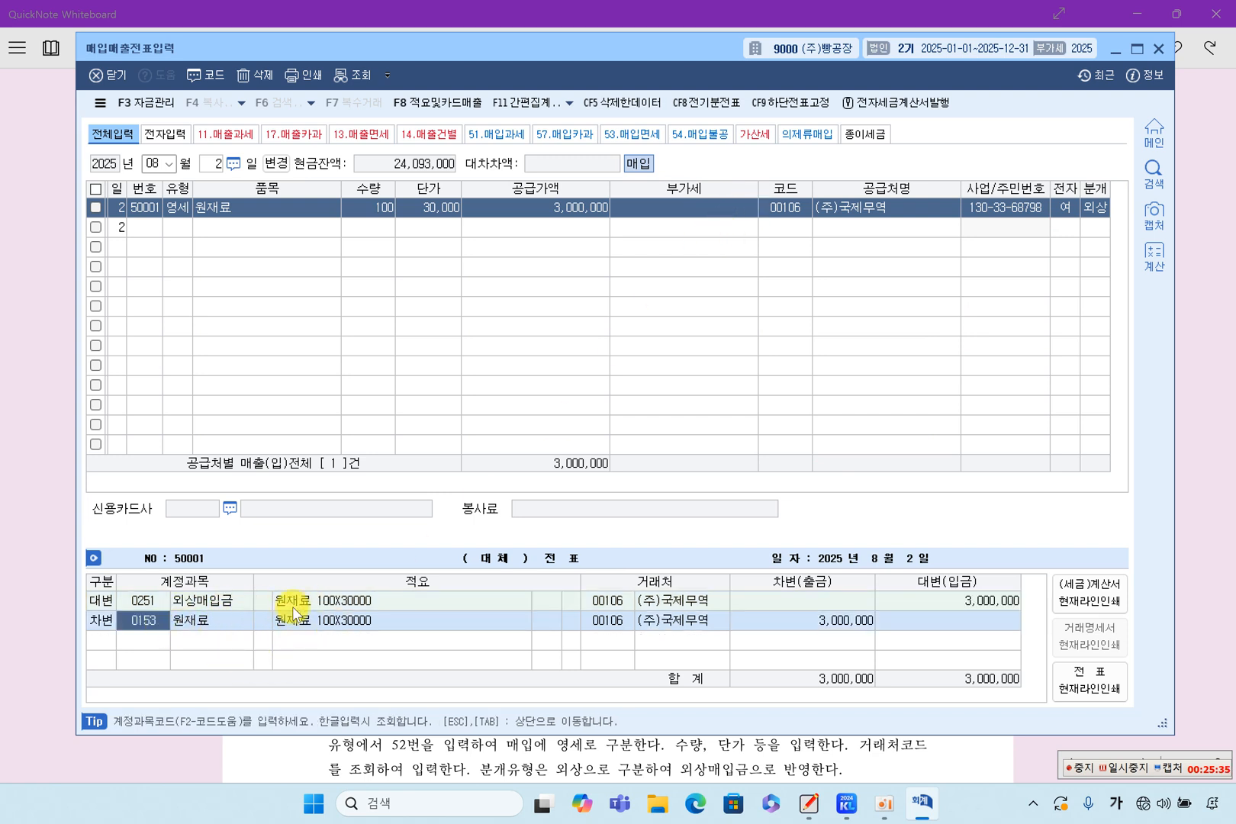
click(844, 622)
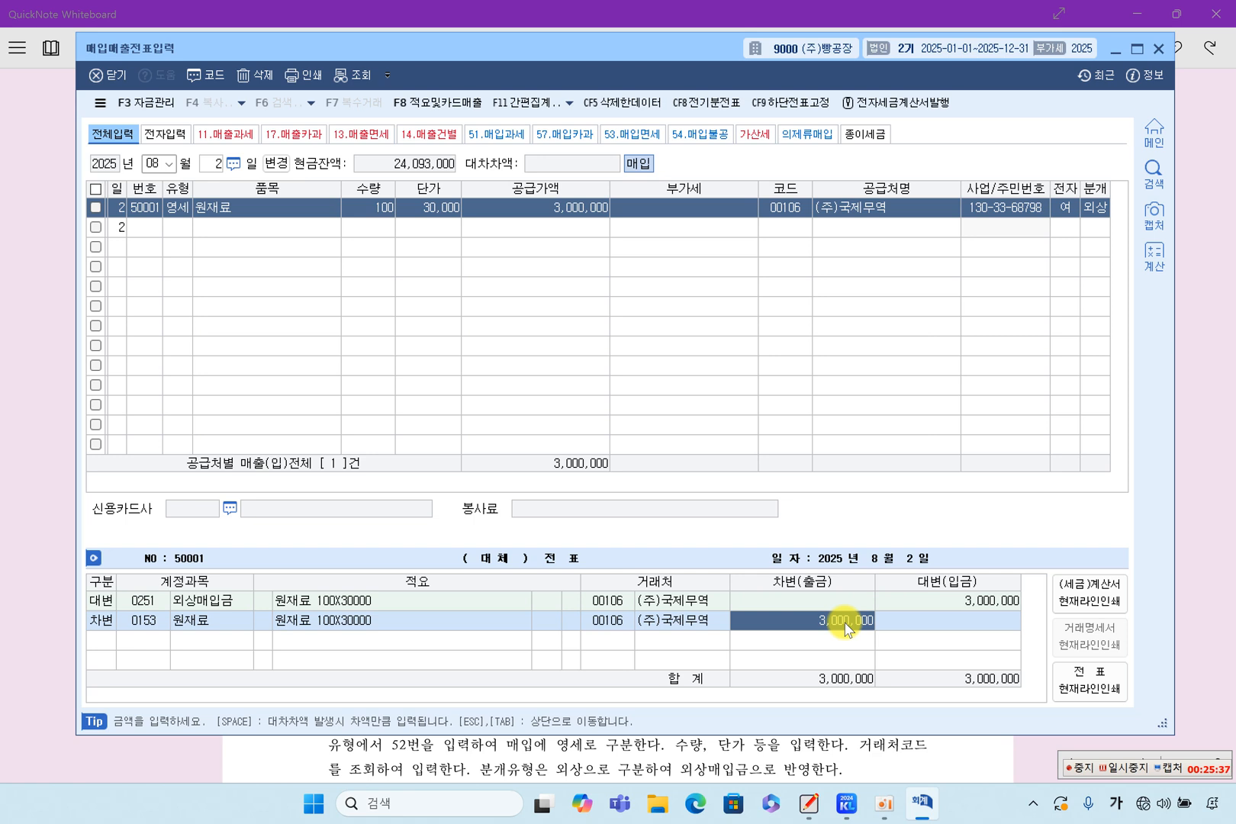
key(Return)
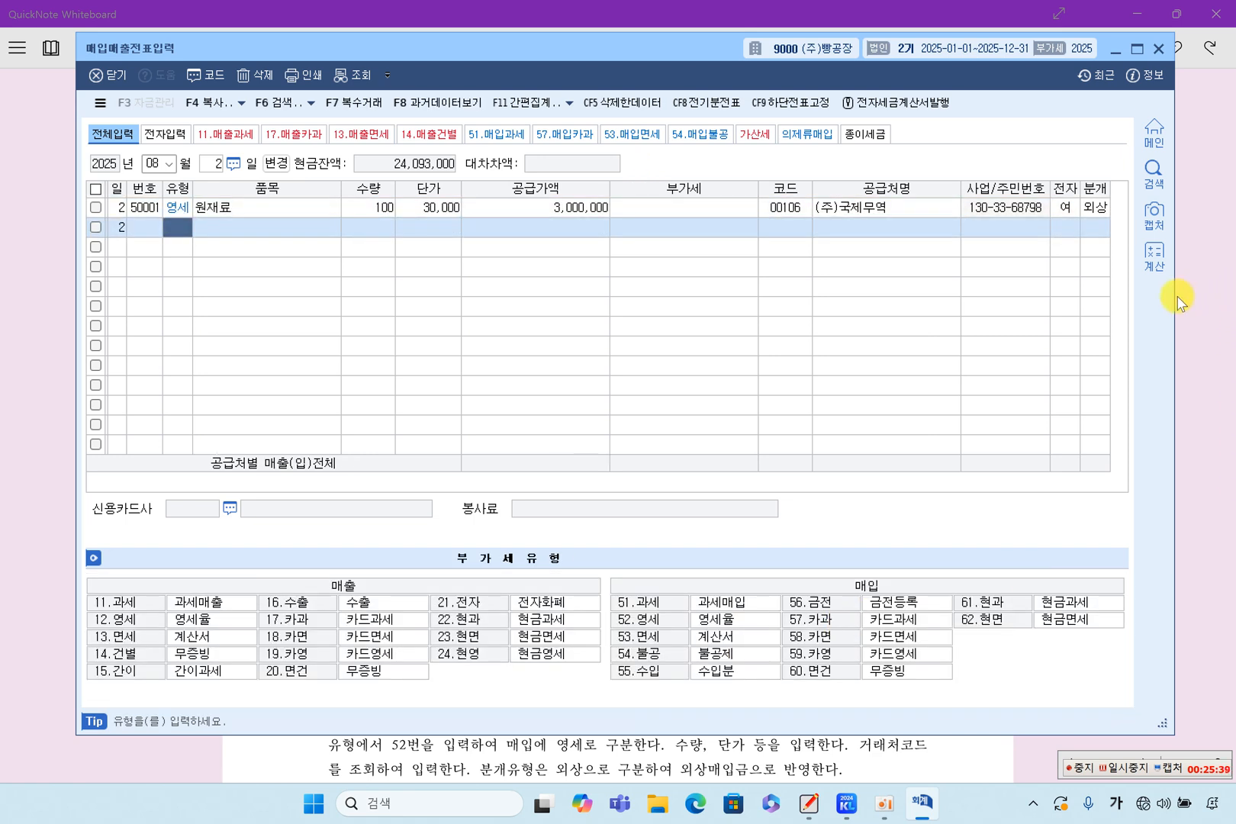
click(1094, 207)
Switch to QuickNote Whiteboard and highlight 52번, 매입에 영세로 and 수량, 단가 in the explanation, plus 100 and 30,000 in the voucher picture.
click(1217, 482)
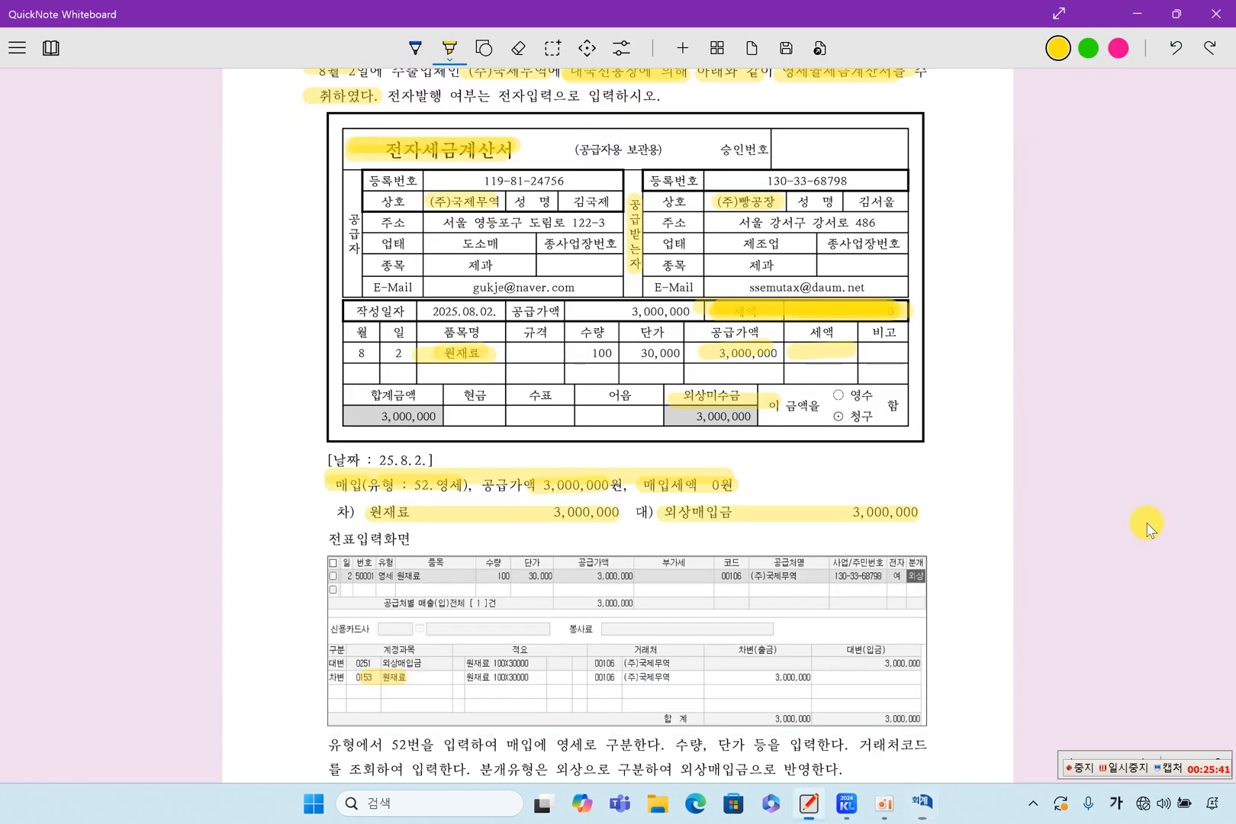
scroll(774, 702, down, 3)
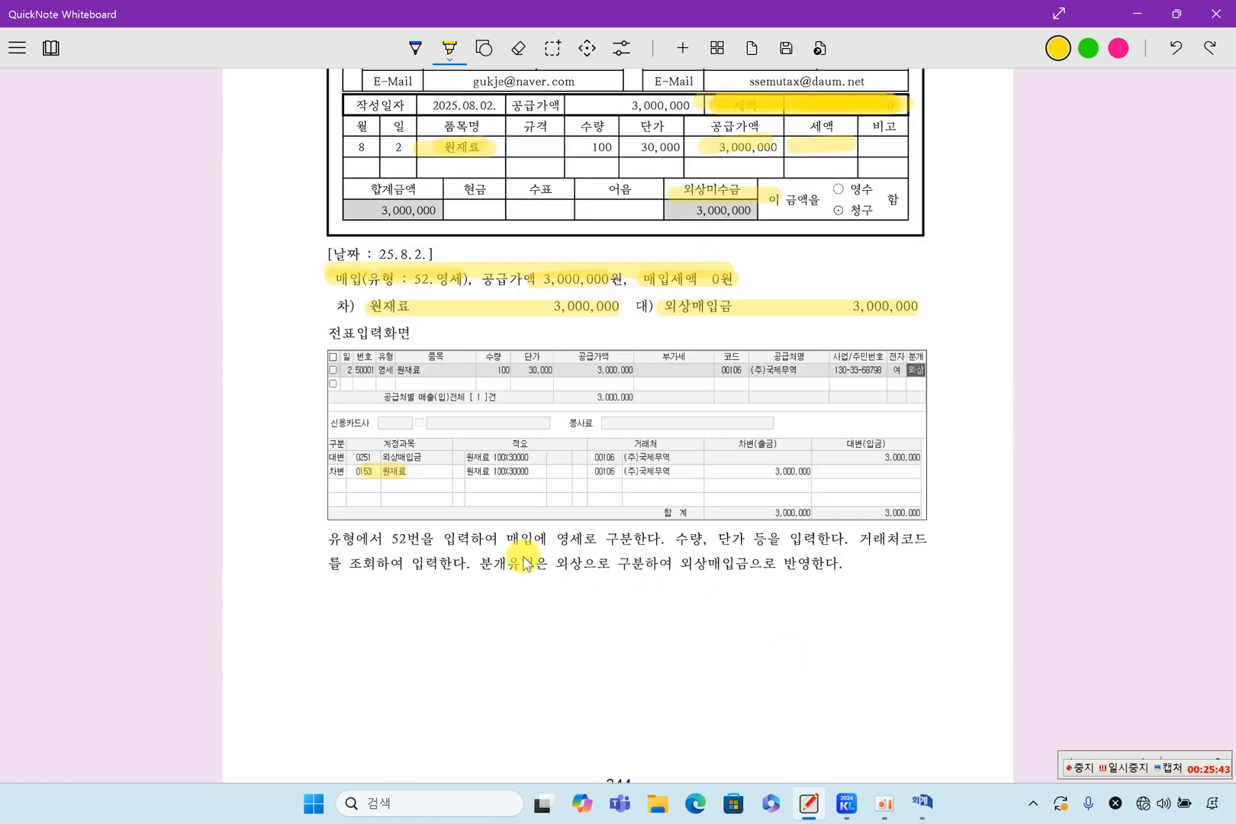
drag(392, 539, 422, 538)
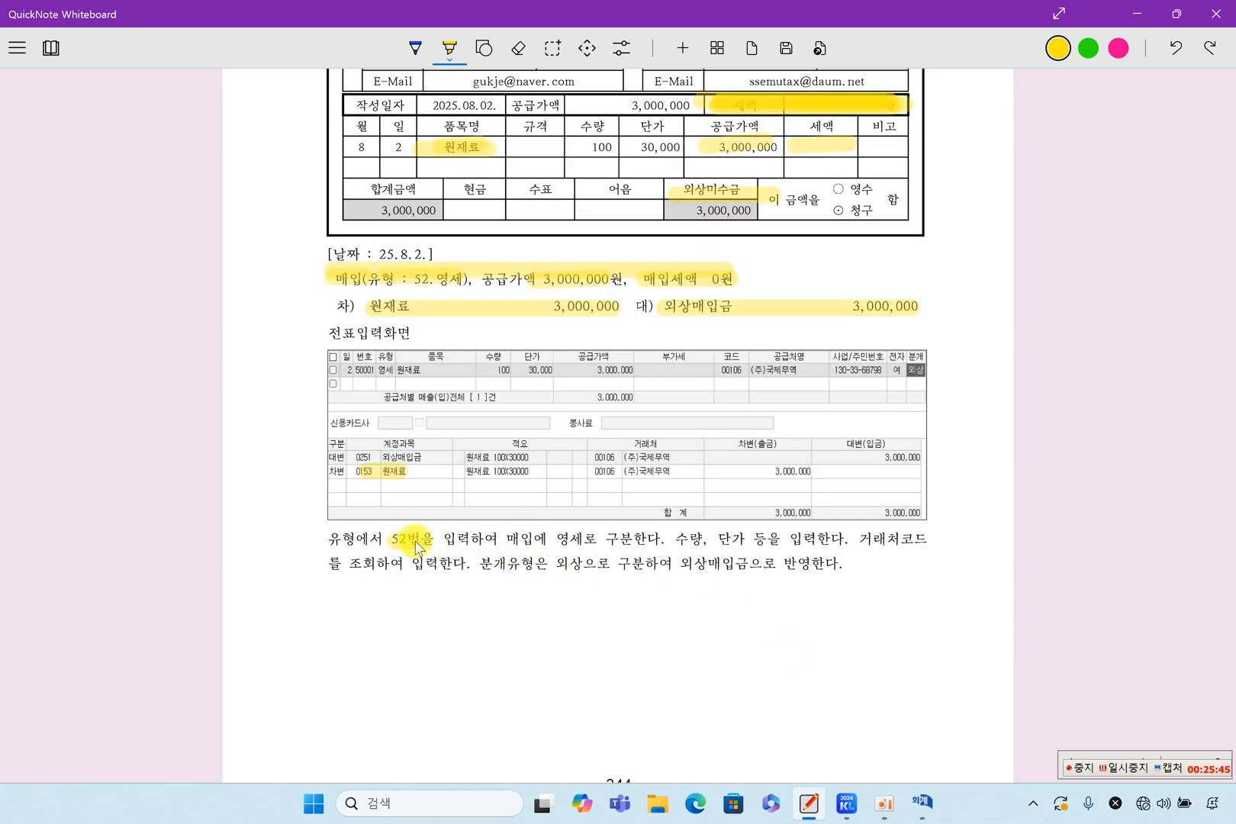
drag(509, 540, 594, 540)
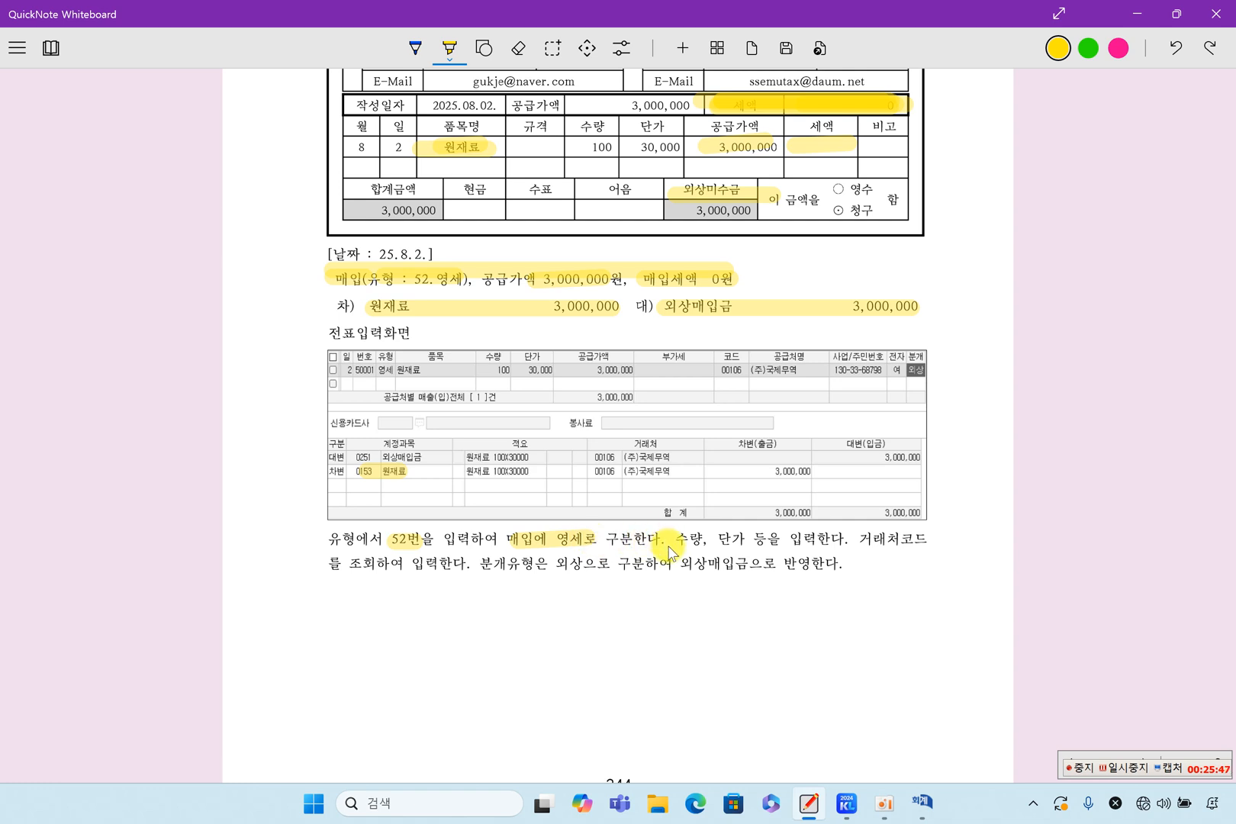
drag(681, 543, 741, 540)
drag(498, 371, 557, 370)
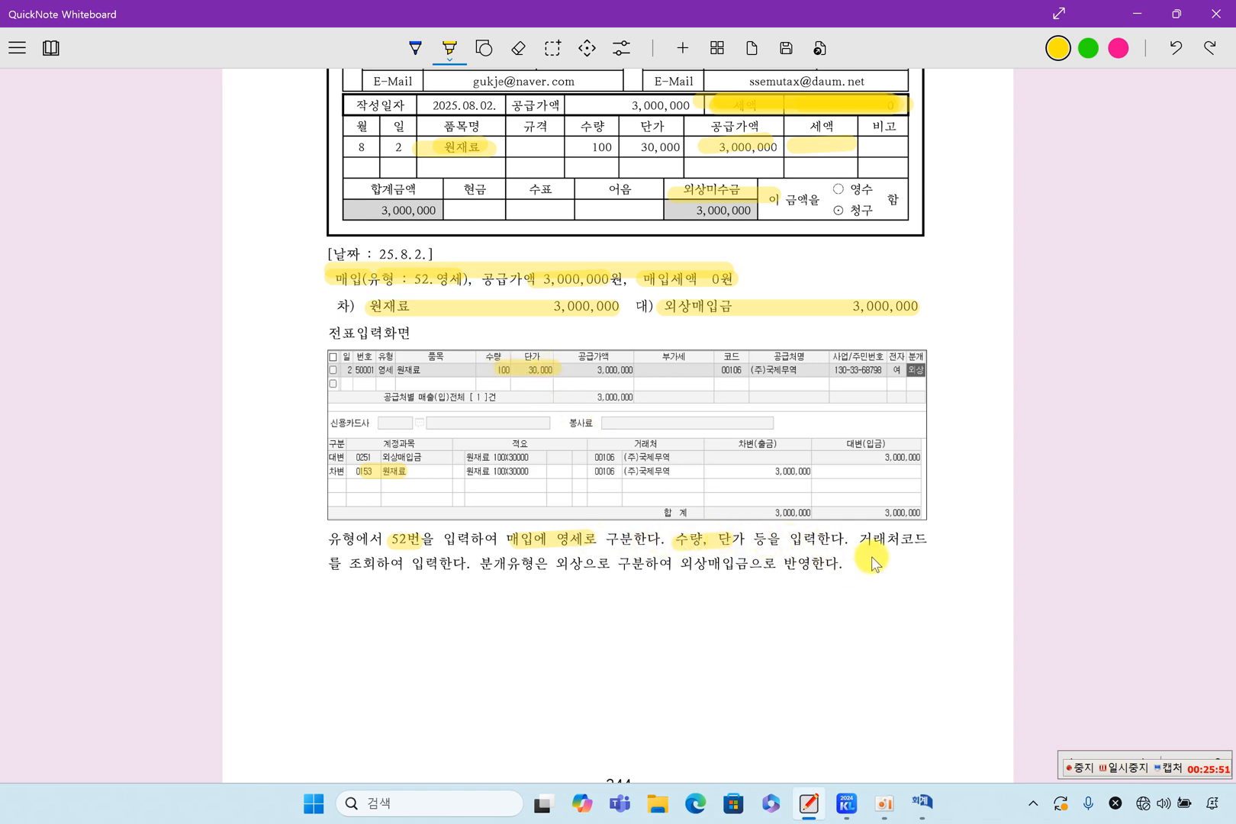
Highlight 외상 and 외상매입금으로 in the explanation and draw a vertical highlighter stroke from the 매입 line down to the explanation.
mouse_move(580, 563)
mouse_down()
mouse_move(556, 563)
mouse_move(580, 563)
mouse_up()
drag(681, 564, 780, 564)
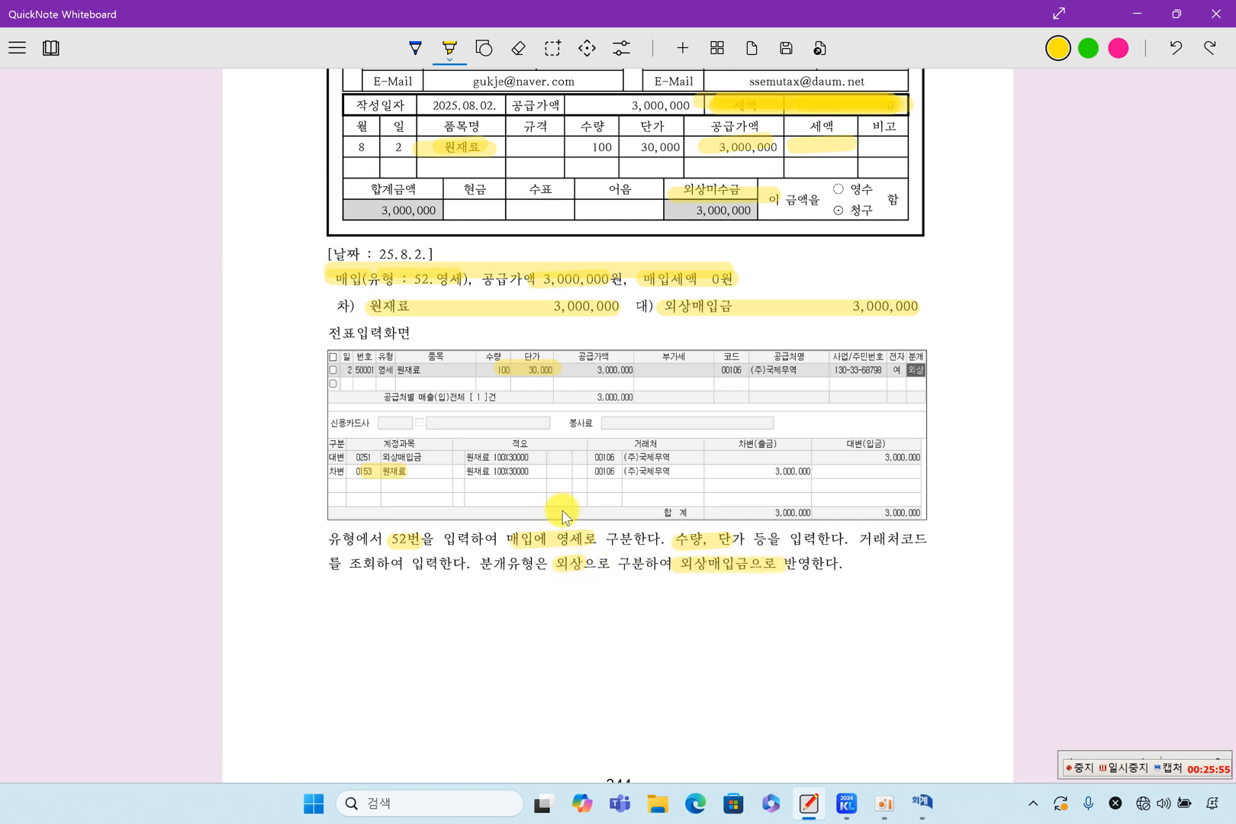
mouse_move(338, 275)
mouse_down()
mouse_move(338, 536)
mouse_move(359, 571)
mouse_up()
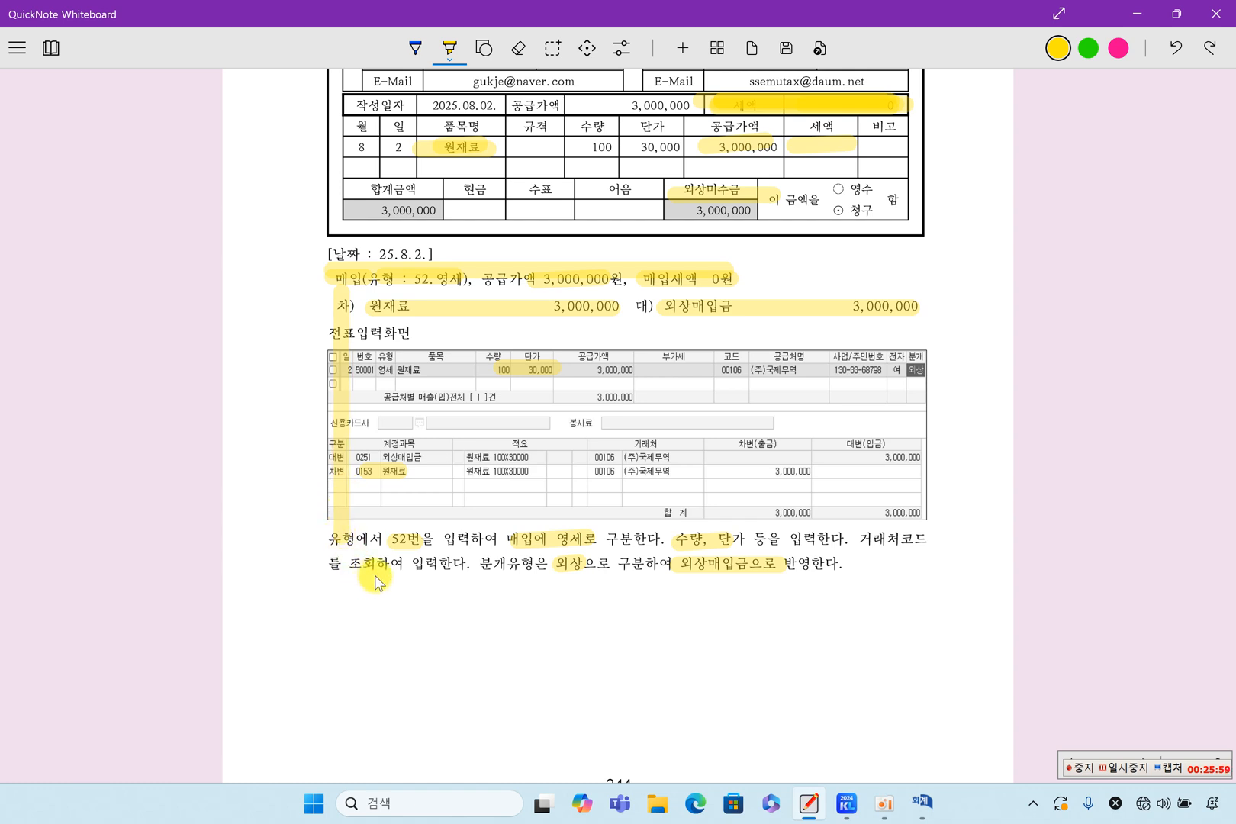